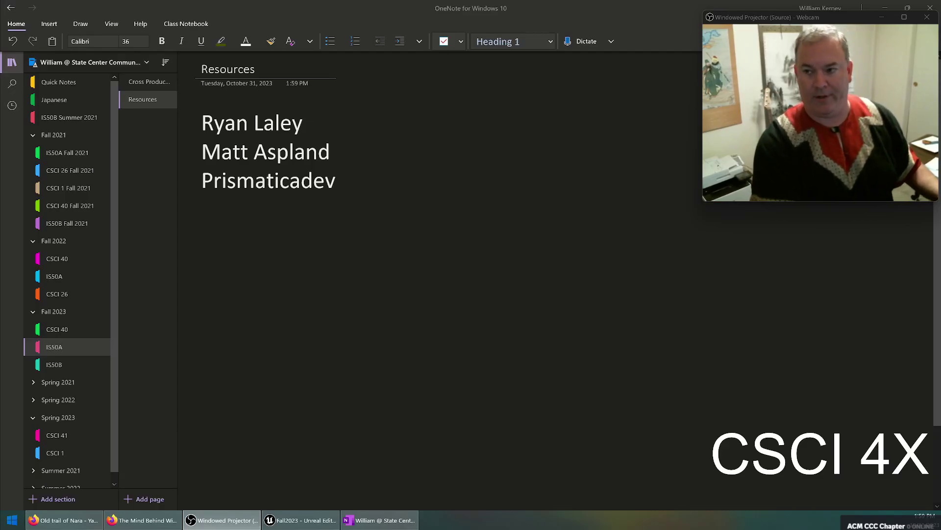
Close the Resources notes page and return to the Fall2023 project in Unreal Editor
{"action": "left_click", "coordinate": [284, 277]}
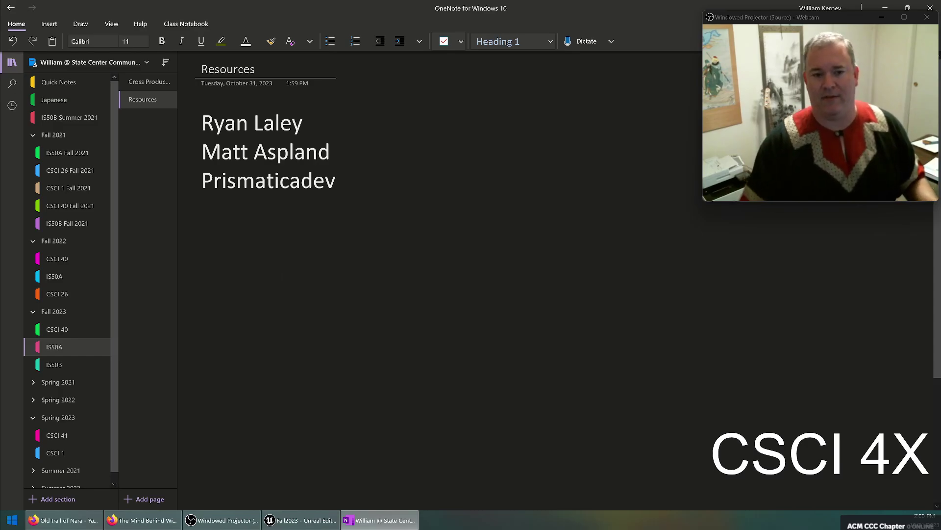
{"action": "double_click", "coordinate": [325, 181]}
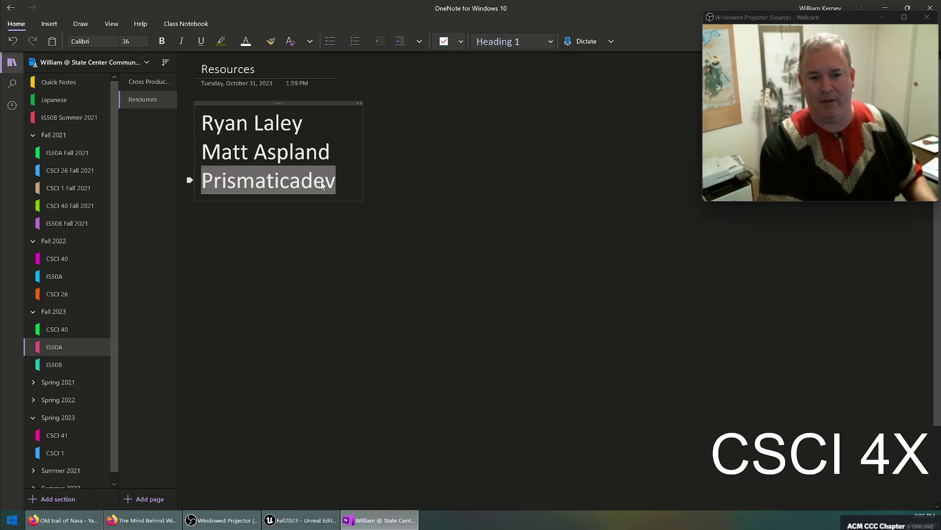
{"action": "left_click", "coordinate": [401, 207]}
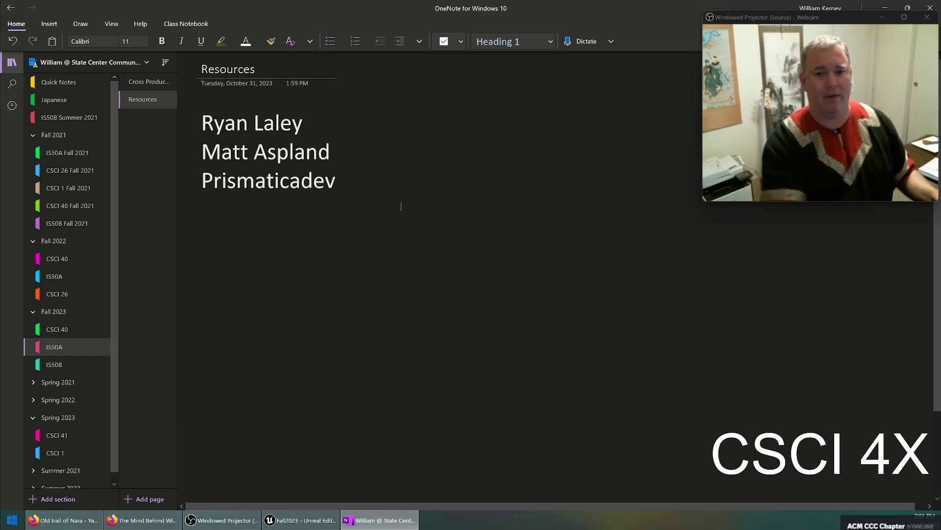
{"action": "left_click", "coordinate": [930, 8]}
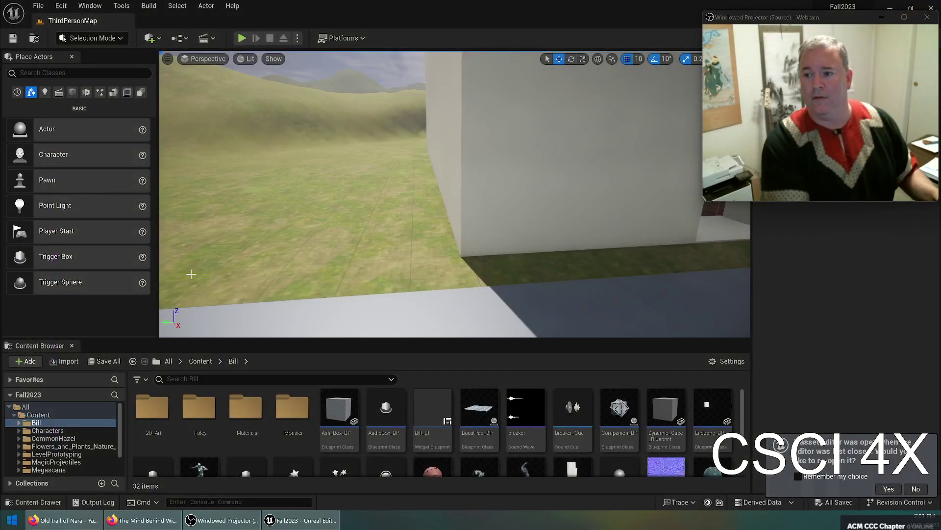
Decline the offer to reopen the asset editor from the previous session
{"action": "right_click_drag", "start_coordinate": [454, 194], "coordinate": [490, 206]}
{"action": "key", "text": "w"}
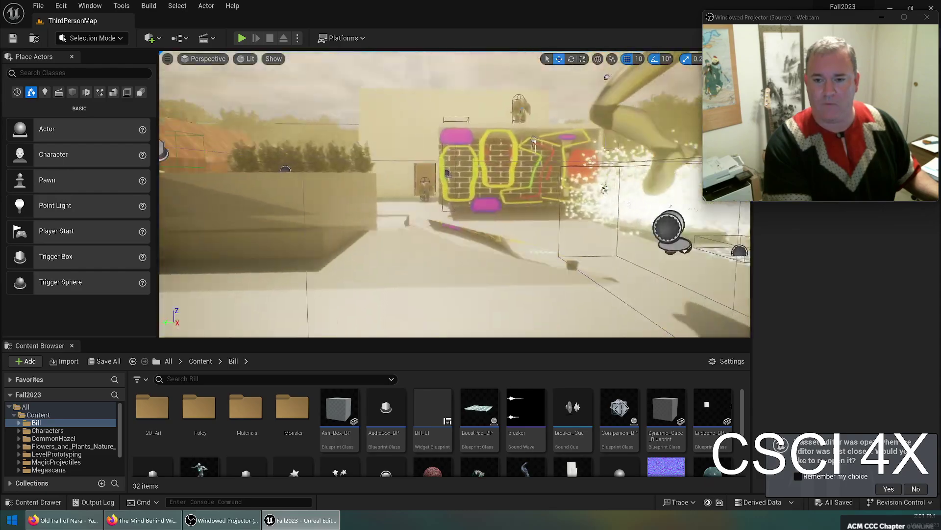
{"action": "right_click_drag", "start_coordinate": [412, 206], "coordinate": [405, 210]}
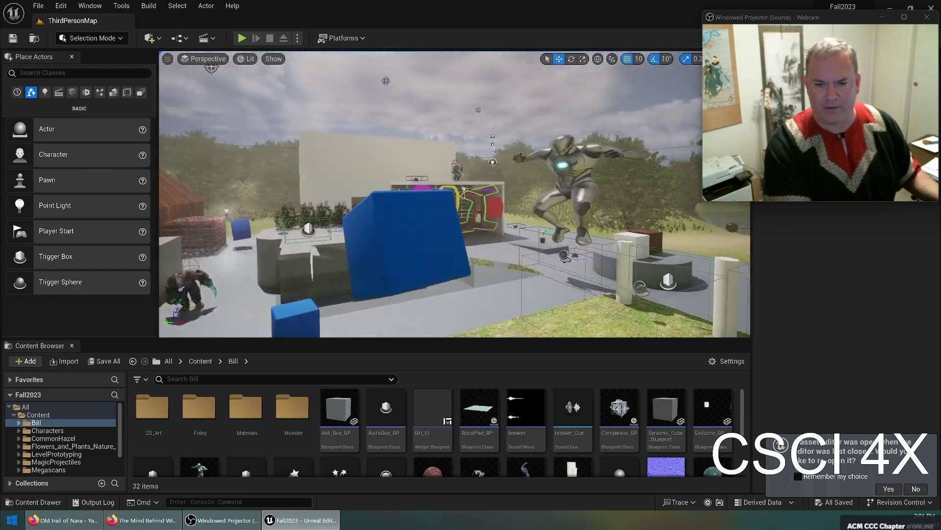
{"action": "mouse_move", "coordinate": [455, 195]}
{"action": "right_mouse_down"}
{"action": "mouse_move", "coordinate": [373, 235]}
{"action": "mouse_move", "coordinate": [437, 221]}
{"action": "mouse_move", "coordinate": [446, 195]}
{"action": "mouse_move", "coordinate": [461, 196]}
{"action": "right_mouse_up"}
{"action": "right_click_drag", "start_coordinate": [571, 245], "coordinate": [570, 245]}
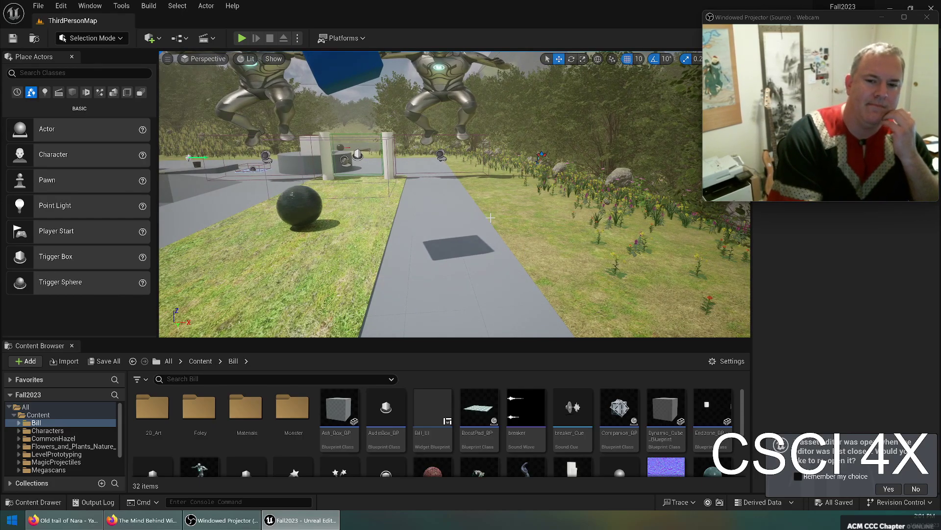
{"action": "left_click", "coordinate": [916, 488]}
Slide the three blue cubes on the pavement into a side-by-side row, the nearest to about X 2184 and the last to about Y 2230
{"action": "right_click_drag", "start_coordinate": [438, 213], "coordinate": [314, 197]}
{"action": "key", "text": "w"}
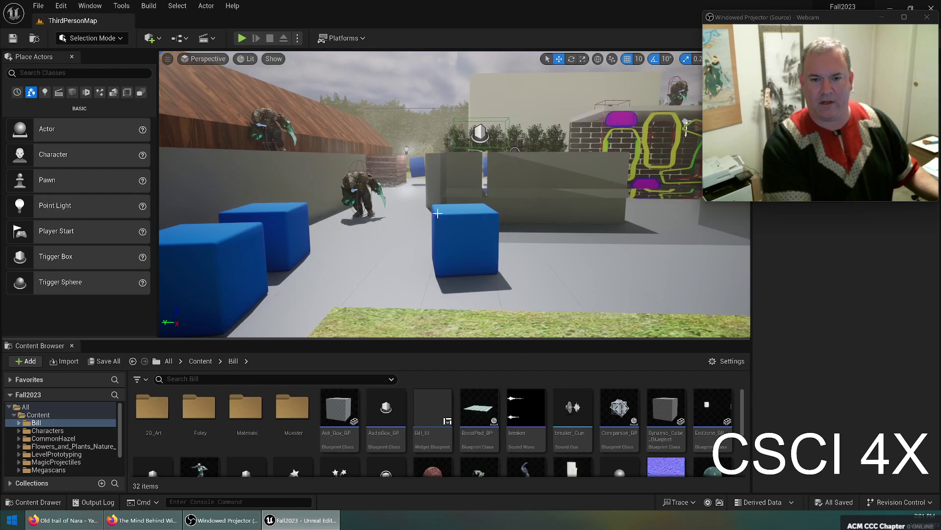
{"action": "left_click", "coordinate": [292, 235]}
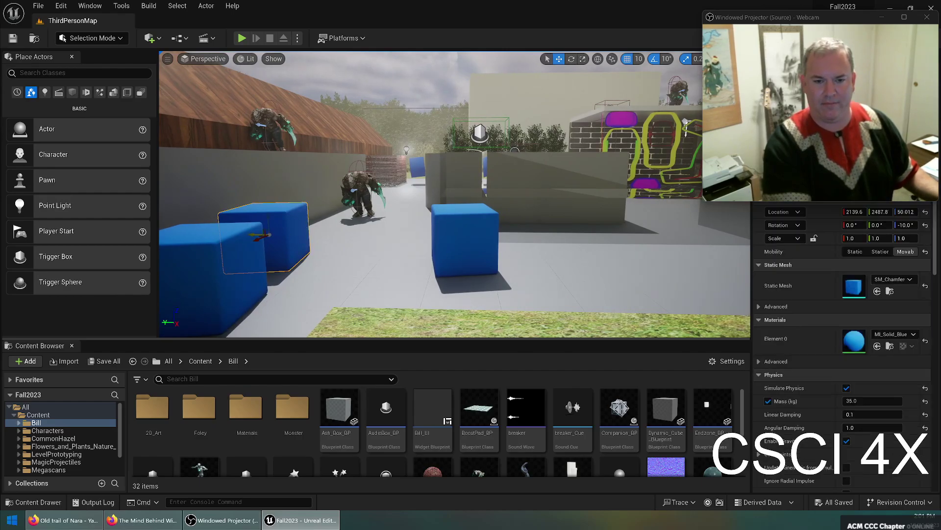
{"action": "left_click_drag", "start_coordinate": [256, 234], "coordinate": [333, 236]}
{"action": "left_click", "coordinate": [195, 295]}
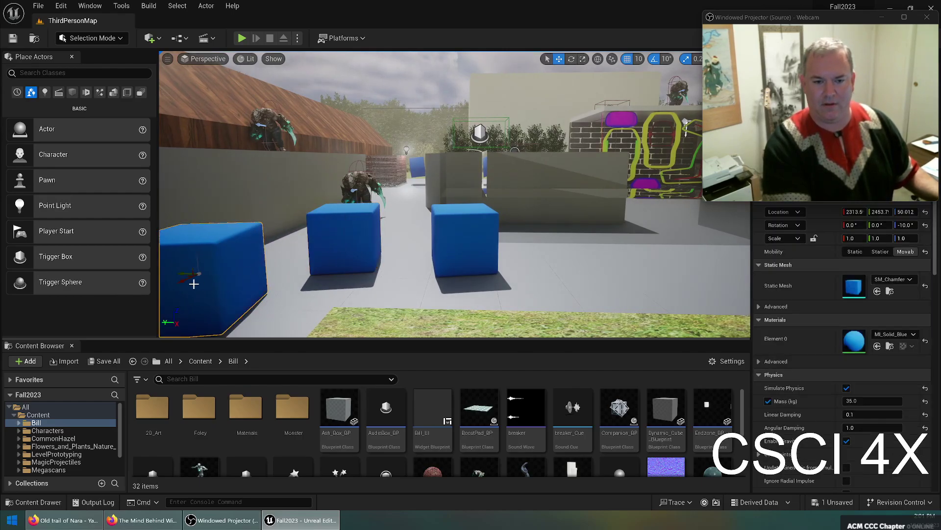
{"action": "left_click_drag", "start_coordinate": [183, 275], "coordinate": [262, 242]}
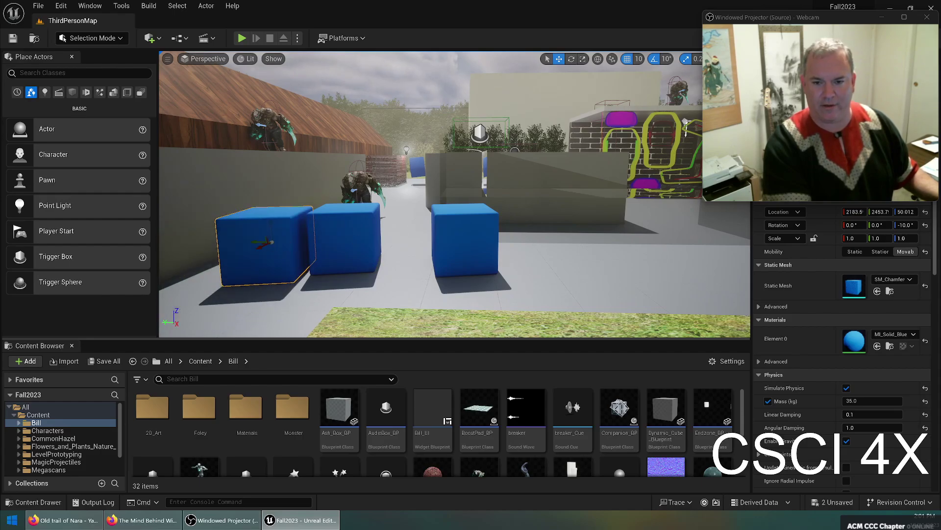
{"action": "left_click", "coordinate": [451, 234]}
{"action": "left_click_drag", "start_coordinate": [458, 237], "coordinate": [398, 233]}
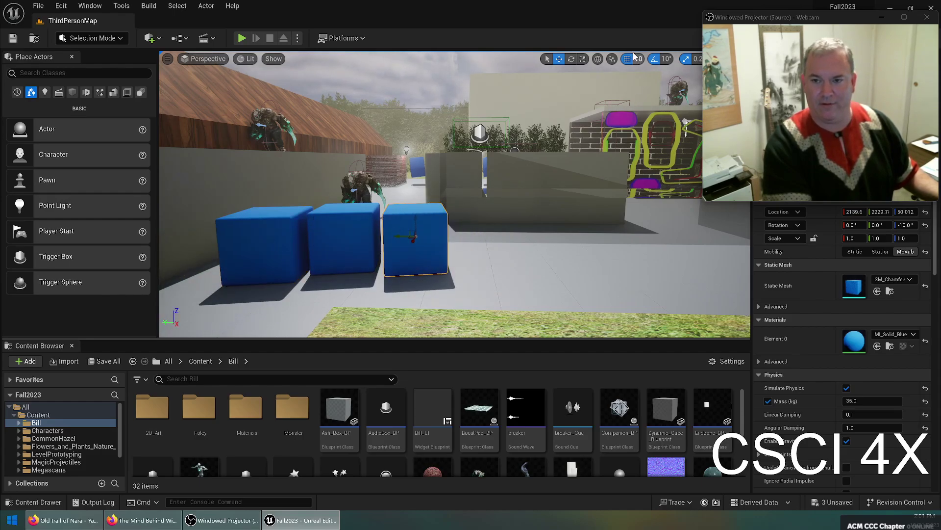
Start a playtest of the level and run the character across the grass among the blue cubes
{"action": "left_click", "coordinate": [237, 41]}
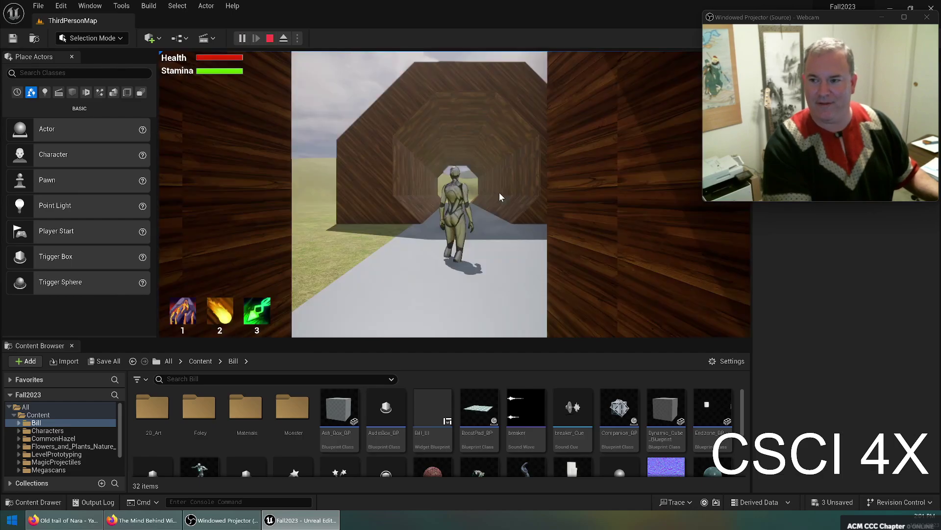
{"action": "left_click", "coordinate": [499, 195]}
{"action": "key", "text": "d"}
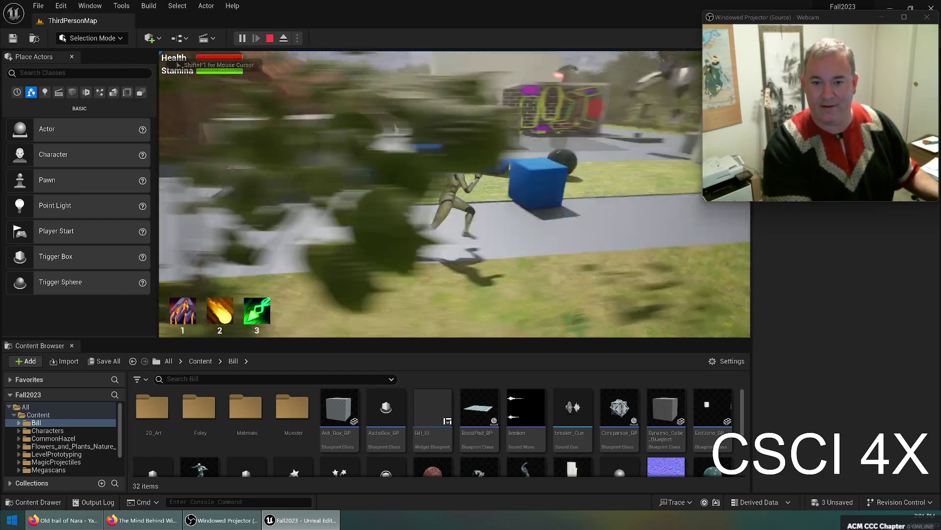
{"action": "key", "text": "w"}
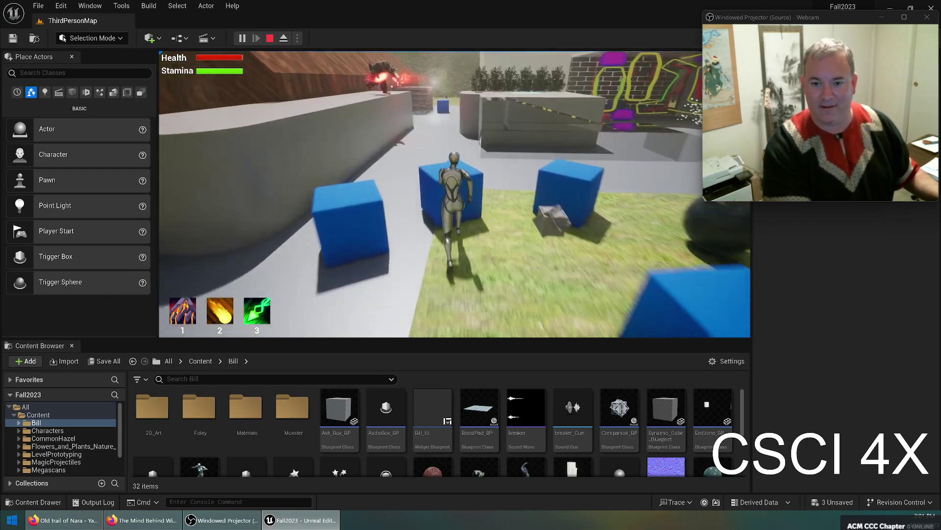
{"action": "key", "text": "s"}
{"action": "key", "text": "w"}
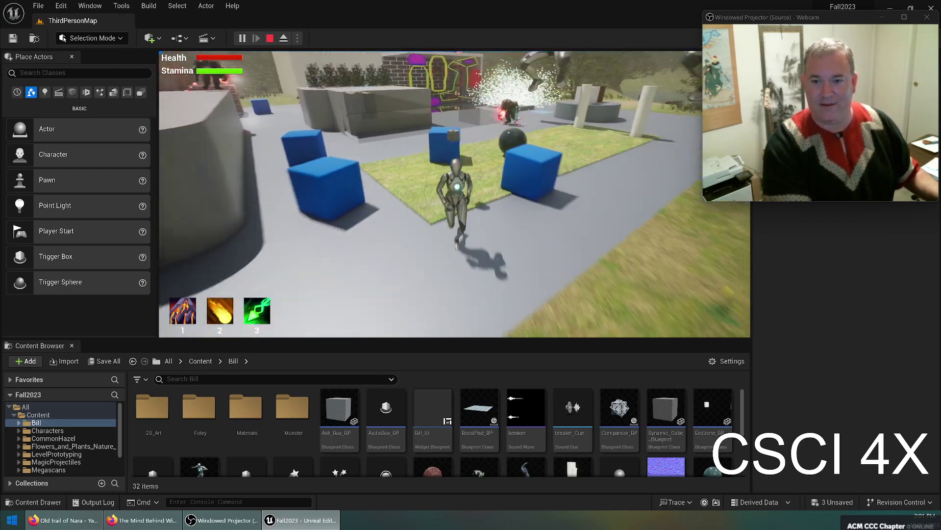
{"action": "key", "text": "w"}
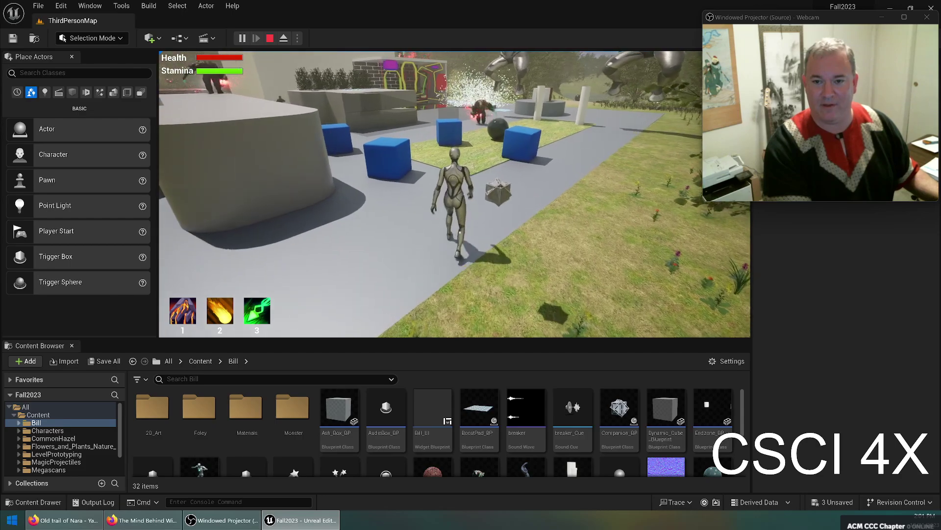
Test combat by running the character past the monsters and the rounded grey wall and throwing a grenade
{"action": "key", "text": "w"}
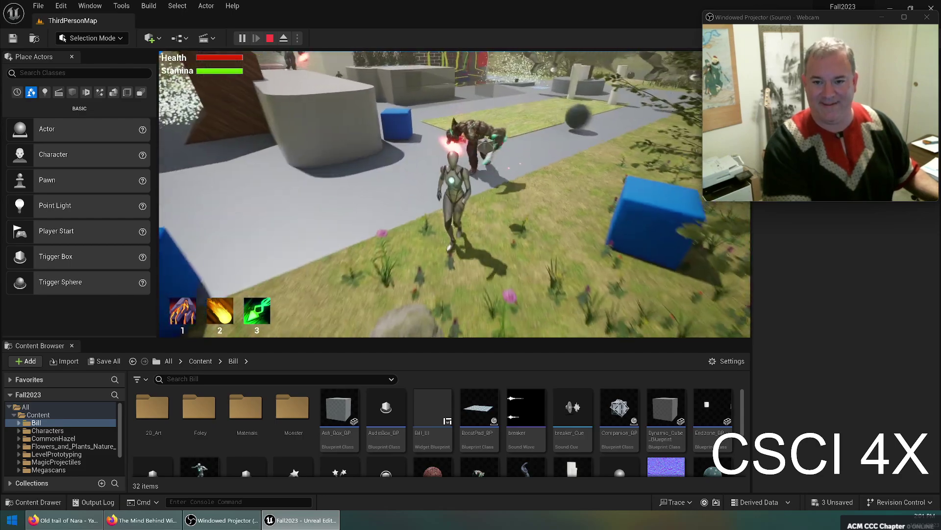
{"action": "key", "text": "w"}
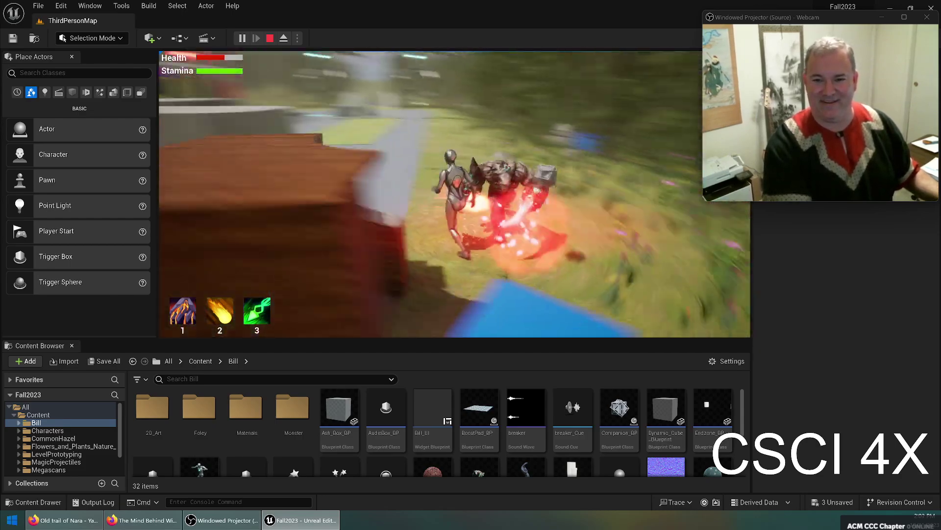
{"action": "key", "text": "w"}
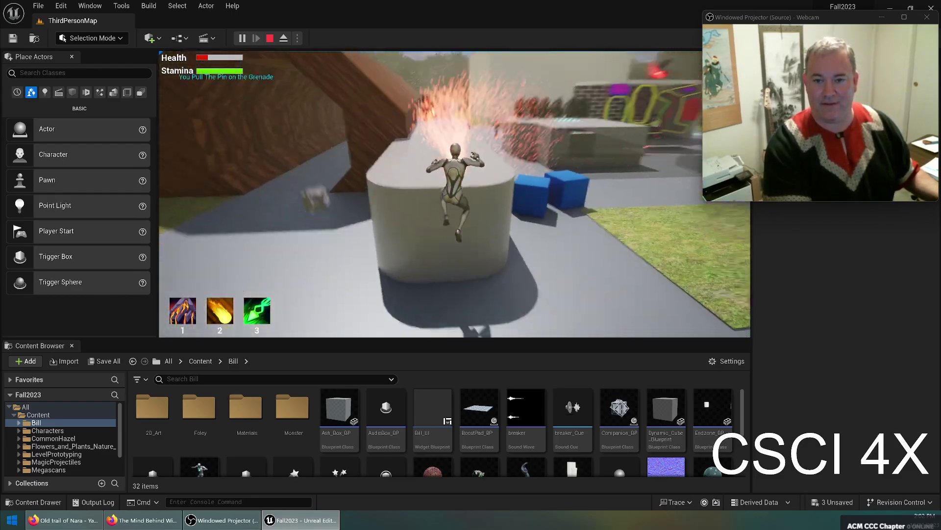
{"action": "key", "text": "d"}
{"action": "key", "text": "w"}
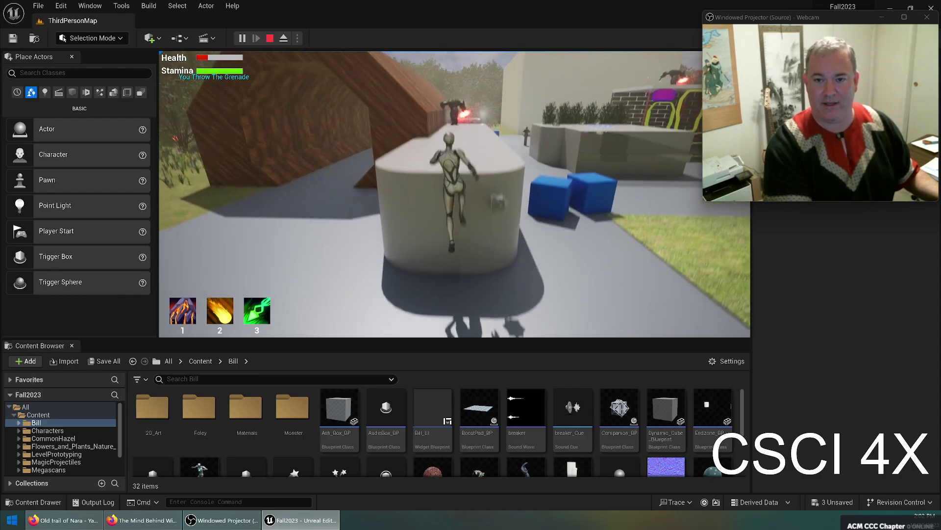
{"action": "key", "text": "w"}
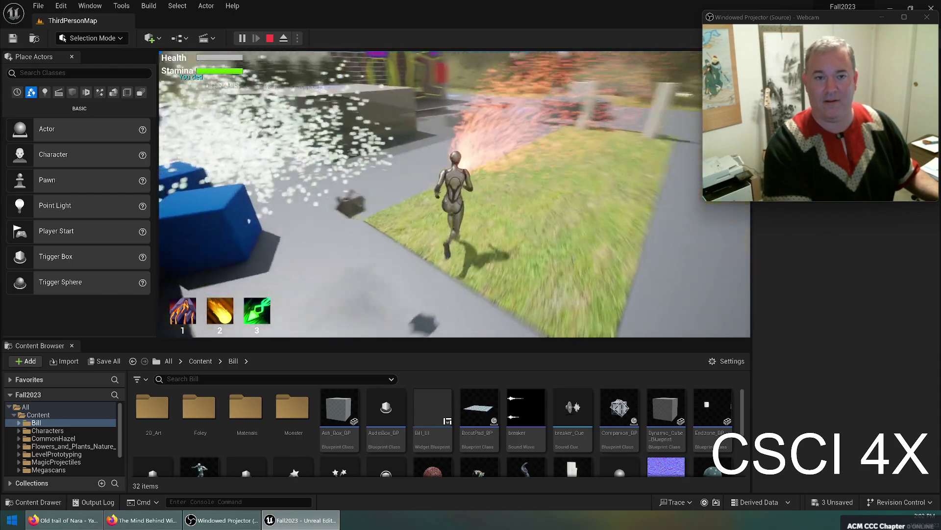
{"action": "key", "text": "w"}
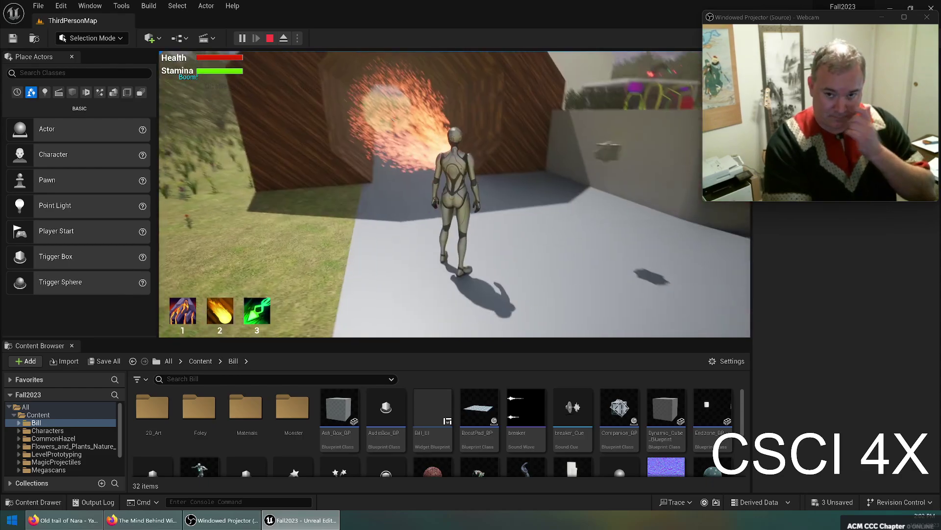
Run and jump the character along the path to the round platform holding the white and wooden cubes
{"action": "key", "text": "w"}
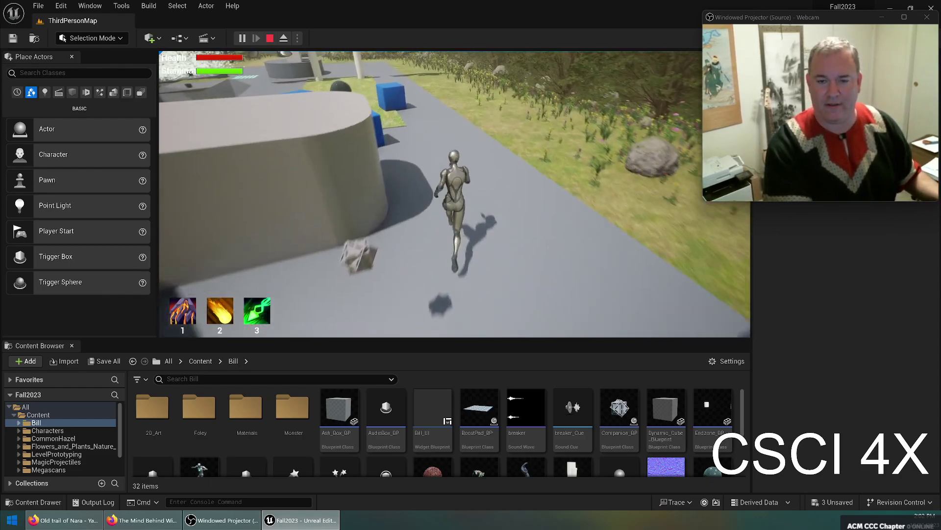
{"action": "key", "text": "space"}
{"action": "key", "text": "w"}
{"action": "key", "text": "space"}
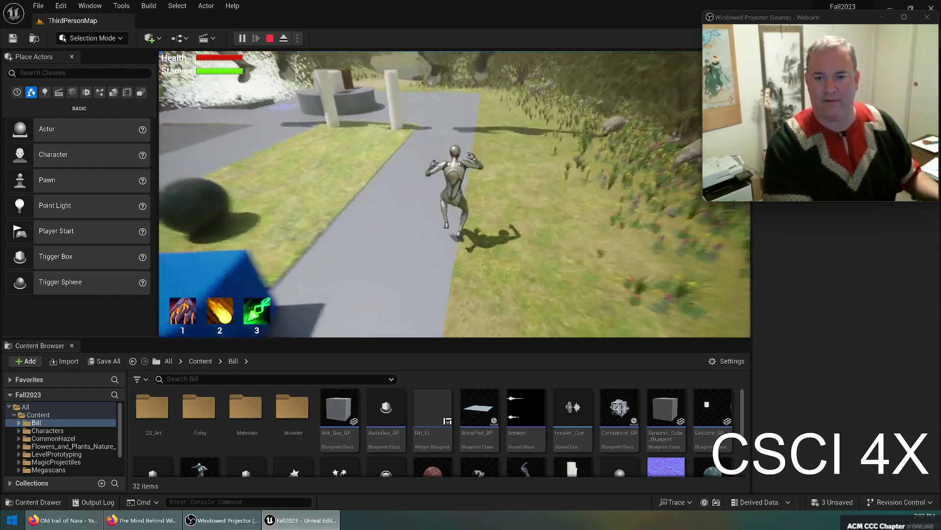
{"action": "key", "text": "w"}
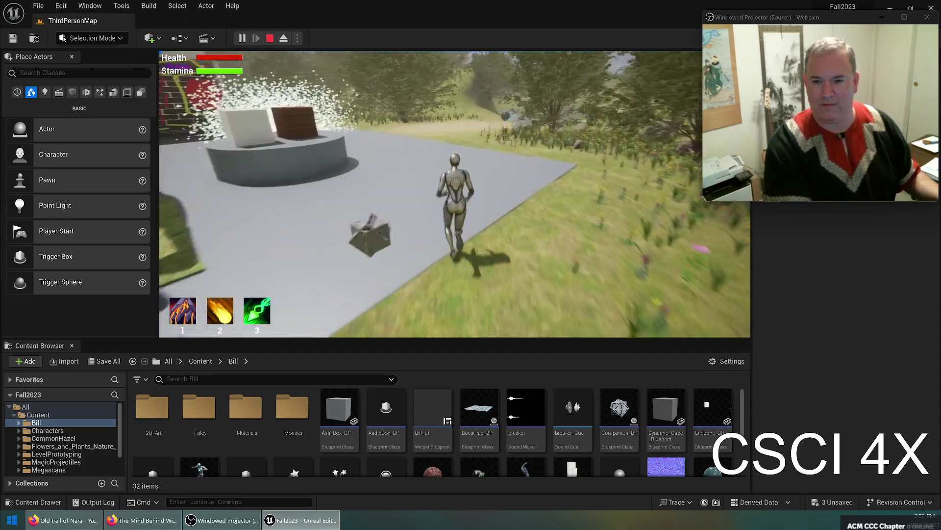
{"action": "key", "text": "w"}
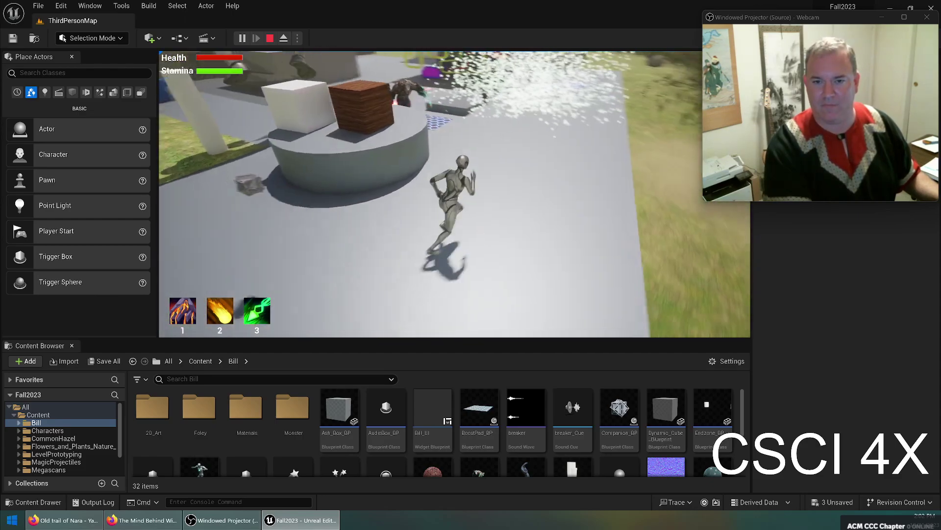
Test ability 1 near the round platform, run around the pavement and end the playtest
{"action": "key", "text": "w"}
{"action": "key", "text": "1"}
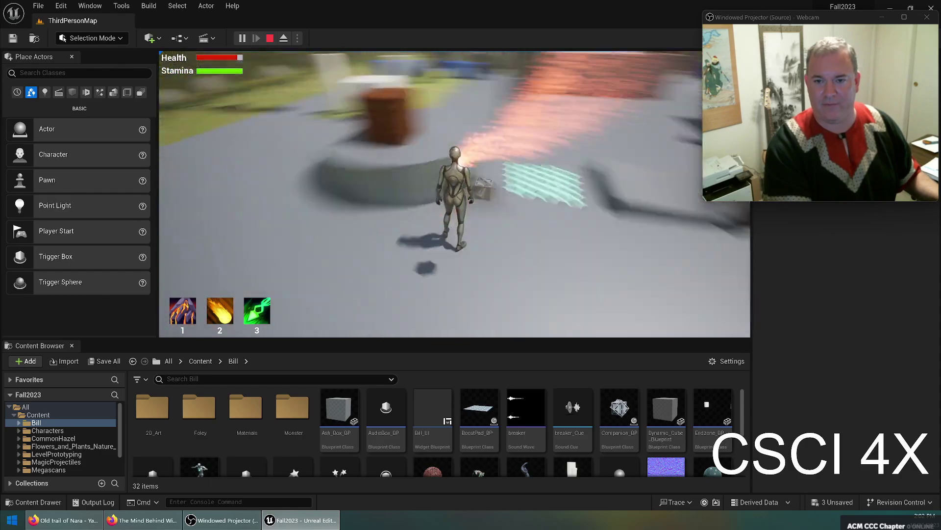
{"action": "key", "text": "w"}
{"action": "key", "text": "s"}
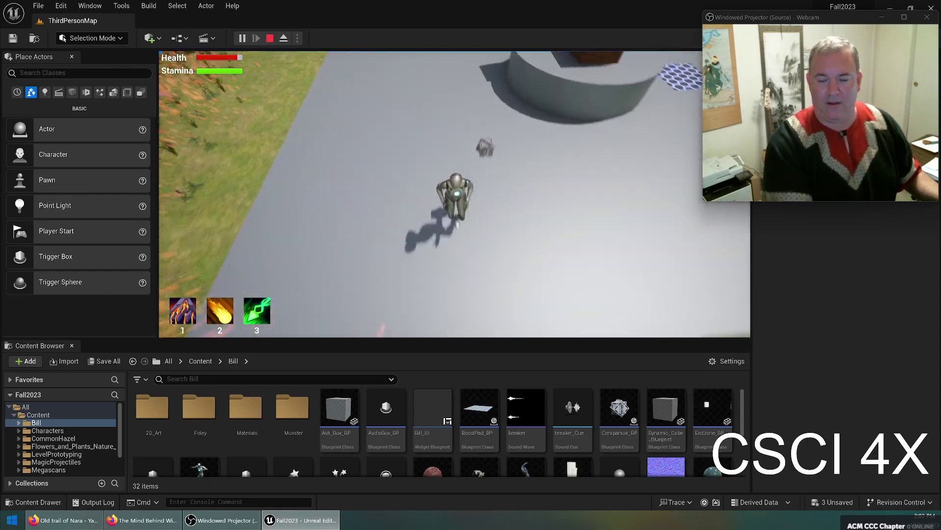
{"action": "key", "text": "w"}
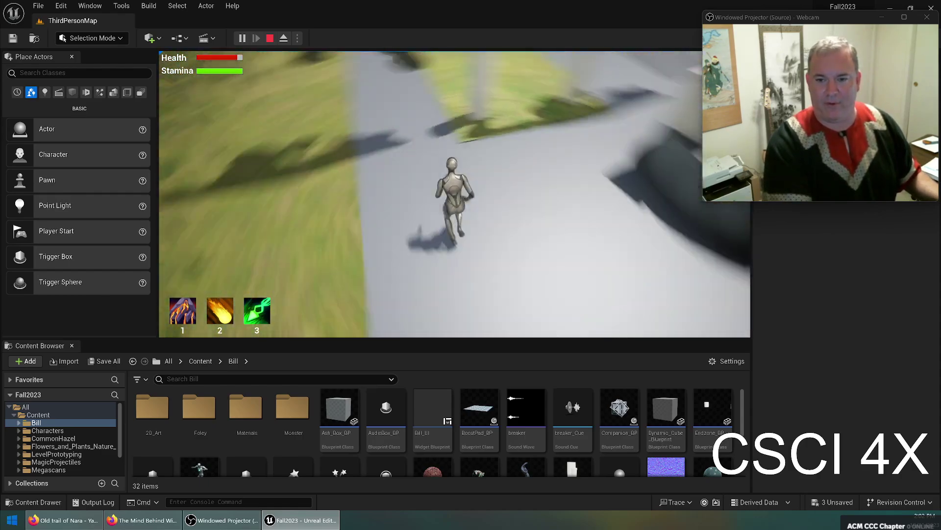
{"action": "key", "text": "w"}
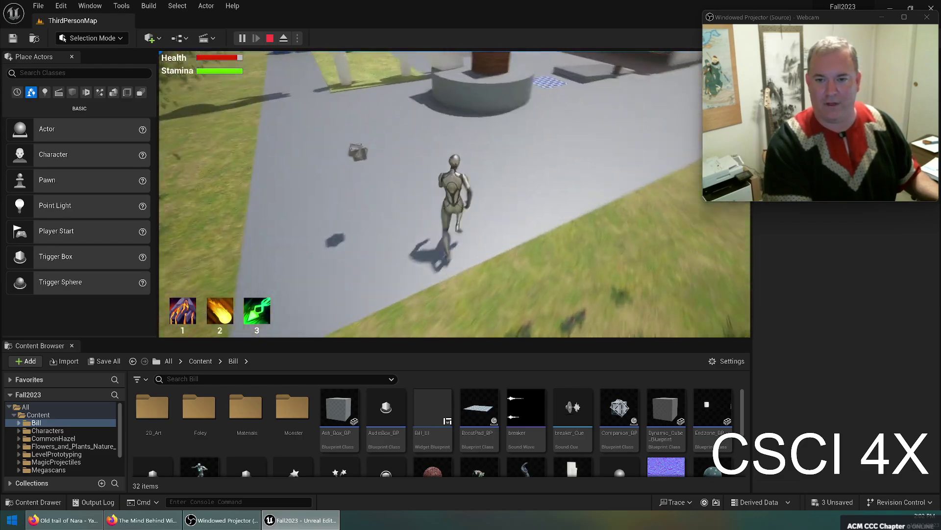
{"action": "key", "text": "Escape"}
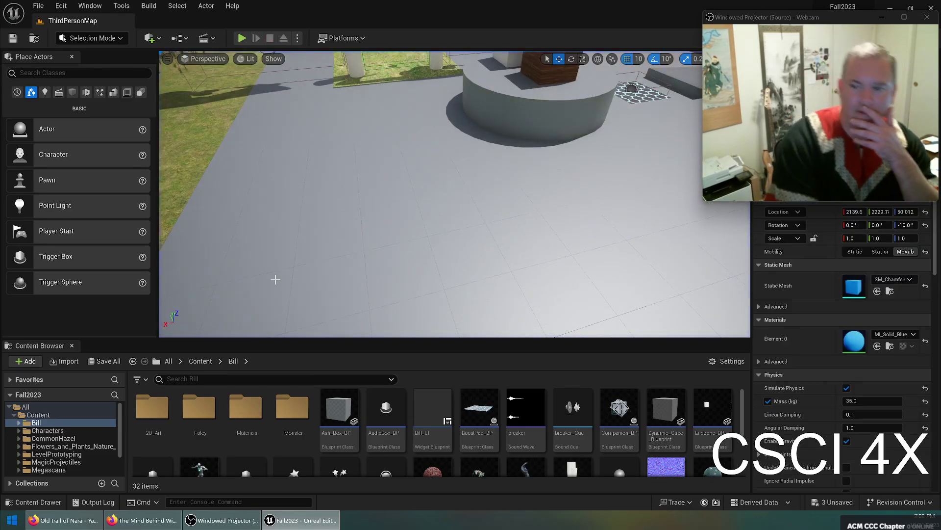
Create a Blueprint class with Actor as its parent in the Bill folder and name it Puzzle_BP
{"action": "scroll", "coordinate": [507, 427], "scroll_direction": "down", "scroll_amount": 3}
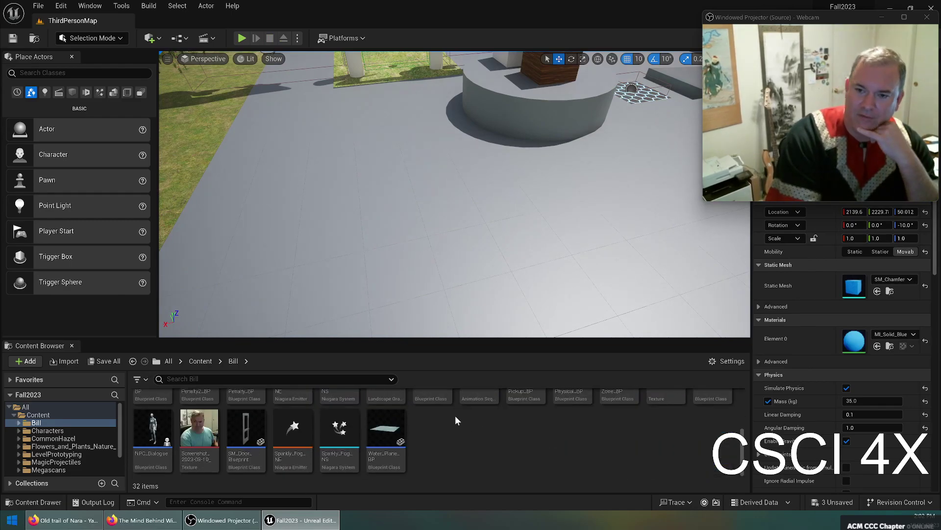
{"action": "right_click", "coordinate": [440, 429]}
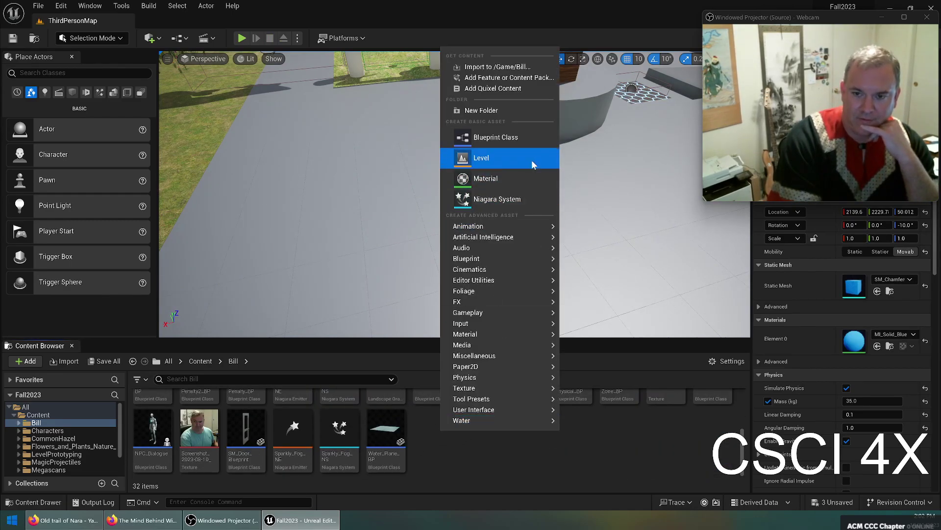
{"action": "left_click", "coordinate": [516, 139]}
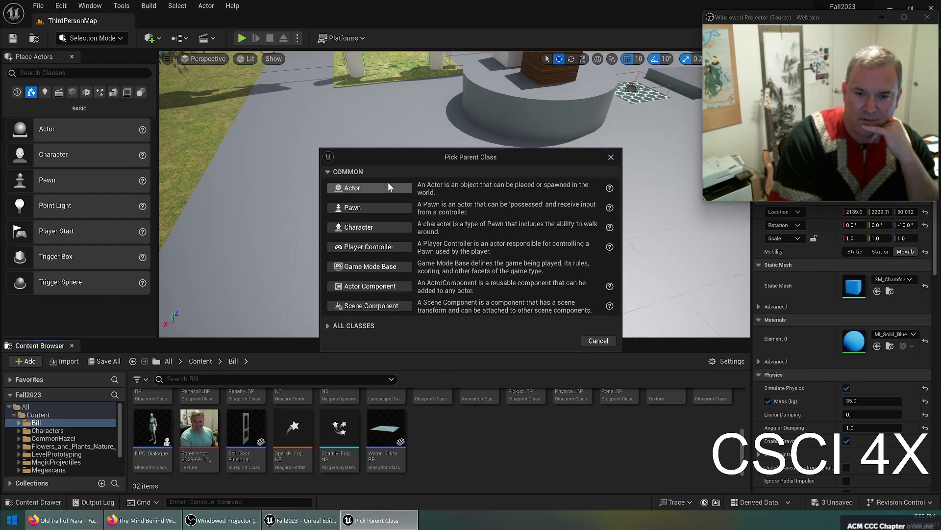
{"action": "left_click", "coordinate": [365, 189]}
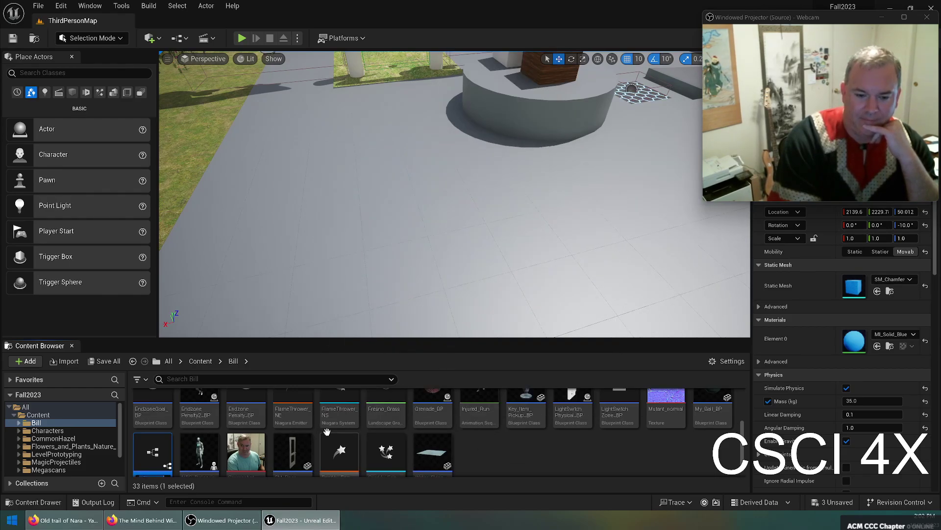
{"action": "type", "text": "Puzzle_BO"}
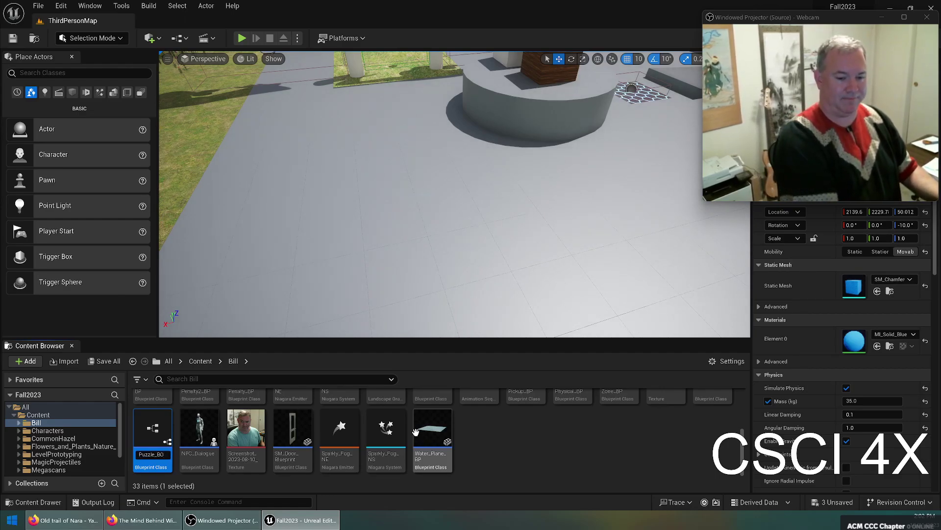
{"action": "key", "text": "BackSpace"}
{"action": "type", "text": "P"}
{"action": "key", "text": "Return"}
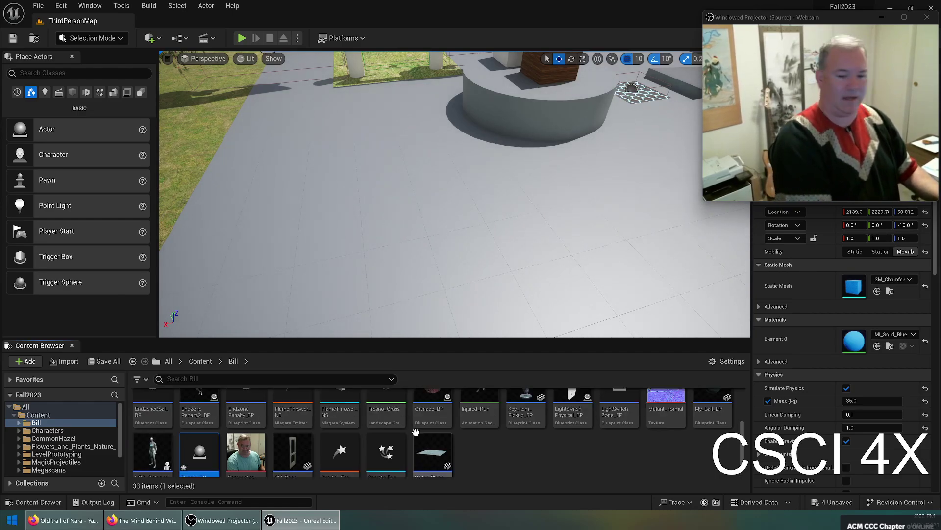
{"action": "scroll", "coordinate": [511, 425], "scroll_direction": "down", "scroll_amount": 1}
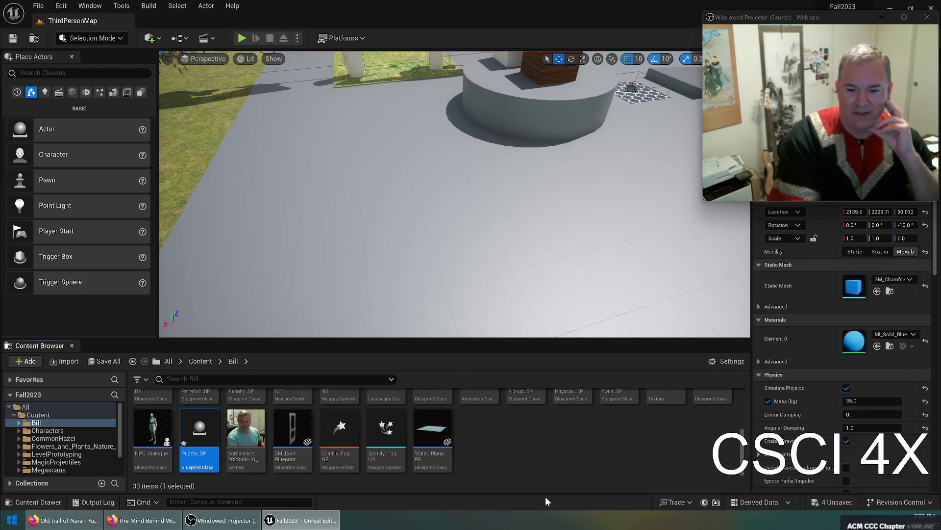
Open the Grenade_BP Blueprint, examine its TheGrenade component in the 3D preview, and close the Blueprint
{"action": "scroll", "coordinate": [517, 428], "scroll_direction": "up", "scroll_amount": 1}
{"action": "scroll", "coordinate": [517, 428], "scroll_direction": "up", "scroll_amount": 1}
{"action": "left_click", "coordinate": [433, 441]}
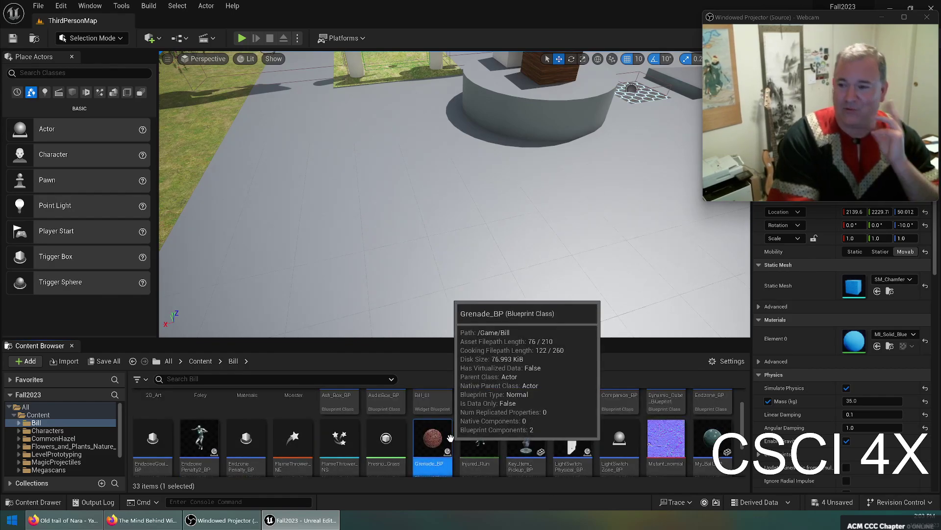
{"action": "double_click", "coordinate": [443, 443]}
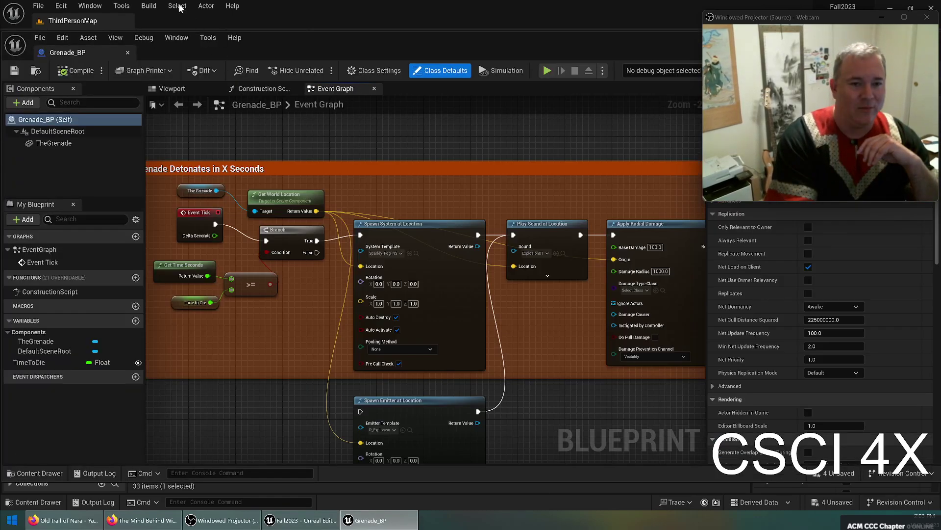
{"action": "left_click", "coordinate": [176, 89]}
{"action": "left_click", "coordinate": [86, 144]}
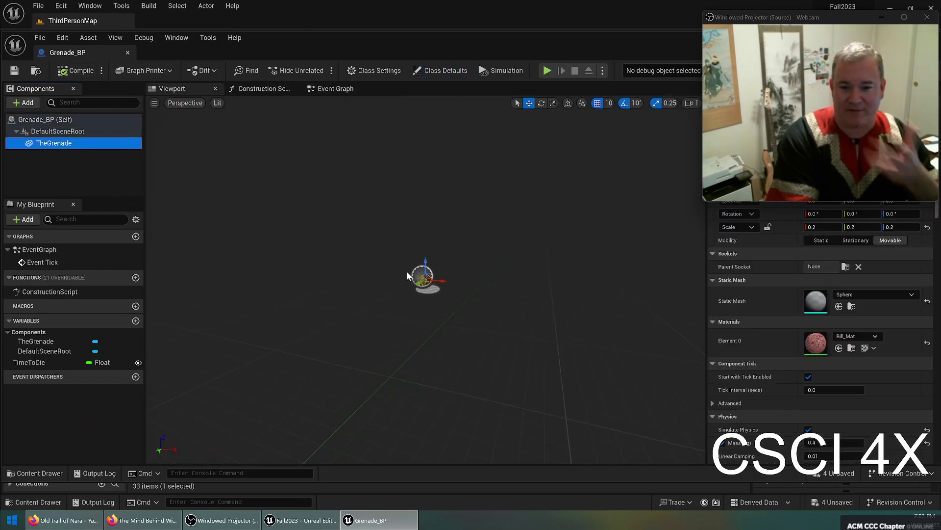
{"action": "scroll", "coordinate": [425, 290], "scroll_direction": "up", "scroll_amount": 3}
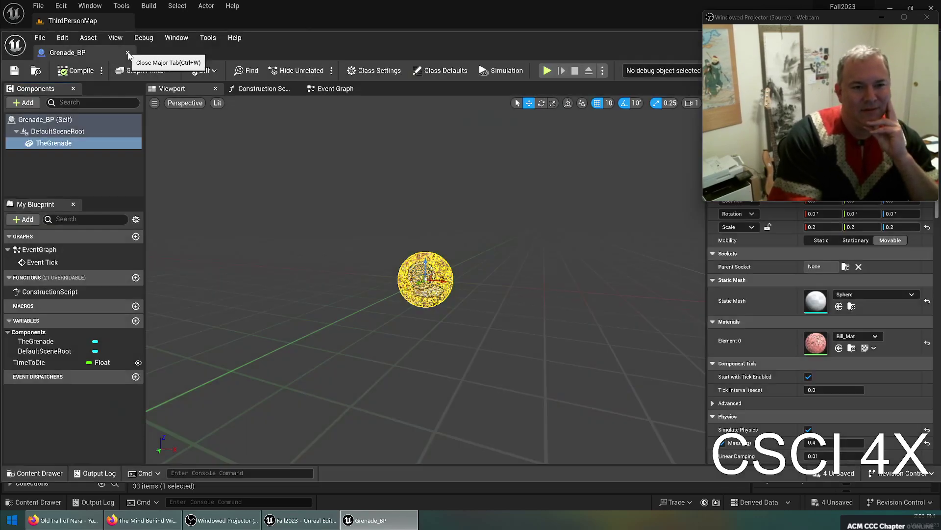
{"action": "left_click", "coordinate": [128, 53]}
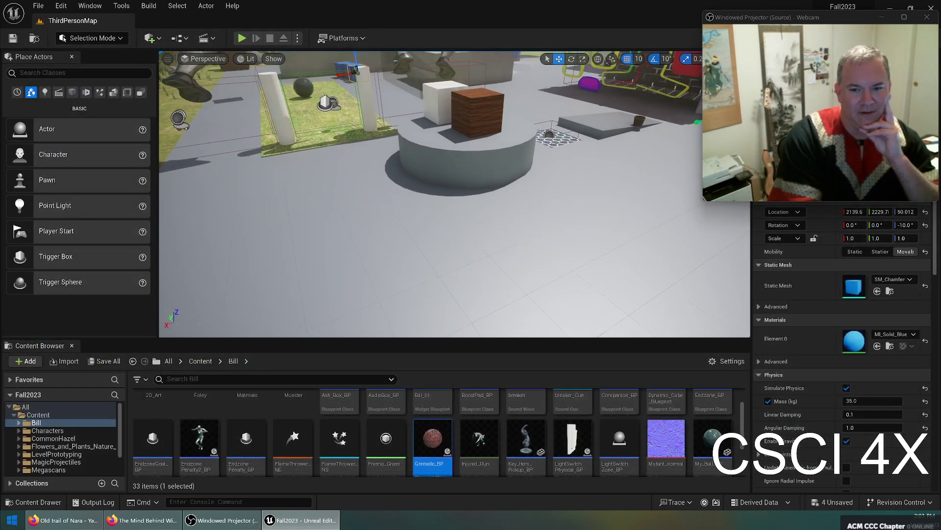
Open Puzzle_BP and add a Cube component flattened to a Z scale of 0.1
{"action": "right_click_drag", "start_coordinate": [454, 194], "coordinate": [401, 150]}
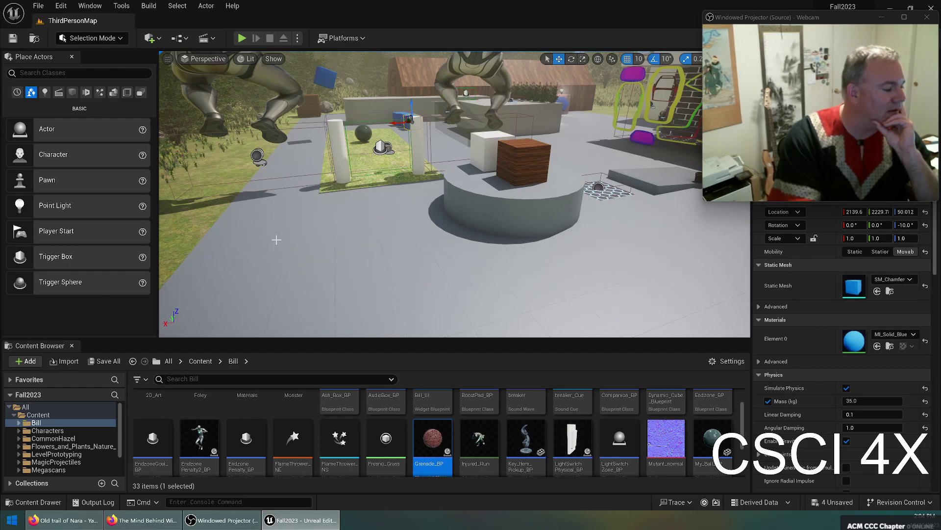
{"action": "scroll", "coordinate": [246, 431], "scroll_direction": "down", "scroll_amount": 3}
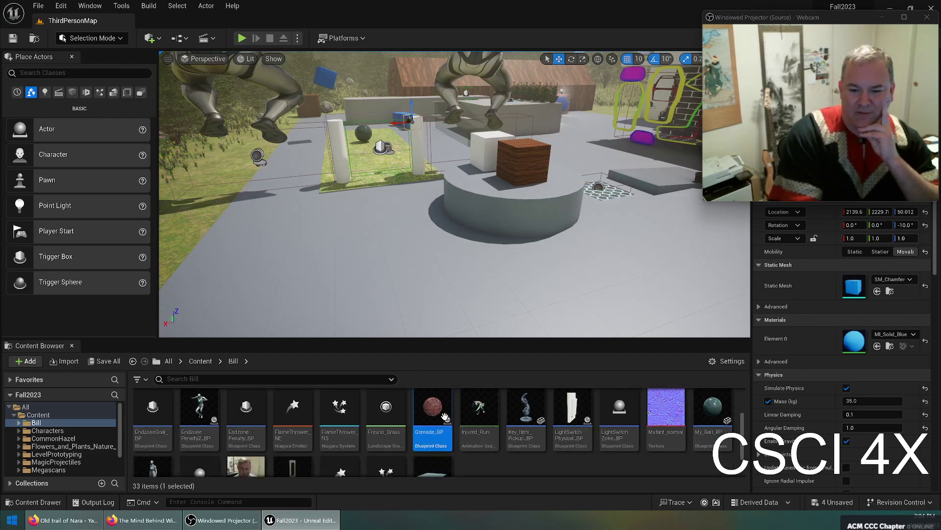
{"action": "double_click", "coordinate": [211, 425]}
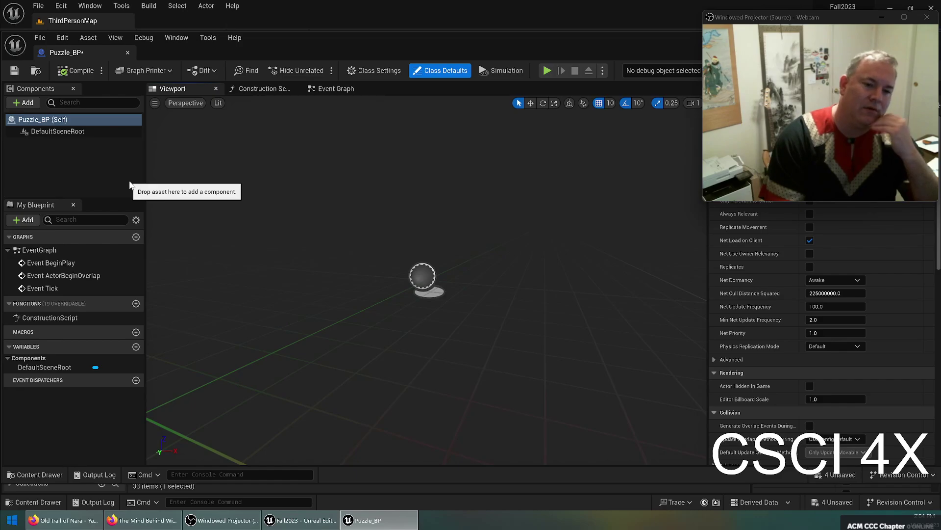
{"action": "left_click", "coordinate": [23, 103]}
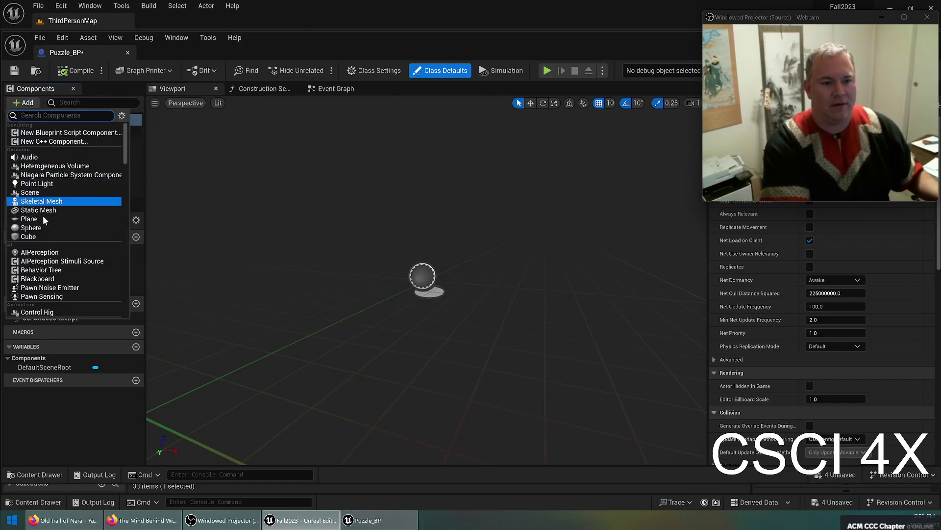
{"action": "left_click", "coordinate": [58, 237]}
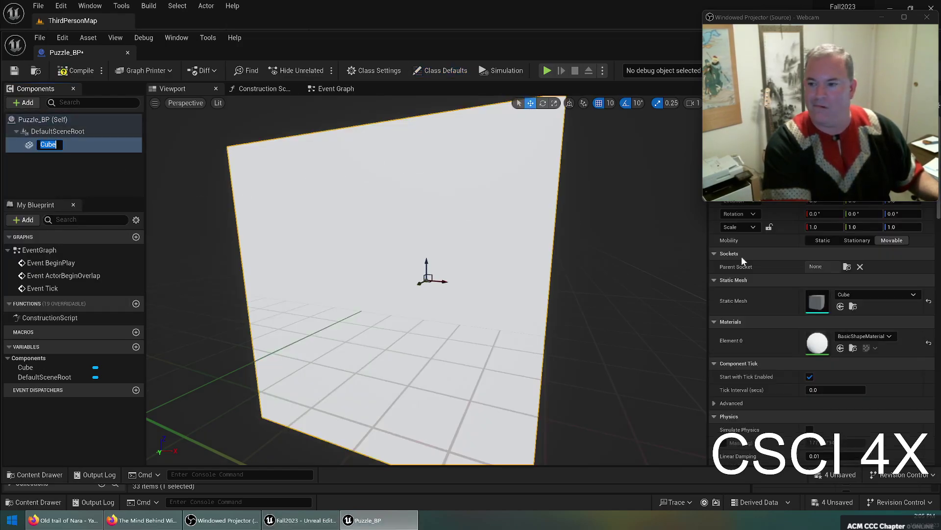
{"action": "left_click", "coordinate": [902, 227]}
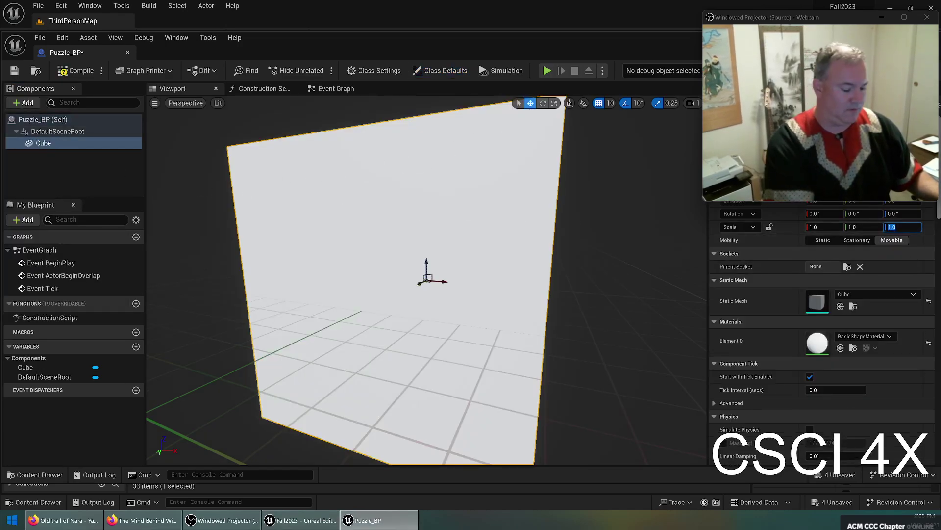
{"action": "type", "text": "0.1"}
{"action": "key", "text": "Return"}
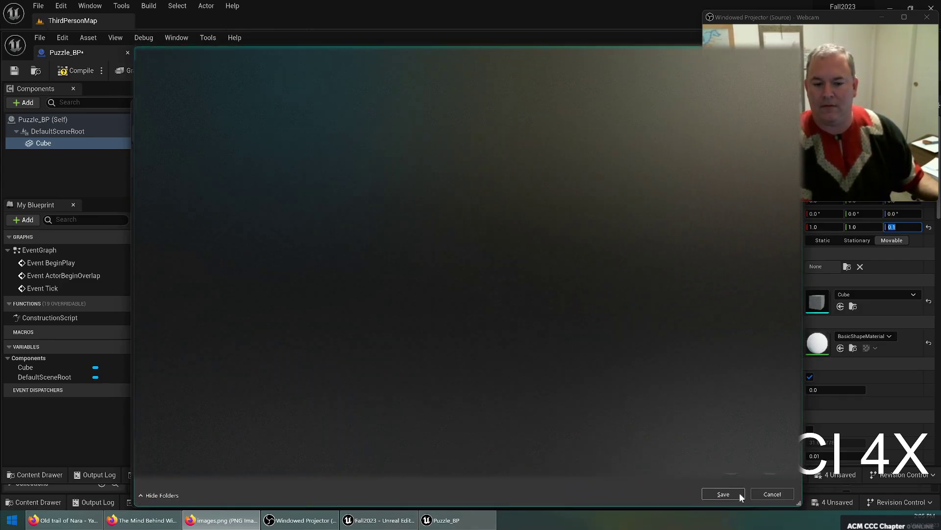
Save the jack-o'-lantern PNG from the browser to the Desktop as pumpkin and return to the Puzzle_BP editor
{"action": "left_click", "coordinate": [725, 494]}
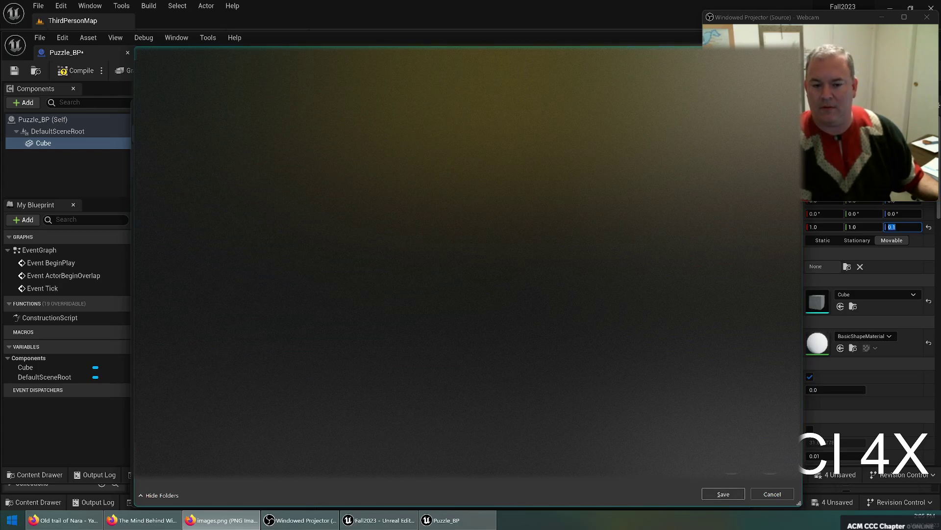
{"action": "type", "text": "pumpkin"}
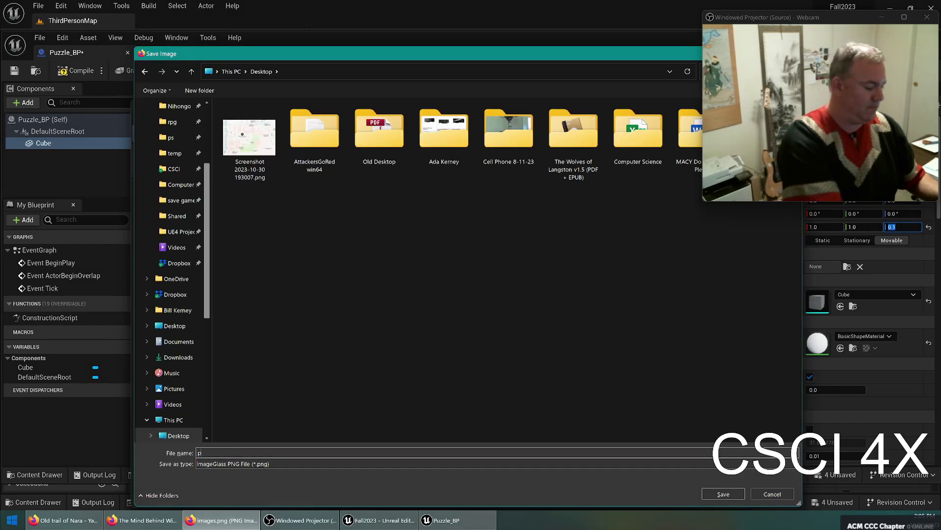
{"action": "key", "text": "Return"}
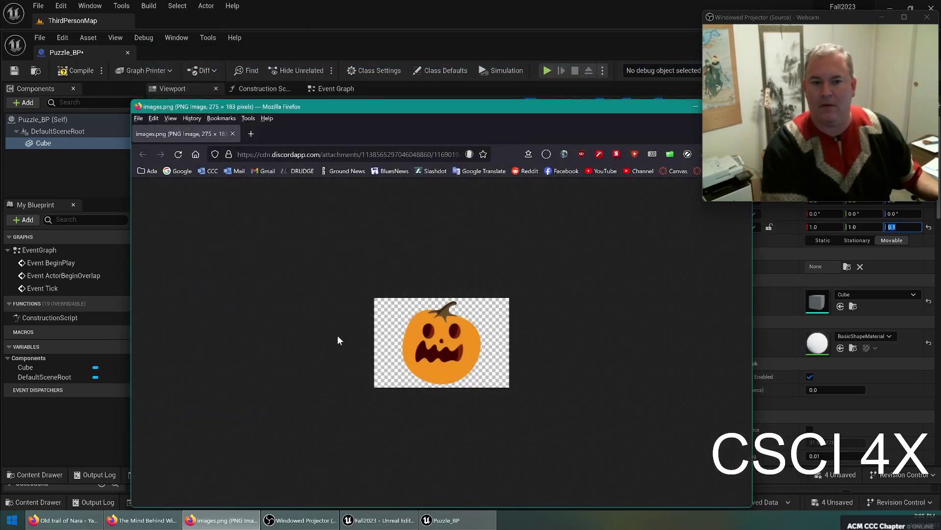
{"action": "left_click", "coordinate": [623, 69]}
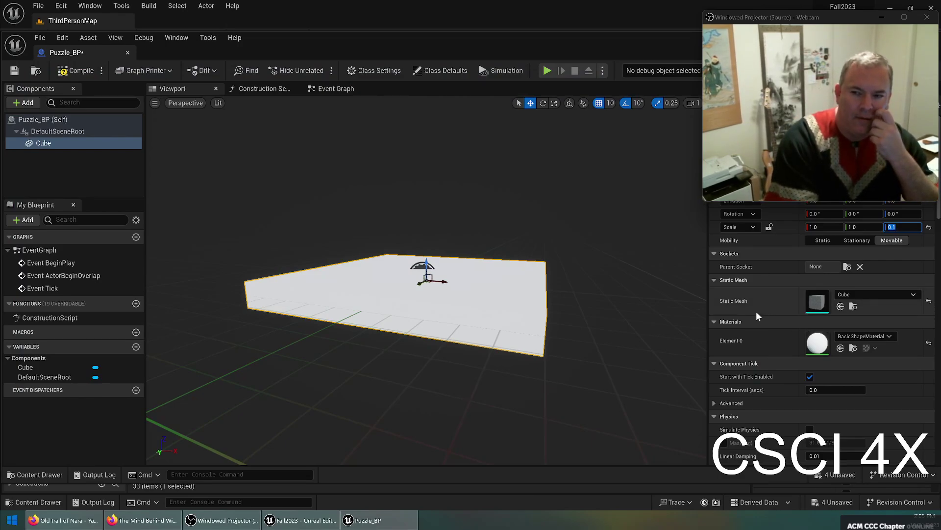
Add a Point Light component under DefaultSceneRoot and raise it well above the flattened cube
{"action": "left_click", "coordinate": [82, 170]}
{"action": "left_click", "coordinate": [49, 130]}
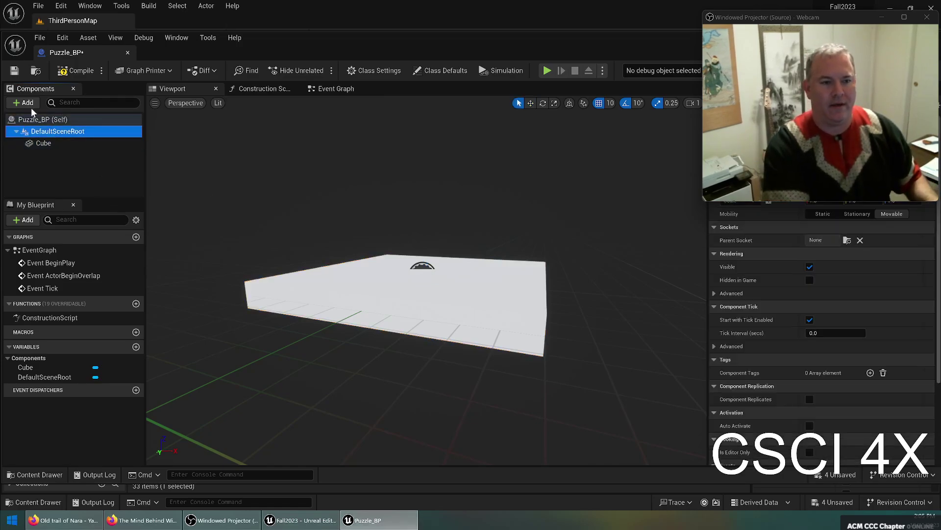
{"action": "left_click", "coordinate": [26, 102]}
{"action": "left_click", "coordinate": [51, 183]}
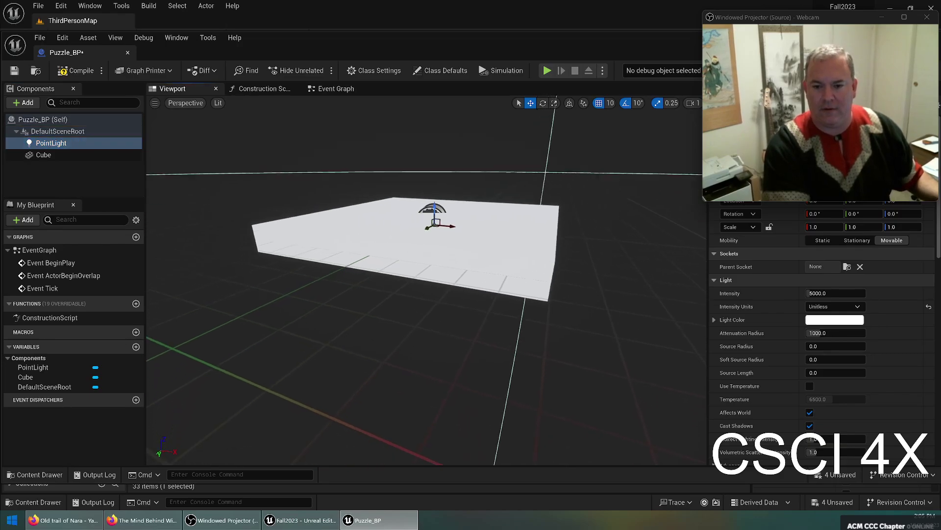
{"action": "key", "text": "f"}
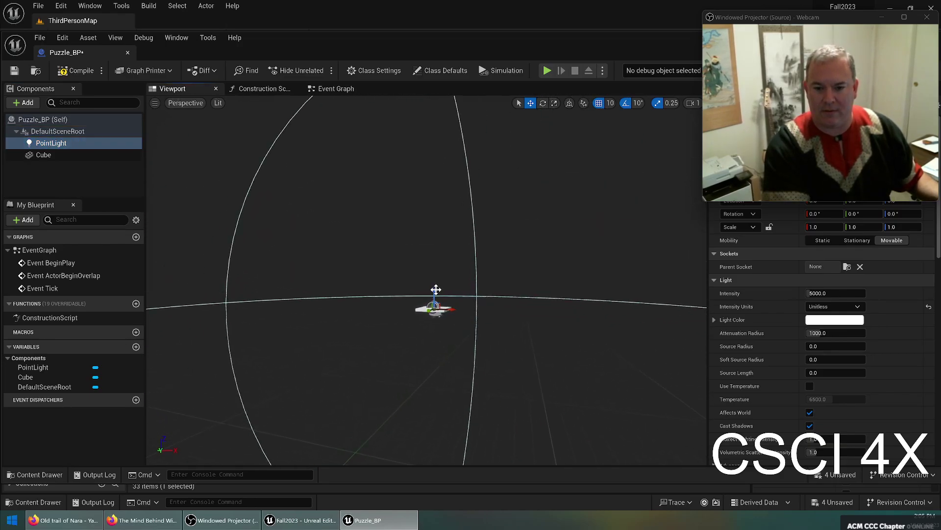
{"action": "left_click_drag", "start_coordinate": [434, 294], "coordinate": [434, 212]}
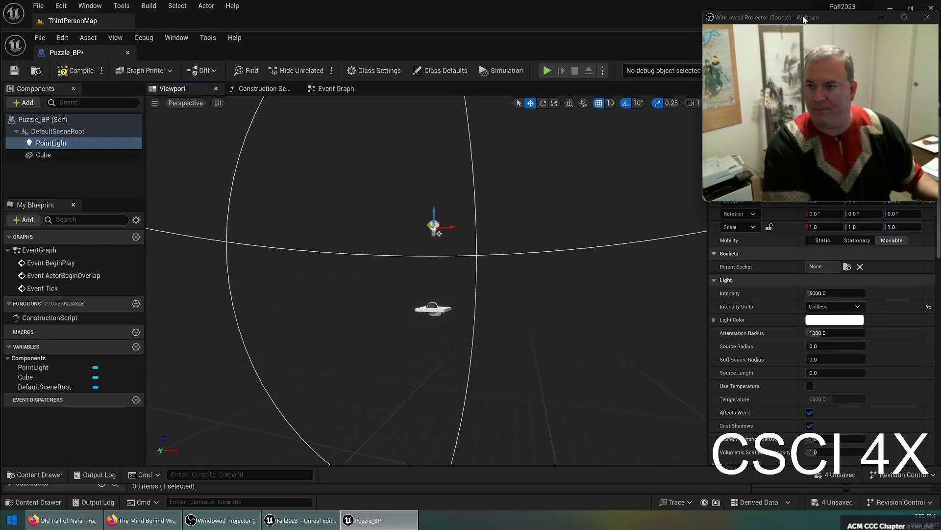
Set the point light's Z location to 500, moving the webcam window off the component's properties
{"action": "left_click_drag", "start_coordinate": [804, 17], "coordinate": [640, 45]}
{"action": "left_click", "coordinate": [903, 201]}
{"action": "type", "text": "5000"}
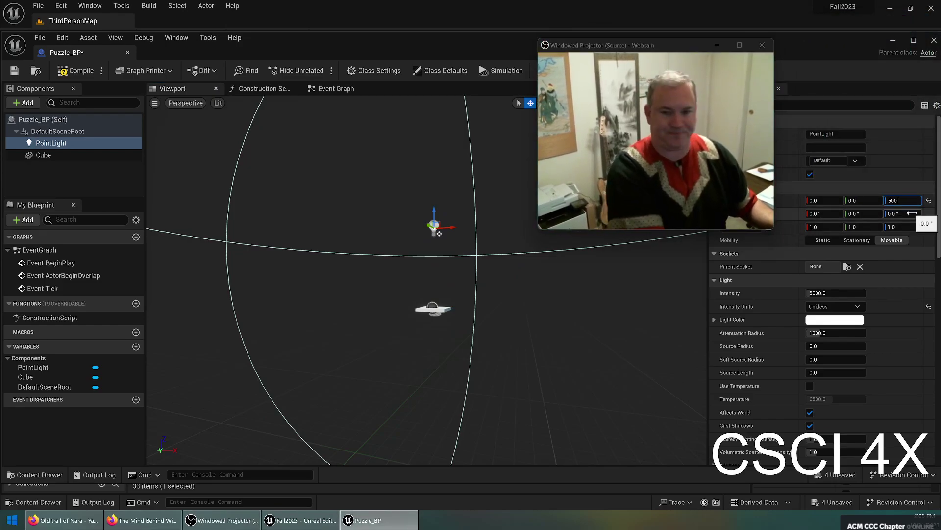
{"action": "key", "text": "BackSpace"}
{"action": "key", "text": "Return"}
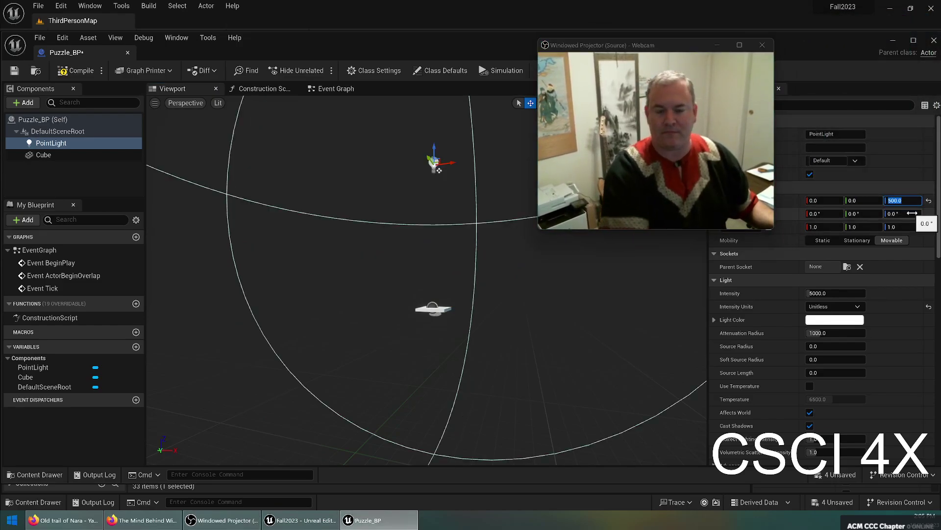
Change the point light's color to a saturated orange with R 1.0, G about 0.447 and B 0.0
{"action": "left_click", "coordinate": [830, 319]}
{"action": "left_click_drag", "start_coordinate": [711, 322], "coordinate": [719, 365]}
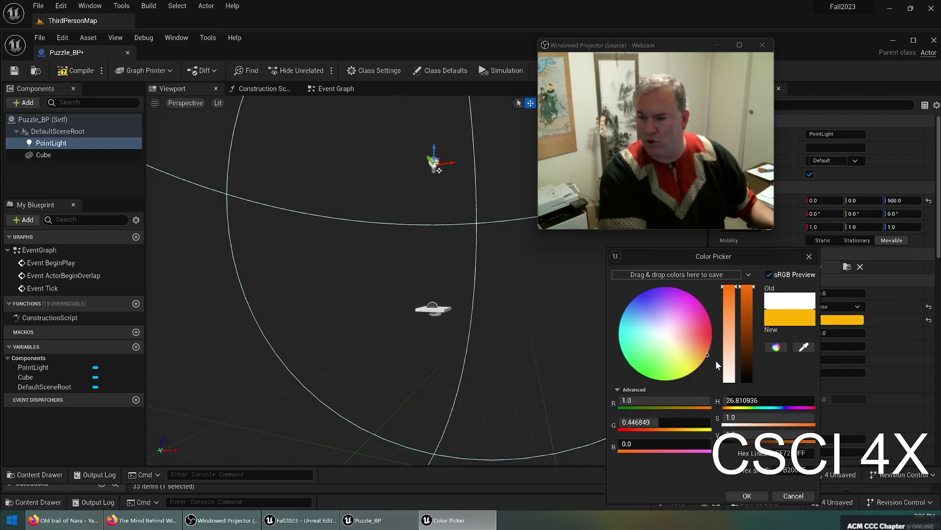
{"action": "left_click", "coordinate": [746, 495]}
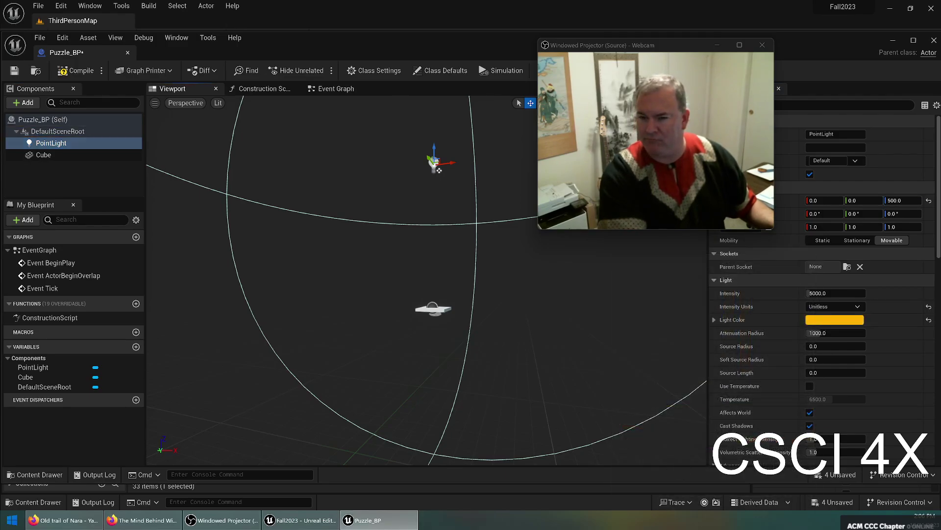
Add a Box Collision component under the flat cube and name it Trigger
{"action": "key", "text": "w"}
{"action": "mouse_move", "coordinate": [436, 169]}
{"action": "right_mouse_down"}
{"action": "mouse_move", "coordinate": [407, 164]}
{"action": "mouse_move", "coordinate": [456, 158]}
{"action": "mouse_move", "coordinate": [436, 152]}
{"action": "right_mouse_up"}
{"action": "left_click", "coordinate": [534, 348]}
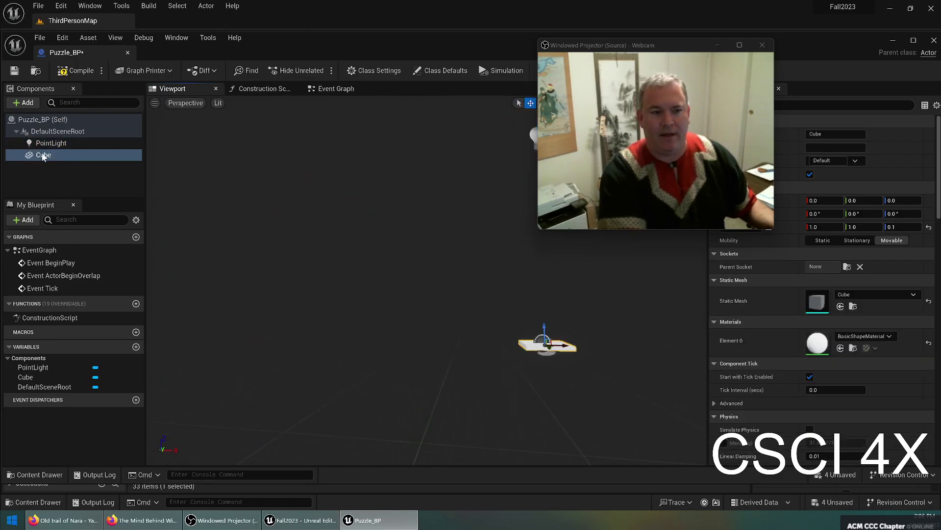
{"action": "left_click", "coordinate": [23, 102]}
{"action": "type", "text": "box"}
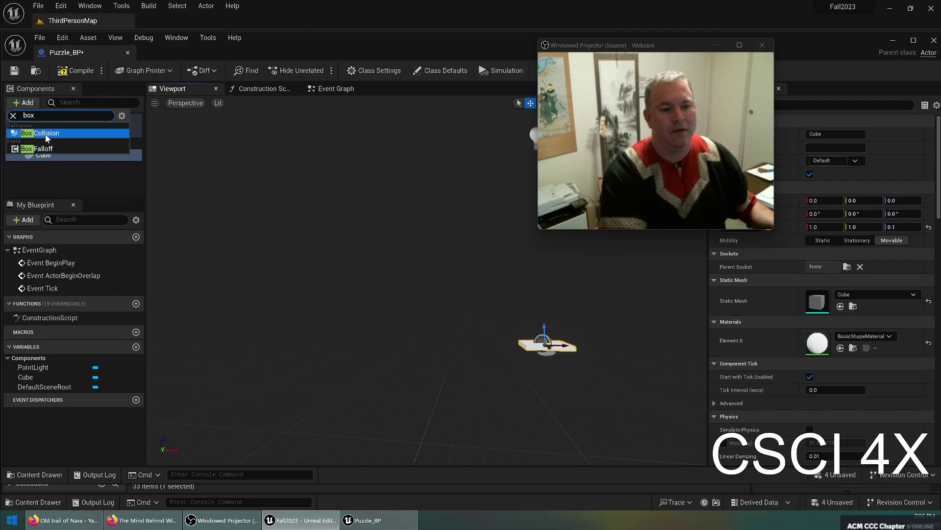
{"action": "left_click", "coordinate": [44, 136]}
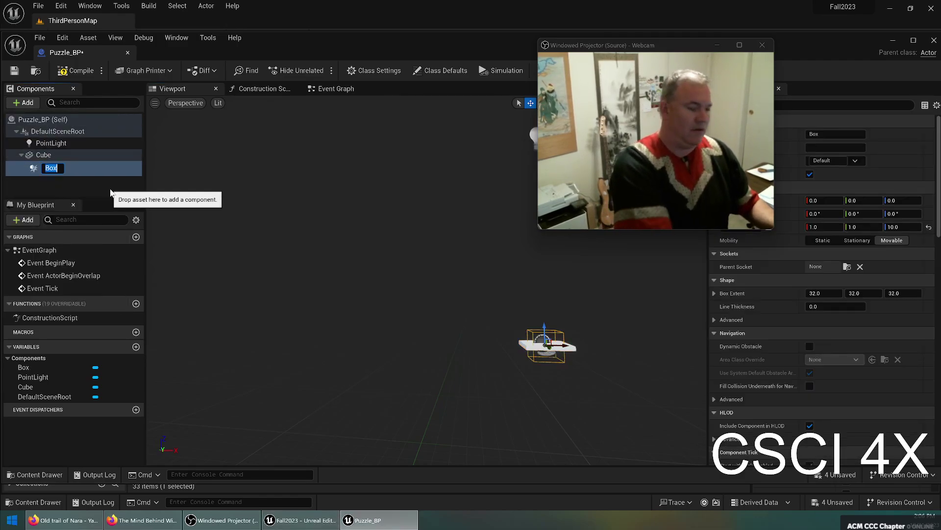
{"action": "type", "text": "Tri"}
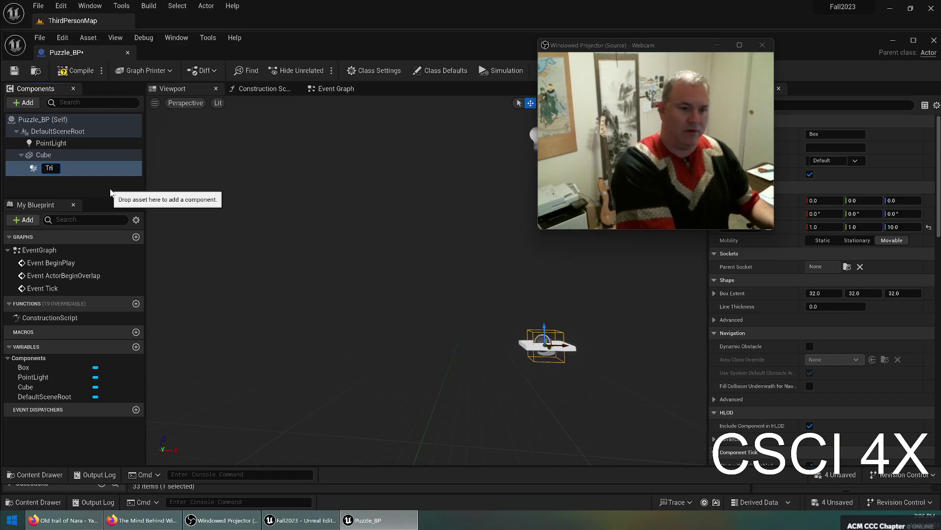
{"action": "type", "text": "gger"}
{"action": "key", "text": "Return"}
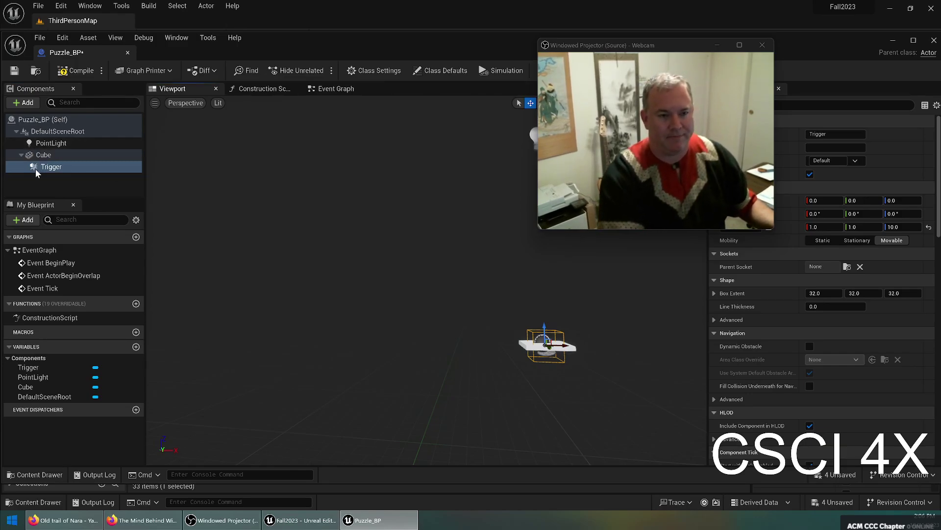
Reparent the Trigger box from Cube to DefaultSceneRoot
{"action": "left_click_drag", "start_coordinate": [32, 167], "coordinate": [33, 150]}
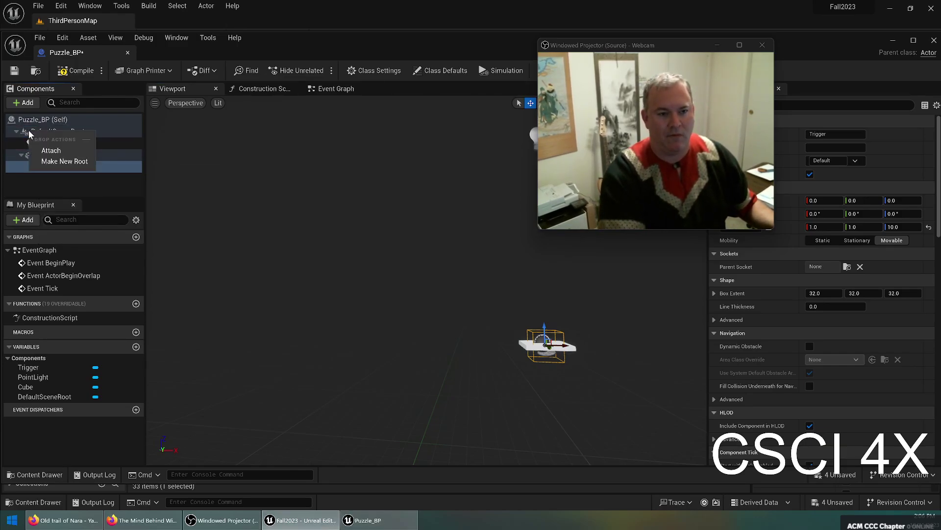
{"action": "left_click", "coordinate": [45, 156]}
{"action": "key", "text": "ctrl+z"}
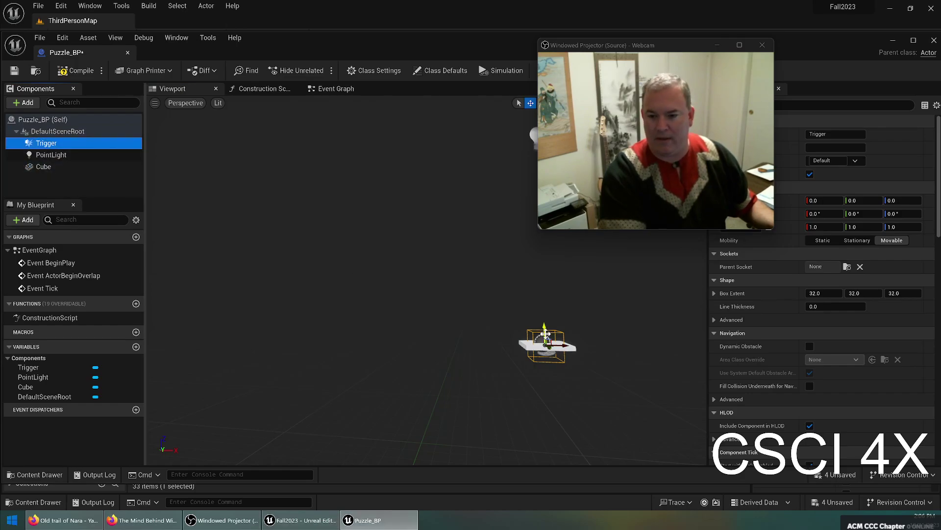
Scale the Trigger box to 1.5 on all axes and raise it to Z 50 so it stands on the cube
{"action": "left_click_drag", "start_coordinate": [543, 325], "coordinate": [543, 308]}
{"action": "key", "text": "r"}
{"action": "key", "text": "w"}
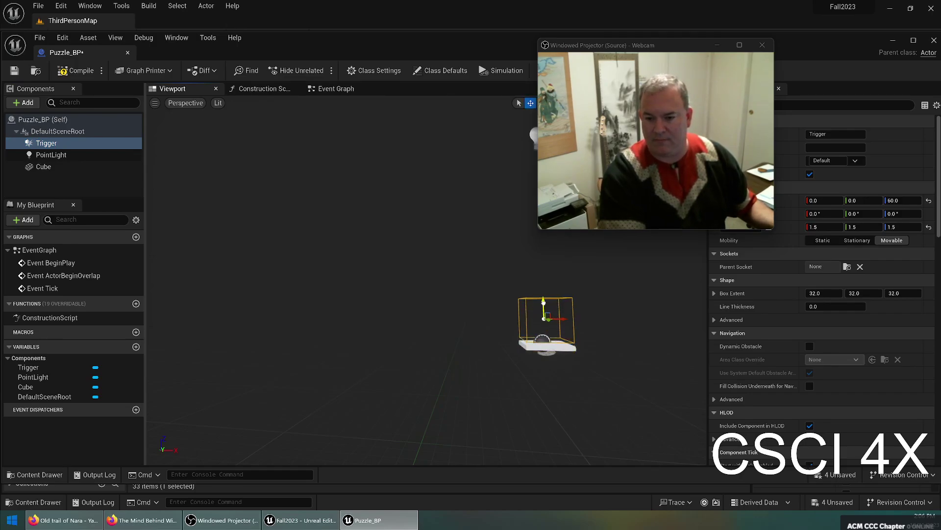
{"action": "left_click_drag", "start_coordinate": [543, 300], "coordinate": [551, 308]}
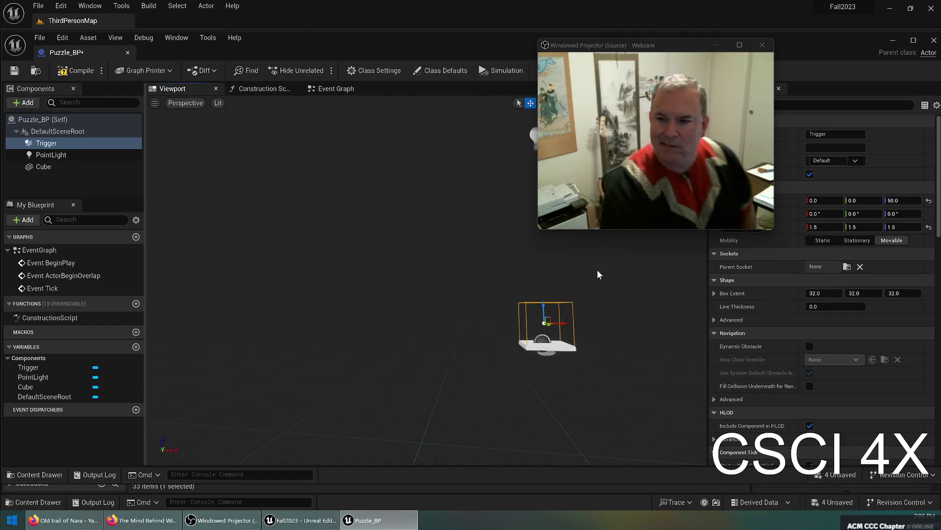
{"action": "left_click_drag", "start_coordinate": [639, 46], "coordinate": [766, 16]}
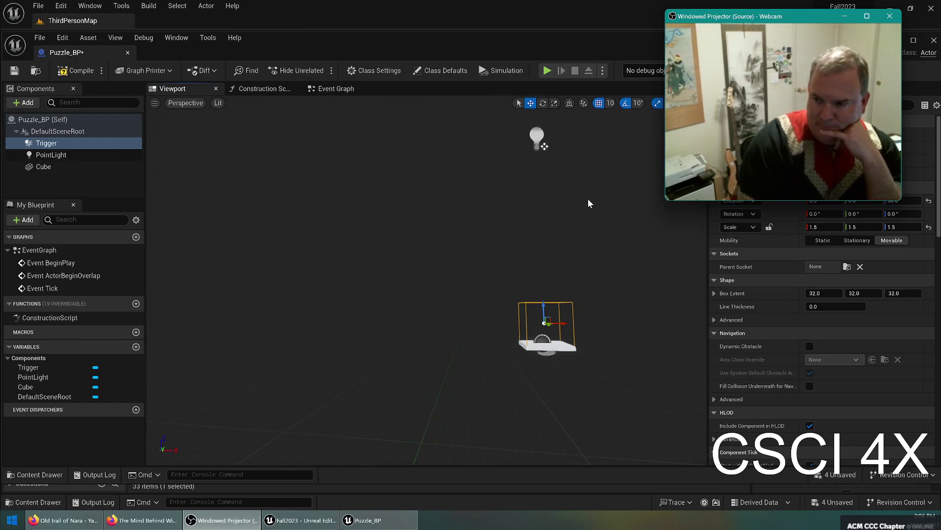
Compile and save Puzzle_BP, and dock its editor beside the ThirdPersonMap tab
{"action": "left_click", "coordinate": [553, 345]}
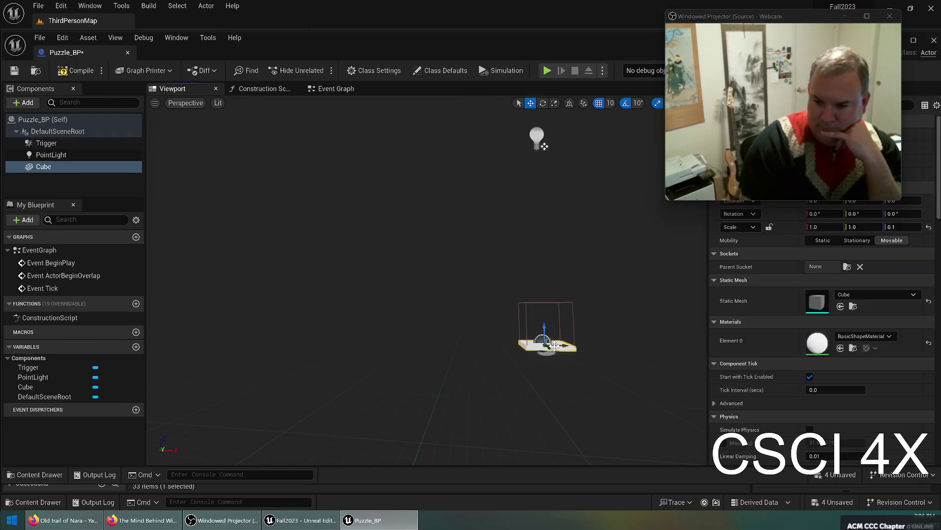
{"action": "left_click", "coordinate": [537, 137]}
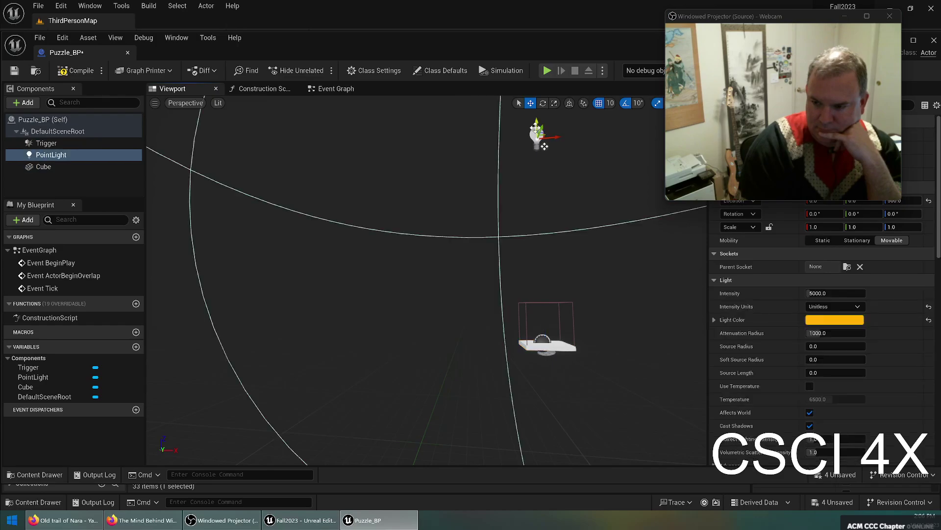
{"action": "left_click", "coordinate": [63, 71]}
{"action": "left_click", "coordinate": [14, 71]}
{"action": "left_click_drag", "start_coordinate": [64, 52], "coordinate": [155, 19]}
Place a Puzzle_BP instance on the level floor near the round platform, at about X 2630, Y 520, Z 0
{"action": "left_click", "coordinate": [79, 19]}
{"action": "left_click_drag", "start_coordinate": [198, 429], "coordinate": [370, 265]}
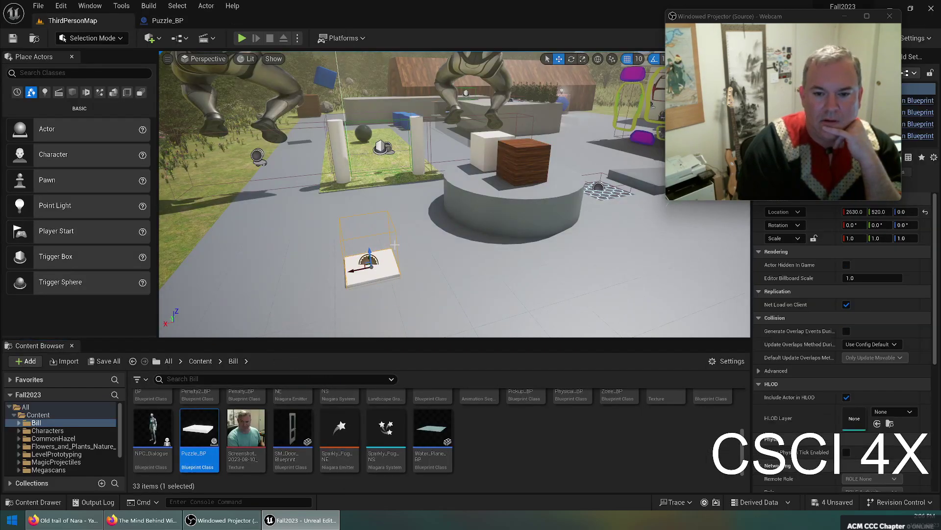
{"action": "right_click_drag", "start_coordinate": [421, 217], "coordinate": [388, 214]}
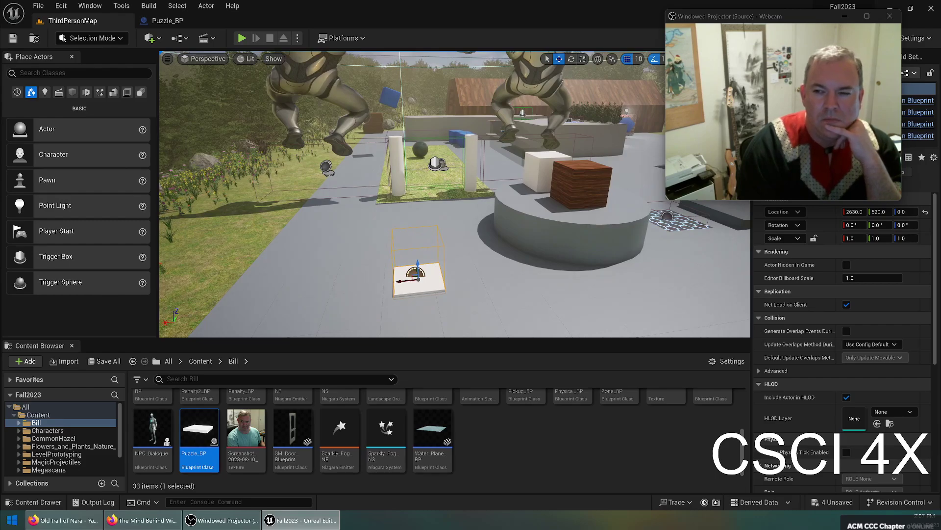
Create a material named Puzzle_Mat in the Bill folder and open it for editing
{"action": "right_click", "coordinate": [500, 420]}
{"action": "left_click", "coordinate": [539, 168]}
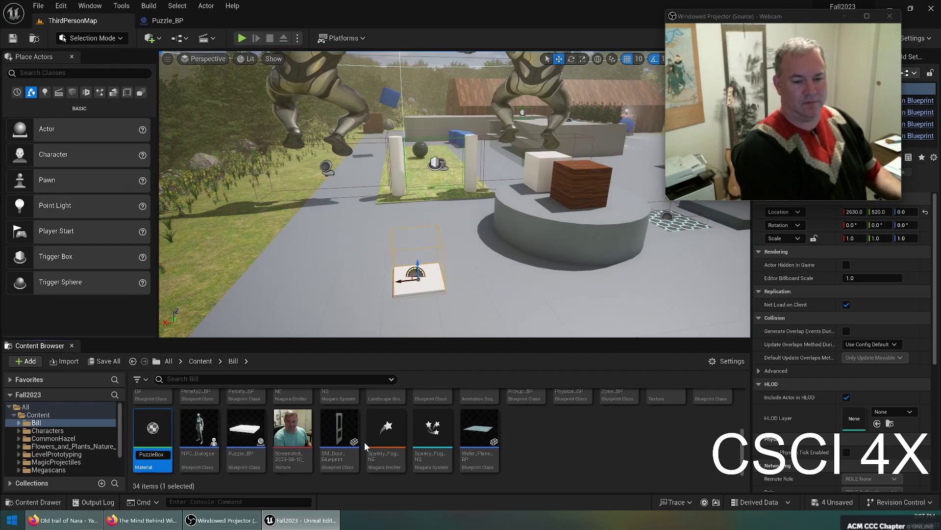
{"action": "type", "text": "Puzzle_)"}
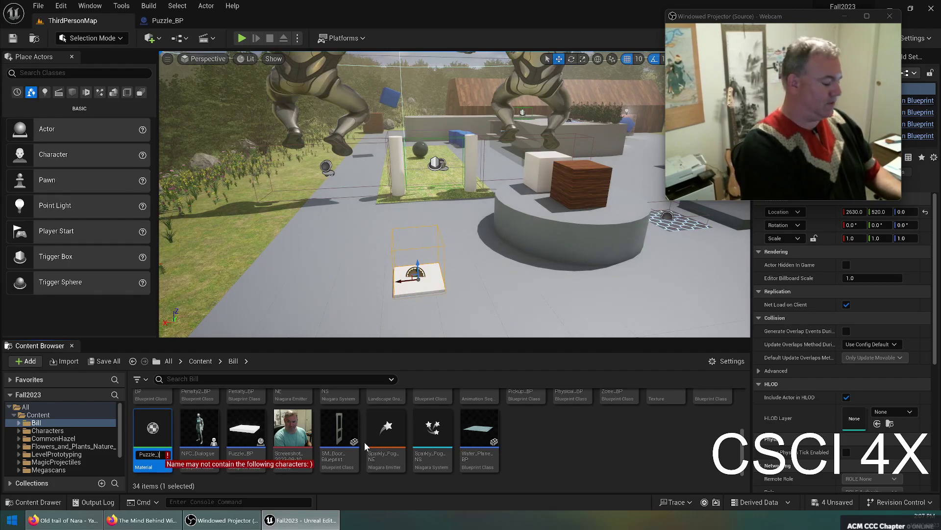
{"action": "key", "text": "BackSpace"}
{"action": "key", "text": "BackSpace"}
{"action": "type", "text": "Mat"}
{"action": "key", "text": "Return"}
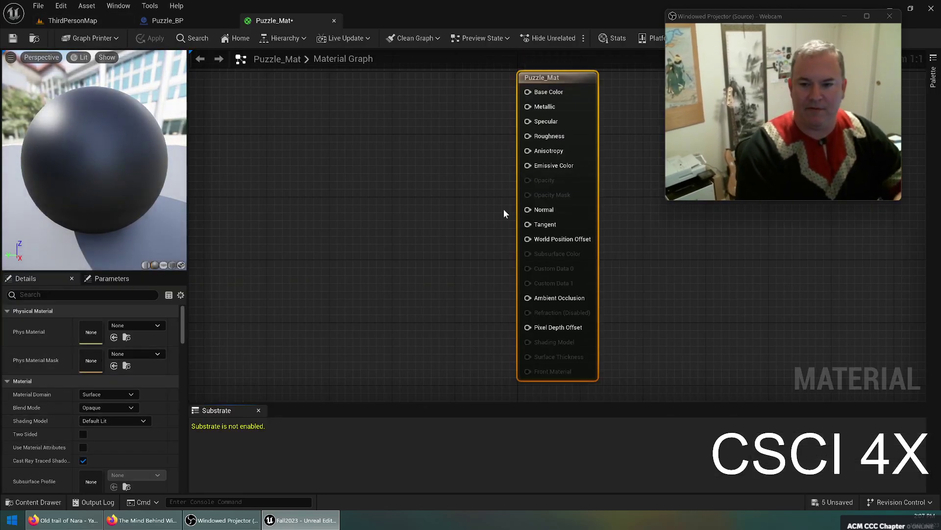
Feed Emissive Color from a Constant3Vector colored orange with R 1.0, G about 0.391 and B 0.0
{"action": "left_click_drag", "start_coordinate": [527, 165], "coordinate": [454, 161]}
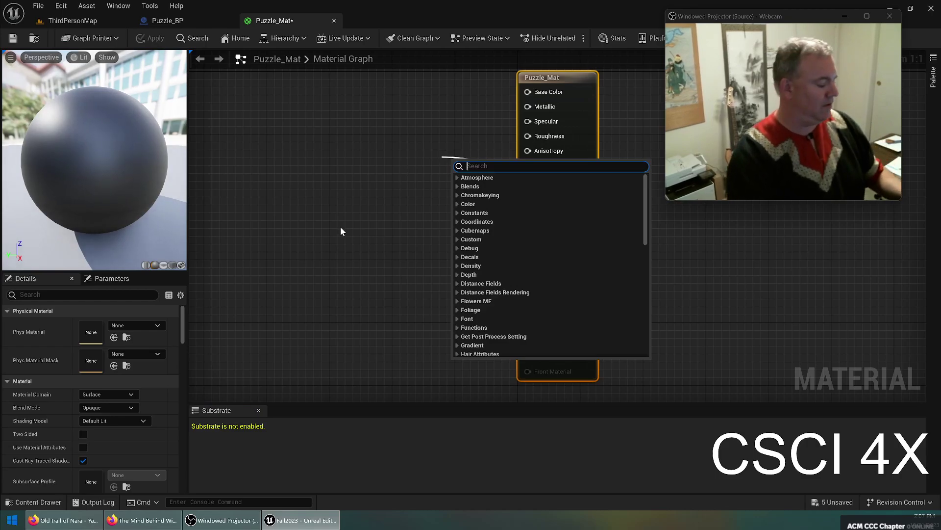
{"action": "type", "text": "const"}
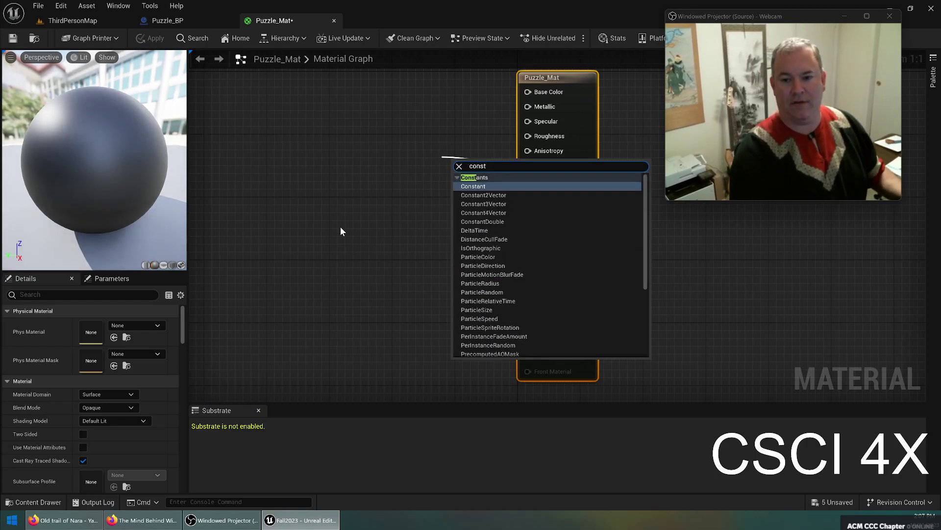
{"action": "left_click", "coordinate": [484, 204]}
{"action": "left_click_drag", "start_coordinate": [463, 163], "coordinate": [379, 155]}
{"action": "double_click", "coordinate": [395, 206]}
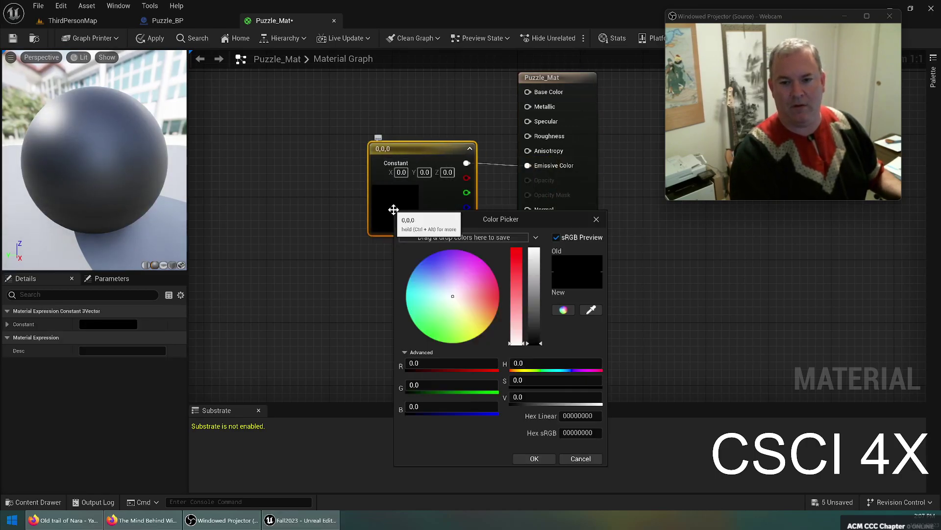
{"action": "left_click", "coordinate": [496, 314]}
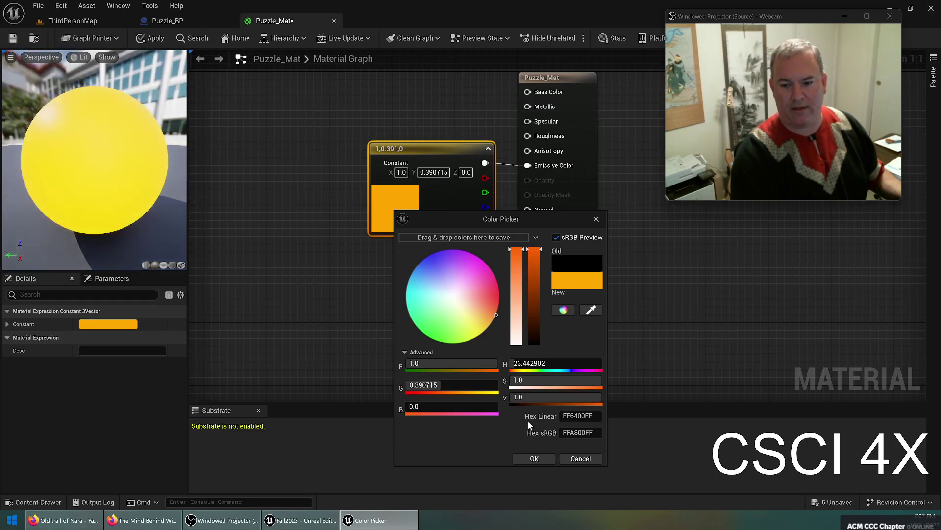
{"action": "left_click", "coordinate": [534, 458]}
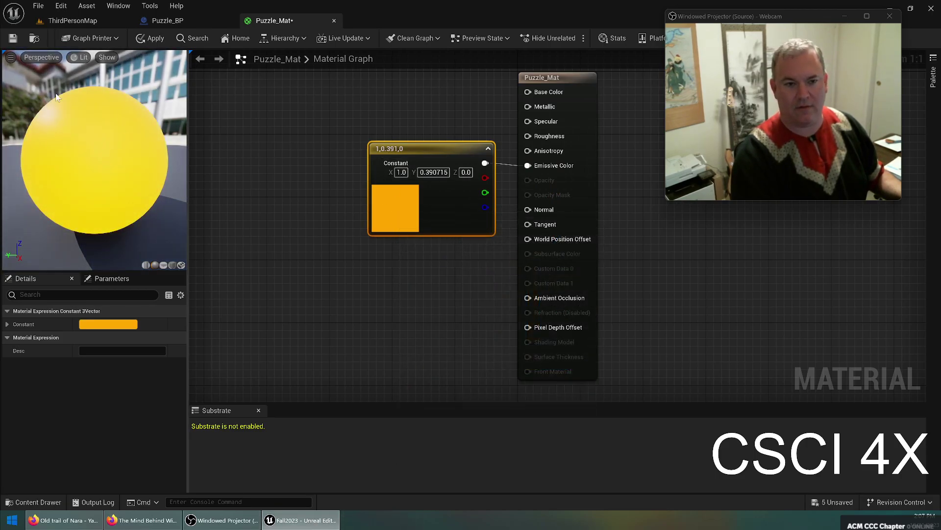
Shift the orange constant away from the material node and feed it into a new Multiply node with B set to 10
{"action": "left_click_drag", "start_coordinate": [425, 146], "coordinate": [331, 138]}
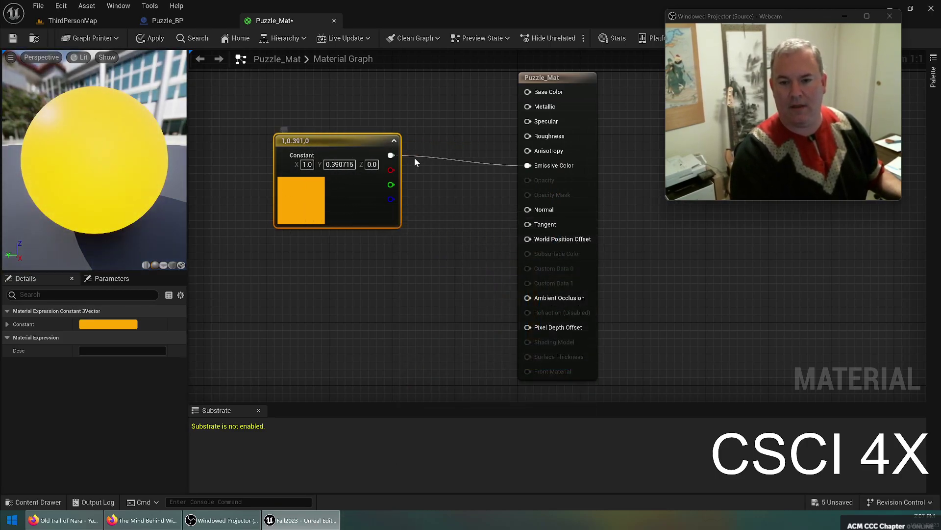
{"action": "left_click_drag", "start_coordinate": [390, 155], "coordinate": [425, 165]}
{"action": "type", "text": "multipl"}
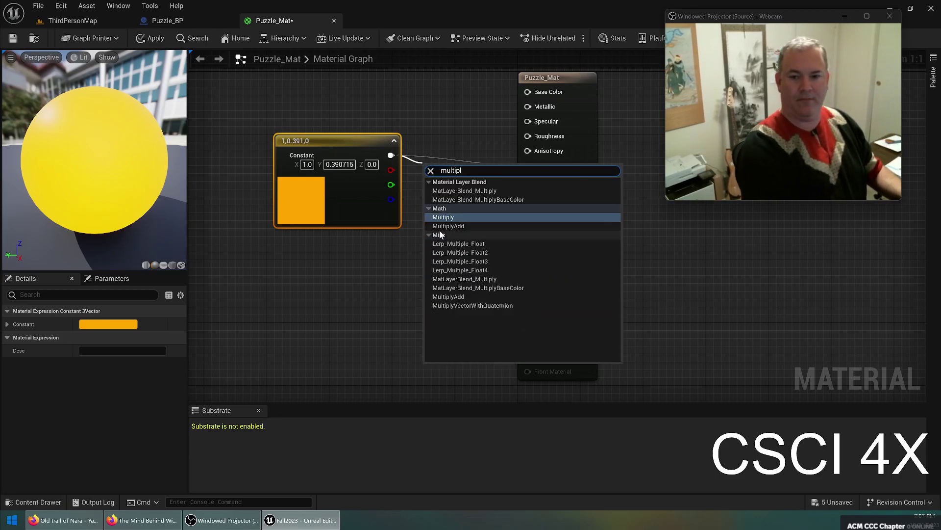
{"action": "key", "text": "Return"}
{"action": "left_click", "coordinate": [455, 201]}
{"action": "type", "text": "10"}
{"action": "key", "text": "Return"}
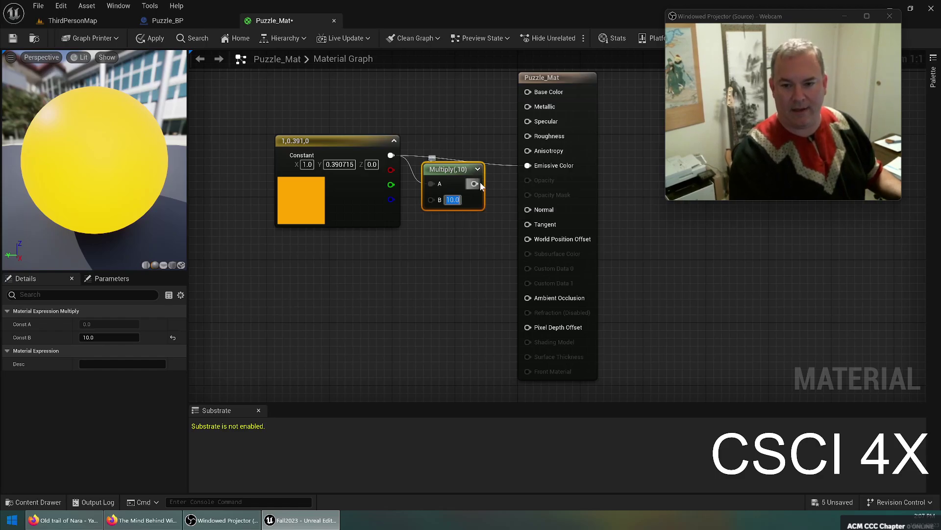
Connect the Multiply result to Emissive Color, tidy the node between the other two, and save Puzzle_Mat
{"action": "left_click_drag", "start_coordinate": [474, 184], "coordinate": [529, 165]}
{"action": "left_click_drag", "start_coordinate": [450, 170], "coordinate": [466, 149]}
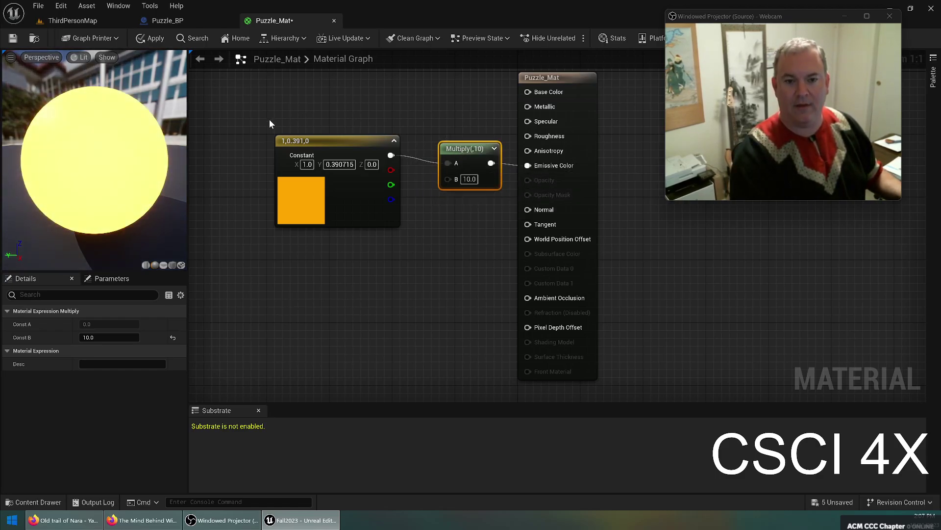
{"action": "key", "text": "ctrl+s"}
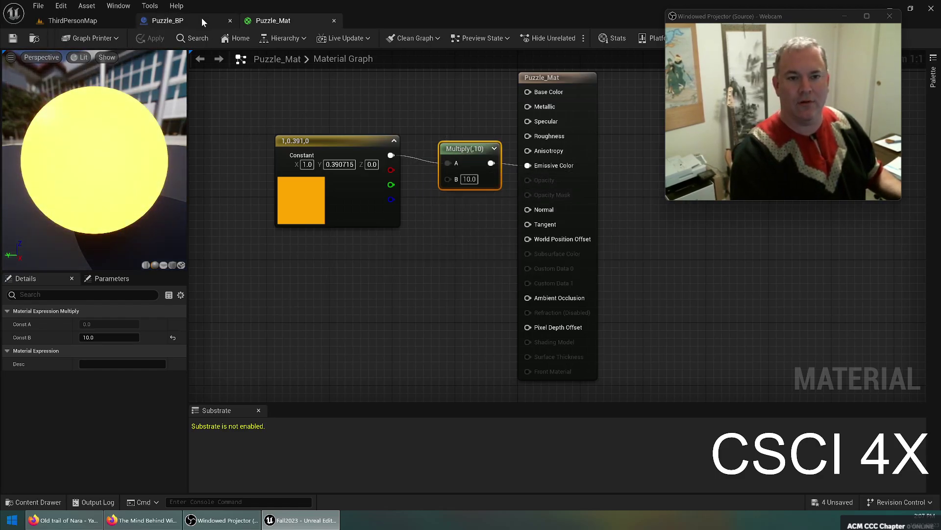
Assign Puzzle_Mat to the Cube component's Element 0 in Puzzle_BP and save the Blueprint
{"action": "left_click", "coordinate": [201, 20]}
{"action": "left_click", "coordinate": [544, 341]}
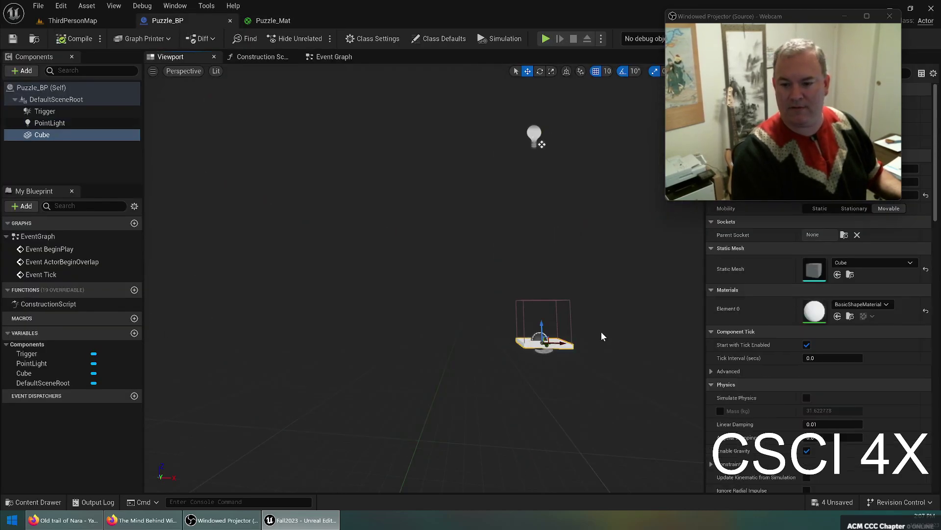
{"action": "left_click", "coordinate": [858, 304]}
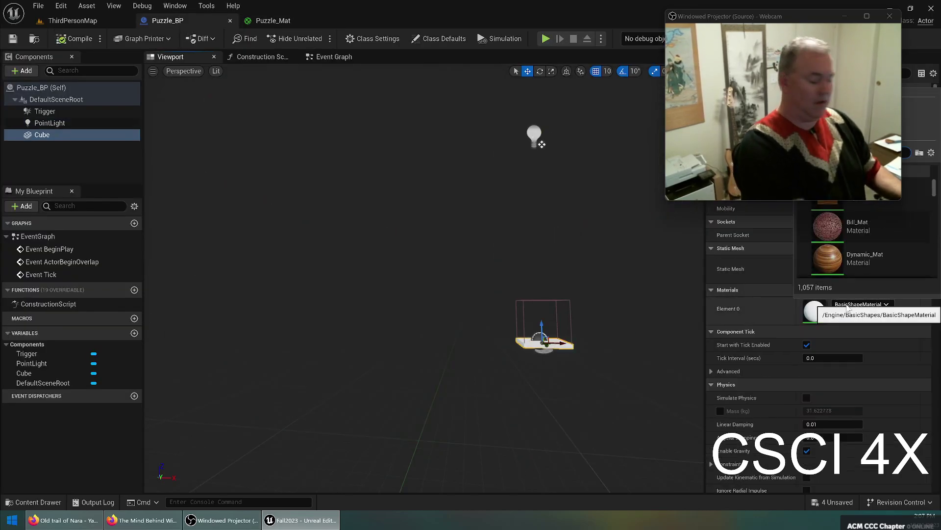
{"action": "type", "text": "puz"}
{"action": "left_click", "coordinate": [834, 209]}
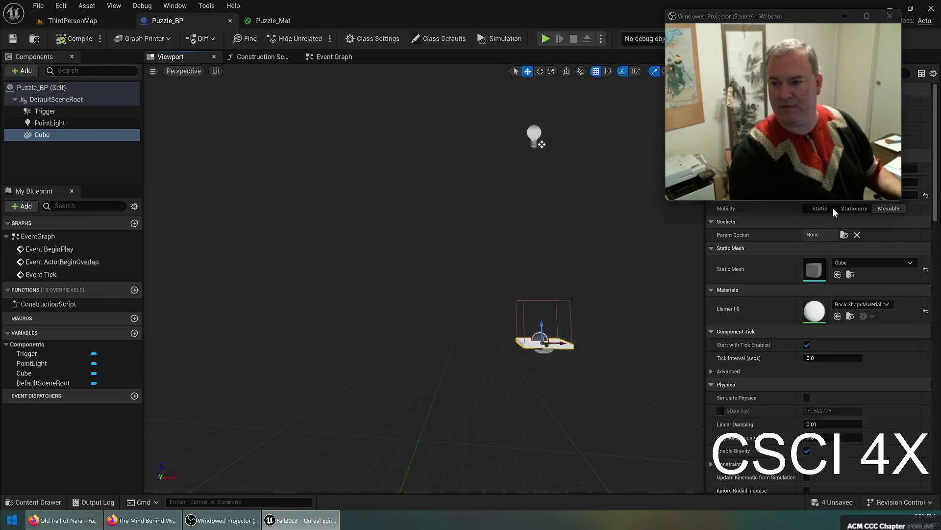
{"action": "left_click", "coordinate": [13, 38]}
Move the Puzzle_BP instance in ThirdPersonMap to about X 2520, Y 710
{"action": "left_click", "coordinate": [73, 20]}
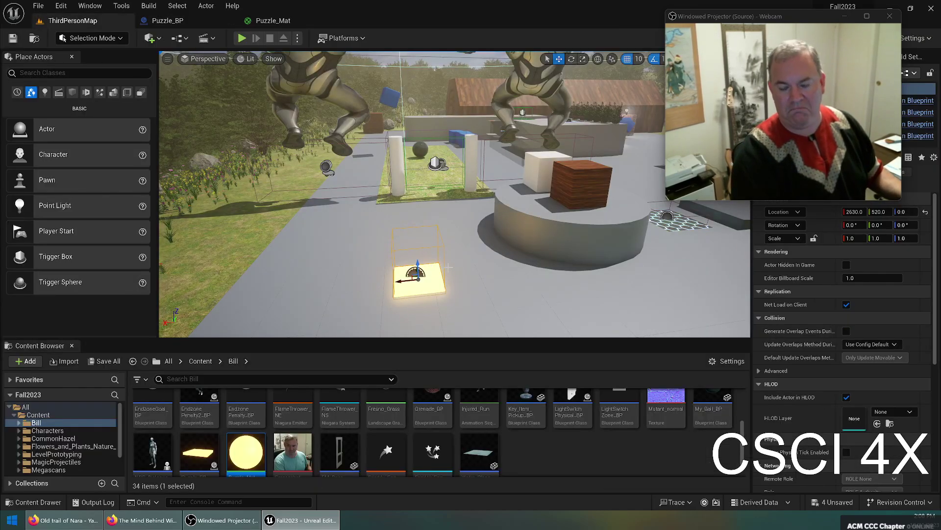
{"action": "right_click_drag", "start_coordinate": [450, 267], "coordinate": [513, 260]}
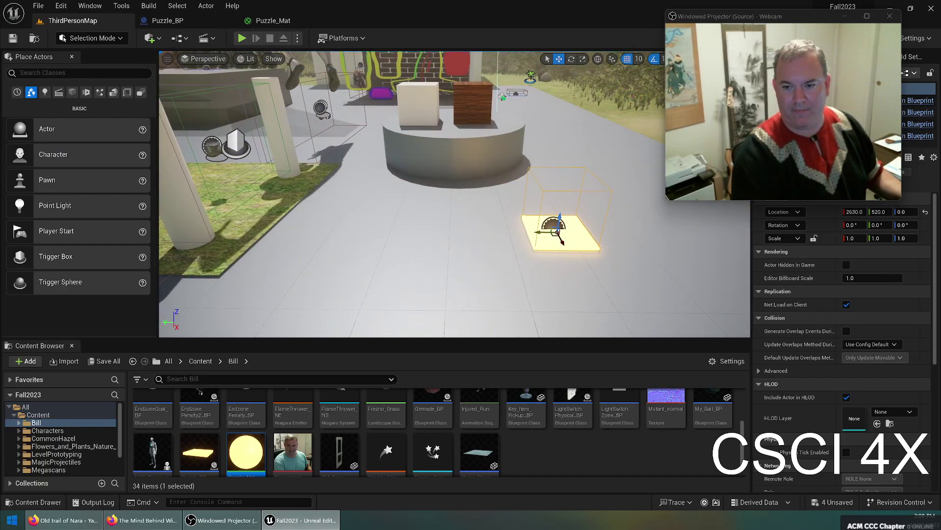
{"action": "left_click_drag", "start_coordinate": [556, 248], "coordinate": [446, 211]}
{"action": "key", "text": "d"}
{"action": "right_click_drag", "start_coordinate": [446, 211], "coordinate": [359, 196]}
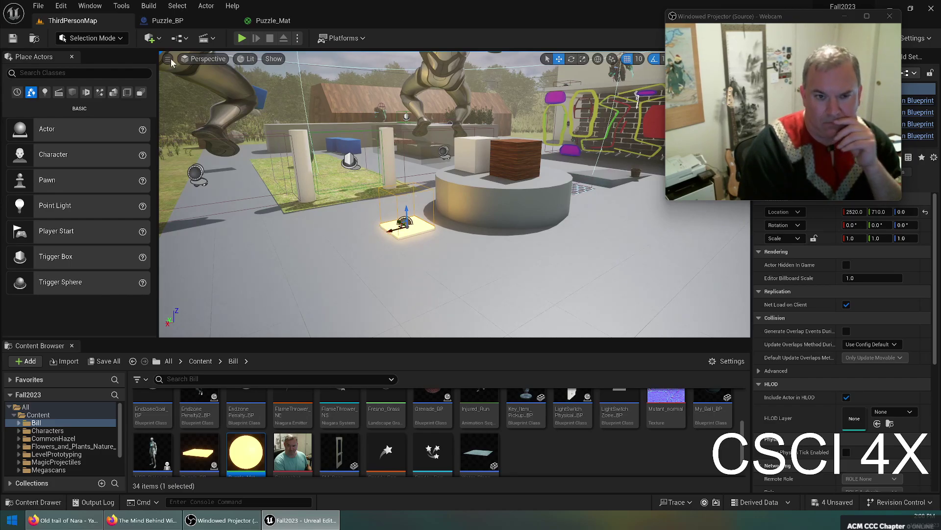
Examine the PointLight component's settings in Puzzle_BP down to the Light Function section
{"action": "left_click", "coordinate": [181, 20]}
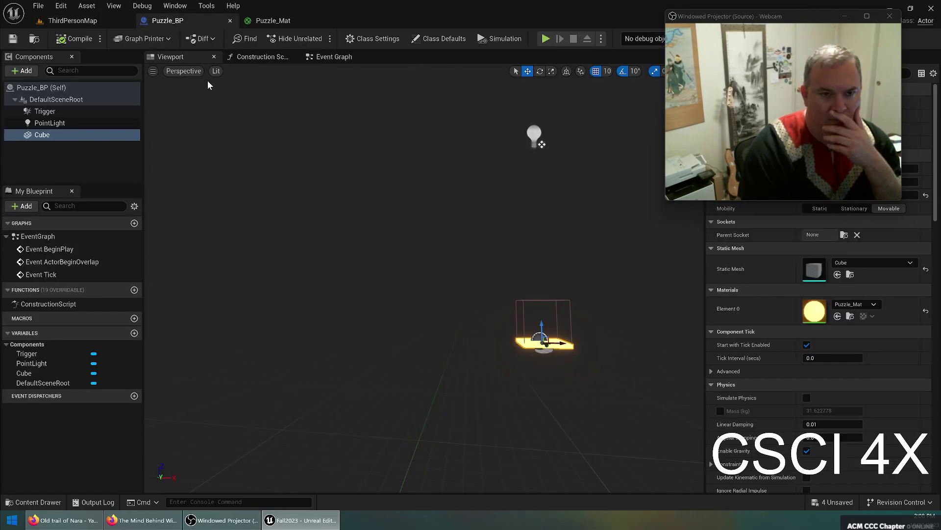
{"action": "left_click", "coordinate": [541, 144]}
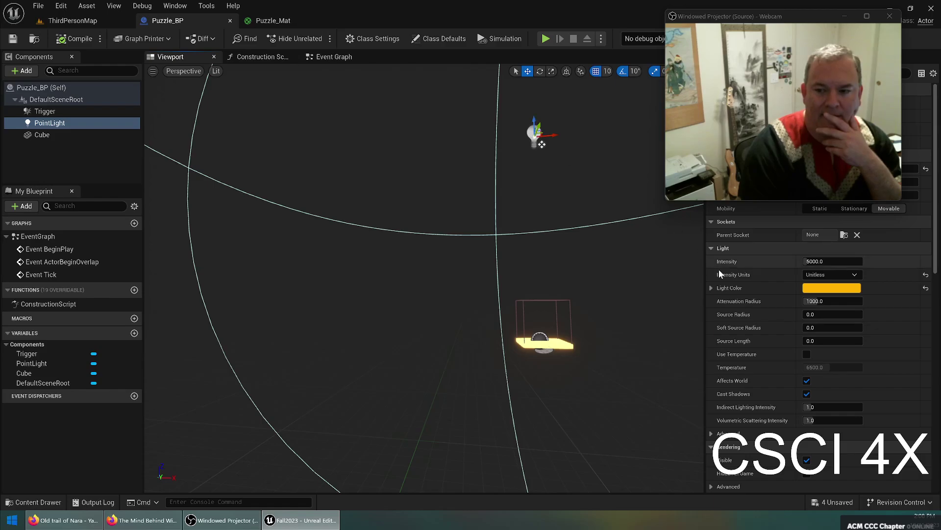
{"action": "scroll", "coordinate": [784, 337], "scroll_direction": "down", "scroll_amount": 5}
{"action": "scroll", "coordinate": [624, 277], "scroll_direction": "down", "scroll_amount": 3}
{"action": "right_click_drag", "start_coordinate": [571, 217], "coordinate": [610, 230]}
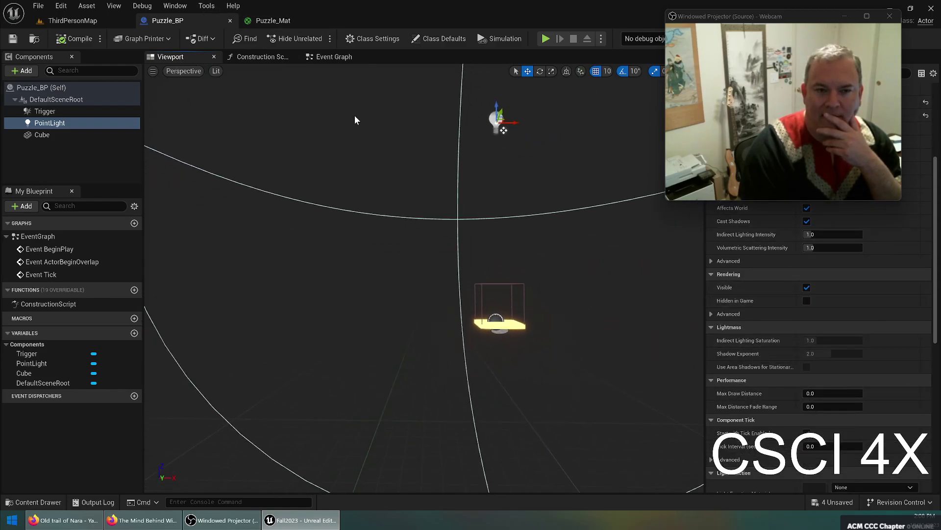
Create a new material named Puzzle2_Mat in the Bill content folder and open it
{"action": "left_click", "coordinate": [78, 22]}
{"action": "right_click", "coordinate": [525, 443]}
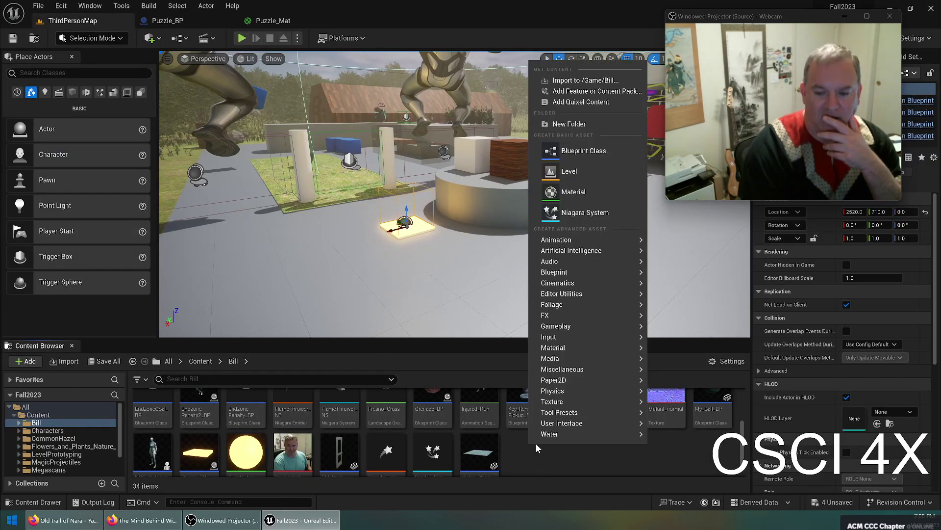
{"action": "left_click", "coordinate": [555, 191]}
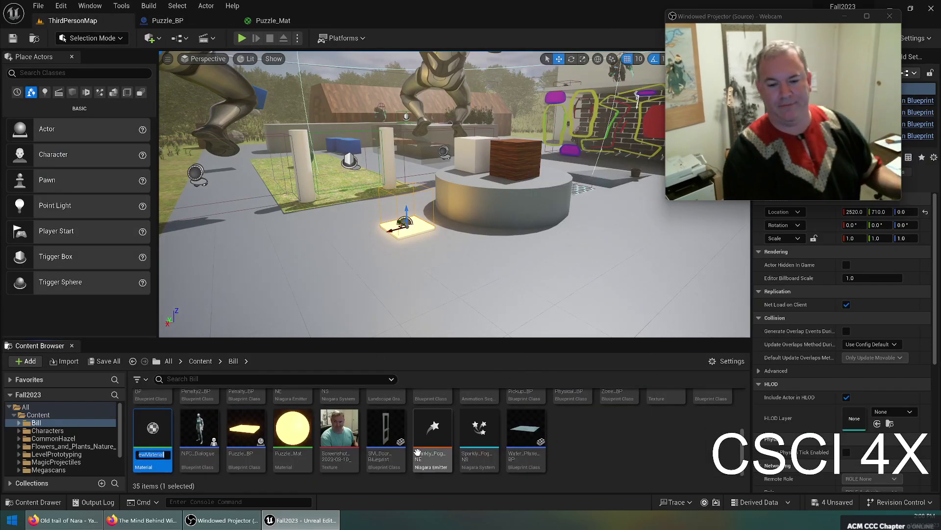
{"action": "type", "text": "Puzzle"}
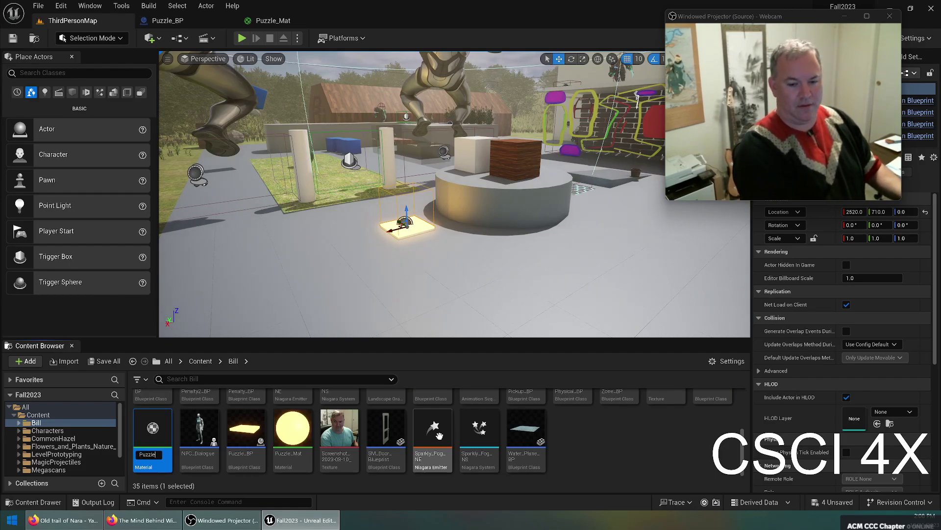
{"action": "type", "text": "2_Mat"}
{"action": "key", "text": "Return"}
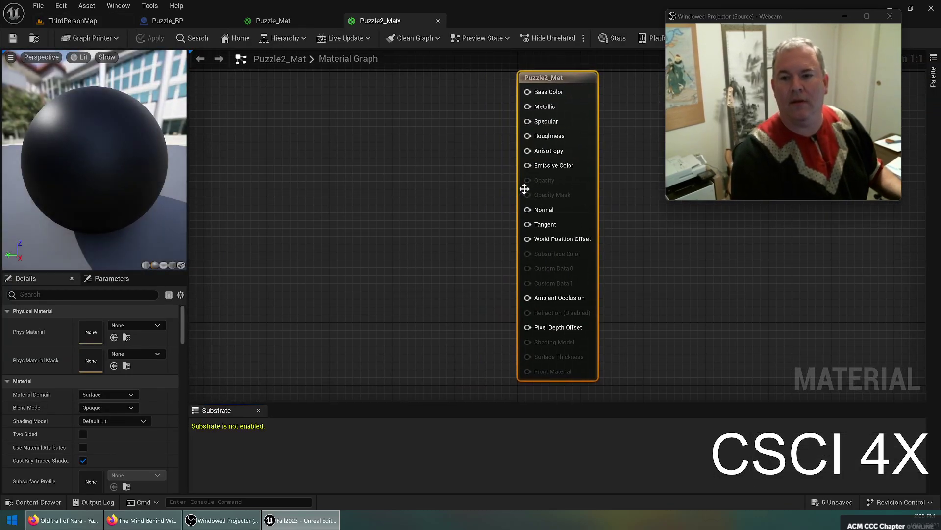
Set Puzzle2_Mat's Material Domain to Light Function and add a Texture Sample node to its graph
{"action": "left_click", "coordinate": [398, 178]}
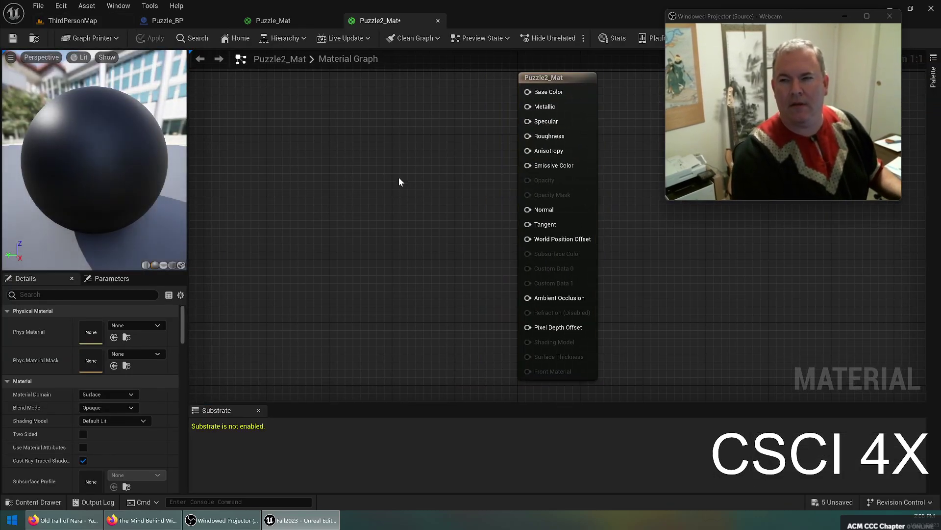
{"action": "left_click", "coordinate": [101, 419]}
{"action": "left_click", "coordinate": [140, 403]}
{"action": "left_click", "coordinate": [112, 394]}
{"action": "left_click", "coordinate": [101, 422]}
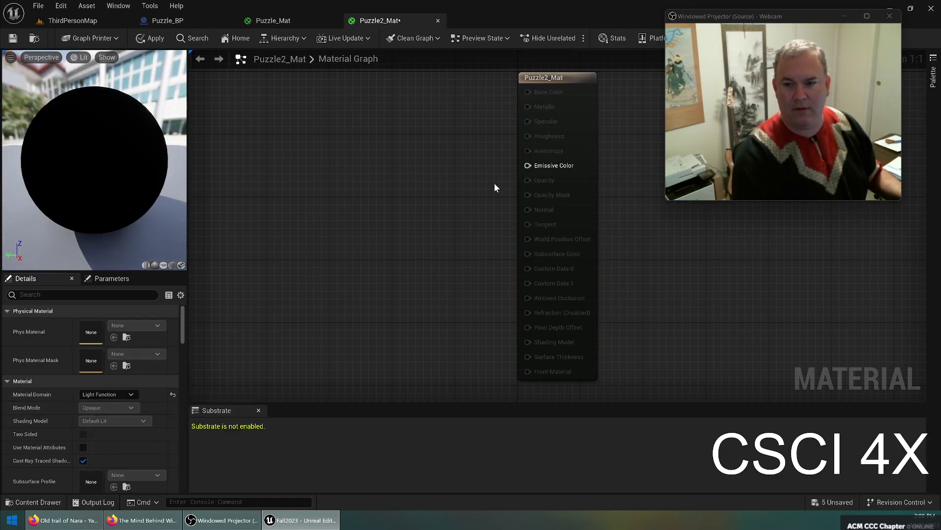
{"action": "right_click_drag", "start_coordinate": [408, 158], "coordinate": [502, 162]}
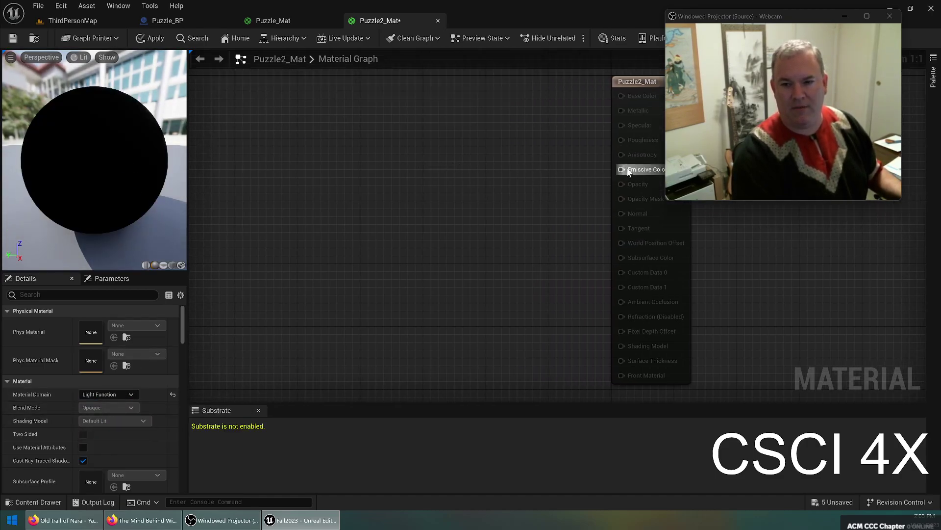
{"action": "left_click", "coordinate": [335, 155]}
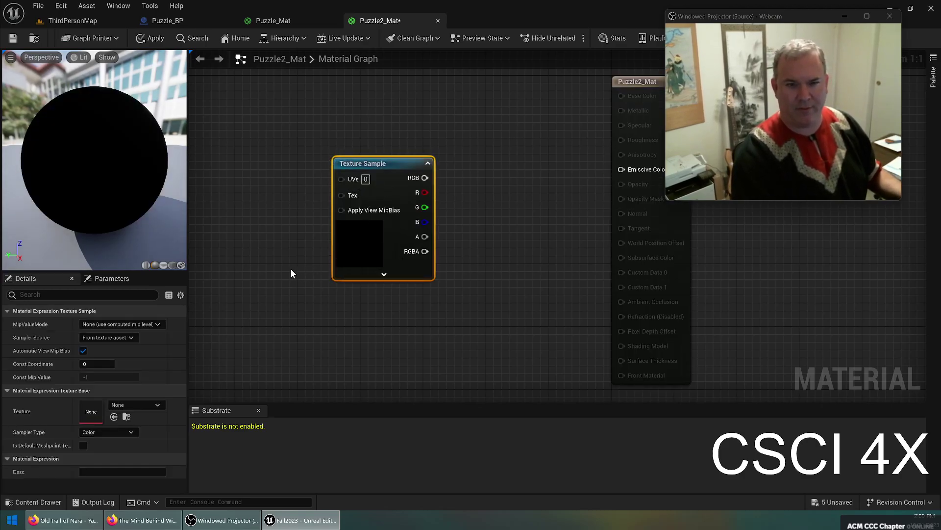
Import pumpkin.png from the Desktop into the Bill content folder
{"action": "left_click", "coordinate": [73, 21]}
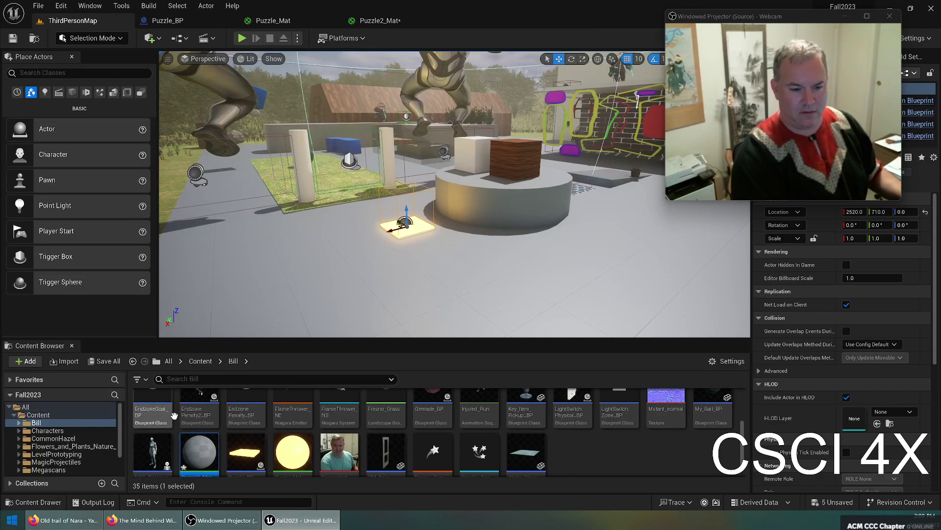
{"action": "scroll", "coordinate": [175, 416], "scroll_direction": "up", "scroll_amount": 2}
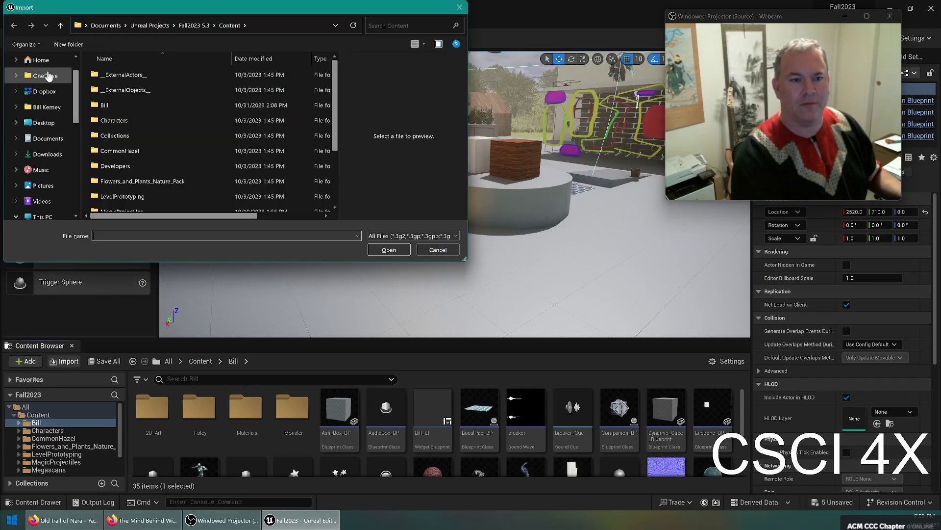
{"action": "scroll", "coordinate": [39, 71], "scroll_direction": "up", "scroll_amount": 2}
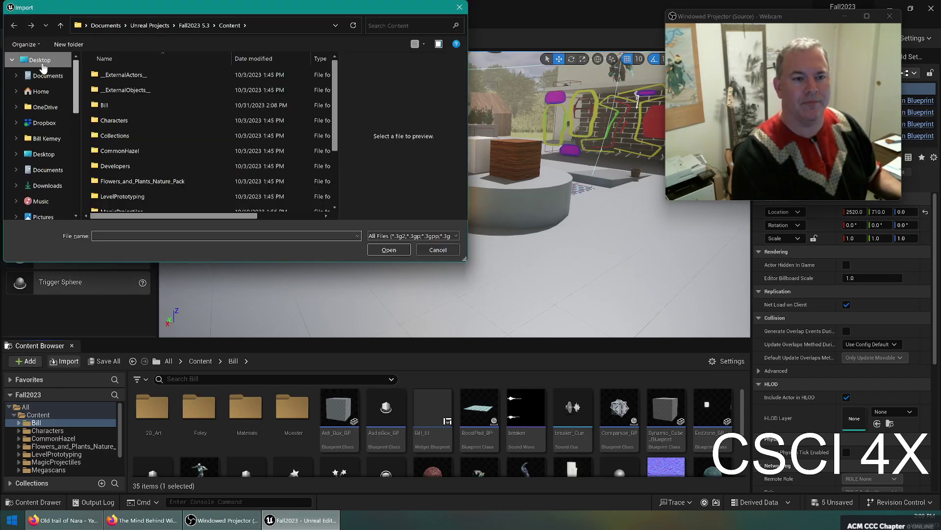
{"action": "left_click", "coordinate": [37, 61]}
{"action": "scroll", "coordinate": [219, 179], "scroll_direction": "down", "scroll_amount": 3}
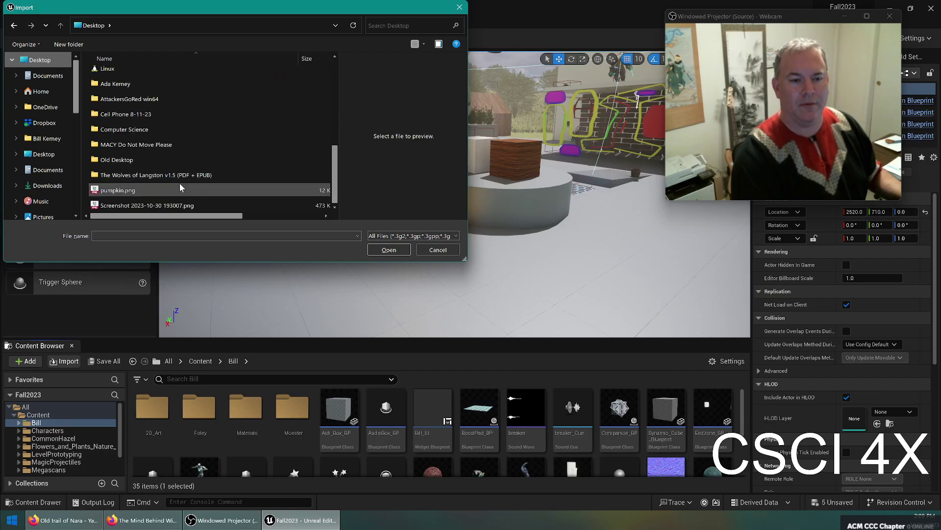
{"action": "double_click", "coordinate": [179, 185]}
{"action": "scroll", "coordinate": [655, 448], "scroll_direction": "down", "scroll_amount": 3}
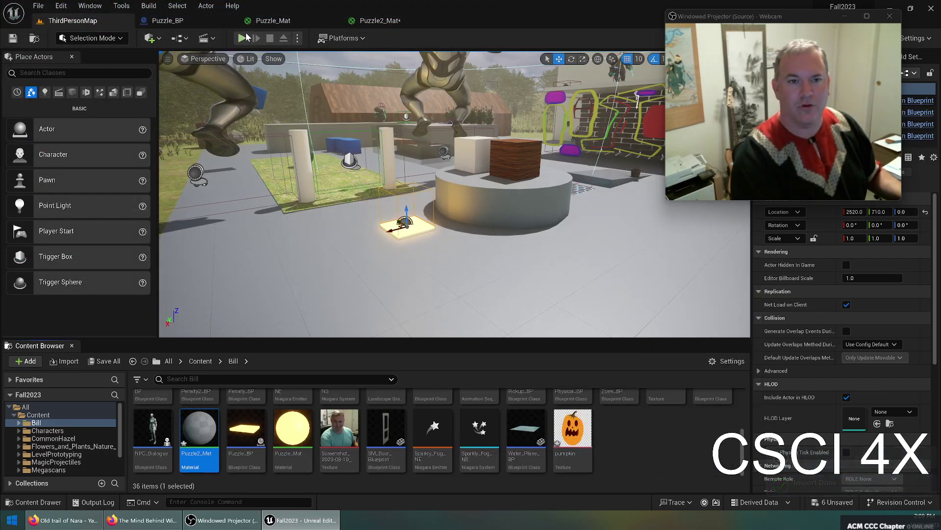
Assign the imported pumpkin texture to the Texture Sample node in Puzzle2_Mat
{"action": "left_click", "coordinate": [375, 21]}
{"action": "left_click", "coordinate": [347, 255]}
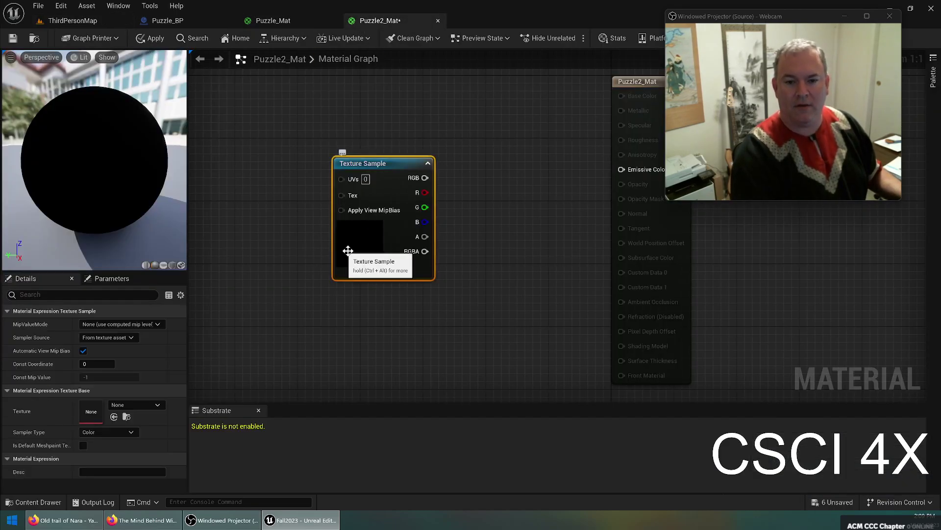
{"action": "left_click", "coordinate": [133, 406]}
{"action": "type", "text": "pump"}
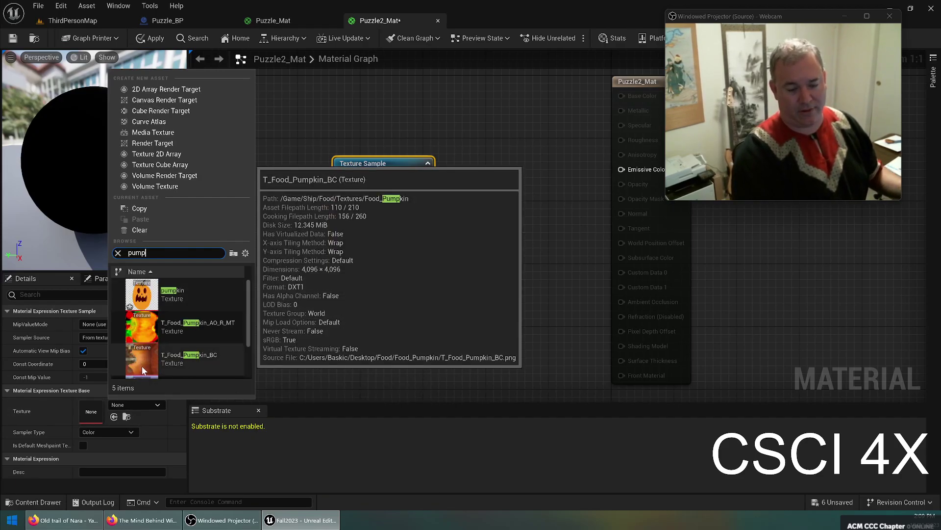
{"action": "left_click", "coordinate": [188, 295]}
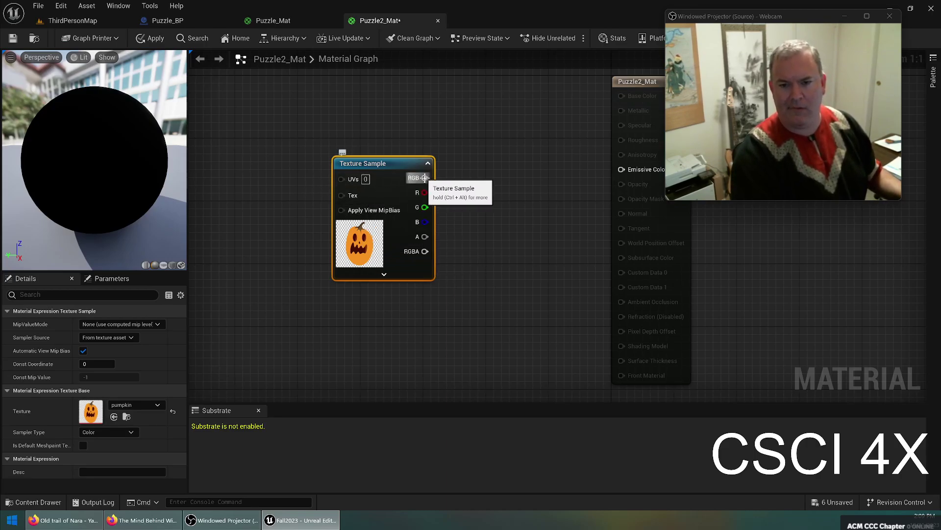
Feed the Texture Sample's RGB output into a new Multiply node with B set to 20
{"action": "left_click_drag", "start_coordinate": [425, 177], "coordinate": [472, 196]}
{"action": "type", "text": "multip"}
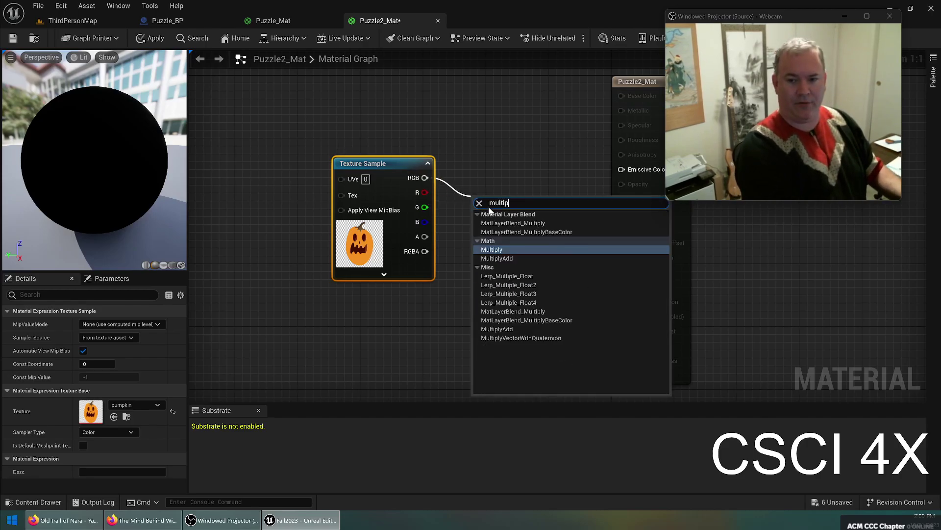
{"action": "left_click", "coordinate": [511, 251]}
{"action": "left_click_drag", "start_coordinate": [496, 205], "coordinate": [495, 182]}
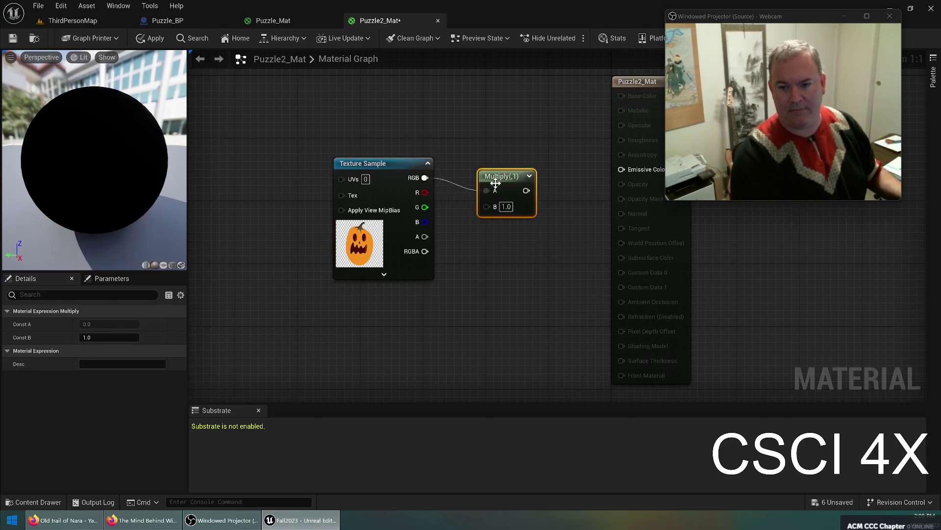
{"action": "left_click", "coordinate": [507, 206]}
{"action": "type", "text": "20"}
{"action": "key", "text": "Return"}
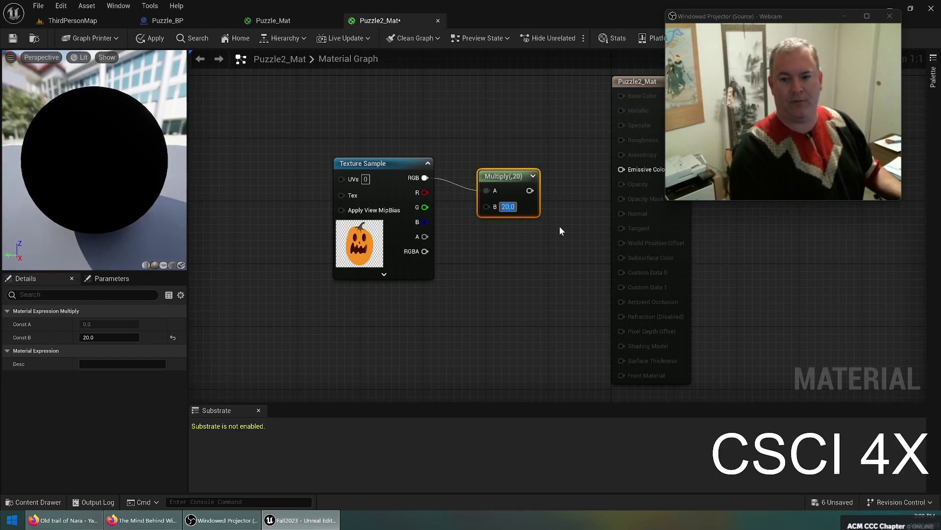
Connect the Multiply result to Emissive Color and straighten the wire between Texture Sample and Multiply
{"action": "left_click_drag", "start_coordinate": [529, 190], "coordinate": [621, 169]}
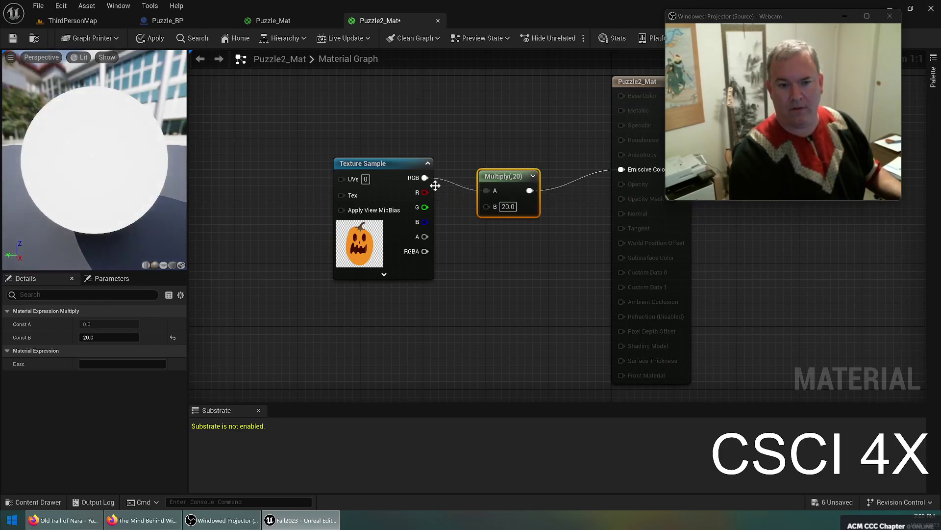
{"action": "left_click_drag", "start_coordinate": [500, 178], "coordinate": [500, 163]}
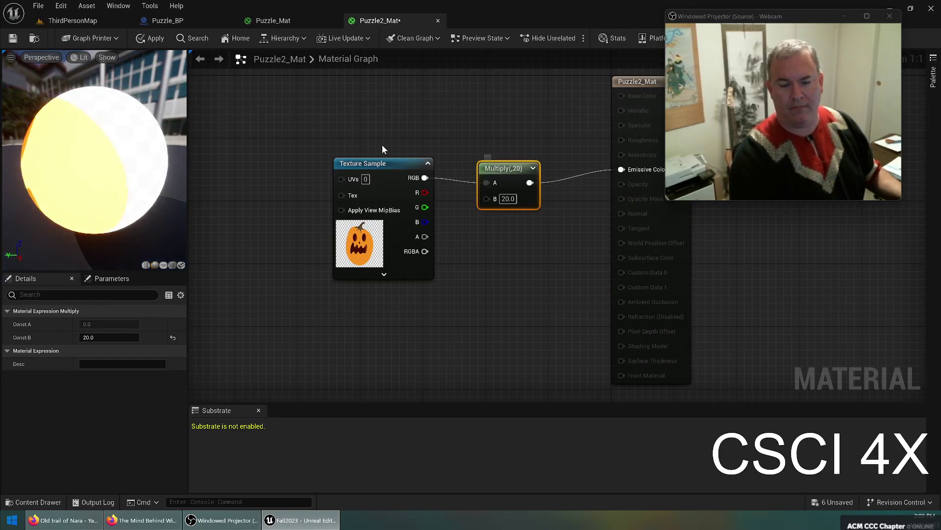
{"action": "left_click_drag", "start_coordinate": [399, 136], "coordinate": [517, 206]}
{"action": "key", "text": "q"}
{"action": "left_click", "coordinate": [299, 199]}
Try feeding a WorldPosition node's XYZ output into the Texture Sample's UVs, and delete that node
{"action": "right_click_drag", "start_coordinate": [261, 203], "coordinate": [377, 208]}
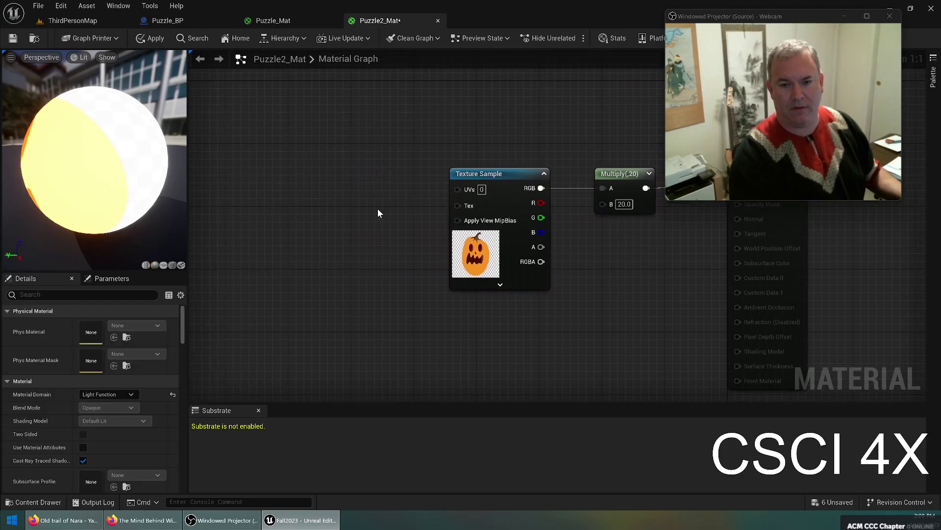
{"action": "right_click", "coordinate": [281, 178]}
{"action": "type", "text": "world "}
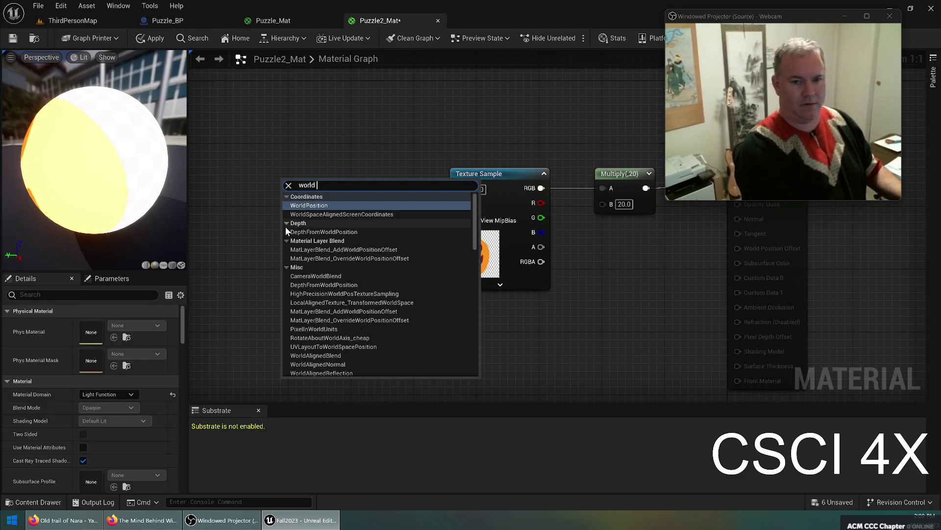
{"action": "type", "text": "coor"}
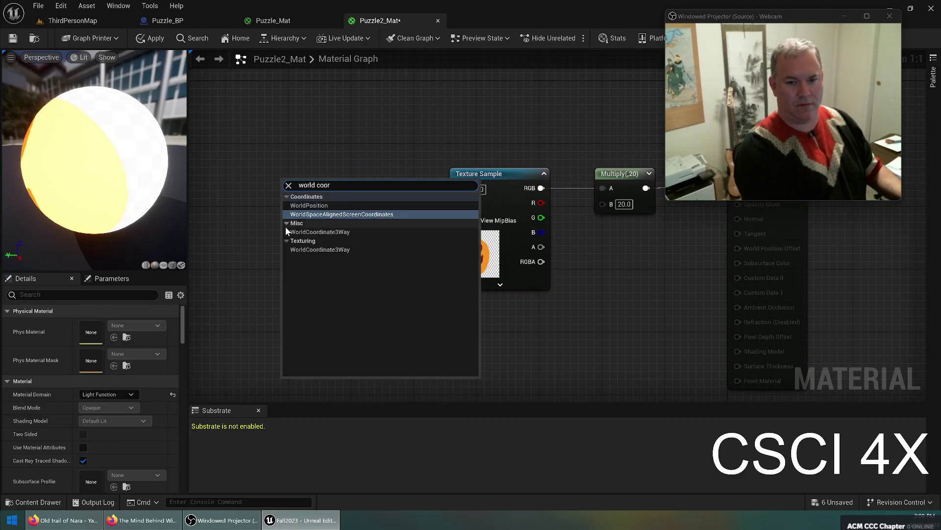
{"action": "left_click", "coordinate": [327, 206]}
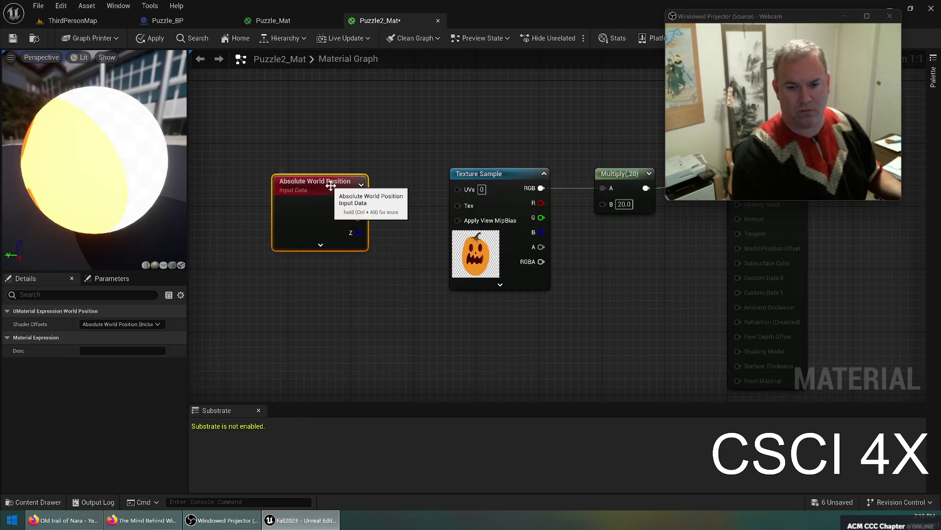
{"action": "left_click_drag", "start_coordinate": [359, 204], "coordinate": [460, 189]}
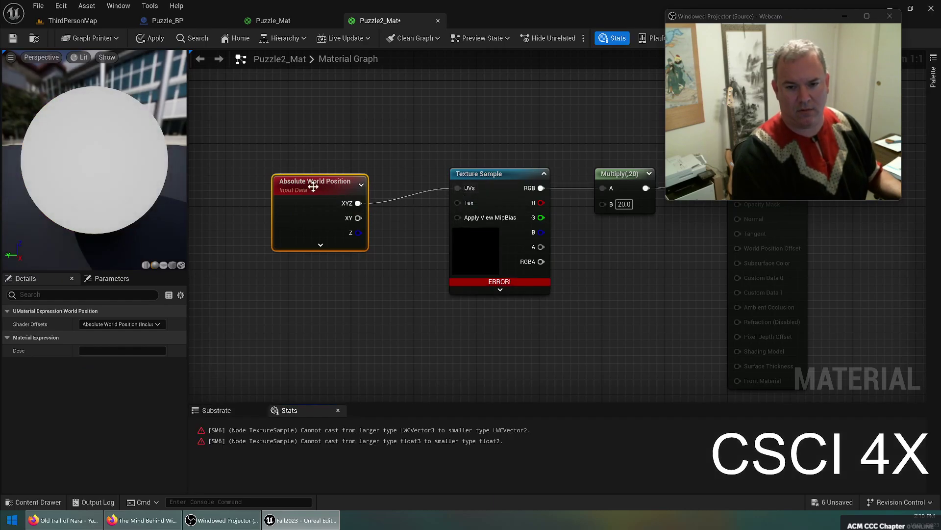
{"action": "left_click_drag", "start_coordinate": [316, 187], "coordinate": [340, 172]}
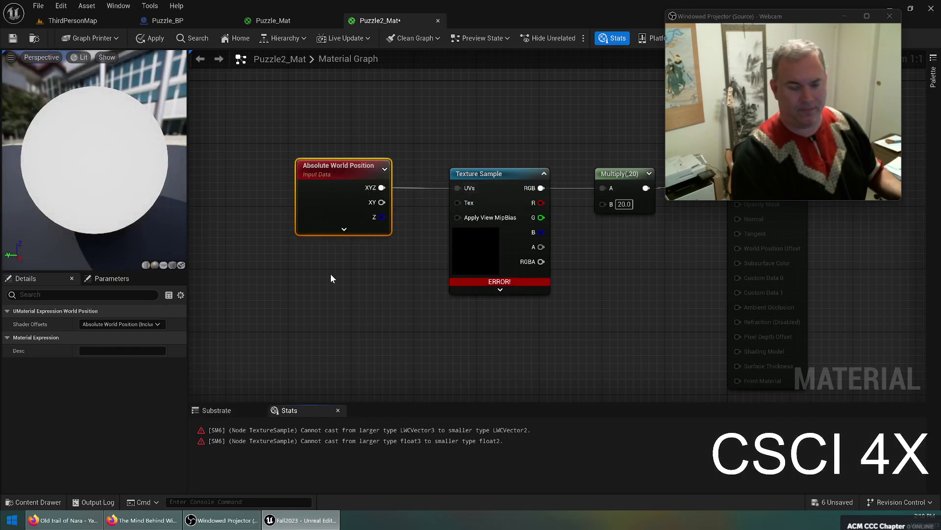
{"action": "key", "text": "Delete"}
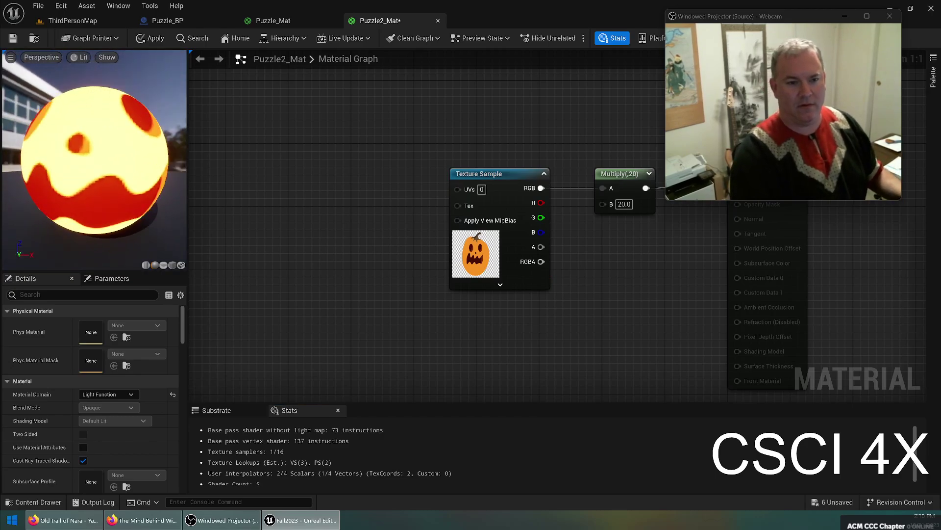
Save Puzzle2_Mat and straighten the connections between the Texture Sample, Multiply and material output nodes
{"action": "key", "text": "ctrl+s"}
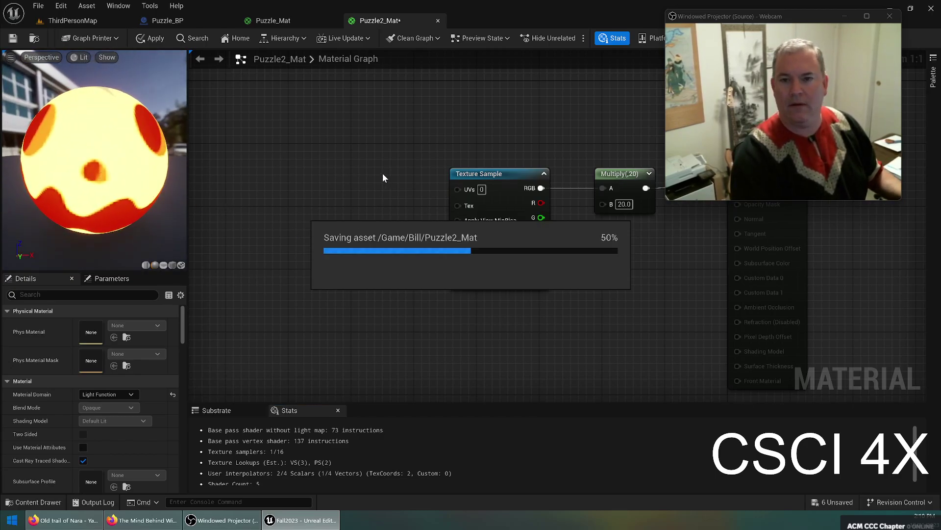
{"action": "right_click_drag", "start_coordinate": [391, 211], "coordinate": [233, 242]}
{"action": "left_click_drag", "start_coordinate": [233, 242], "coordinate": [472, 288]}
{"action": "left_click_drag", "start_coordinate": [339, 114], "coordinate": [640, 273]}
{"action": "key", "text": "q"}
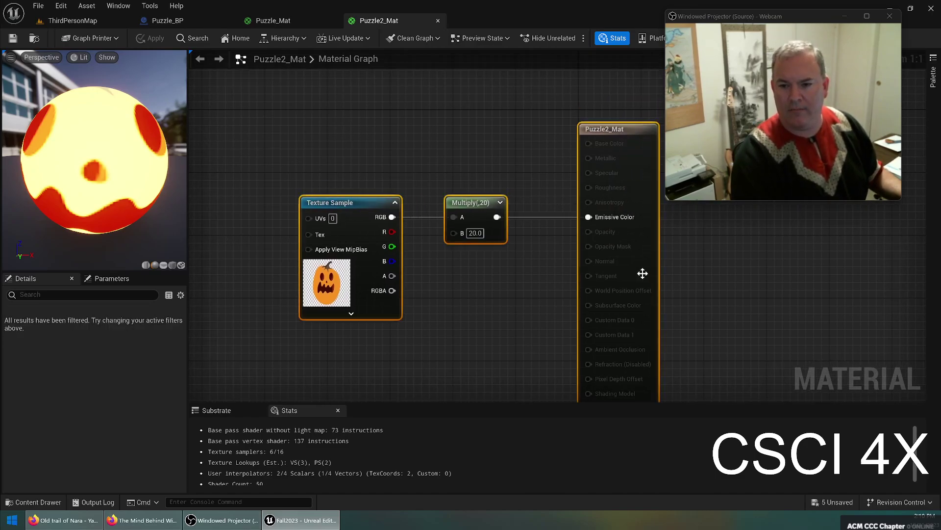
{"action": "left_click", "coordinate": [496, 298]}
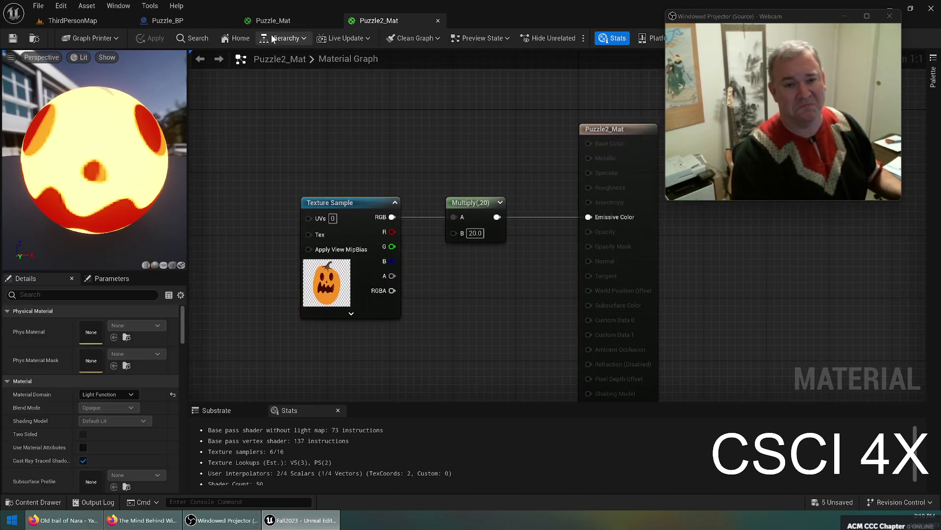
Assign Puzzle2_Mat as the PointLight's Light Function Material in Puzzle_BP and save the Blueprint
{"action": "left_click", "coordinate": [175, 22]}
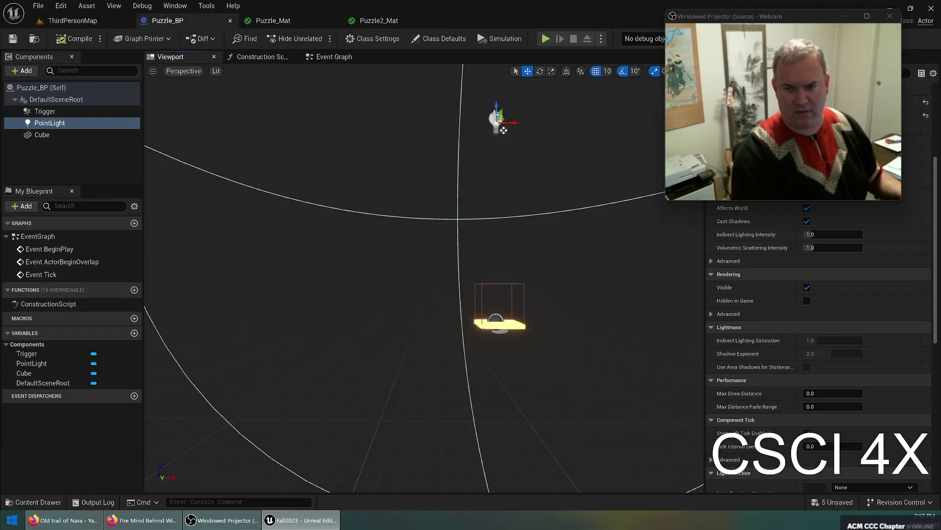
{"action": "right_click_drag", "start_coordinate": [494, 119], "coordinate": [497, 119]}
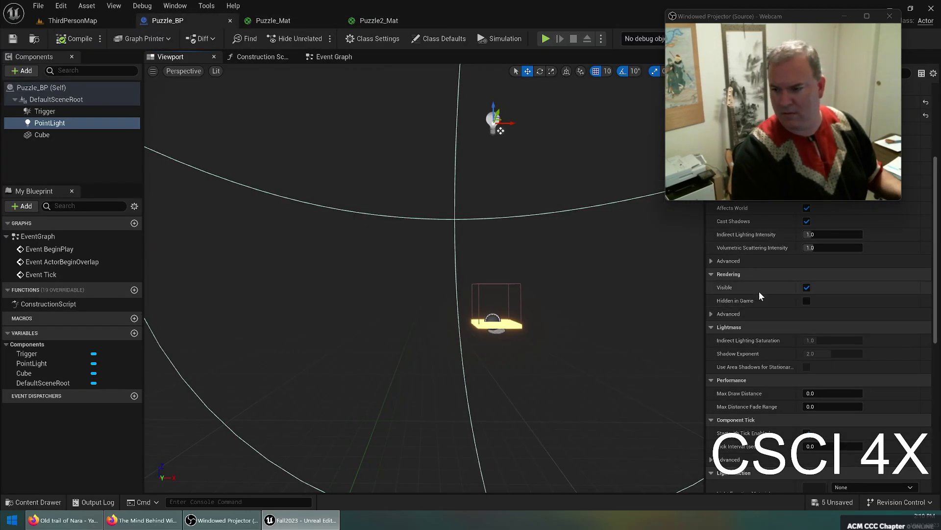
{"action": "scroll", "coordinate": [769, 290], "scroll_direction": "up", "scroll_amount": 5}
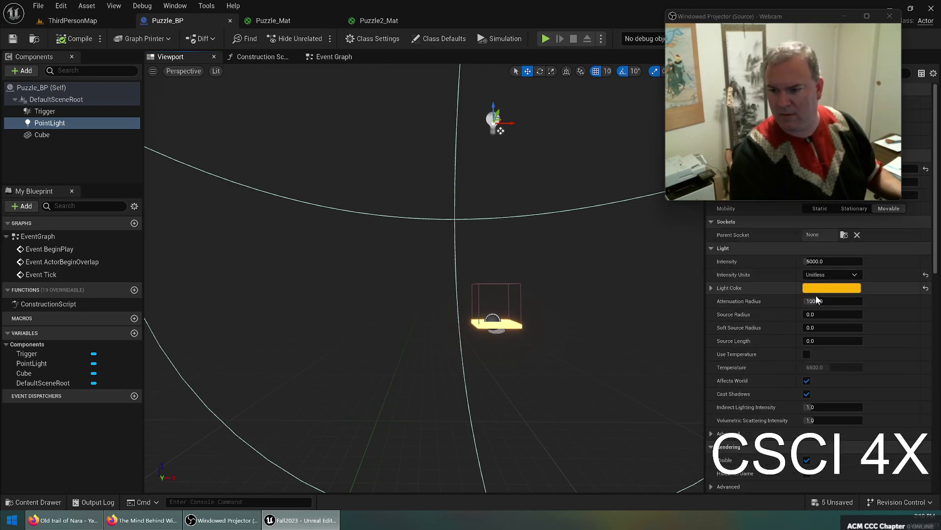
{"action": "scroll", "coordinate": [818, 343], "scroll_direction": "down", "scroll_amount": 7}
{"action": "left_click", "coordinate": [839, 408]}
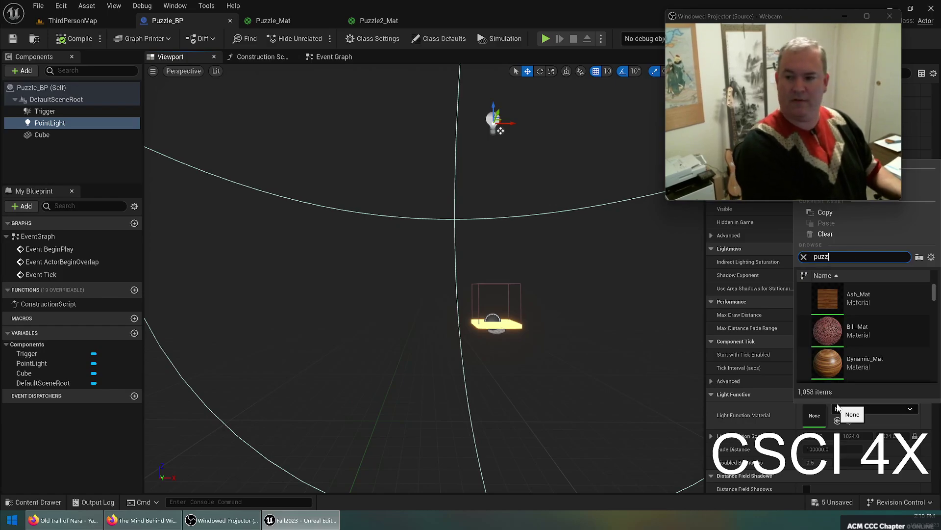
{"action": "type", "text": "puzz"}
{"action": "left_click", "coordinate": [853, 297]}
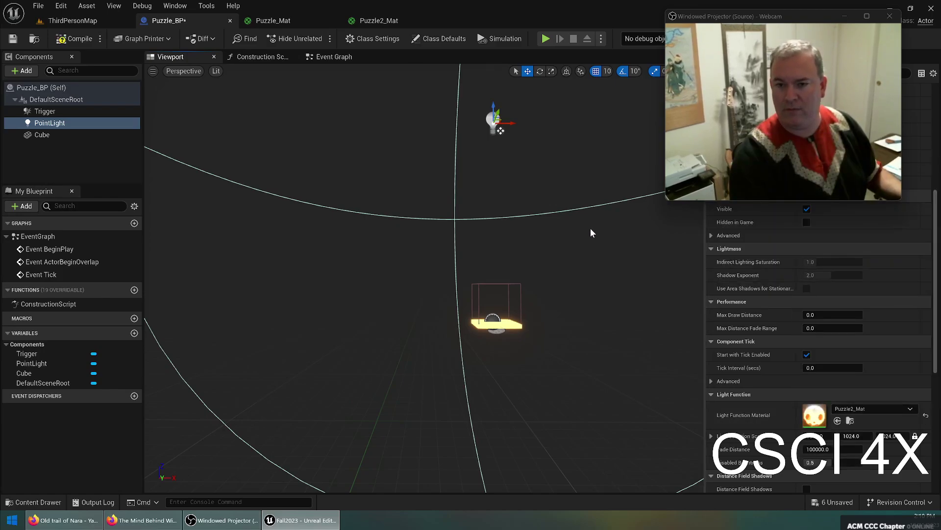
{"action": "key", "text": "ctrl+s"}
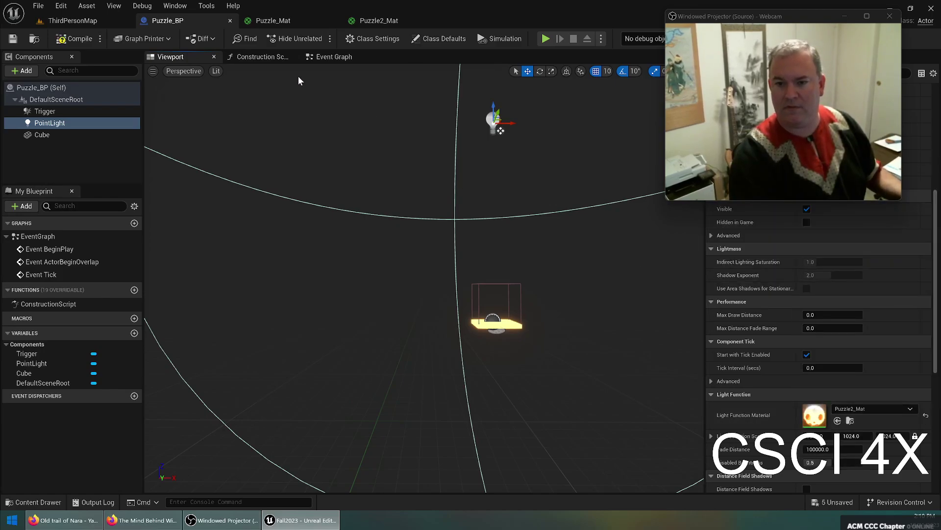
Check the light's effect in ThirdPersonMap and lower the PointLight in Puzzle_BP to just above the glowing cube
{"action": "left_click", "coordinate": [67, 20]}
{"action": "right_click_drag", "start_coordinate": [380, 169], "coordinate": [367, 126]}
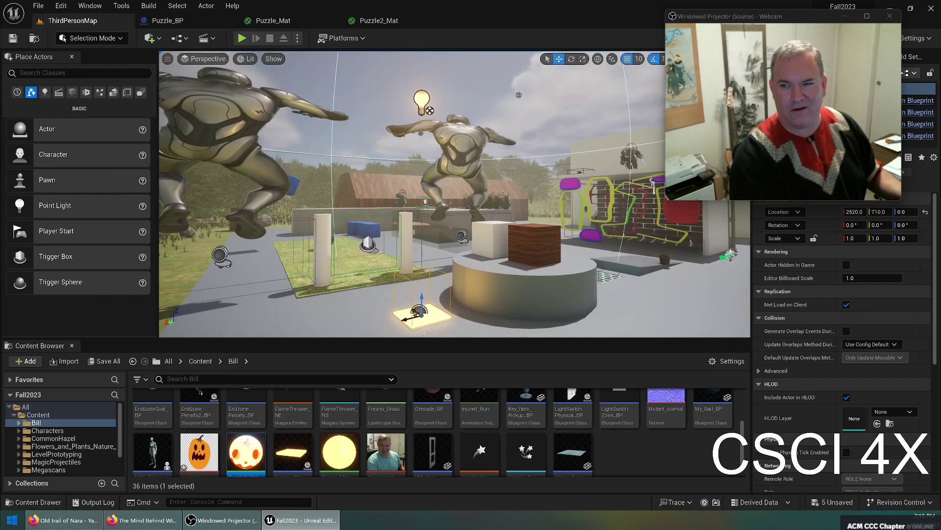
{"action": "right_click_drag", "start_coordinate": [429, 110], "coordinate": [379, 178]}
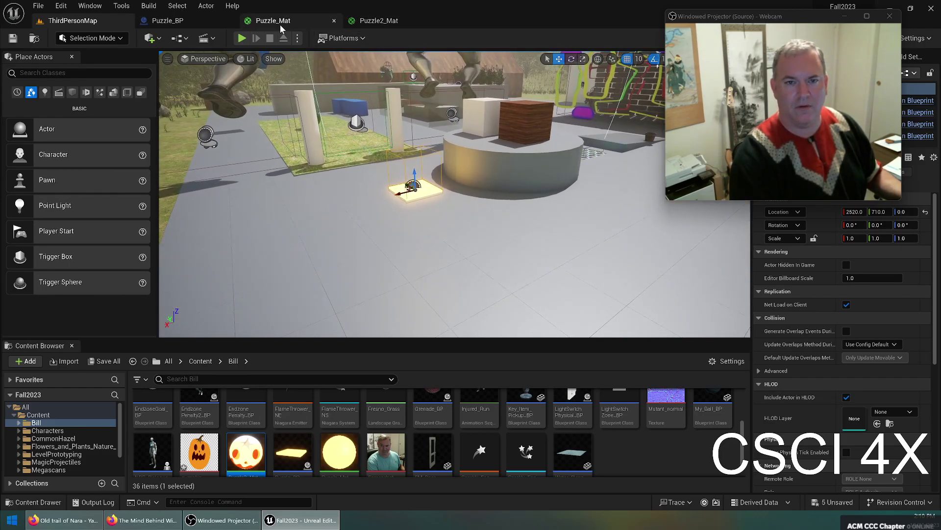
{"action": "left_click", "coordinate": [319, 20]}
{"action": "left_click", "coordinate": [190, 21]}
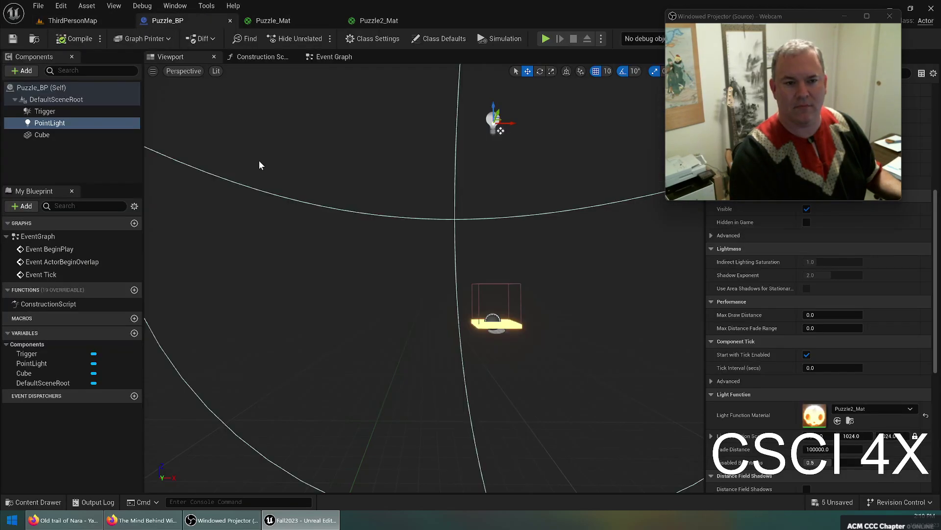
{"action": "left_click_drag", "start_coordinate": [488, 144], "coordinate": [495, 302]}
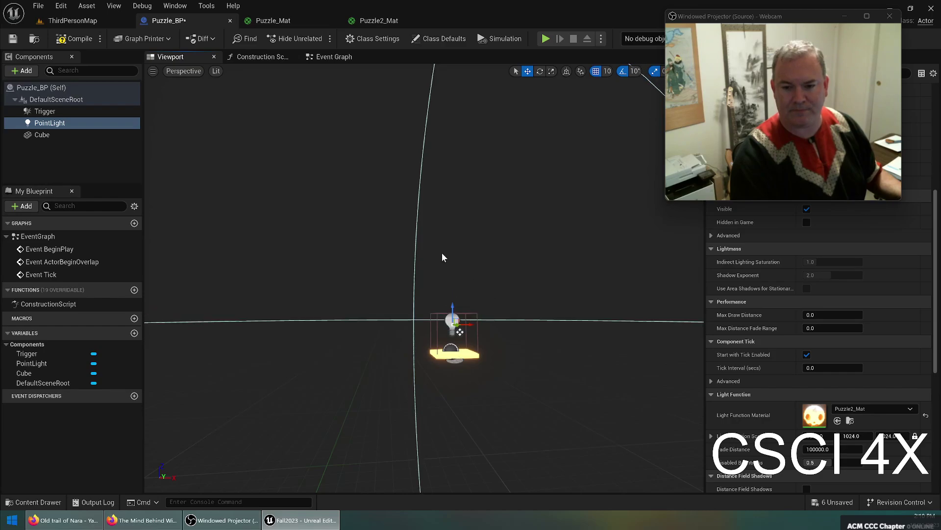
Move the placed puzzle actor in ThirdPersonMap to the wooden tunnel's entrance, at about X 1760, Y 3310
{"action": "left_click", "coordinate": [73, 21]}
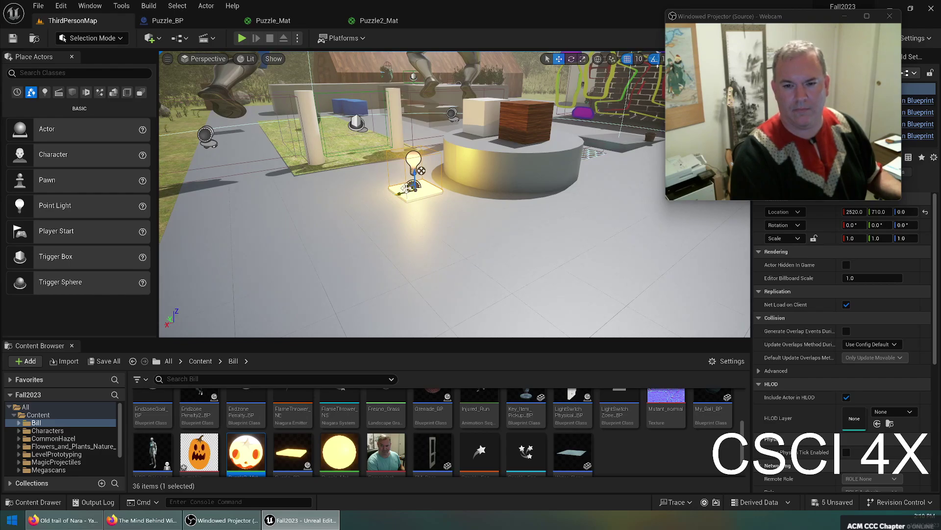
{"action": "left_click_drag", "start_coordinate": [409, 190], "coordinate": [397, 195], "text": "shift"}
{"action": "right_click_drag", "start_coordinate": [335, 324], "coordinate": [338, 326]}
{"action": "key", "text": "a"}
{"action": "left_click_drag", "start_coordinate": [428, 266], "coordinate": [416, 211]}
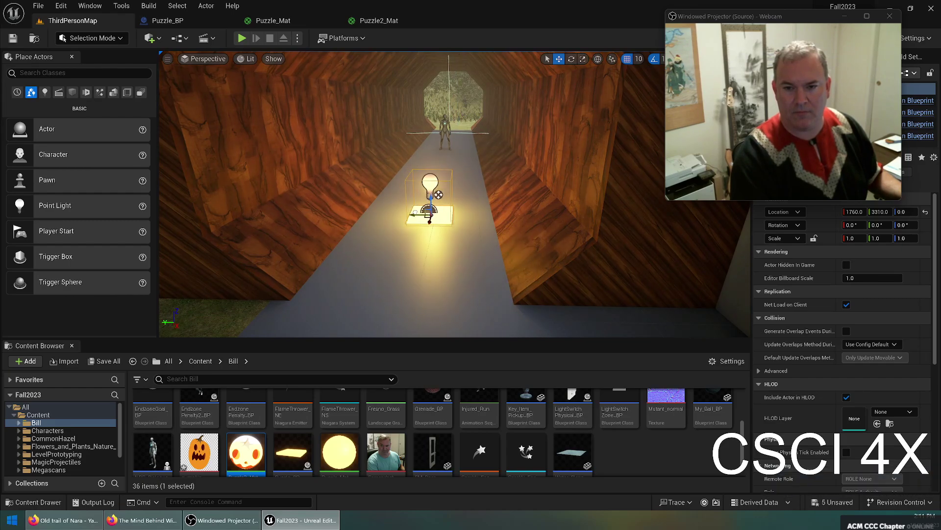
Set the Multiply node's B value to 1 in Puzzle_Mat and apply the material change
{"action": "left_click", "coordinate": [304, 20]}
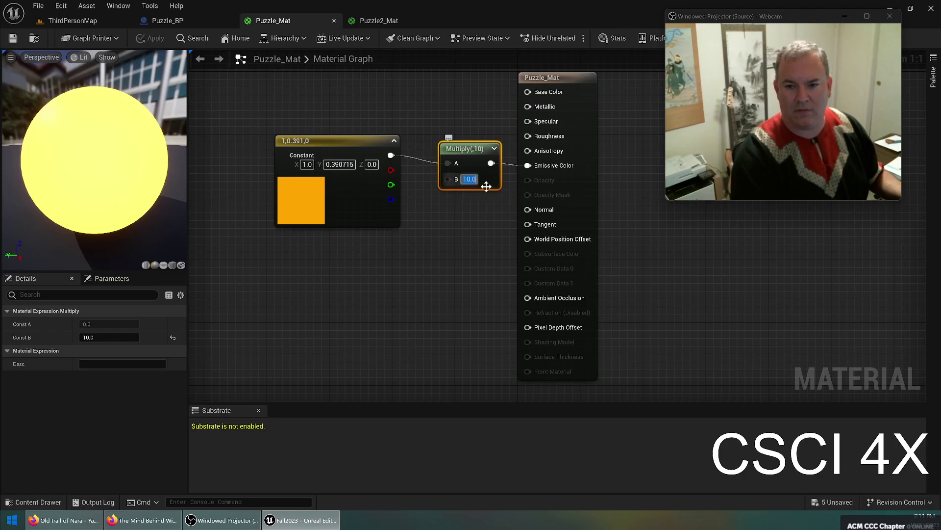
{"action": "type", "text": "1"}
{"action": "key", "text": "Return"}
{"action": "left_click", "coordinate": [168, 34]}
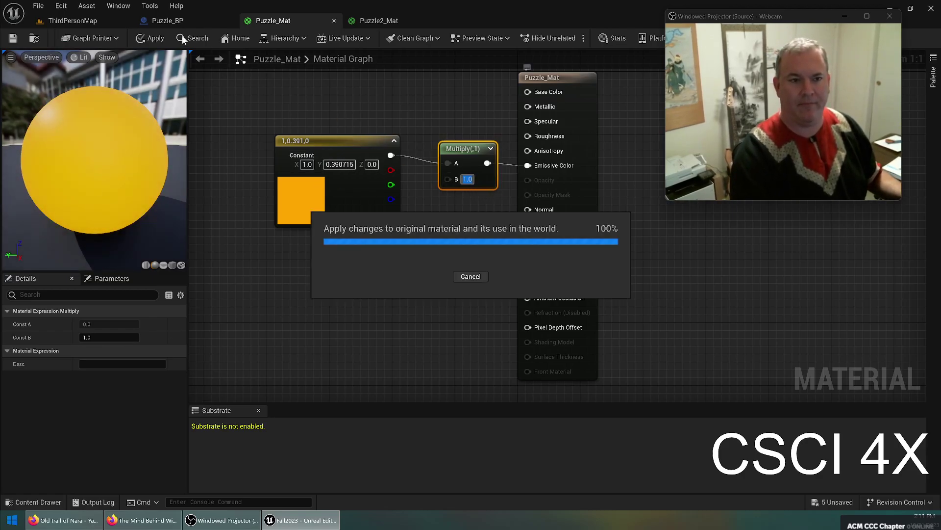
Rotate the puzzle actor in ThirdPersonMap to about -90° around Z and move it toward the plain wall beside the tunnel
{"action": "left_click", "coordinate": [71, 21]}
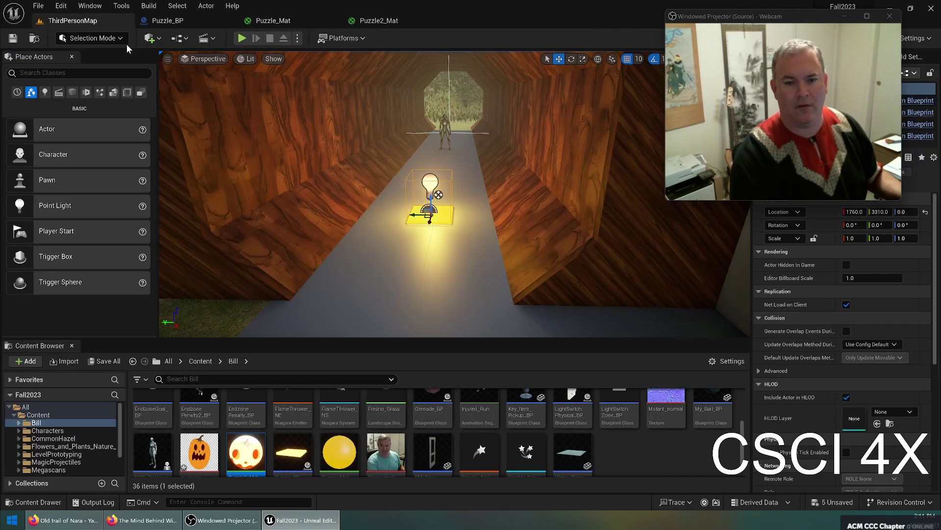
{"action": "right_click_drag", "start_coordinate": [390, 167], "coordinate": [221, 172]}
{"action": "right_click_drag", "start_coordinate": [343, 166], "coordinate": [392, 169]}
{"action": "key", "text": "f"}
{"action": "key", "text": "e"}
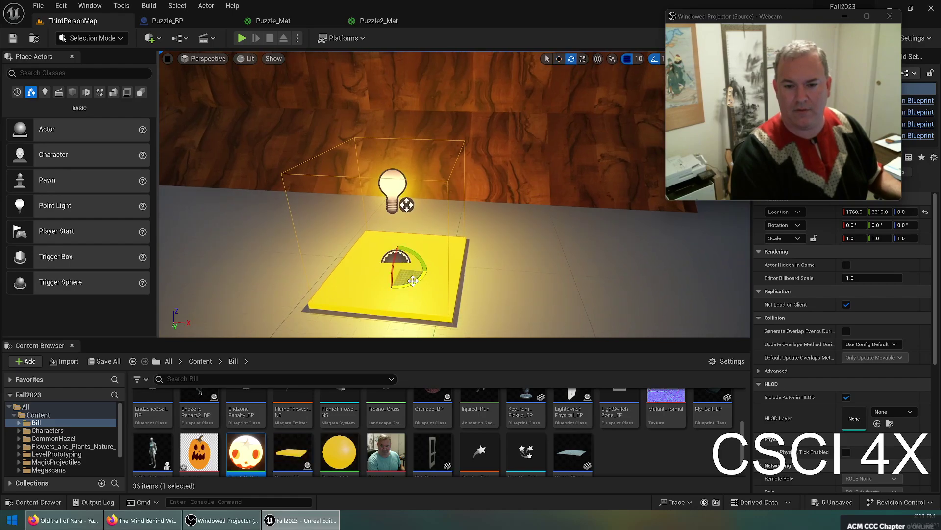
{"action": "left_click_drag", "start_coordinate": [412, 280], "coordinate": [388, 282]}
{"action": "right_click_drag", "start_coordinate": [417, 300], "coordinate": [314, 203]}
{"action": "mouse_move", "coordinate": [334, 203]}
{"action": "left_mouse_down", "text": "shift"}
{"action": "mouse_move", "coordinate": [301, 198]}
{"action": "mouse_move", "coordinate": [343, 199]}
{"action": "left_mouse_up", "text": "shift"}
{"action": "right_click_drag", "start_coordinate": [343, 199], "coordinate": [466, 192]}
{"action": "mouse_move", "coordinate": [221, 271]}
{"action": "left_mouse_down", "text": "shift"}
{"action": "mouse_move", "coordinate": [201, 278]}
{"action": "mouse_move", "coordinate": [233, 276]}
{"action": "mouse_move", "coordinate": [208, 274]}
{"action": "left_mouse_up", "text": "shift"}
Add a TextureCoordinate node in Puzzle2_Mat and connect it to the Texture Sample's UVs
{"action": "left_click", "coordinate": [379, 21]}
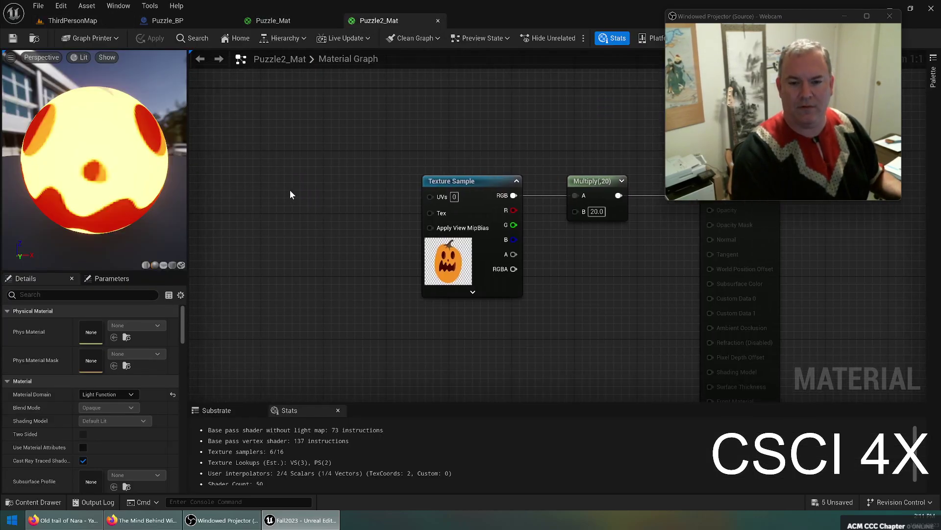
{"action": "right_click", "coordinate": [291, 191]}
{"action": "type", "text": "texcoord"}
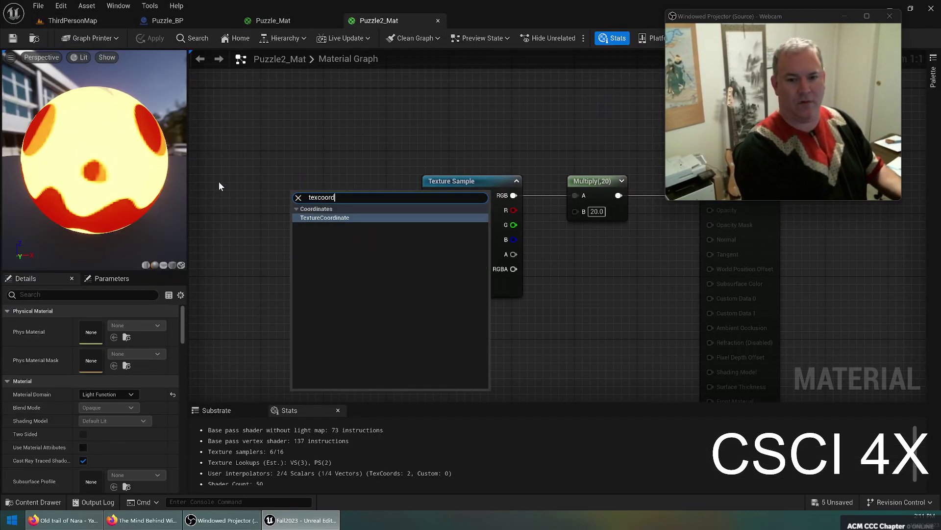
{"action": "left_click", "coordinate": [345, 218]}
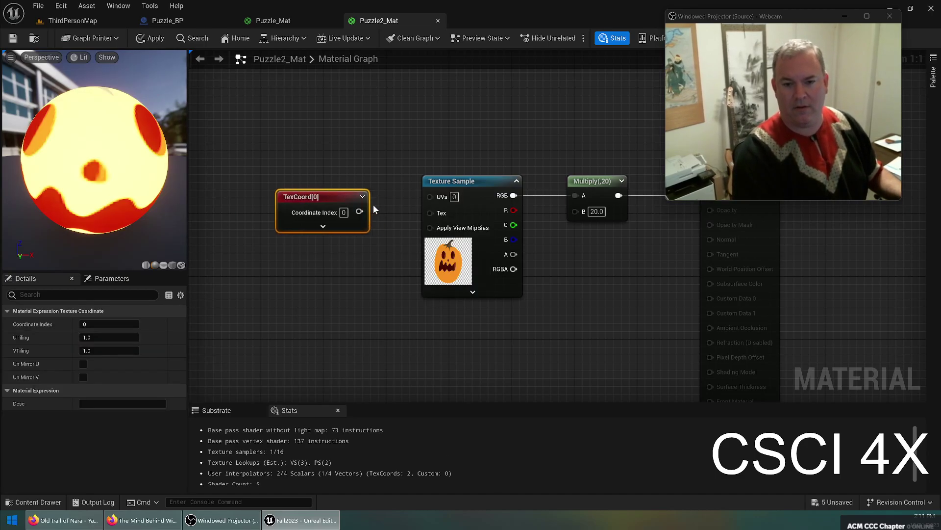
{"action": "left_click_drag", "start_coordinate": [360, 211], "coordinate": [430, 195]}
Straighten the connections between the TexCoord, Texture Sample, Multiply and material output nodes
{"action": "left_click_drag", "start_coordinate": [323, 161], "coordinate": [432, 216]}
{"action": "key", "text": "q"}
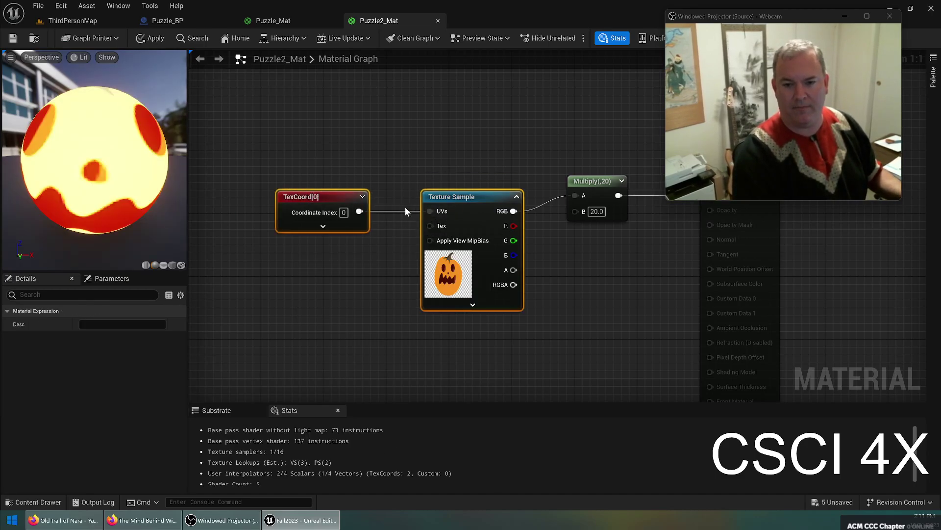
{"action": "right_click_drag", "start_coordinate": [480, 108], "coordinate": [352, 111]}
{"action": "left_click_drag", "start_coordinate": [263, 139], "coordinate": [653, 287]}
{"action": "key", "text": "q"}
{"action": "right_click_drag", "start_coordinate": [335, 114], "coordinate": [532, 107]}
Set the TexCoord node's UTiling and VTiling to 5 and save Puzzle2_Mat
{"action": "left_click", "coordinate": [369, 262]}
{"action": "left_click", "coordinate": [374, 219]}
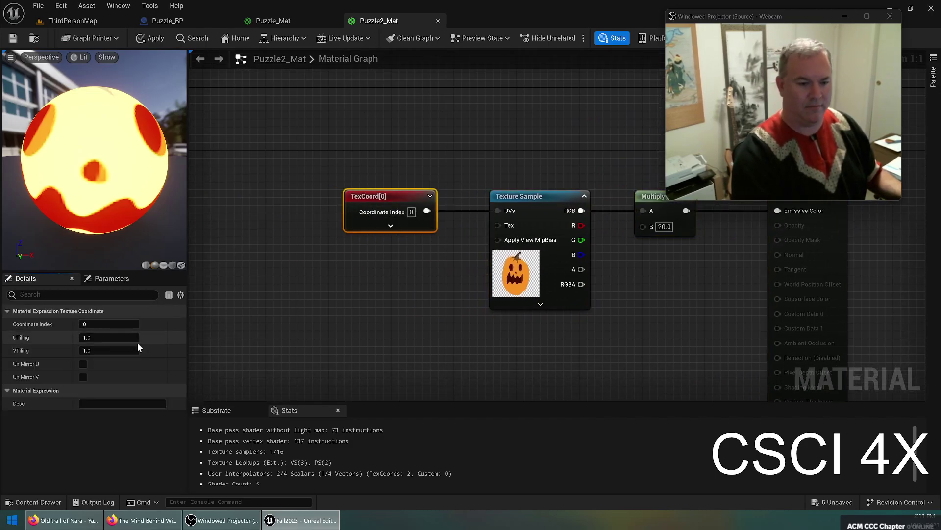
{"action": "type", "text": "5"}
{"action": "key", "text": "Tab"}
{"action": "type", "text": "5"}
{"action": "key", "text": "Return"}
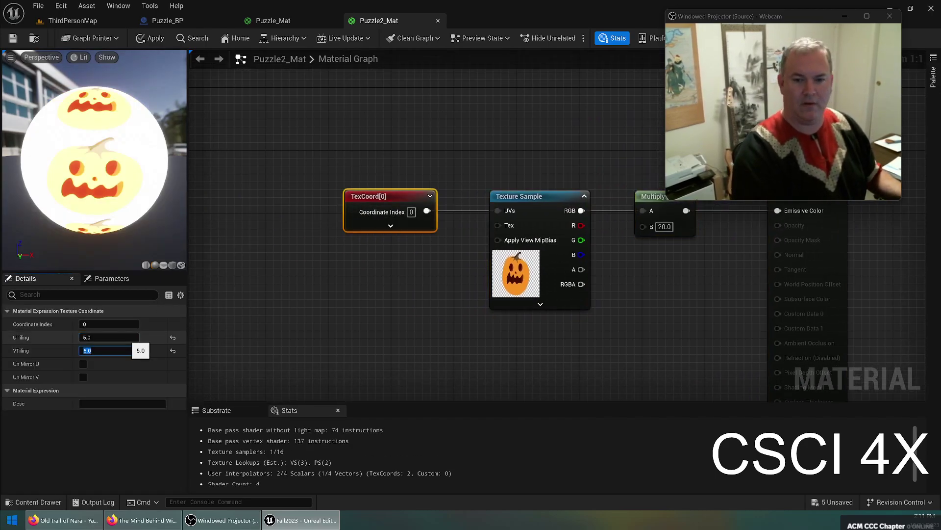
{"action": "key", "text": "ctrl+s"}
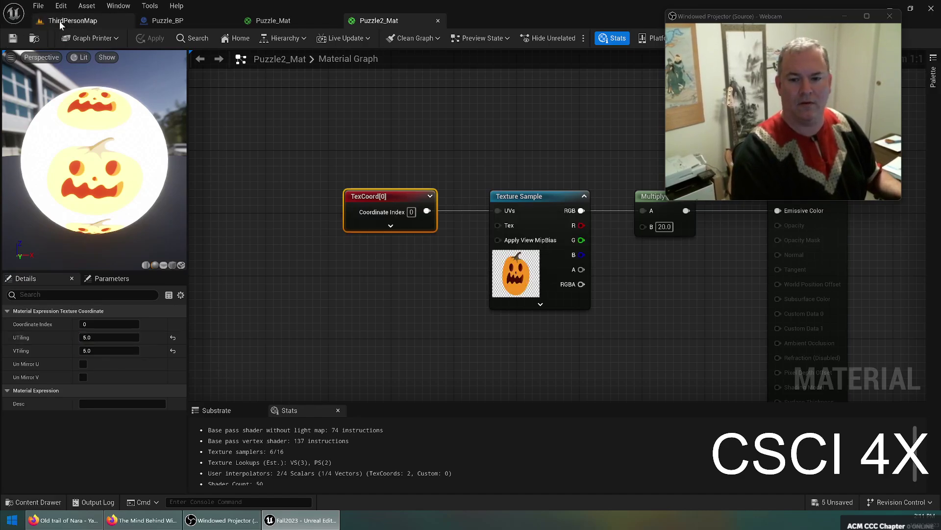
Position the puzzle actor in front of the plain wall in ThirdPersonMap, at about X 2270, Y 3000
{"action": "left_click", "coordinate": [60, 22]}
{"action": "mouse_move", "coordinate": [295, 220]}
{"action": "right_mouse_down"}
{"action": "mouse_move", "coordinate": [211, 206]}
{"action": "mouse_move", "coordinate": [295, 204]}
{"action": "mouse_move", "coordinate": [280, 224]}
{"action": "mouse_move", "coordinate": [237, 217]}
{"action": "mouse_move", "coordinate": [281, 228]}
{"action": "mouse_move", "coordinate": [284, 255]}
{"action": "mouse_move", "coordinate": [285, 210]}
{"action": "mouse_move", "coordinate": [286, 235]}
{"action": "right_mouse_up"}
{"action": "key", "text": "w"}
{"action": "left_click_drag", "start_coordinate": [424, 297], "coordinate": [378, 293]}
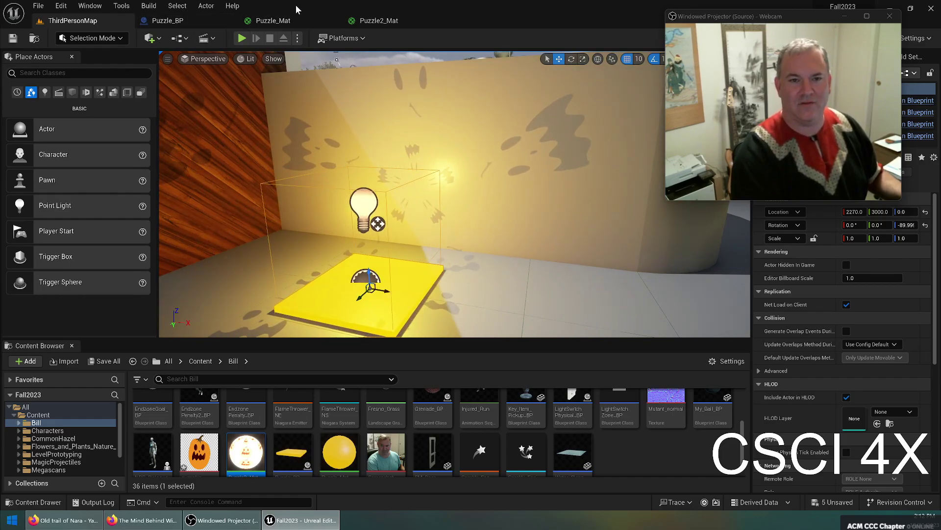
Review Puzzle2_Mat's Material Domain options and the Light Function Material setting of the PointLight in Puzzle_BP
{"action": "left_click", "coordinate": [367, 20]}
{"action": "right_click_drag", "start_coordinate": [431, 193], "coordinate": [358, 174]}
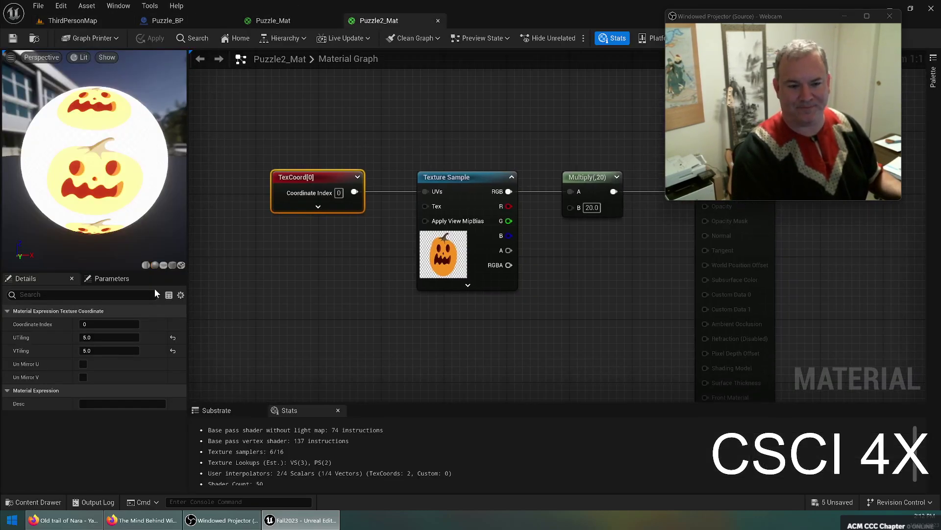
{"action": "left_click", "coordinate": [451, 343]}
{"action": "left_click", "coordinate": [126, 397]}
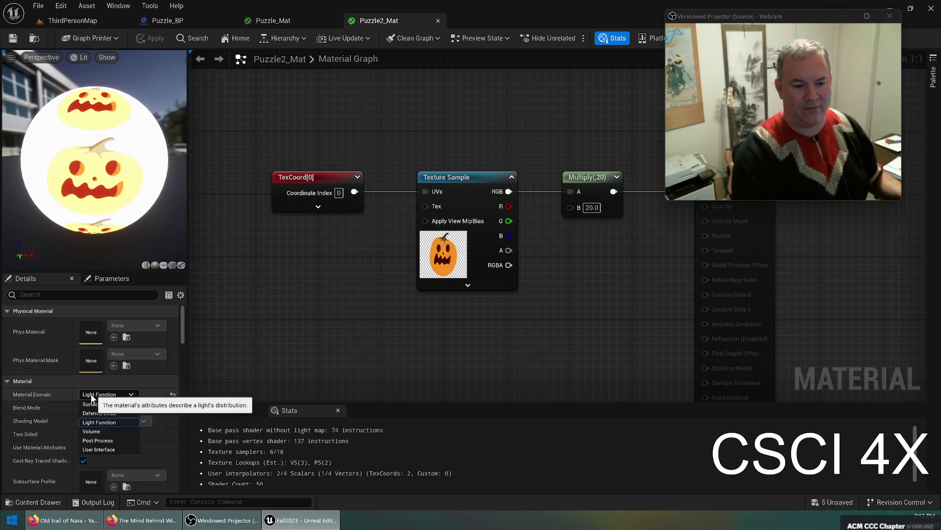
{"action": "left_click", "coordinate": [324, 286]}
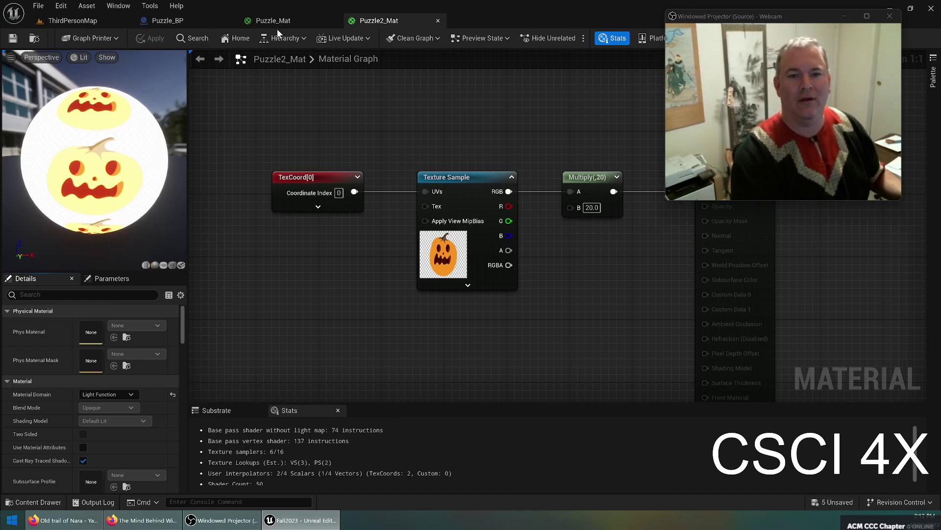
{"action": "left_click", "coordinate": [168, 20]}
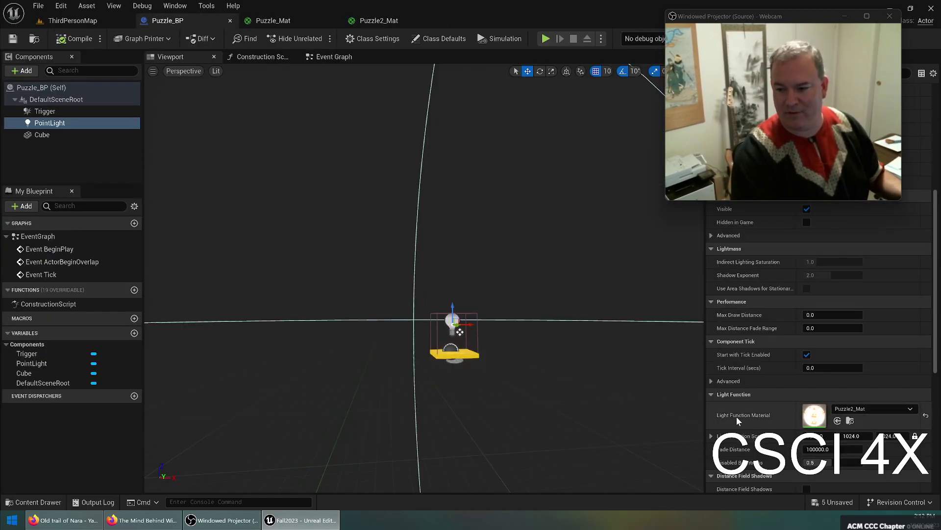
Set the Multiply node's B value to 10 in Puzzle2_Mat, save it, and inspect the projected pattern in ThirdPersonMap
{"action": "left_click", "coordinate": [381, 20]}
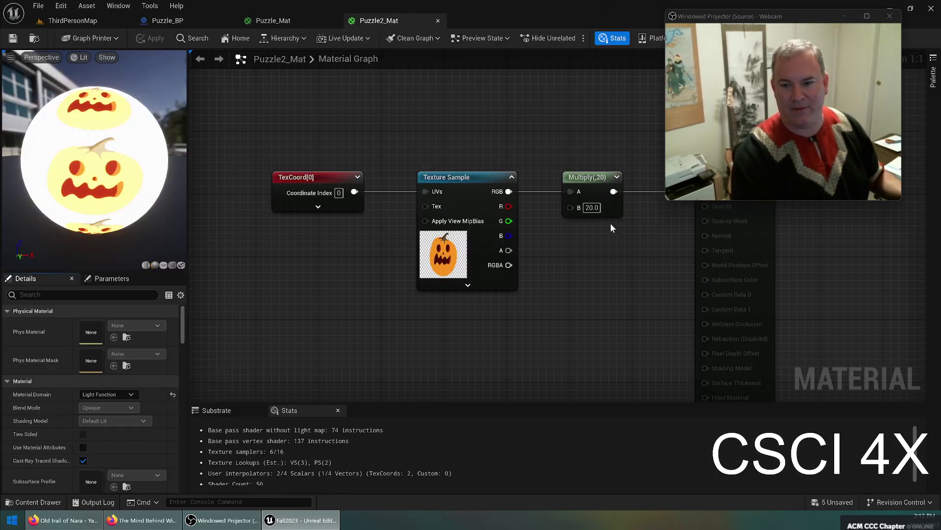
{"action": "right_click_drag", "start_coordinate": [605, 240], "coordinate": [531, 247]}
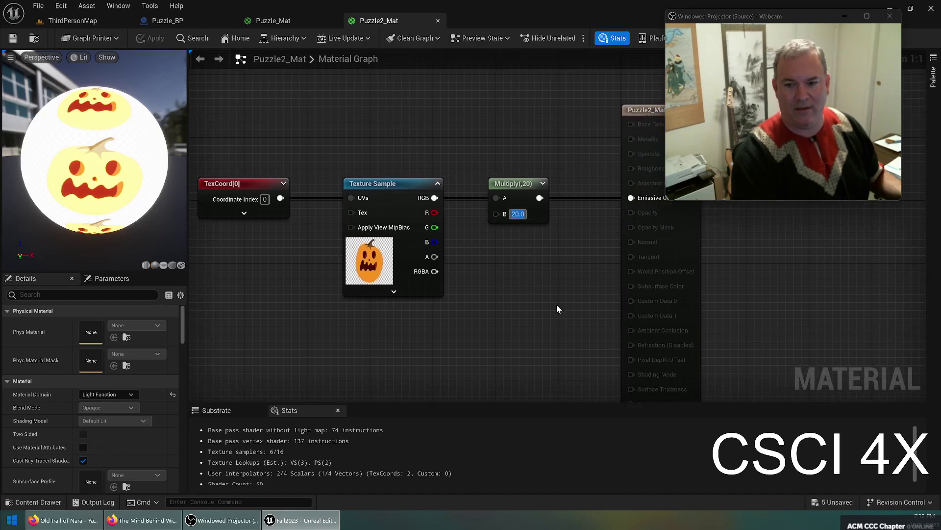
{"action": "type", "text": "10"}
{"action": "key", "text": "Return"}
{"action": "key", "text": "ctrl+s"}
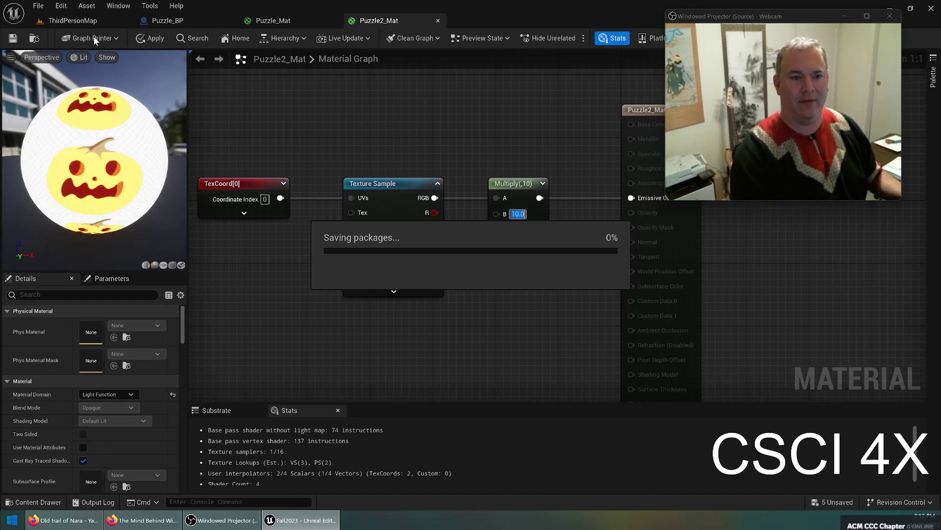
{"action": "left_click", "coordinate": [84, 23]}
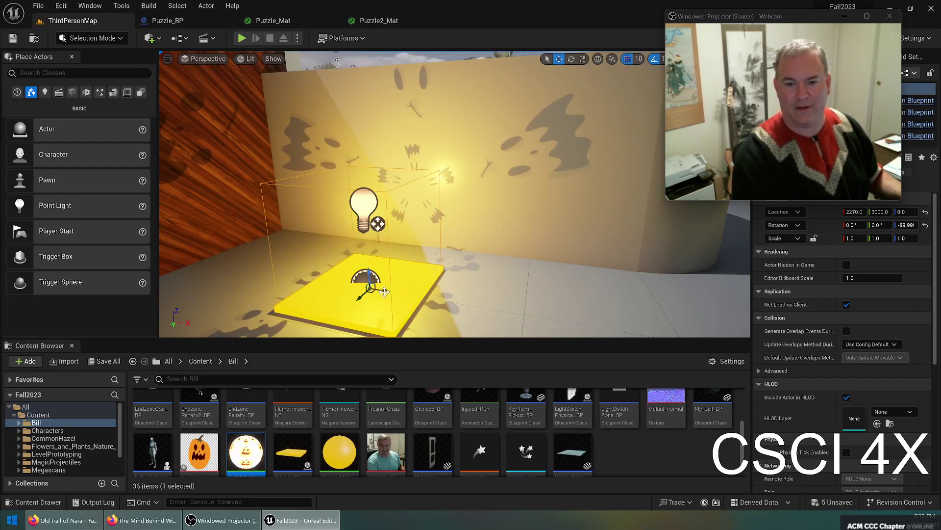
{"action": "mouse_move", "coordinate": [385, 292]}
{"action": "left_mouse_down"}
{"action": "mouse_move", "coordinate": [452, 301]}
{"action": "mouse_move", "coordinate": [386, 293]}
{"action": "left_mouse_up"}
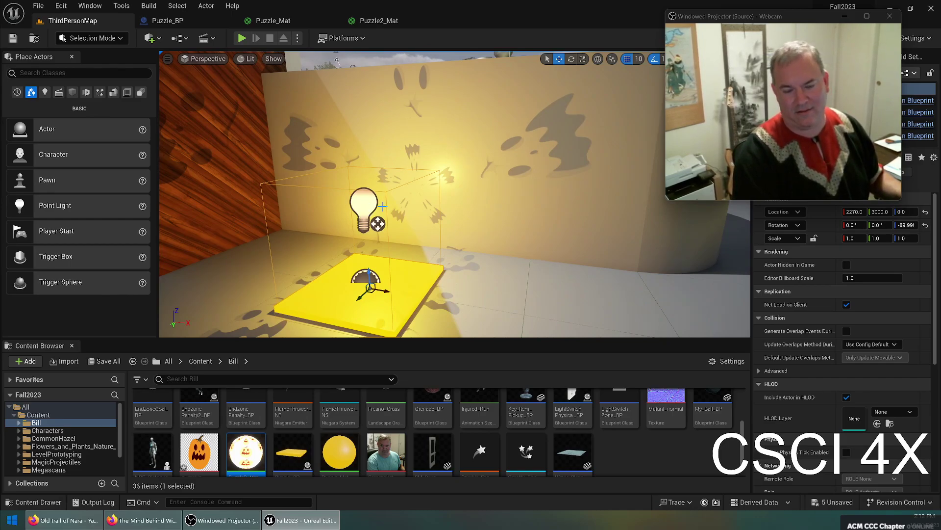
Try rotating the PointLight in Puzzle_BP and review its Light Function settings
{"action": "left_click", "coordinate": [188, 22]}
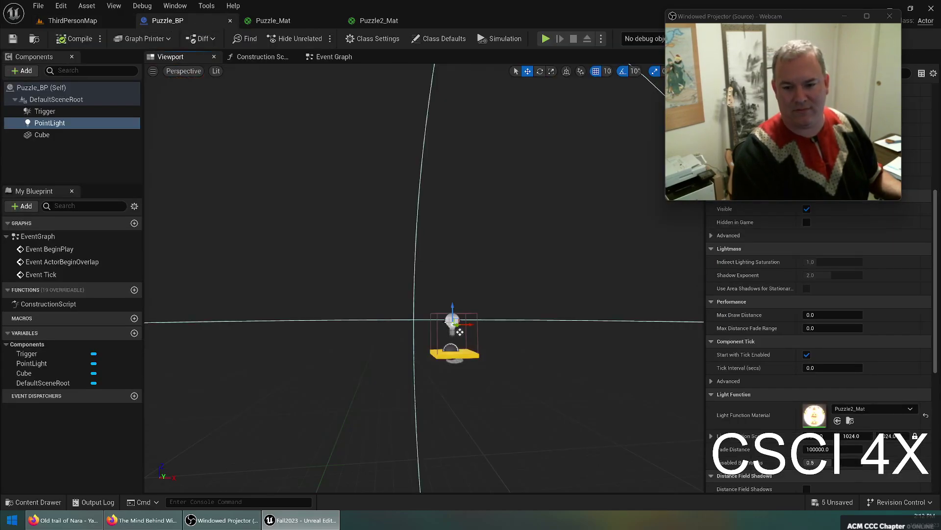
{"action": "key", "text": "e"}
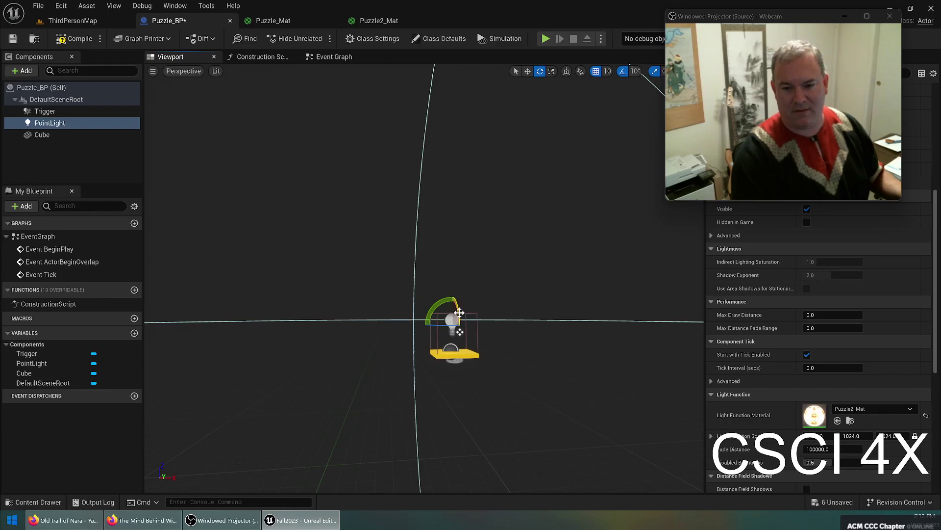
{"action": "scroll", "coordinate": [864, 392], "scroll_direction": "down", "scroll_amount": 2}
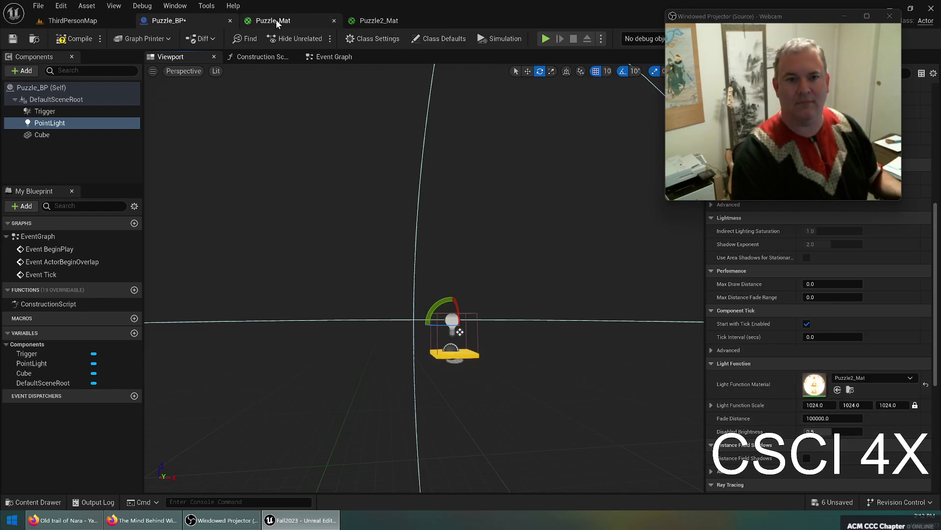
Shift the puzzle actor in ThirdPersonMap to about X 2240, Y 3010 in front of the plain wall
{"action": "left_click", "coordinate": [75, 20]}
{"action": "right_click_drag", "start_coordinate": [455, 193], "coordinate": [439, 176]}
{"action": "right_click_drag", "start_coordinate": [538, 217], "coordinate": [527, 196]}
{"action": "right_click_drag", "start_coordinate": [471, 235], "coordinate": [385, 288]}
{"action": "left_click_drag", "start_coordinate": [387, 288], "coordinate": [377, 277]}
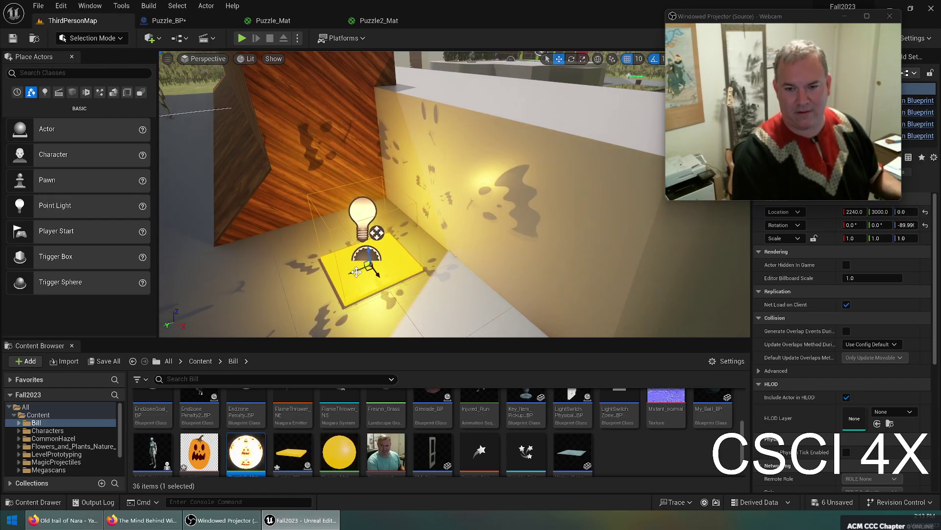
{"action": "left_click_drag", "start_coordinate": [350, 272], "coordinate": [342, 275]}
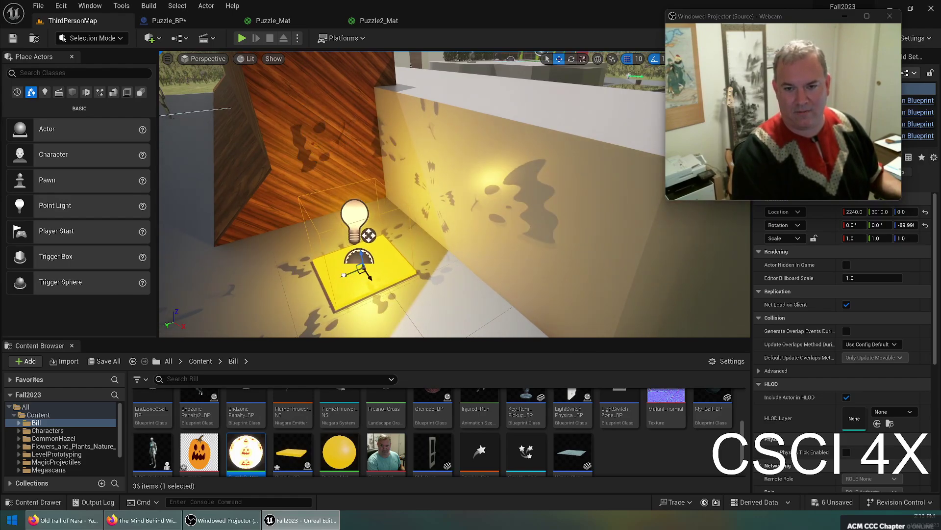
Set the TexCoord node's UTiling and VTiling to 3 in Puzzle2_Mat and save the material
{"action": "left_click", "coordinate": [361, 20]}
{"action": "left_click", "coordinate": [223, 184]}
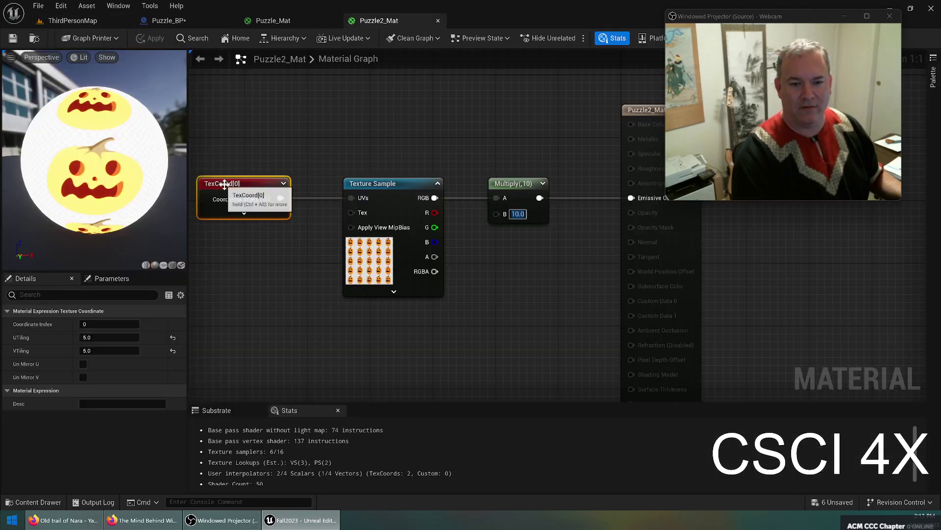
{"action": "left_click", "coordinate": [91, 336]}
{"action": "type", "text": "3"}
{"action": "key", "text": "Tab"}
{"action": "type", "text": "3"}
{"action": "key", "text": "Return"}
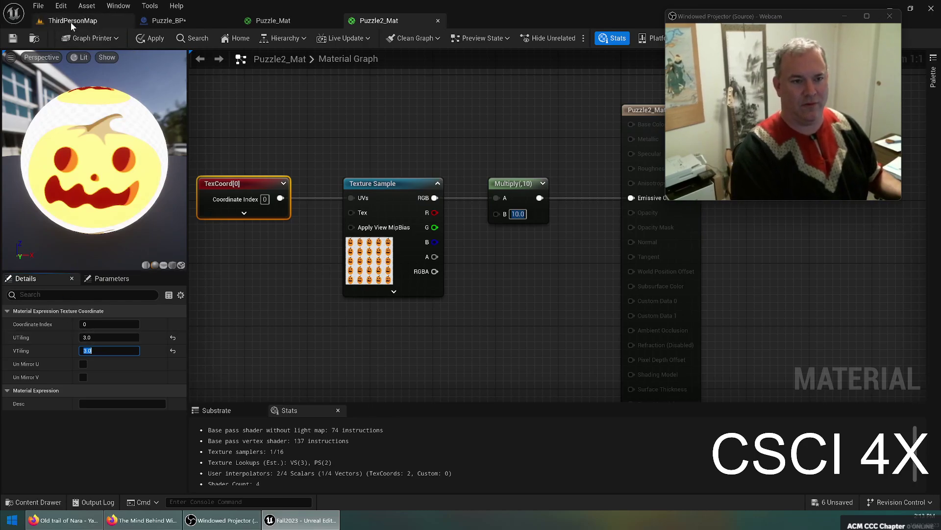
{"action": "key", "text": "ctrl+s"}
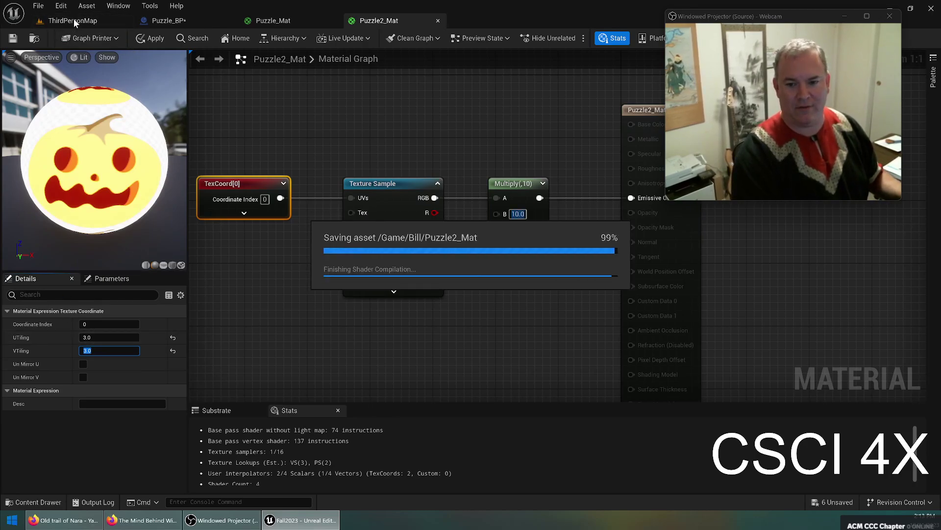
Move the puzzle actor around ThirdPersonMap to test the projection on different surfaces, bringing it to about X 2290, Y 3000
{"action": "left_click", "coordinate": [75, 22]}
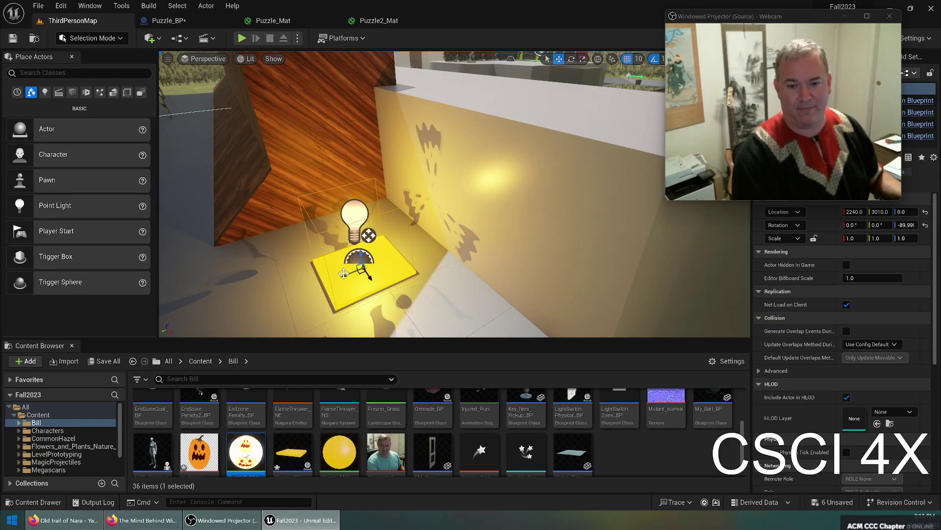
{"action": "left_click_drag", "start_coordinate": [343, 274], "coordinate": [323, 289]}
{"action": "mouse_move", "coordinate": [404, 218]}
{"action": "right_mouse_down"}
{"action": "mouse_move", "coordinate": [343, 245]}
{"action": "mouse_move", "coordinate": [405, 218]}
{"action": "right_mouse_up"}
{"action": "left_click_drag", "start_coordinate": [405, 218], "coordinate": [230, 247], "text": "shift"}
{"action": "left_click_drag", "start_coordinate": [423, 172], "coordinate": [333, 193], "text": "shift"}
{"action": "right_click_drag", "start_coordinate": [333, 193], "coordinate": [481, 257]}
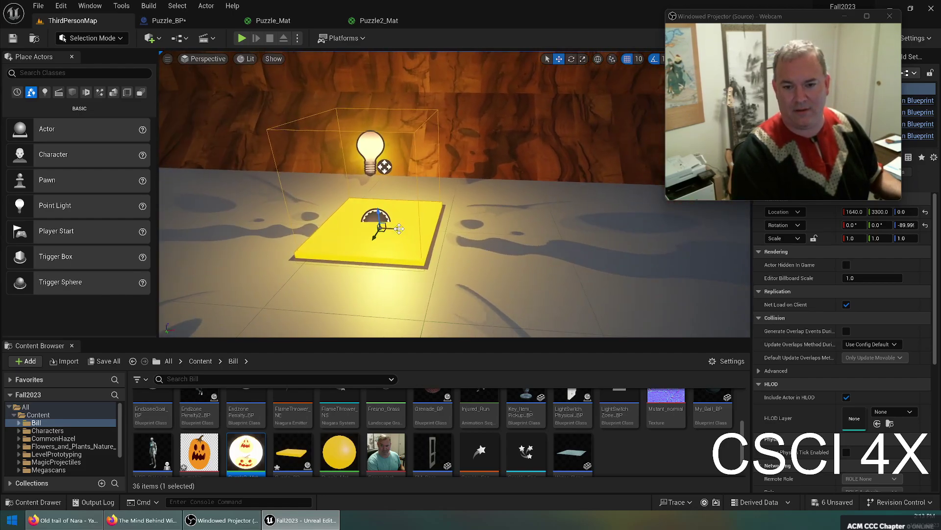
{"action": "left_click_drag", "start_coordinate": [398, 227], "coordinate": [407, 182], "text": "shift"}
{"action": "right_click_drag", "start_coordinate": [508, 283], "coordinate": [468, 174]}
Compile Puzzle_BP and move the puzzle actor in ThirdPersonMap onto the open floor at about X 2170, Y 3360
{"action": "left_click", "coordinate": [167, 21]}
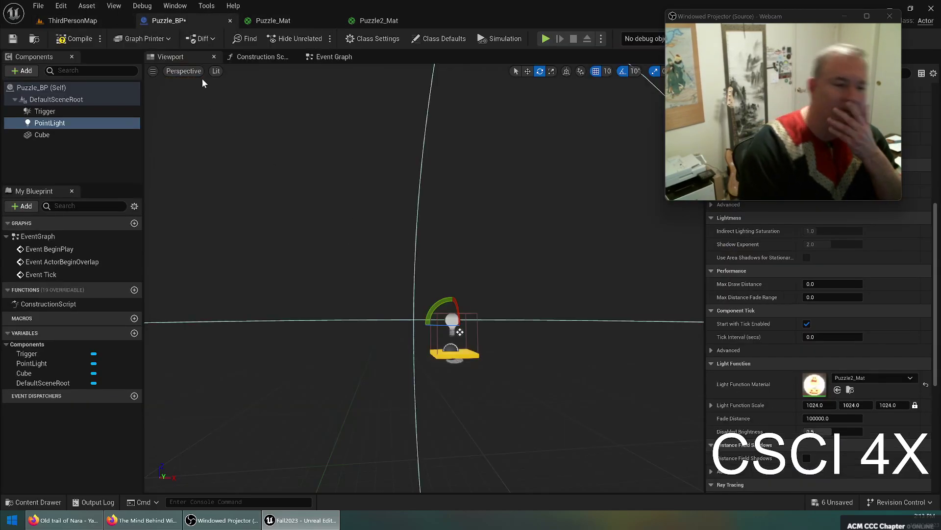
{"action": "left_click", "coordinate": [56, 40]}
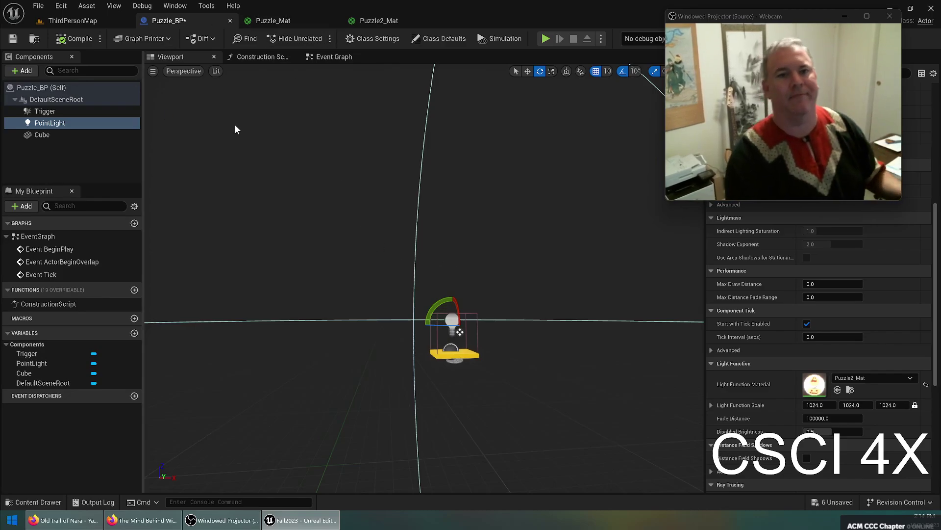
{"action": "left_click", "coordinate": [73, 20]}
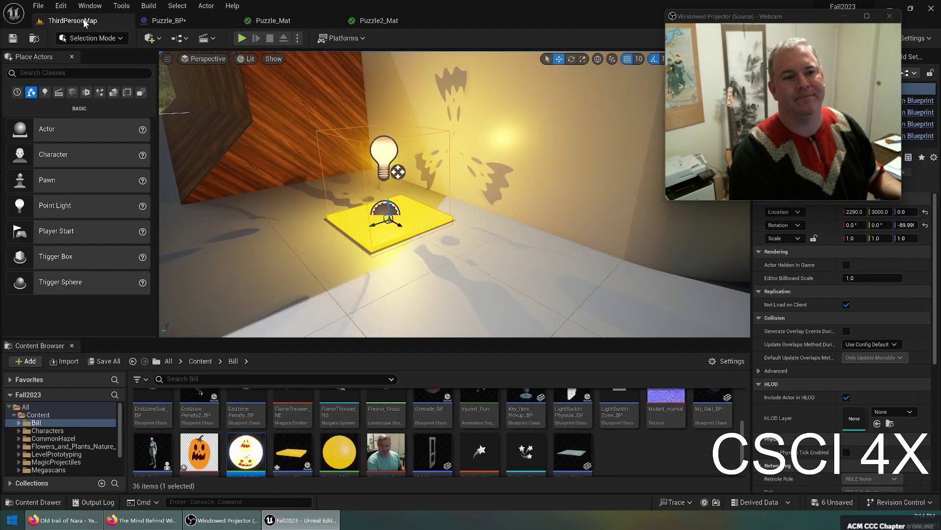
{"action": "left_click_drag", "start_coordinate": [377, 226], "coordinate": [395, 225], "text": "shift"}
{"action": "left_click_drag", "start_coordinate": [397, 172], "coordinate": [397, 171], "text": "shift"}
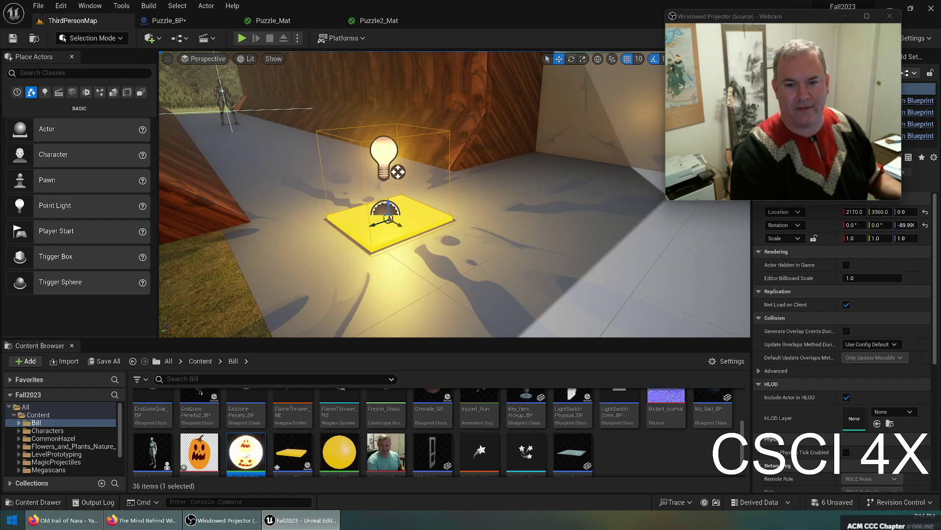
Set the TexCoord node's UTiling and VTiling to 2 in Puzzle2_Mat and save the material
{"action": "left_click", "coordinate": [378, 21]}
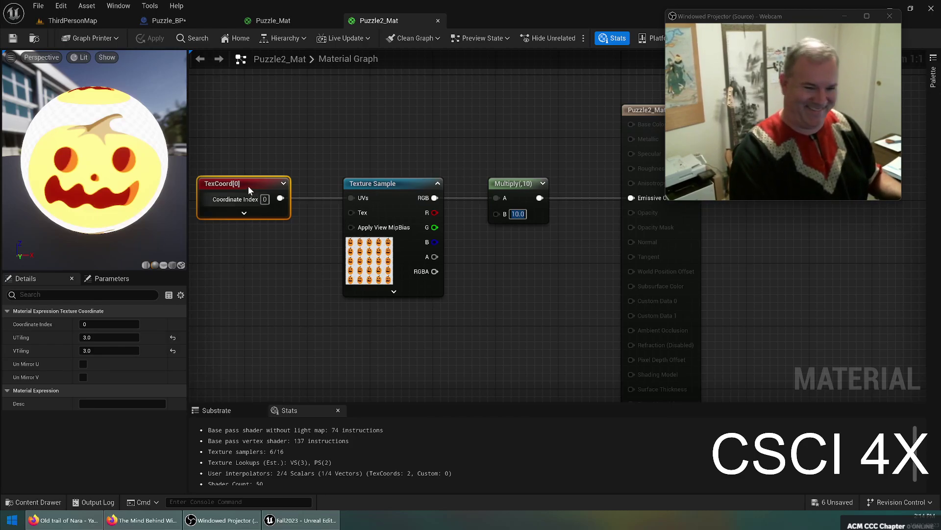
{"action": "left_click", "coordinate": [91, 337]}
{"action": "type", "text": "2"}
{"action": "key", "text": "Tab"}
{"action": "type", "text": "2"}
{"action": "key", "text": "Return"}
{"action": "key", "text": "ctrl+s"}
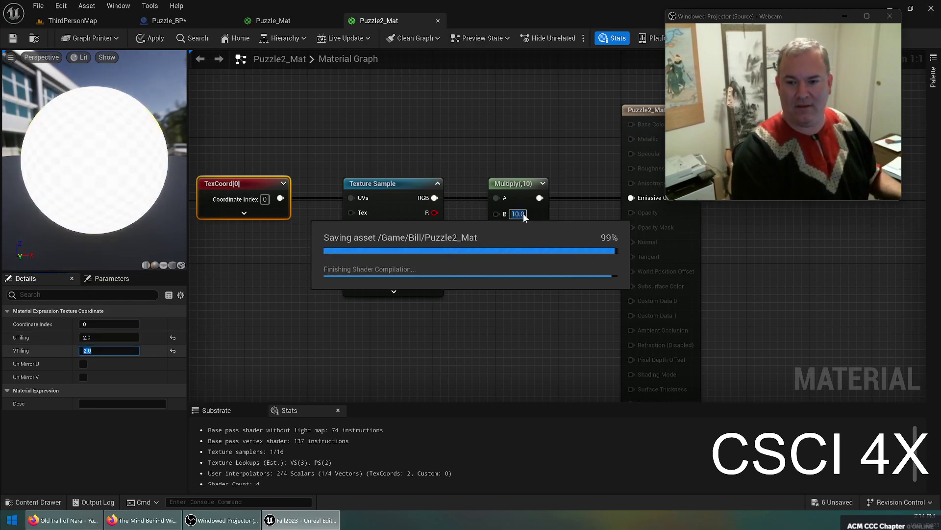
Set the Multiply node's B value to 20 in Puzzle2_Mat and save the material
{"action": "type", "text": "20"}
{"action": "key", "text": "Return"}
{"action": "key", "text": "ctrl+s"}
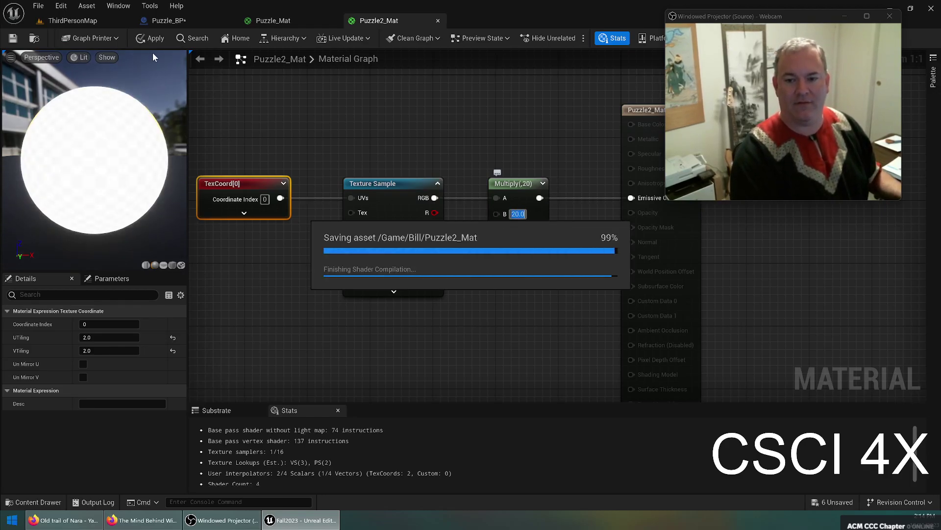
Move the puzzle actor along X to about 2230 in ThirdPersonMap to check the projection on the floor
{"action": "left_click", "coordinate": [82, 23]}
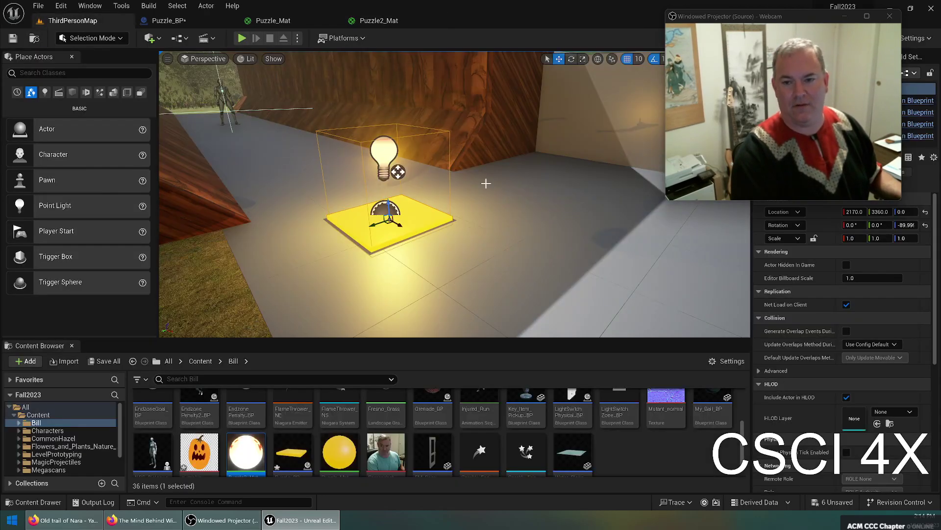
{"action": "mouse_move", "coordinate": [485, 183]}
{"action": "right_mouse_down"}
{"action": "mouse_move", "coordinate": [662, 135]}
{"action": "mouse_move", "coordinate": [444, 171]}
{"action": "mouse_move", "coordinate": [488, 188]}
{"action": "right_mouse_up"}
{"action": "mouse_move", "coordinate": [432, 208]}
{"action": "left_mouse_down", "text": "shift"}
{"action": "mouse_move", "coordinate": [393, 183]}
{"action": "mouse_move", "coordinate": [476, 235]}
{"action": "mouse_move", "coordinate": [413, 198]}
{"action": "mouse_move", "coordinate": [440, 211]}
{"action": "left_mouse_up", "text": "shift"}
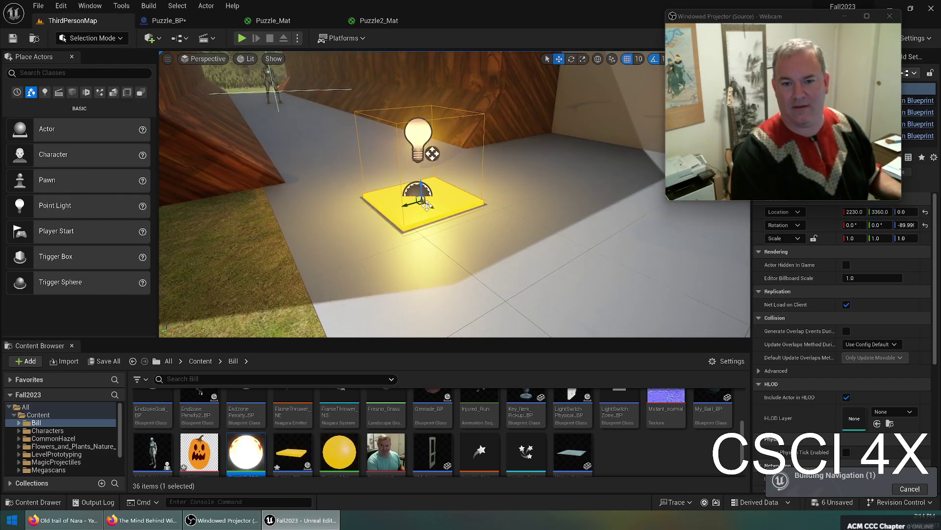
Set the TexCoord node's UTiling and VTiling to 4 in Puzzle2_Mat and save the material
{"action": "left_click", "coordinate": [375, 21]}
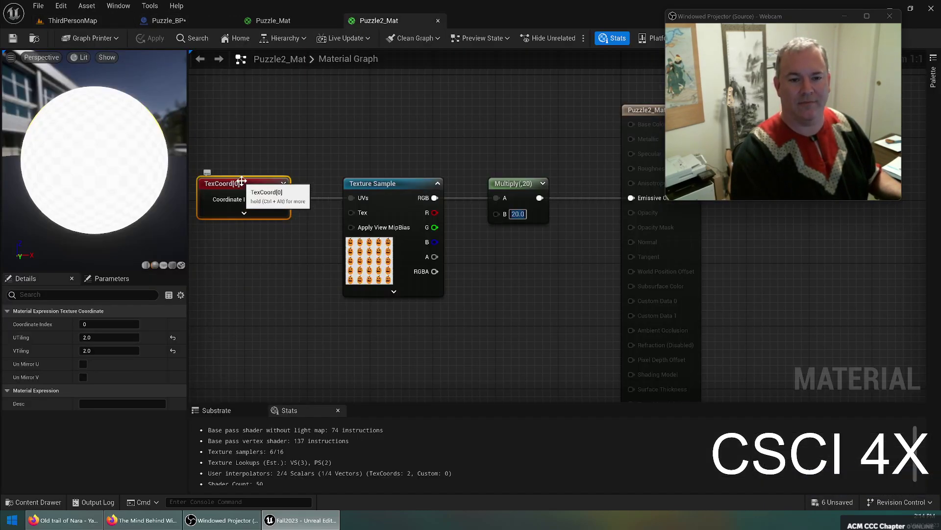
{"action": "left_click", "coordinate": [109, 337]}
{"action": "type", "text": "4"}
{"action": "left_click", "coordinate": [114, 349]}
{"action": "type", "text": "4"}
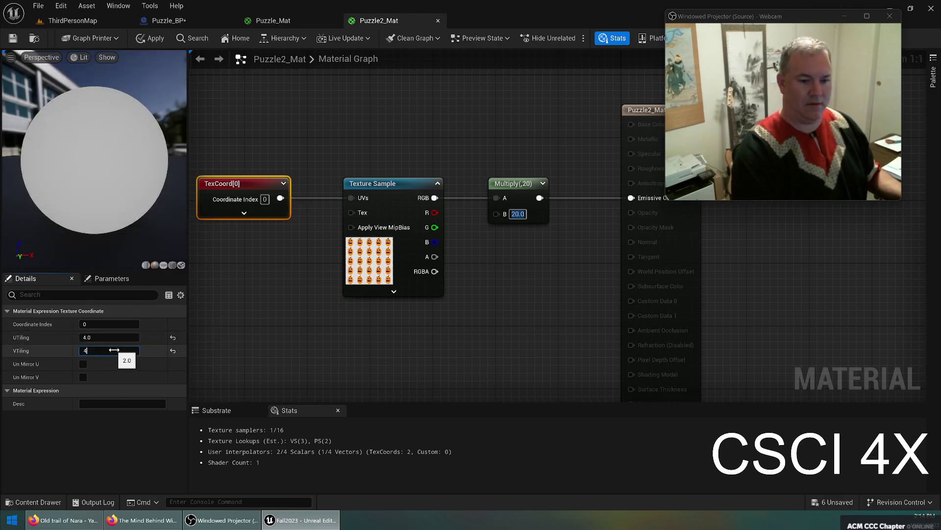
{"action": "key", "text": "Return"}
{"action": "key", "text": "ctrl+s"}
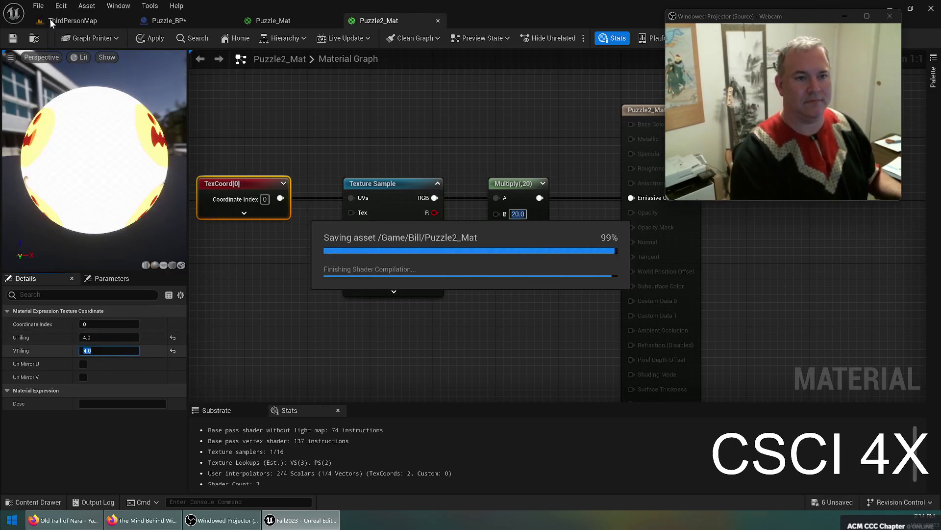
Reposition the puzzle actor near X 2210, Y 3360 in ThirdPersonMap and rotate it to about -180 degrees around Z
{"action": "left_click", "coordinate": [54, 21]}
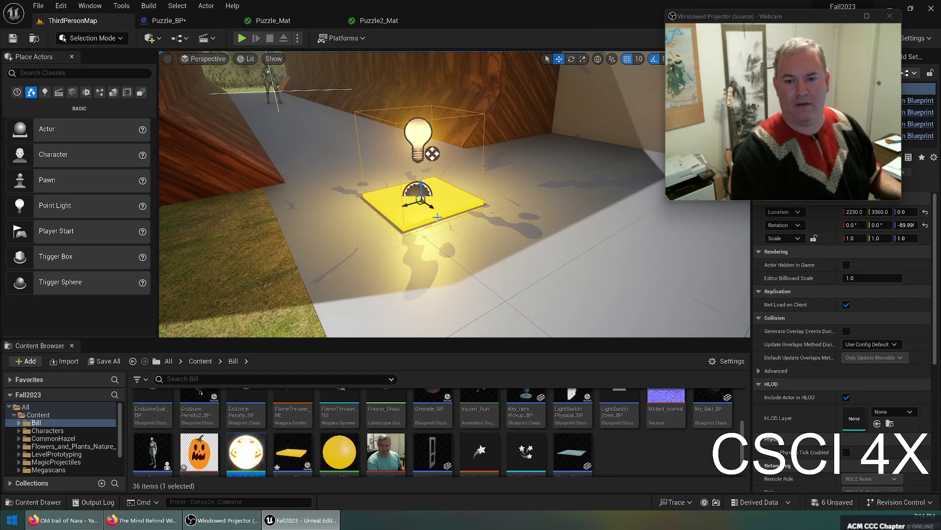
{"action": "right_click_drag", "start_coordinate": [439, 210], "coordinate": [413, 198]}
{"action": "mouse_move", "coordinate": [467, 225]}
{"action": "left_mouse_down"}
{"action": "mouse_move", "coordinate": [435, 198]}
{"action": "mouse_move", "coordinate": [461, 230]}
{"action": "mouse_move", "coordinate": [478, 229]}
{"action": "left_mouse_up"}
{"action": "key", "text": "e"}
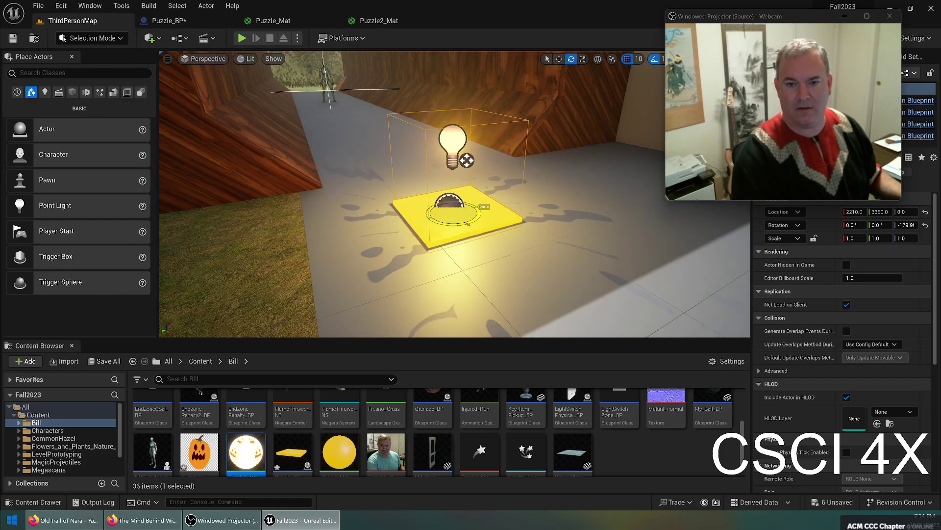
{"action": "right_click_drag", "start_coordinate": [465, 267], "coordinate": [411, 265]}
{"action": "key", "text": "f"}
{"action": "key", "text": "w"}
{"action": "left_click_drag", "start_coordinate": [472, 275], "coordinate": [471, 274], "text": "shift"}
{"action": "key", "text": "Escape"}
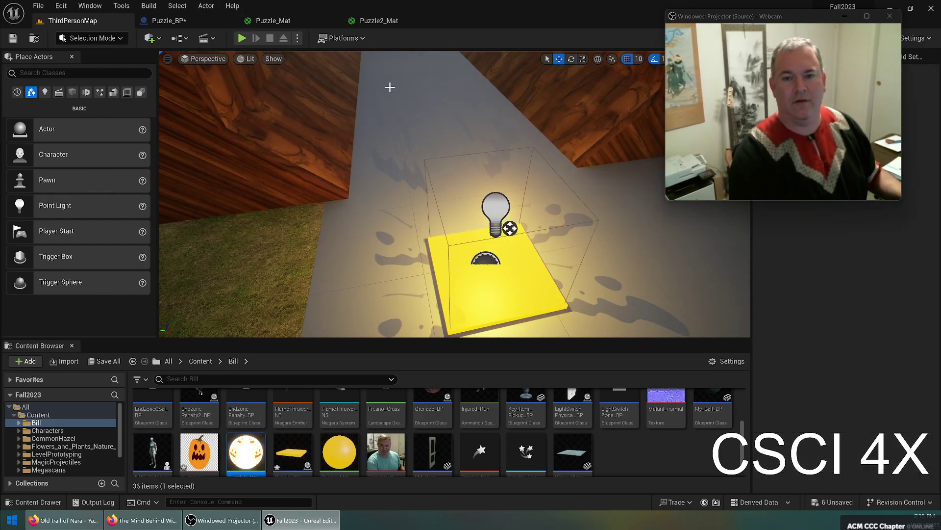
Set the Multiply node's B value to 3 in Puzzle_Mat and save the material
{"action": "left_click", "coordinate": [282, 20]}
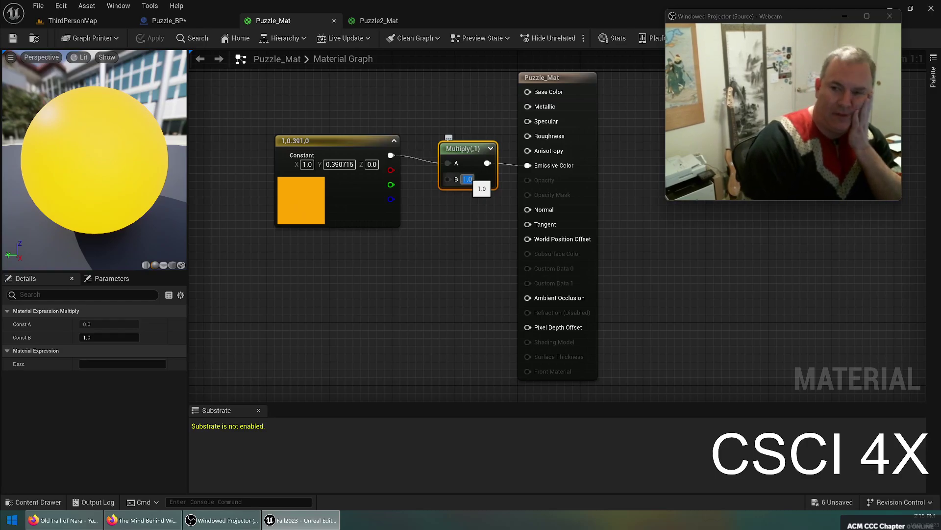
{"action": "key", "text": "Return"}
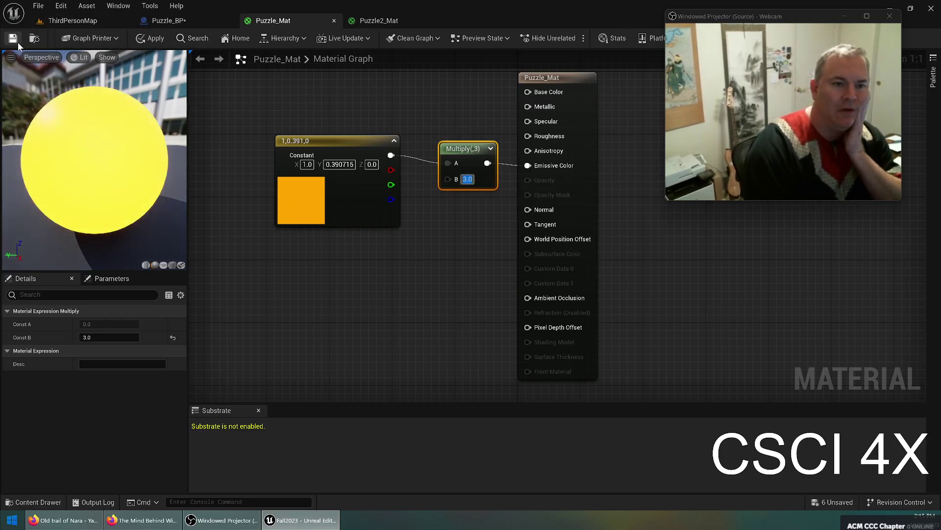
{"action": "left_click", "coordinate": [12, 40]}
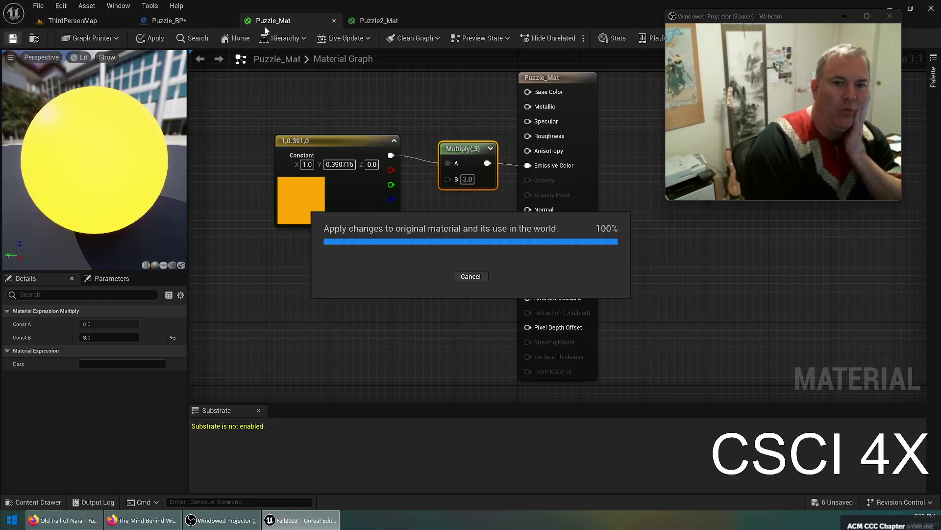
Raise the PointLight above the trigger box in Puzzle_BP and save the Blueprint
{"action": "left_click", "coordinate": [380, 21]}
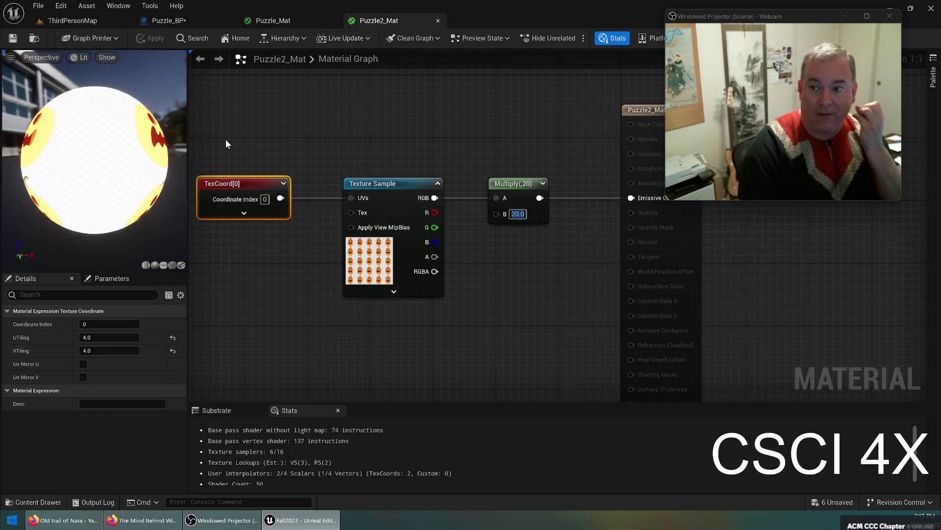
{"action": "left_click", "coordinate": [154, 21]}
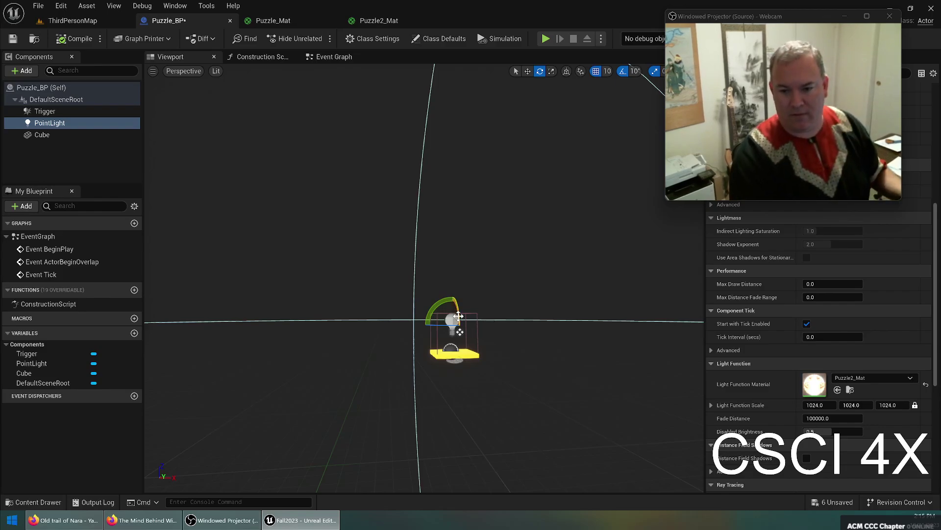
{"action": "key", "text": "w"}
{"action": "left_click_drag", "start_coordinate": [459, 332], "coordinate": [459, 307]}
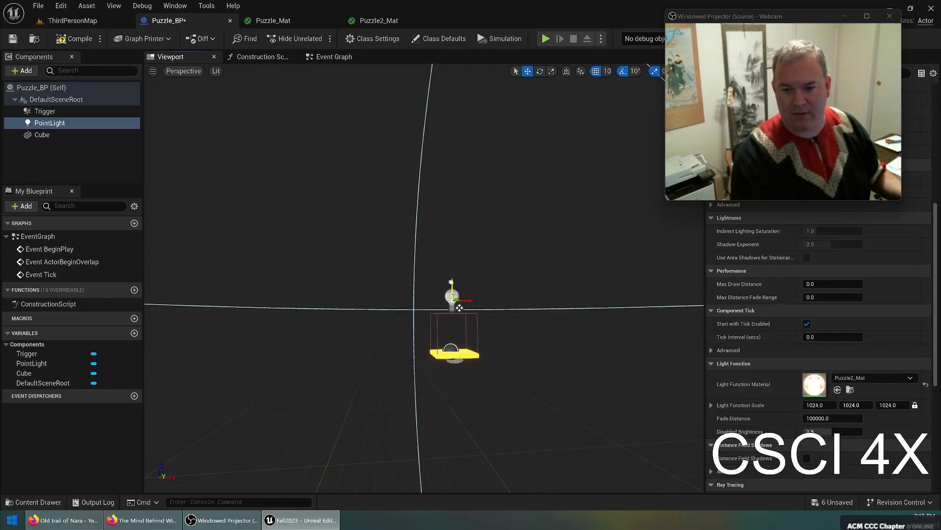
{"action": "left_click", "coordinate": [13, 38]}
Inspect the raised light's projection on the floor in ThirdPersonMap and return to Puzzle_BP
{"action": "left_click", "coordinate": [53, 21]}
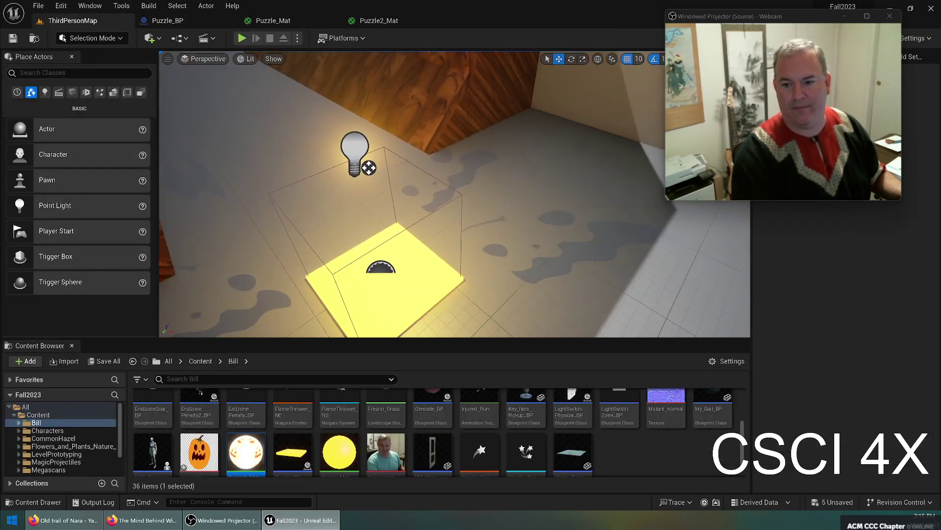
{"action": "right_click_drag", "start_coordinate": [453, 240], "coordinate": [397, 231]}
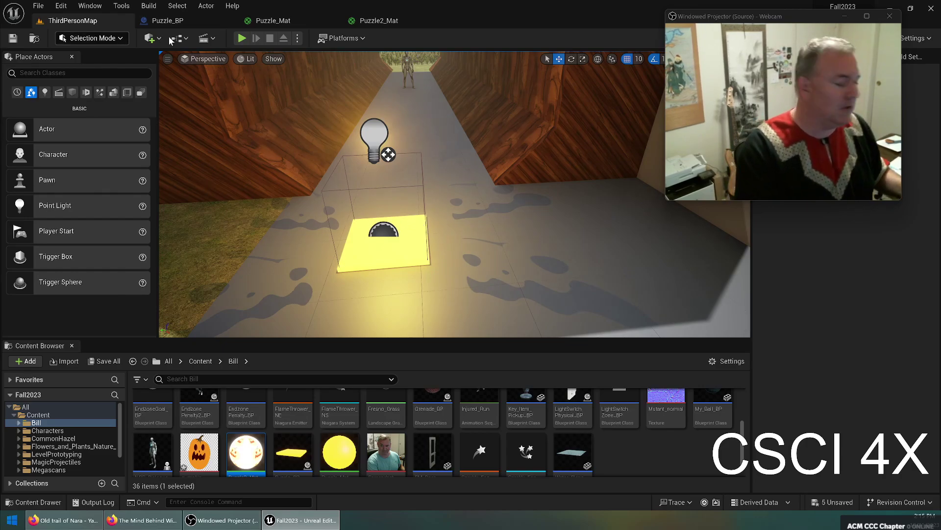
{"action": "left_click", "coordinate": [371, 21]}
{"action": "left_click", "coordinate": [274, 21]}
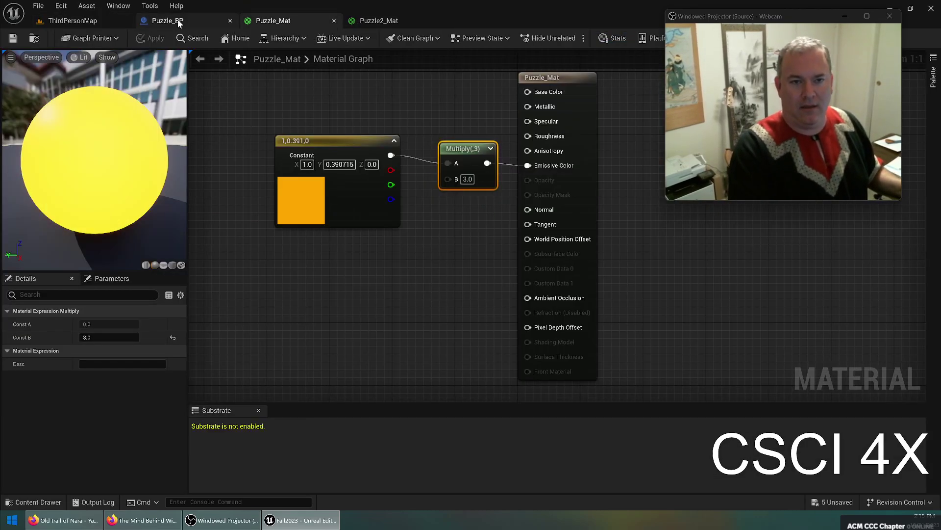
{"action": "left_click", "coordinate": [174, 19]}
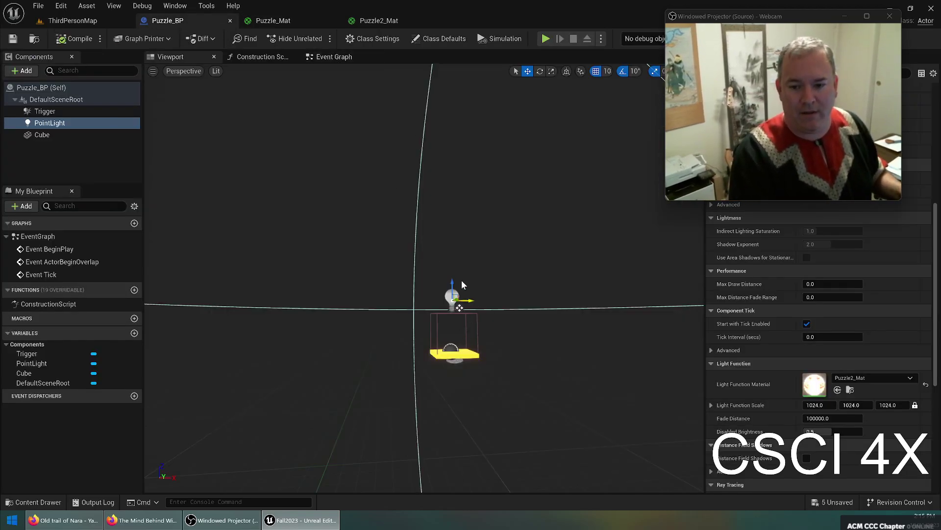
Add a PointLight reference to Puzzle_BP's Event Graph and turn off the PointLight component's Visible option
{"action": "left_click", "coordinate": [334, 57]}
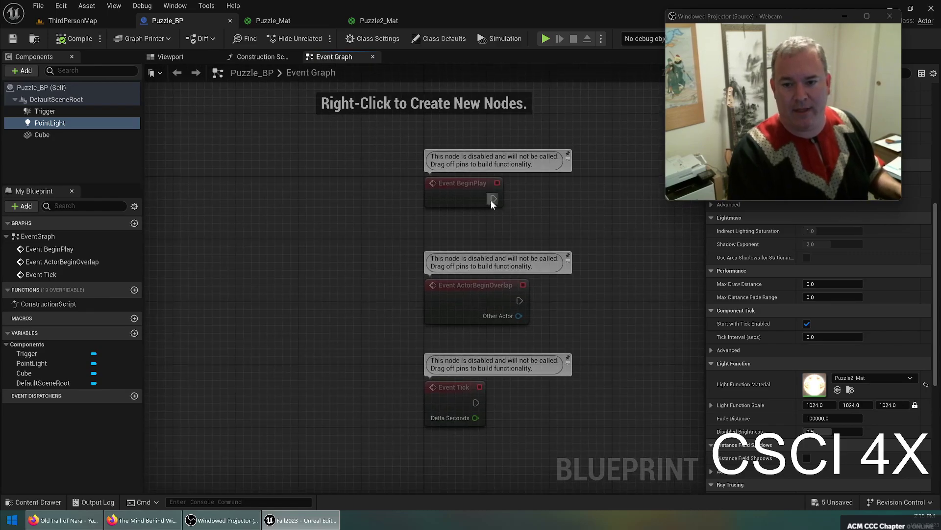
{"action": "left_click_drag", "start_coordinate": [49, 123], "coordinate": [424, 114]}
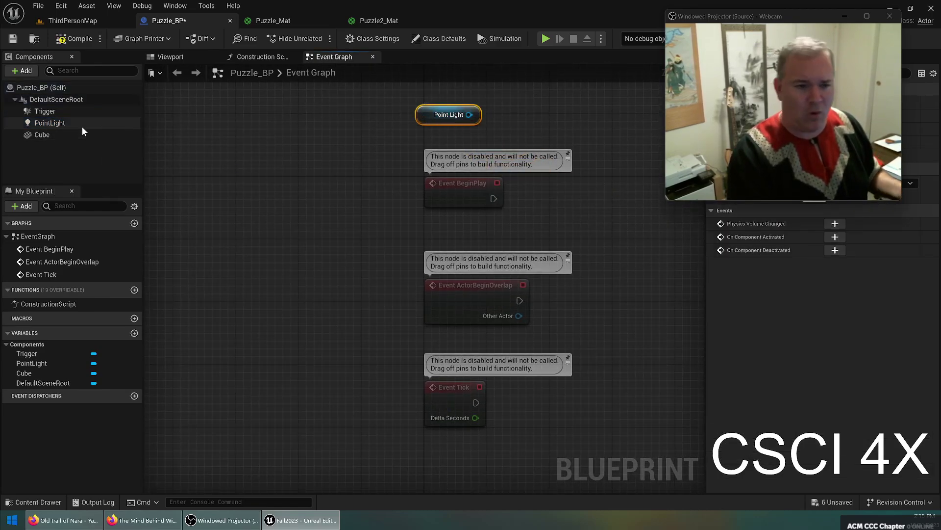
{"action": "left_click", "coordinate": [58, 113]}
{"action": "left_click", "coordinate": [49, 123]}
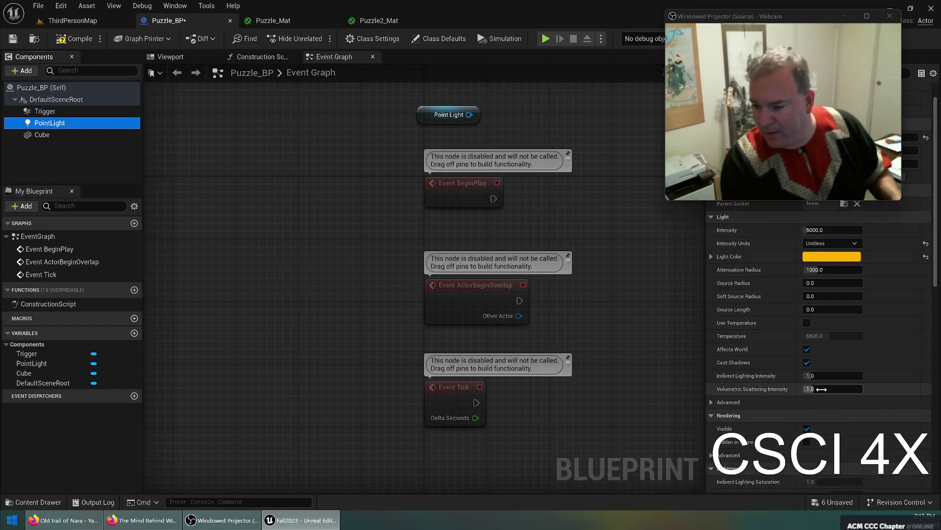
{"action": "left_click", "coordinate": [807, 429]}
Delete the Event BeginPlay node and add a Set Visibility node targeting the Point Light reference
{"action": "left_click_drag", "start_coordinate": [427, 112], "coordinate": [451, 223]}
{"action": "left_click", "coordinate": [476, 195]}
{"action": "key", "text": "Delete"}
{"action": "left_click_drag", "start_coordinate": [508, 225], "coordinate": [590, 264]}
{"action": "type", "text": "set visib"}
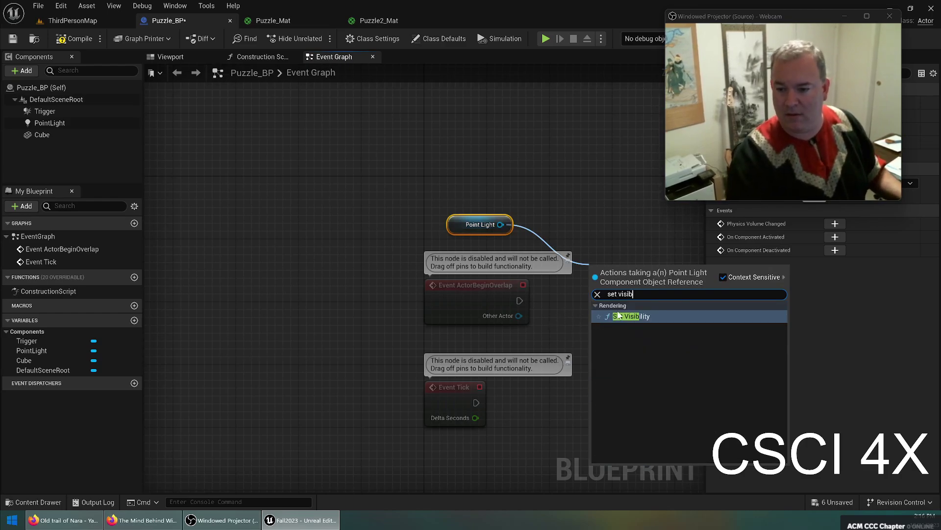
{"action": "left_click", "coordinate": [621, 316]}
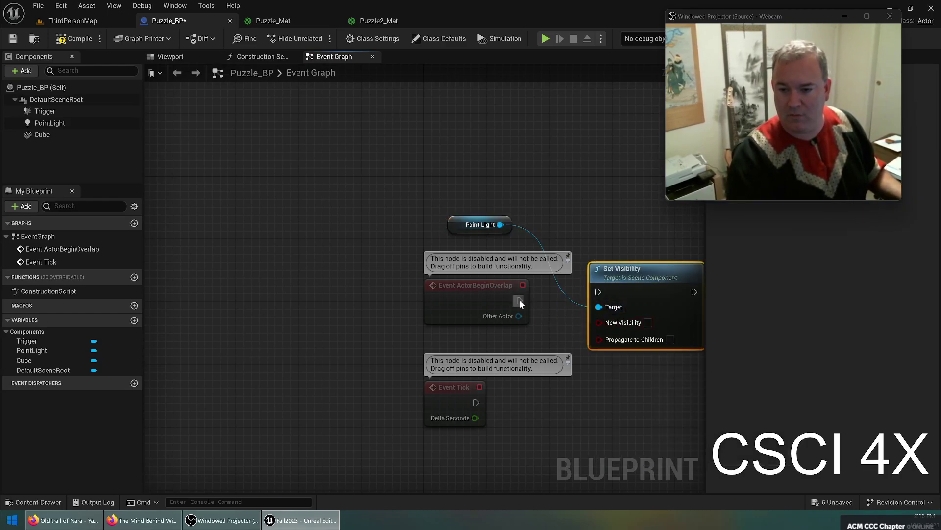
Wire Event ActorBeginOverlap to Set Visibility with New Visibility enabled, then compile and save the Blueprint
{"action": "left_click_drag", "start_coordinate": [520, 300], "coordinate": [622, 278]}
{"action": "left_click", "coordinate": [640, 331]}
{"action": "left_click", "coordinate": [72, 38]}
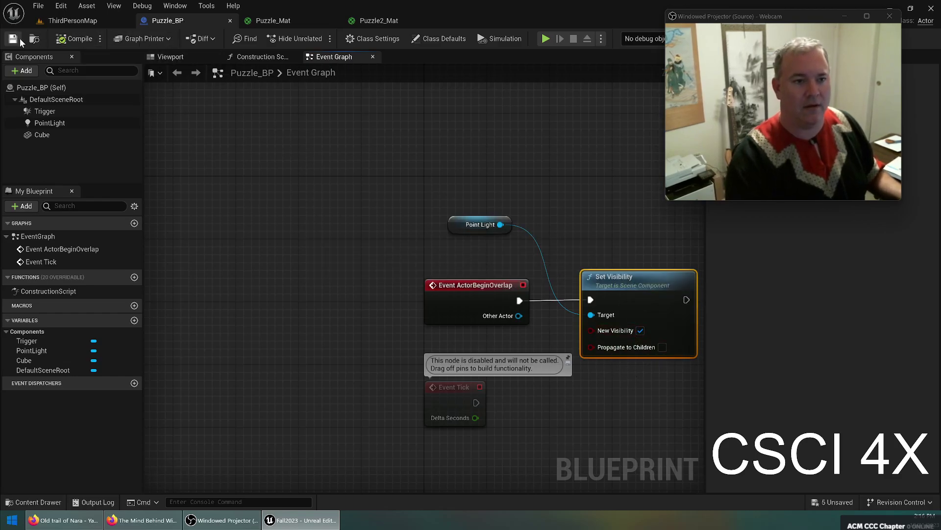
Play-test ThirdPersonMap by walking the character back and forth over the glowing puzzle trigger
{"action": "left_click", "coordinate": [51, 22]}
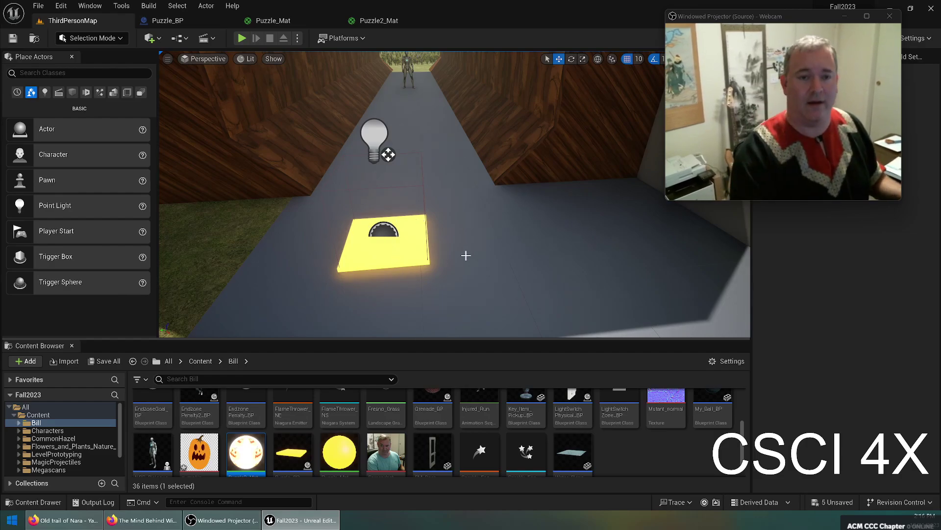
{"action": "left_click", "coordinate": [242, 39]}
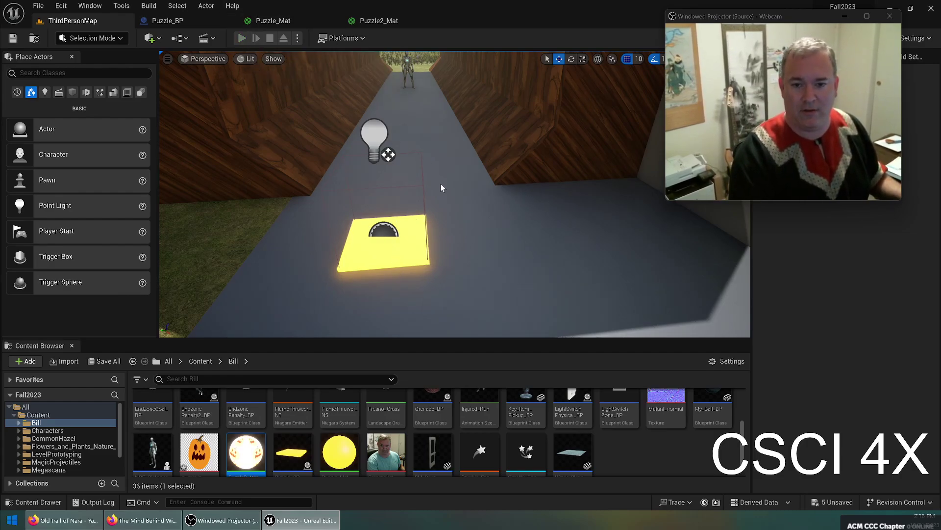
{"action": "left_click", "coordinate": [436, 192]}
{"action": "key", "text": "w"}
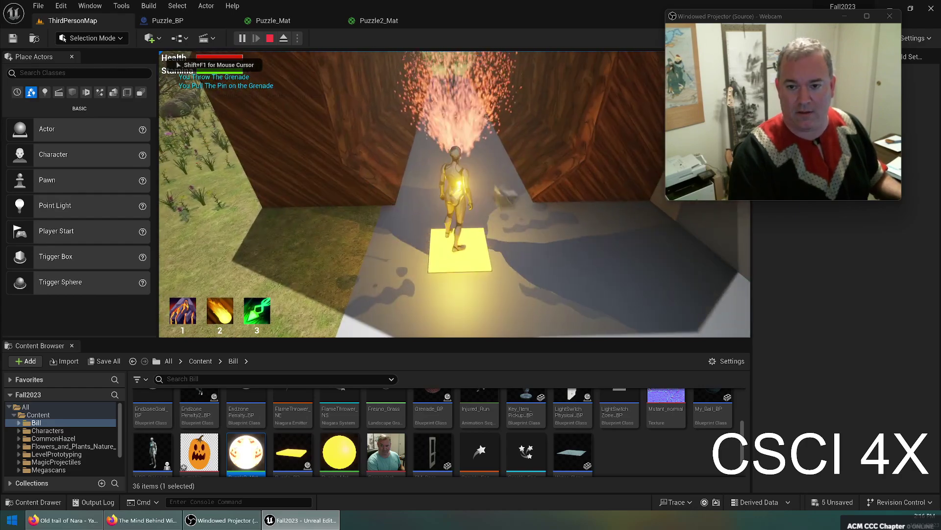
{"action": "key", "text": "s"}
{"action": "key", "text": "w"}
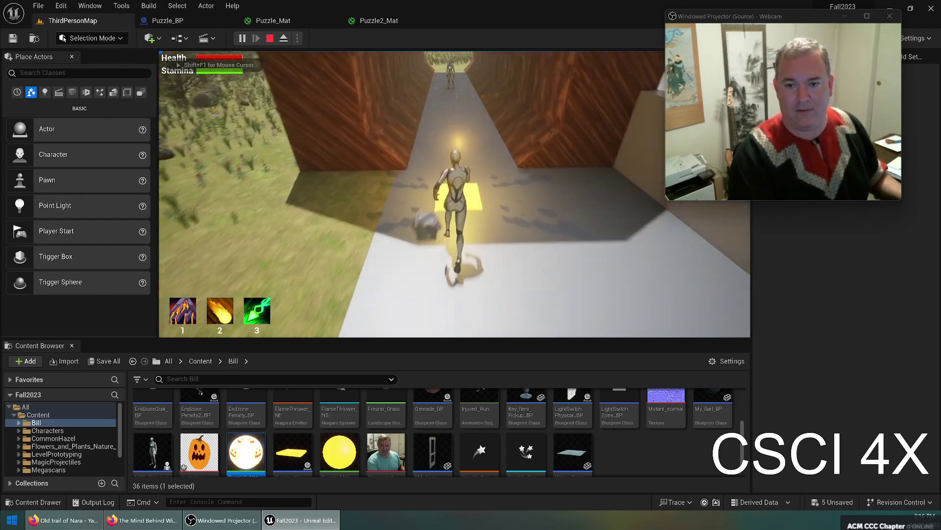
{"action": "key", "text": "s"}
{"action": "key", "text": "w"}
{"action": "key", "text": "w"}
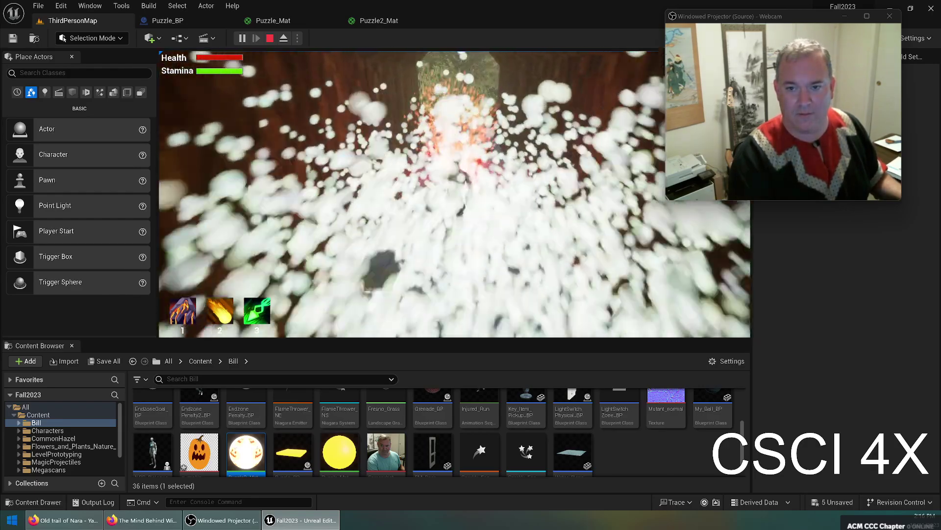
Run the character through the wooden tunnel, circle the level back to the puzzle trigger, and end the play session
{"action": "key", "text": "w"}
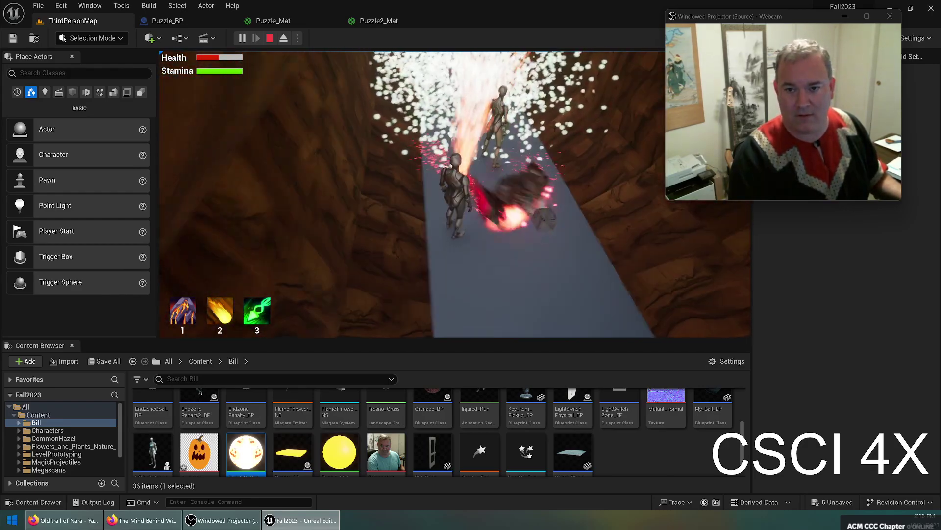
{"action": "key", "text": "w"}
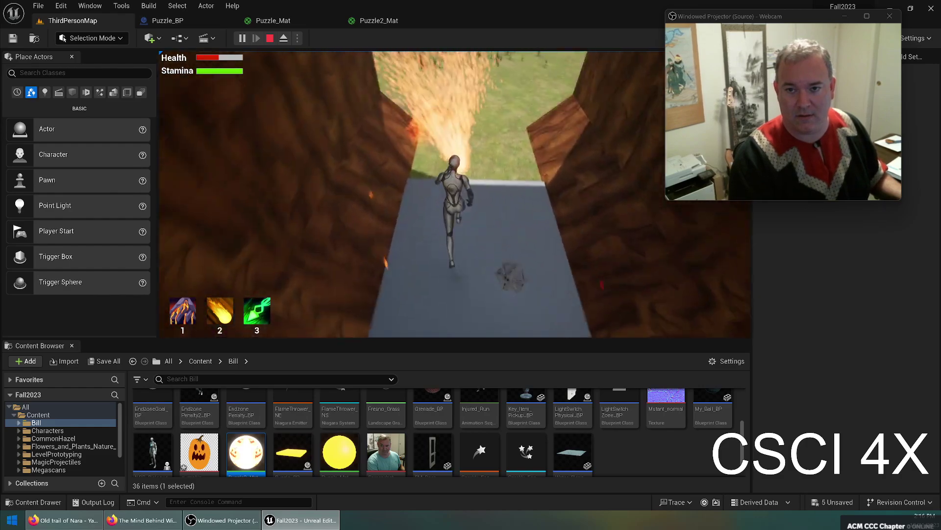
{"action": "key", "text": "w"}
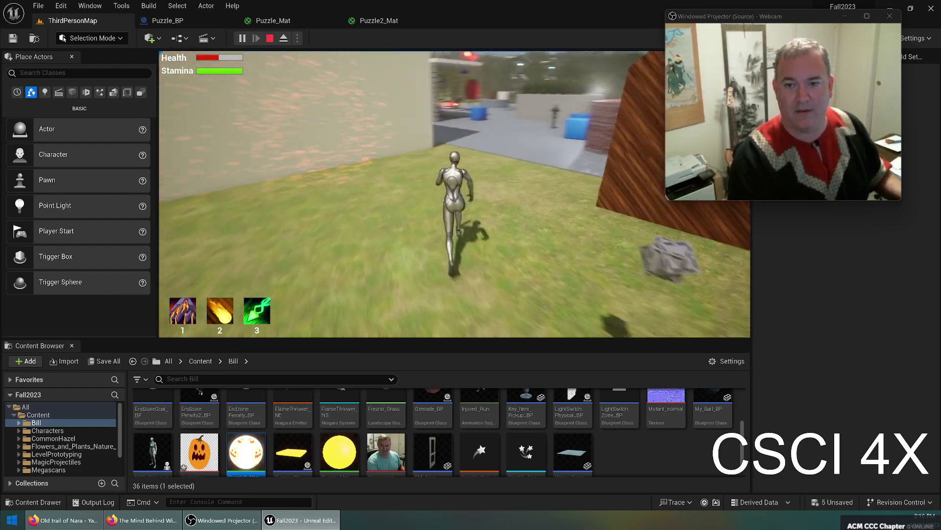
{"action": "key", "text": "w"}
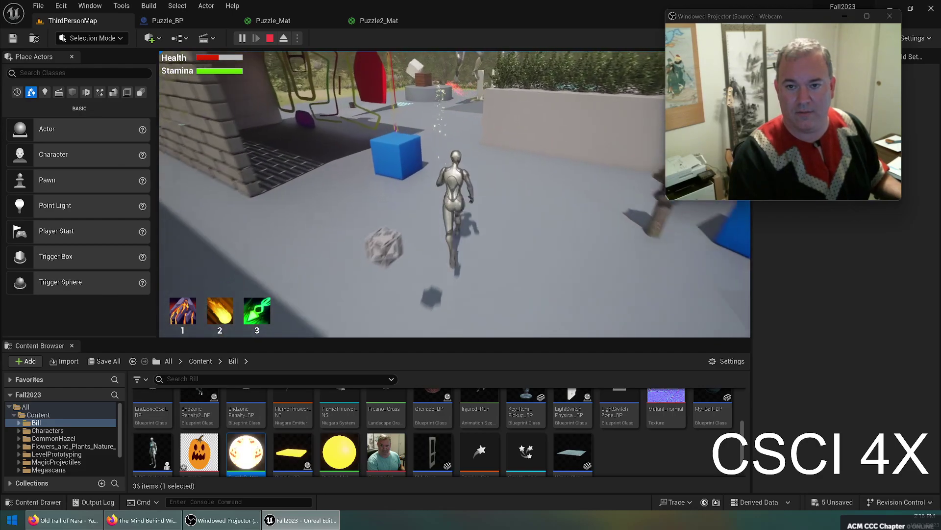
{"action": "key", "text": "w"}
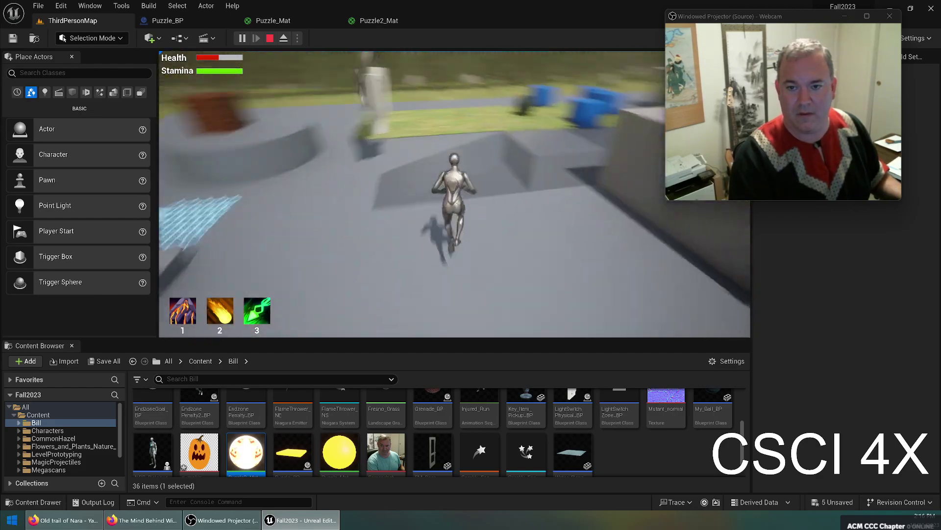
{"action": "key", "text": "space"}
{"action": "key", "text": "w"}
{"action": "key", "text": "space"}
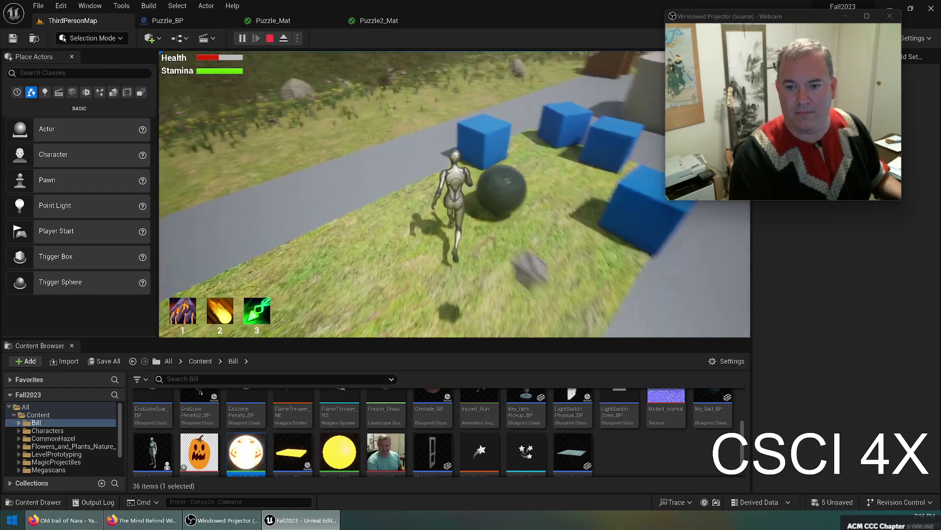
{"action": "key", "text": "w"}
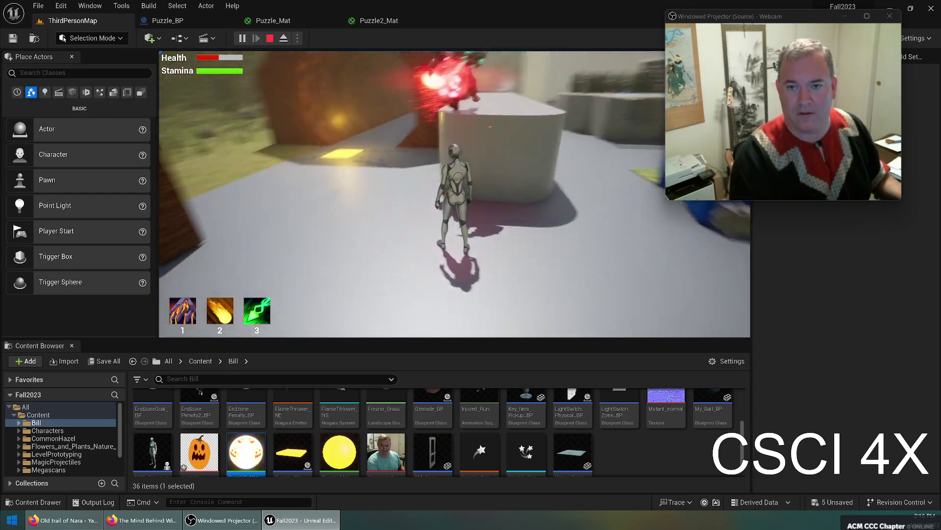
{"action": "key", "text": "space"}
{"action": "key", "text": "w"}
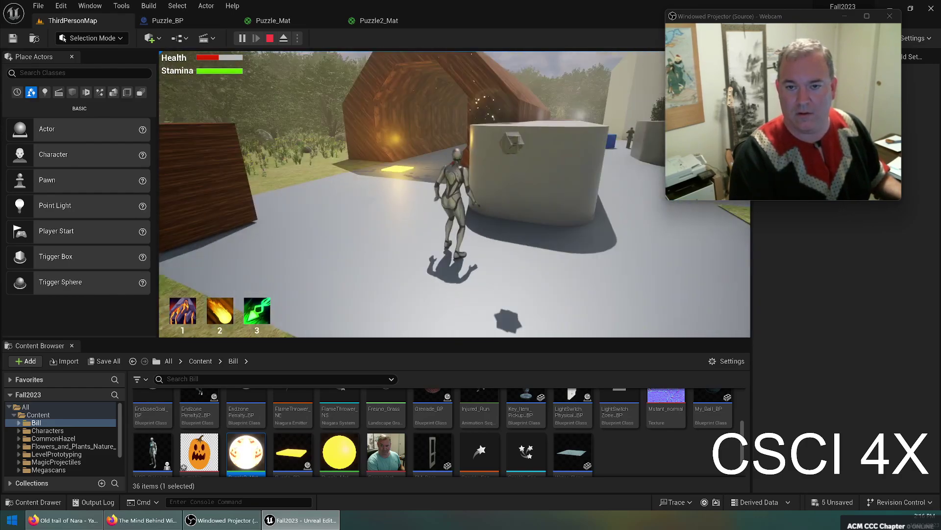
{"action": "key", "text": "w"}
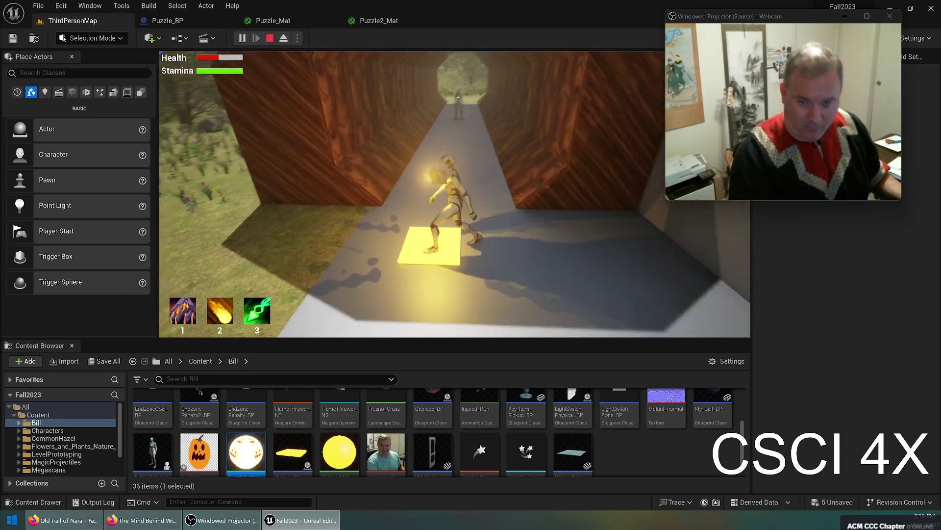
{"action": "key", "text": "s"}
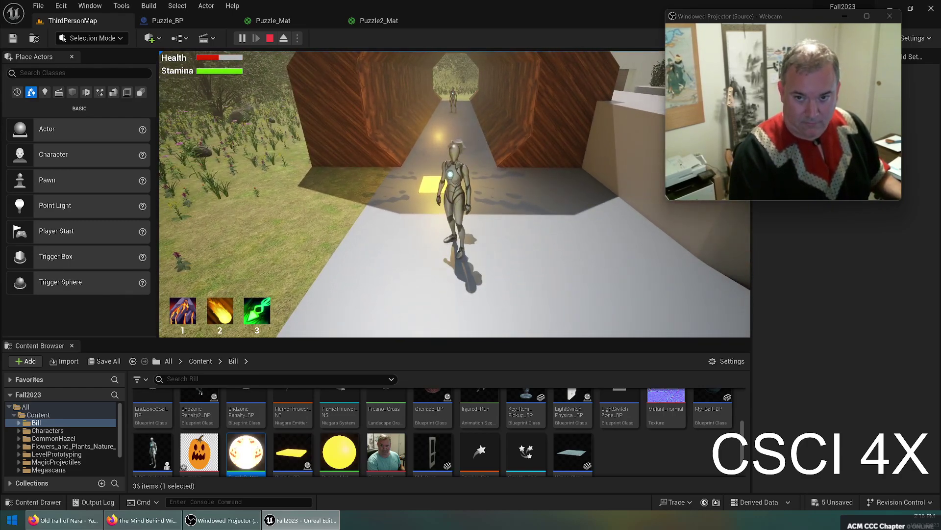
{"action": "key", "text": "Escape"}
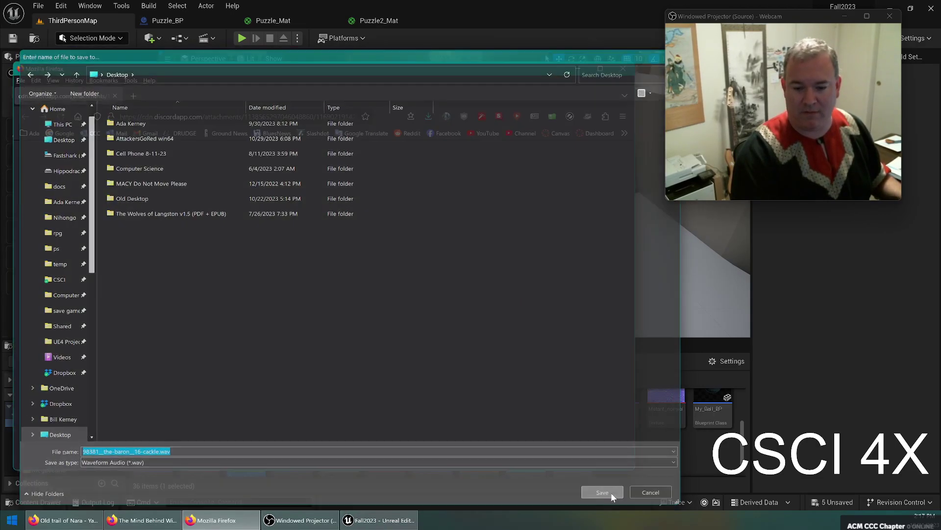
Save the cackle WAV sound to the Desktop from Firefox and dismiss the witch-103635.mp3 download
{"action": "left_click", "coordinate": [611, 493]}
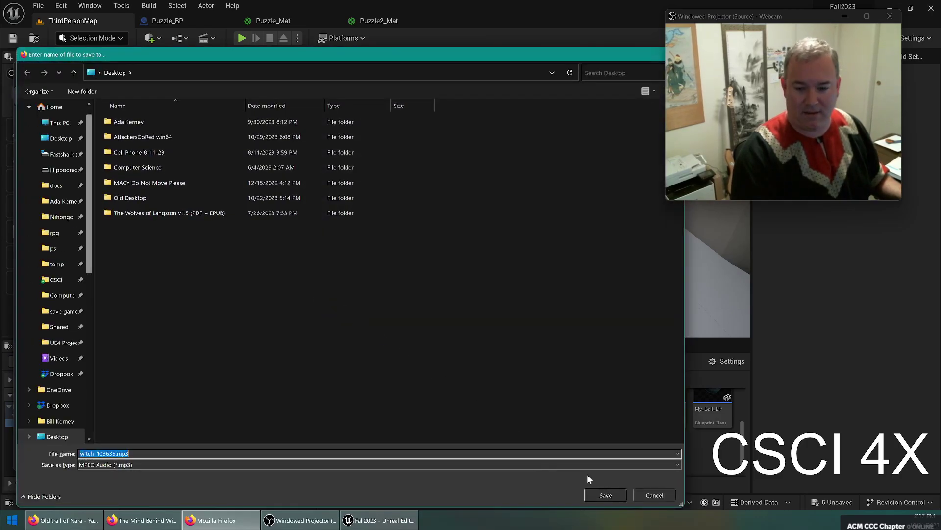
{"action": "left_click", "coordinate": [655, 495]}
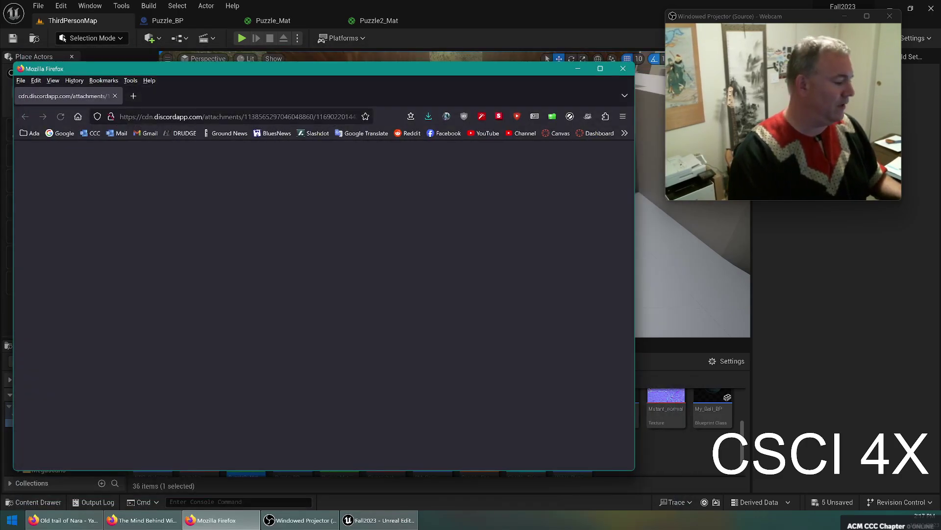
{"action": "left_click", "coordinate": [340, 248]}
{"action": "key", "text": "ctrl+w"}
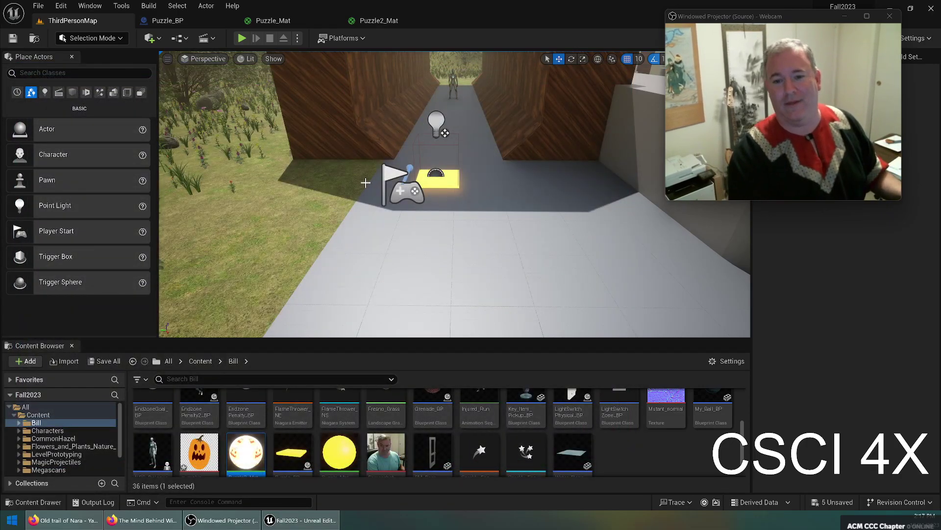
Add an instance-editable Boolean variable named TrapEnabled to Puzzle_BP and save the Blueprint
{"action": "left_click", "coordinate": [268, 21]}
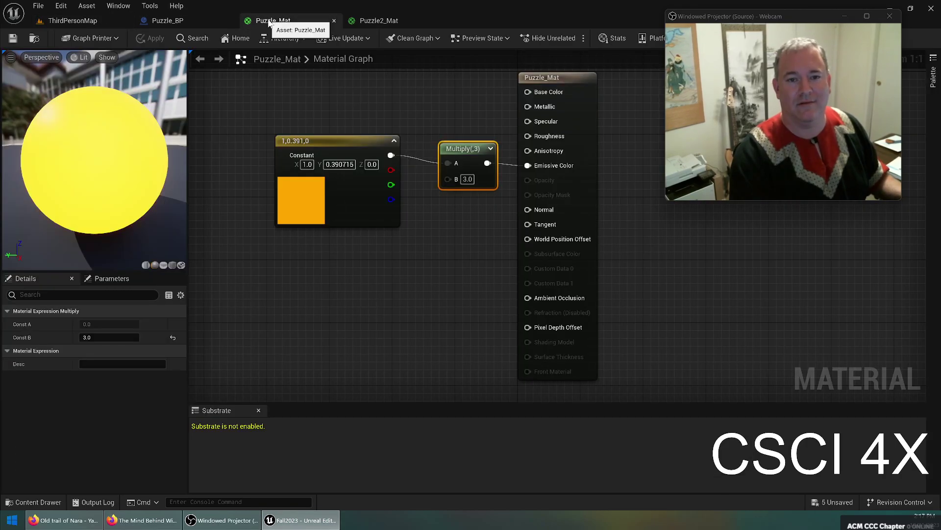
{"action": "left_click", "coordinate": [188, 21]}
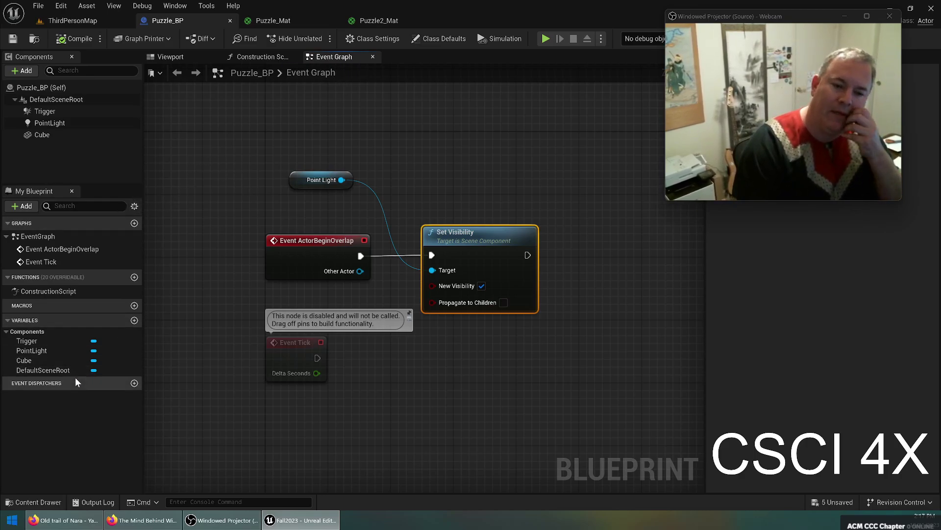
{"action": "left_click", "coordinate": [134, 319]}
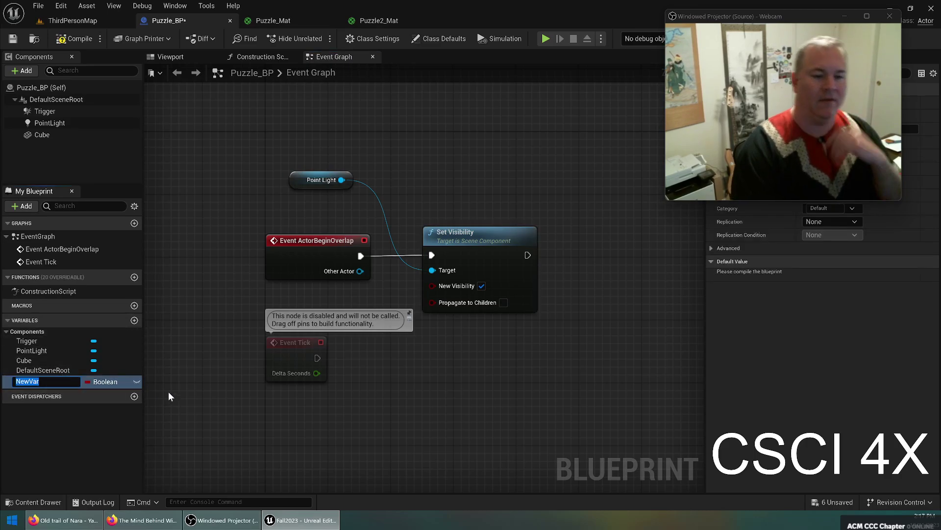
{"action": "type", "text": "Tr"}
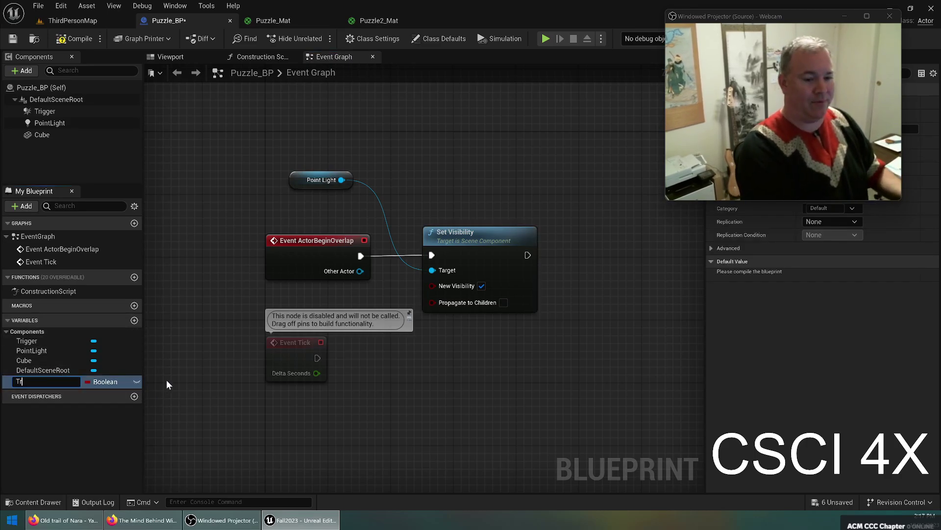
{"action": "type", "text": "apEnabled"}
{"action": "key", "text": "Return"}
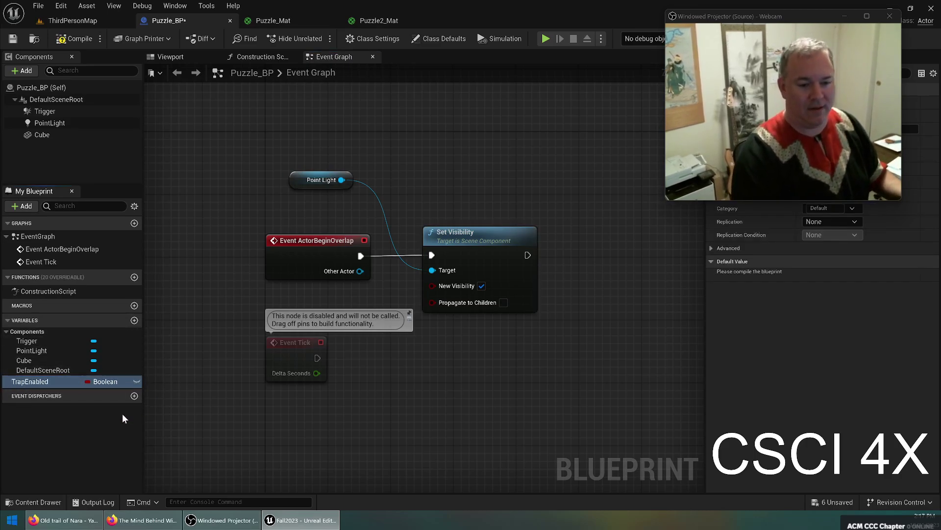
{"action": "left_click", "coordinate": [139, 383]}
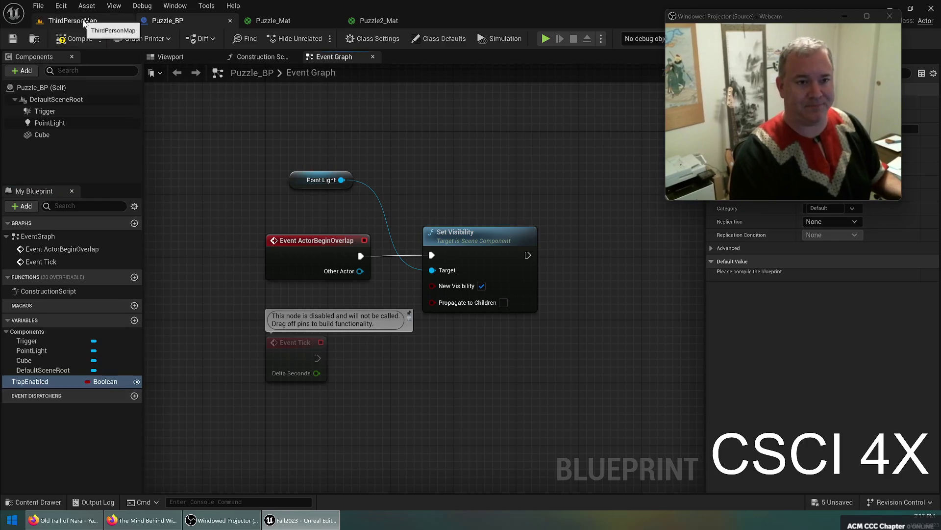
Select the puzzle actor in ThirdPersonMap and look through its details for the TrapEnabled setting
{"action": "left_click", "coordinate": [64, 21]}
{"action": "left_click", "coordinate": [439, 191]}
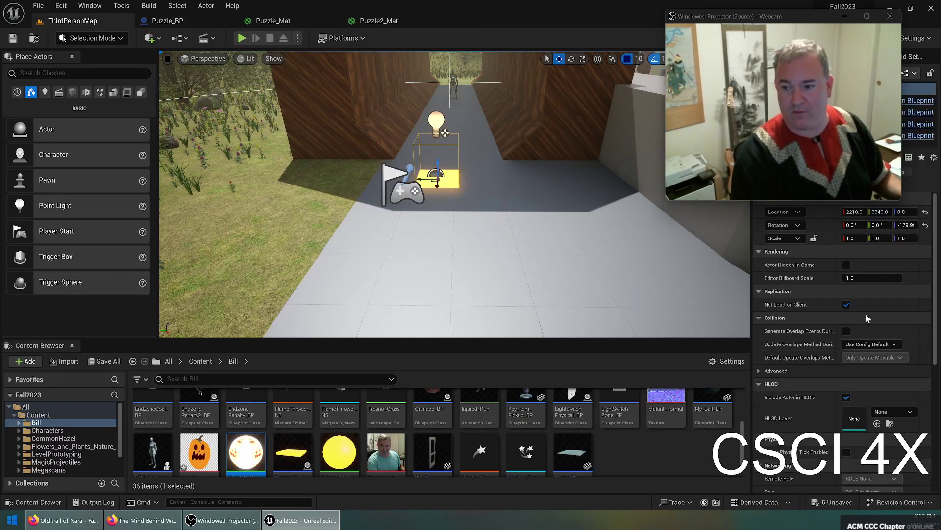
{"action": "scroll", "coordinate": [834, 253], "scroll_direction": "down", "scroll_amount": 6}
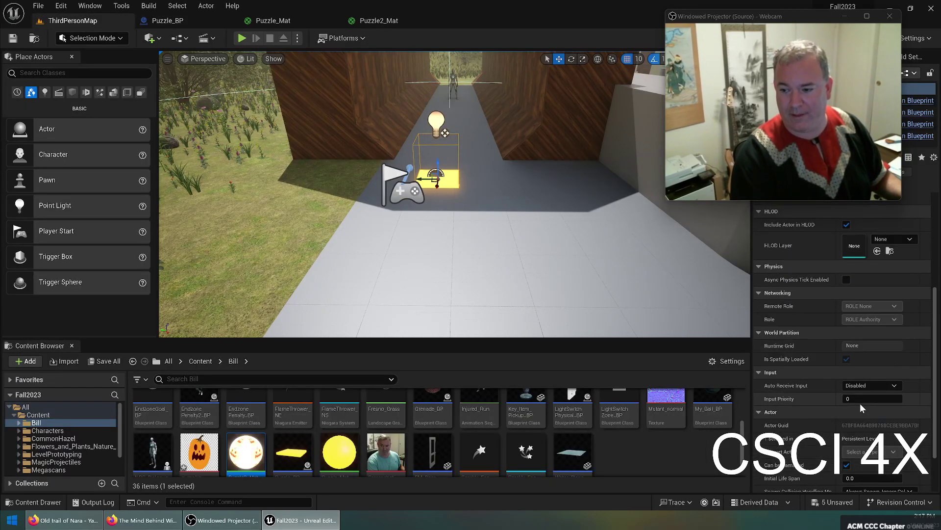
{"action": "left_click_drag", "start_coordinate": [798, 18], "coordinate": [572, 46]}
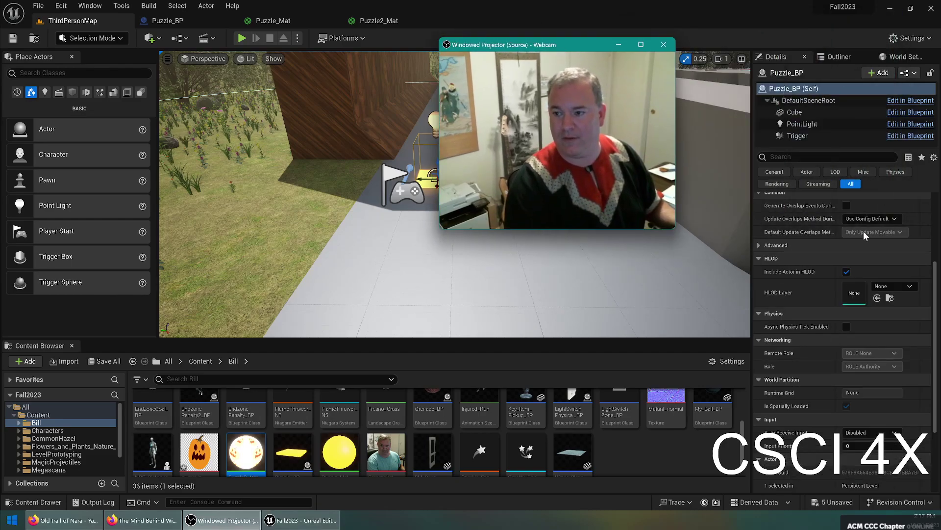
{"action": "scroll", "coordinate": [864, 230], "scroll_direction": "up", "scroll_amount": 5}
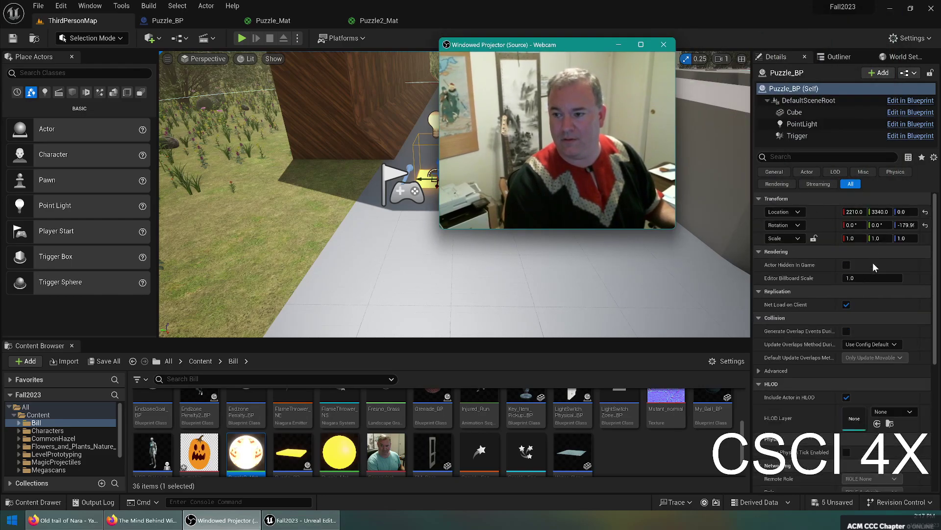
{"action": "scroll", "coordinate": [866, 371], "scroll_direction": "down", "scroll_amount": 10}
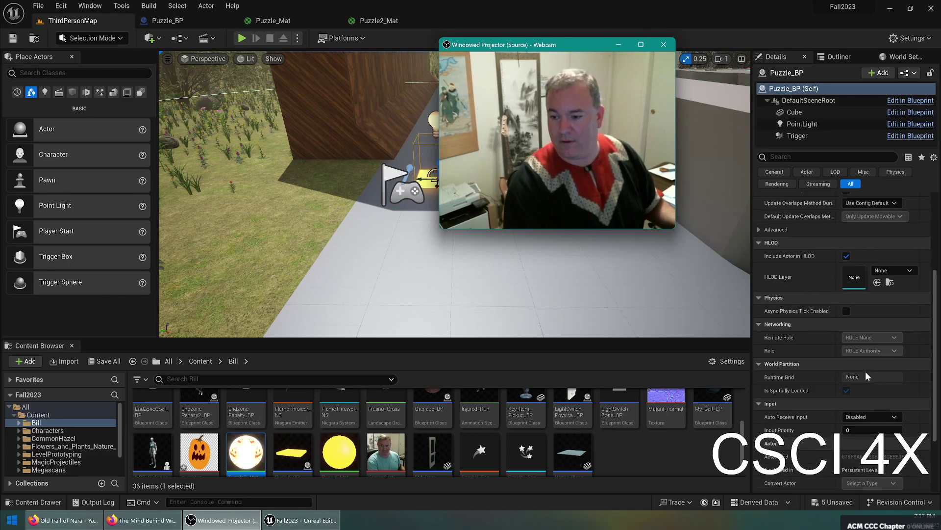
{"action": "scroll", "coordinate": [799, 304], "scroll_direction": "up", "scroll_amount": 9}
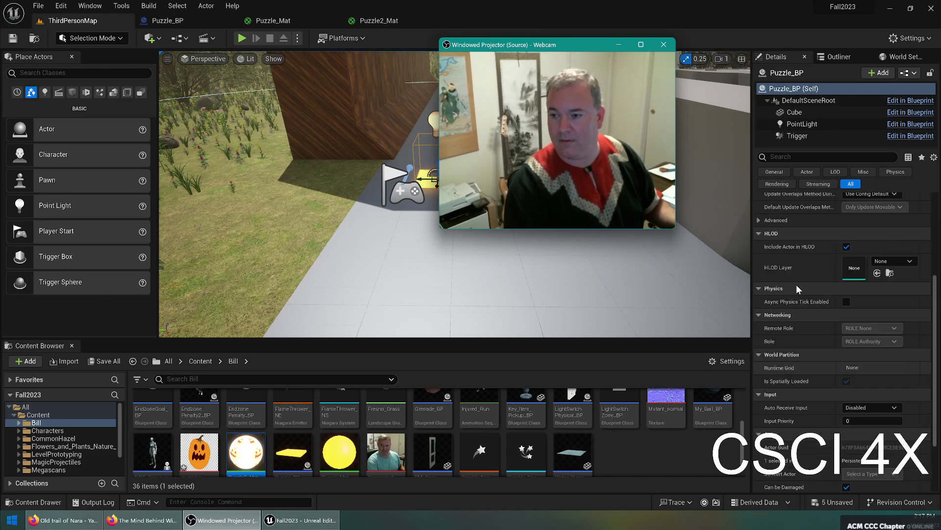
Compile and save Puzzle_BP, and check the placed actor's Trap Enabled option in ThirdPersonMap
{"action": "left_click_drag", "start_coordinate": [564, 45], "coordinate": [720, 52]}
{"action": "left_click", "coordinate": [168, 20]}
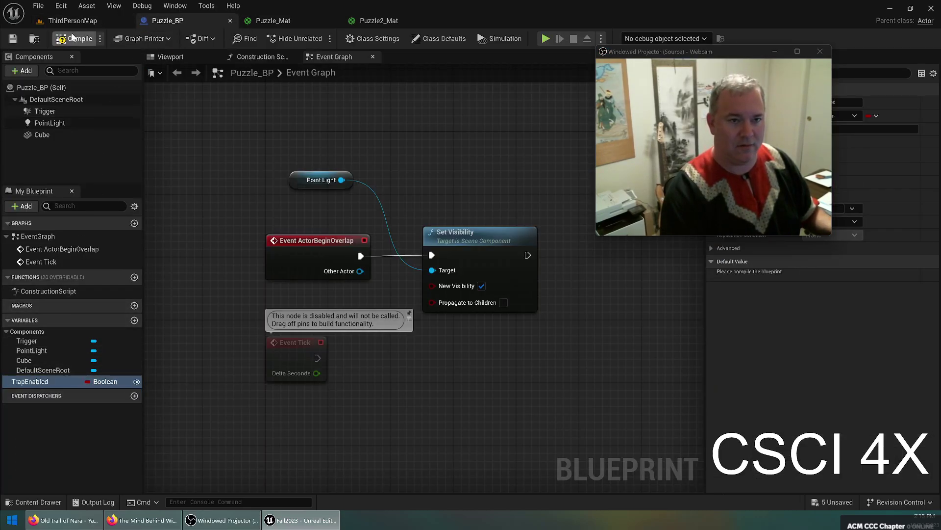
{"action": "left_click", "coordinate": [12, 38]}
{"action": "left_click", "coordinate": [73, 20]}
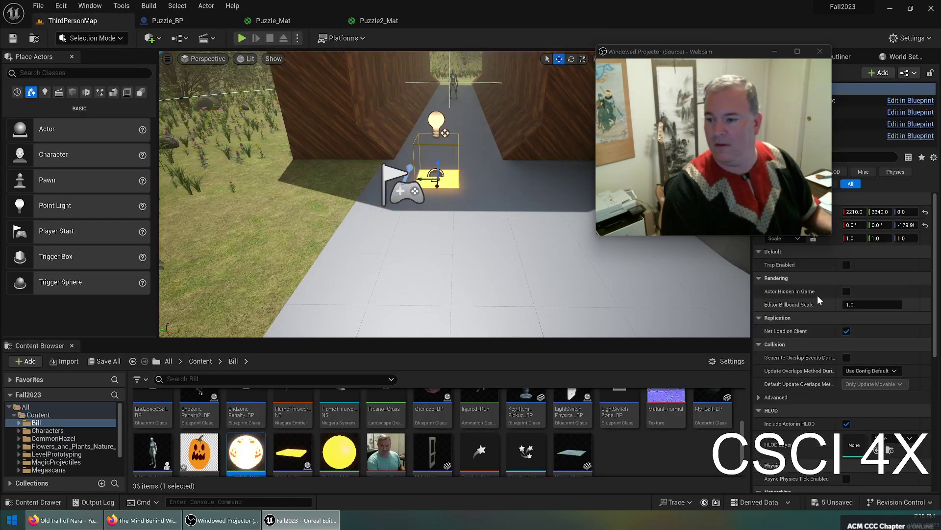
{"action": "left_click", "coordinate": [846, 265]}
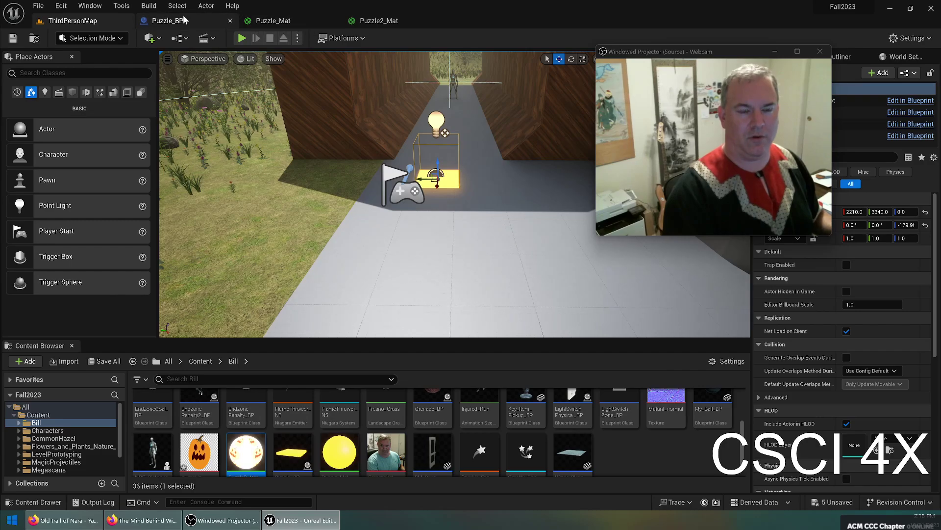
Add an Event BeginPlay node above the Point Light node in Puzzle_BP's event graph
{"action": "left_click", "coordinate": [167, 20]}
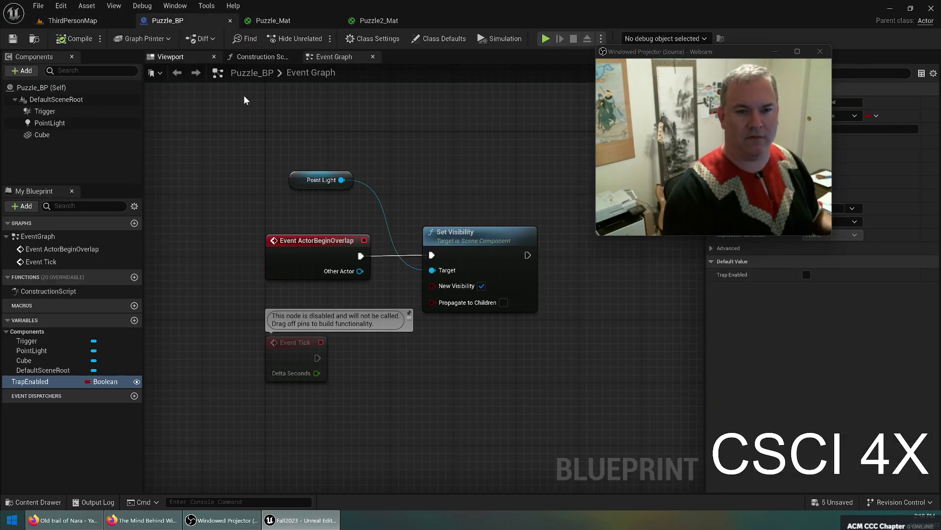
{"action": "right_click_drag", "start_coordinate": [319, 132], "coordinate": [354, 233]}
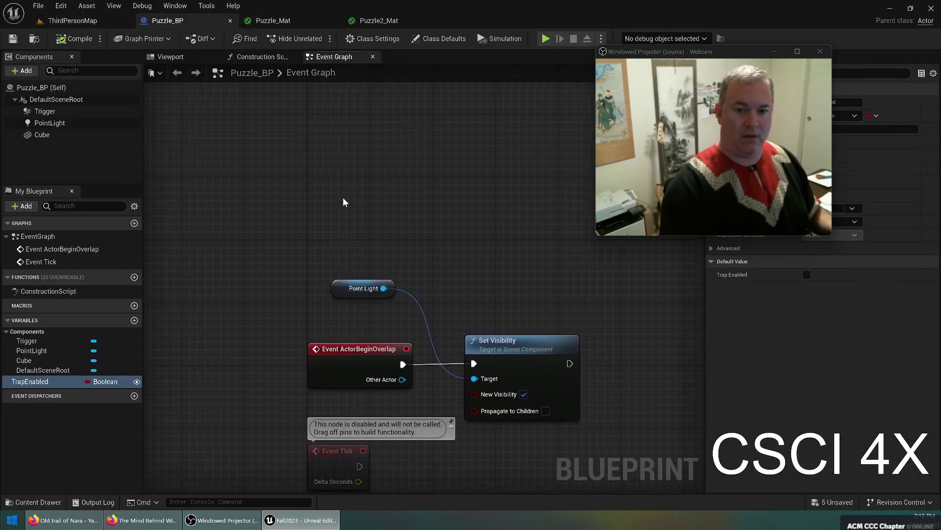
{"action": "right_click", "coordinate": [325, 163]}
{"action": "type", "text": "eve"}
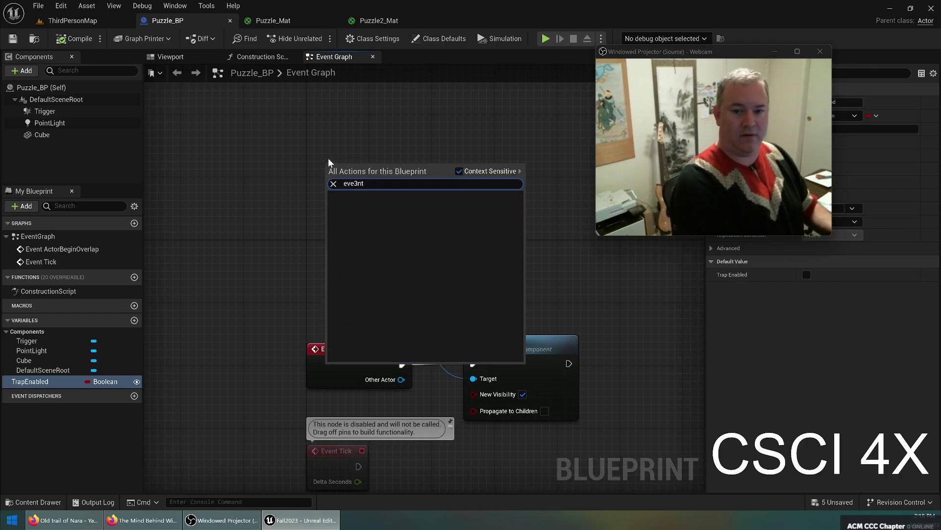
{"action": "type", "text": "nt begin"}
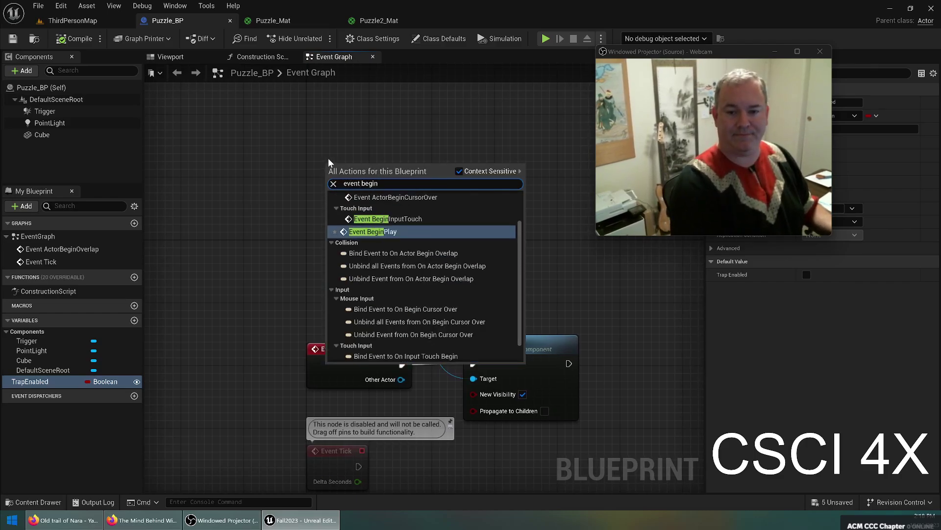
{"action": "left_click", "coordinate": [367, 232]}
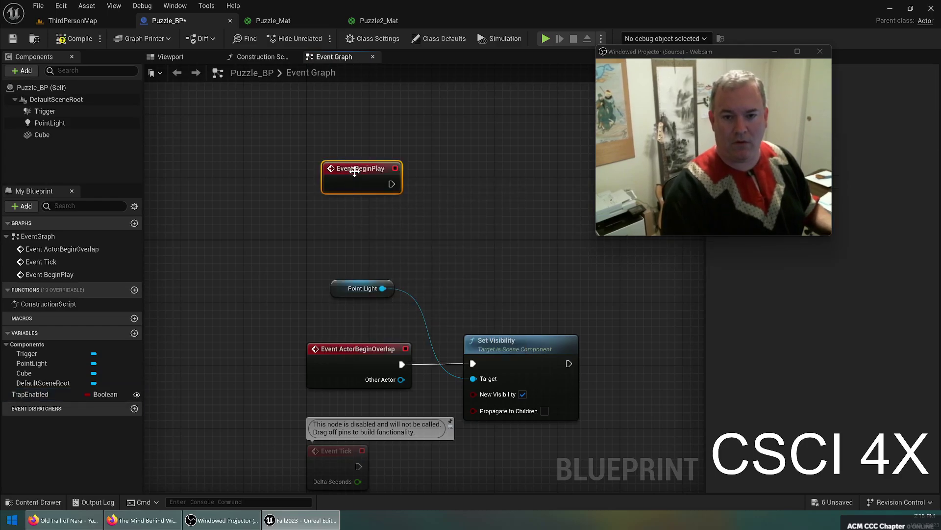
{"action": "left_click_drag", "start_coordinate": [356, 174], "coordinate": [333, 175]}
Add a Trap Enabled getter and a Branch after Event BeginPlay, using Trap Enabled as the branch condition
{"action": "left_click_drag", "start_coordinate": [42, 396], "coordinate": [314, 128]}
{"action": "left_click", "coordinate": [357, 158]}
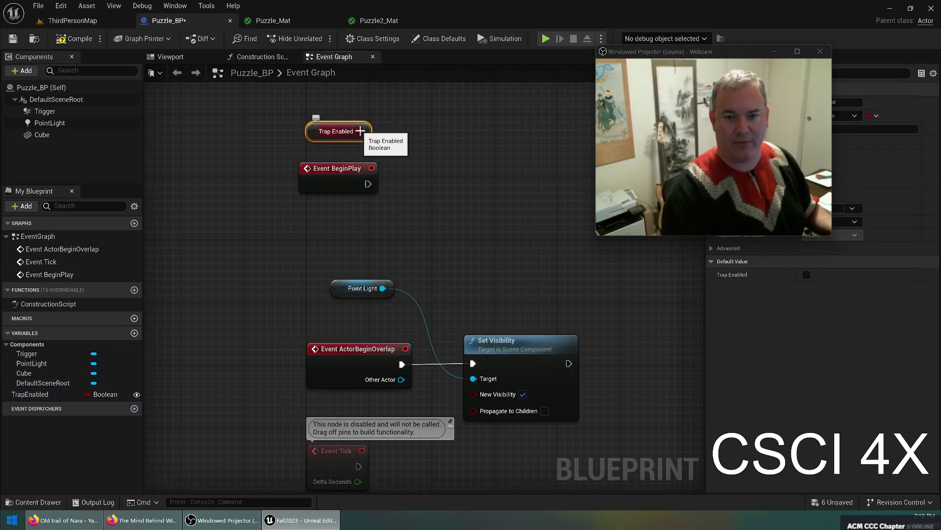
{"action": "left_click", "coordinate": [440, 189]}
{"action": "left_click_drag", "start_coordinate": [440, 189], "coordinate": [417, 175]}
{"action": "left_click_drag", "start_coordinate": [316, 138], "coordinate": [308, 163]}
{"action": "left_click_drag", "start_coordinate": [375, 210], "coordinate": [418, 191]}
{"action": "right_click_drag", "start_coordinate": [491, 220], "coordinate": [410, 235]}
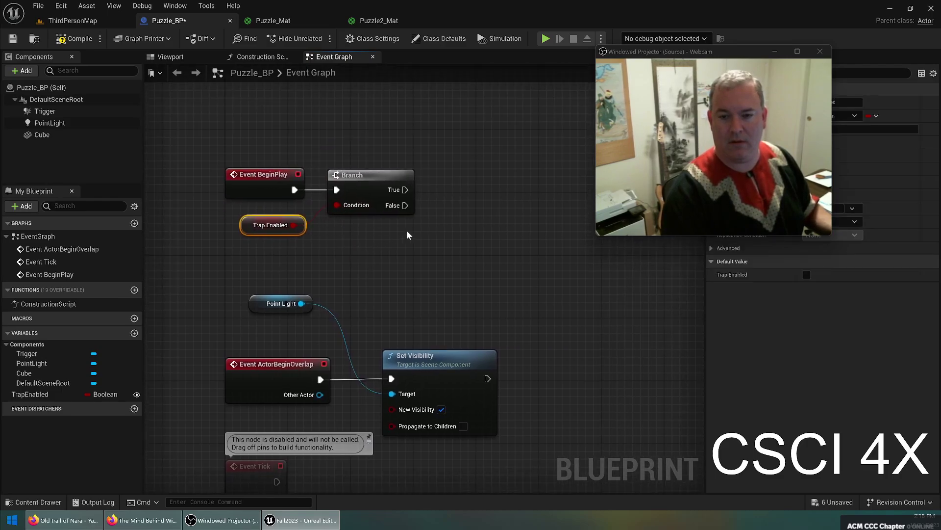
Add a Set Visibility node for the Point Light on the Branch's True output, with New Visibility driven by Trap Enabled
{"action": "left_click_drag", "start_coordinate": [304, 303], "coordinate": [436, 194]}
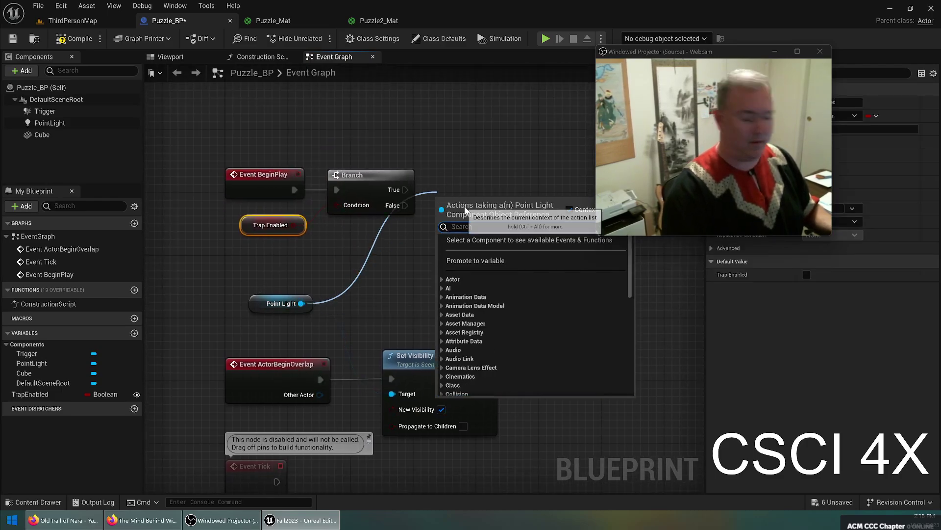
{"action": "type", "text": "set vis"}
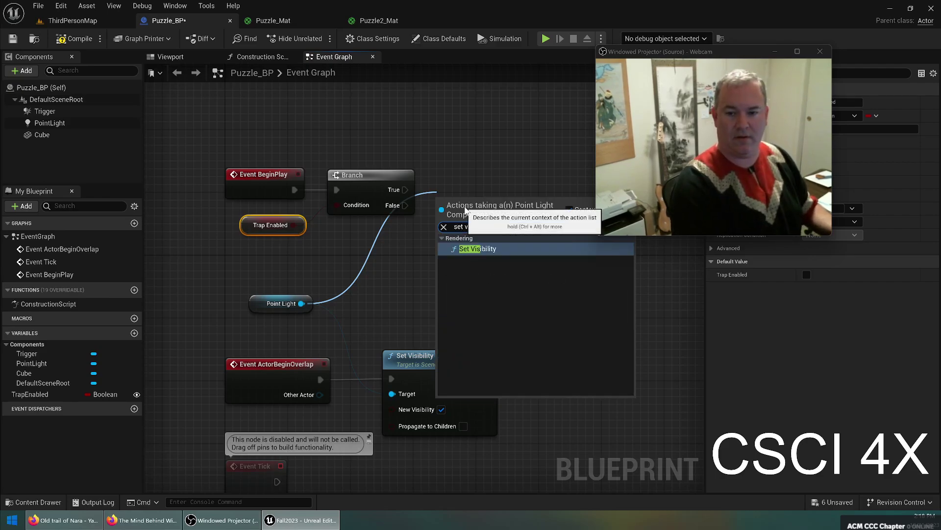
{"action": "left_click", "coordinate": [478, 249]}
{"action": "left_click_drag", "start_coordinate": [477, 217], "coordinate": [484, 170]}
{"action": "left_click_drag", "start_coordinate": [405, 190], "coordinate": [449, 187]}
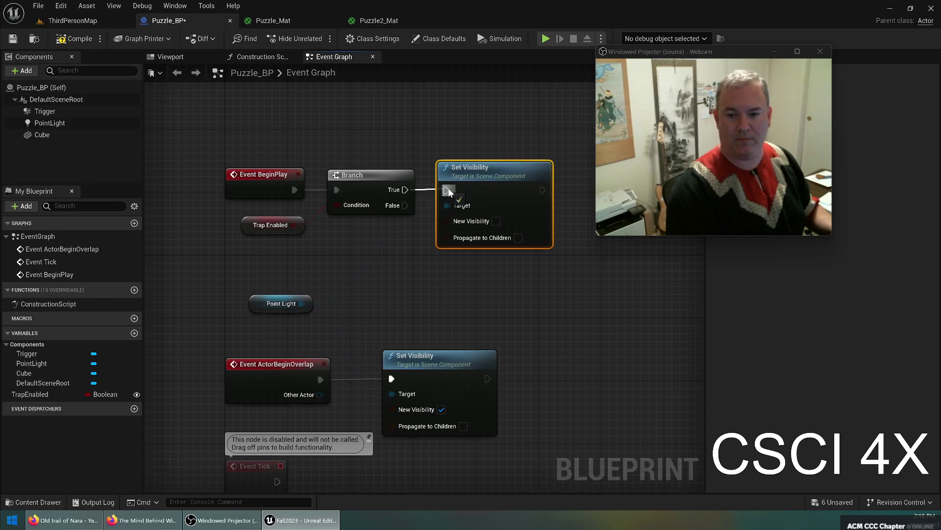
{"action": "left_click_drag", "start_coordinate": [294, 225], "coordinate": [448, 222]}
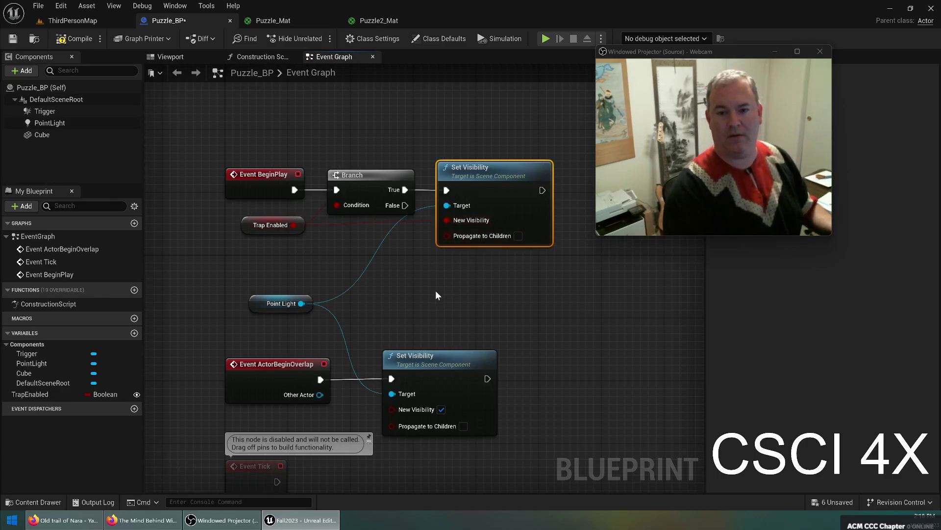
Delete the Branch, connect Event BeginPlay directly to Set Visibility with the nodes aligned, and save the blueprint
{"action": "left_click", "coordinate": [366, 196]}
{"action": "key", "text": "Delete"}
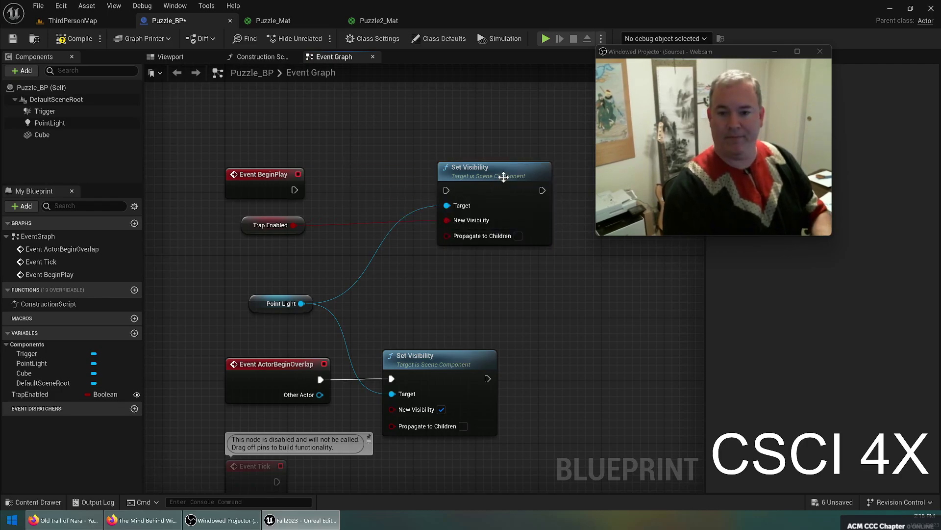
{"action": "left_click_drag", "start_coordinate": [294, 190], "coordinate": [389, 179]}
{"action": "left_click_drag", "start_coordinate": [231, 148], "coordinate": [431, 238]}
{"action": "key", "text": "q"}
{"action": "left_click", "coordinate": [284, 260]}
{"action": "key", "text": "ctrl+s"}
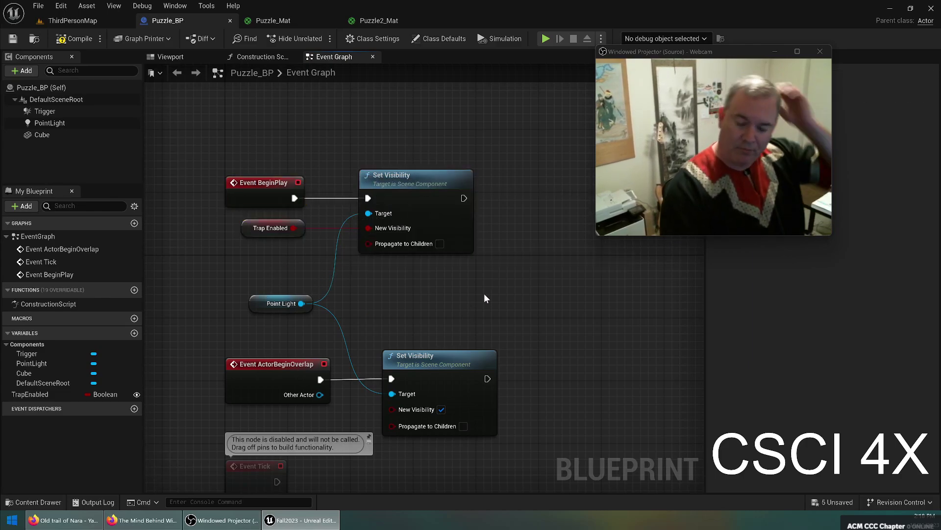
Return to ThirdPersonMap and review the Trap Enabled setting on the placed Puzzle_BP actor
{"action": "left_click", "coordinate": [260, 303]}
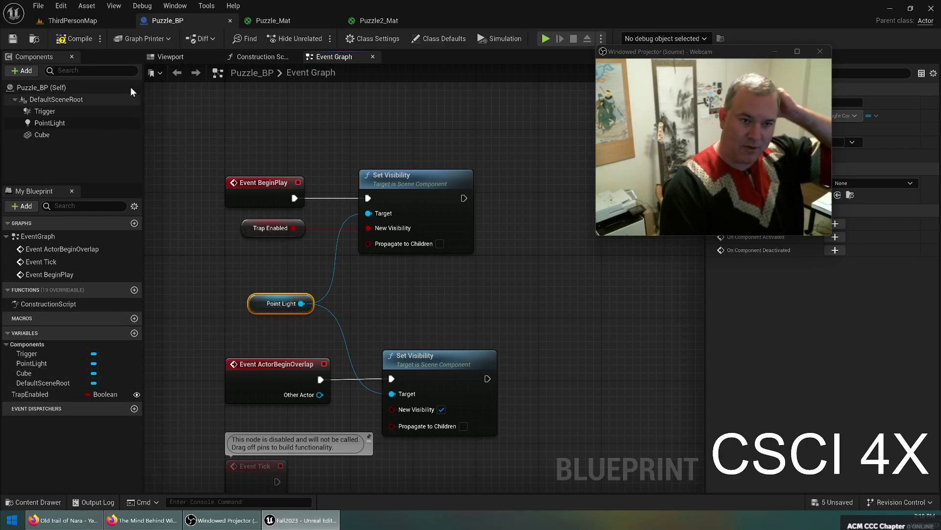
{"action": "left_click", "coordinate": [67, 20]}
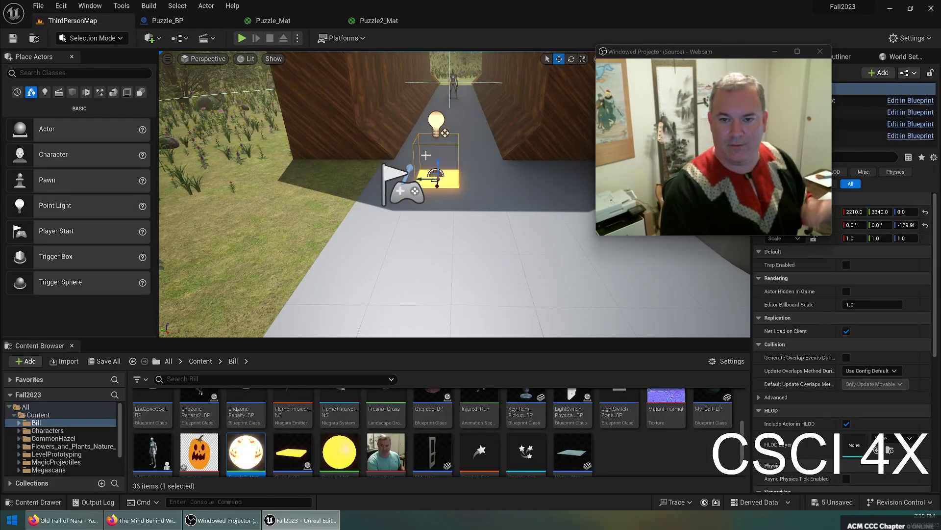
{"action": "left_click", "coordinate": [847, 266]}
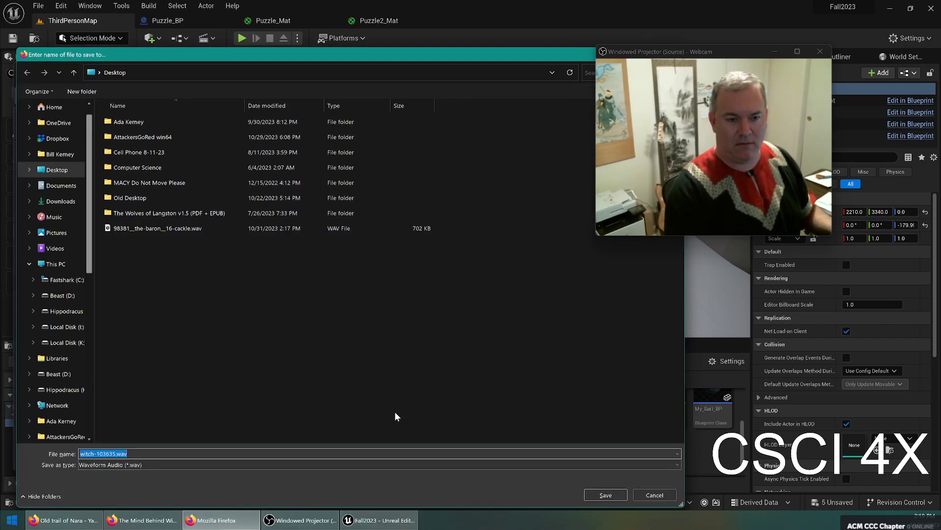
Save witch-103635.wav to the Desktop and, from the Import dialog, rename the baron cackle sound file as baron.wav
{"action": "left_click", "coordinate": [606, 493]}
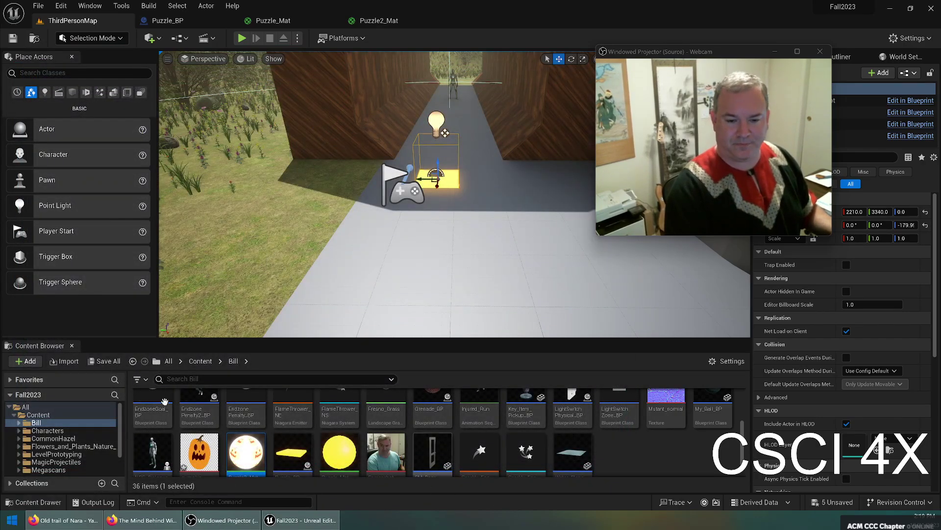
{"action": "left_click", "coordinate": [66, 362]}
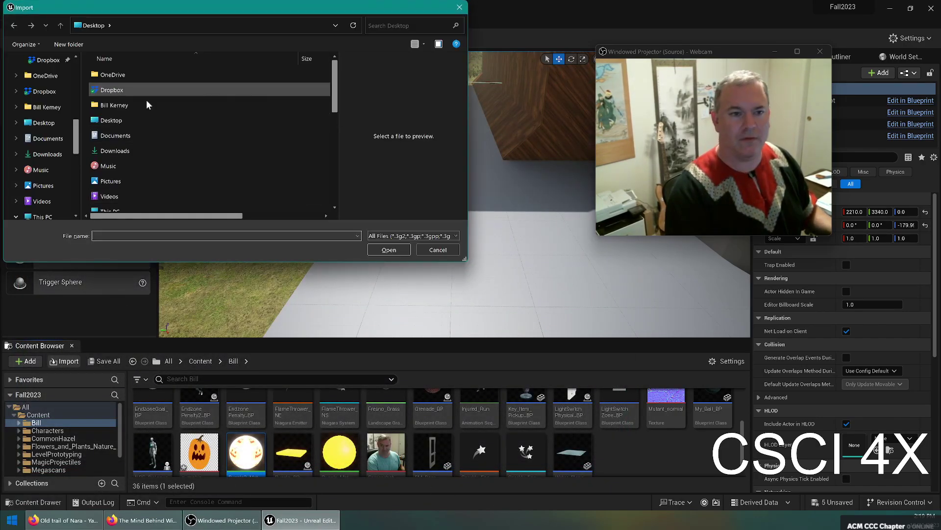
{"action": "scroll", "coordinate": [185, 190], "scroll_direction": "down", "scroll_amount": 1}
{"action": "left_click", "coordinate": [160, 204]}
{"action": "left_click", "coordinate": [185, 161]}
{"action": "left_click", "coordinate": [184, 161]}
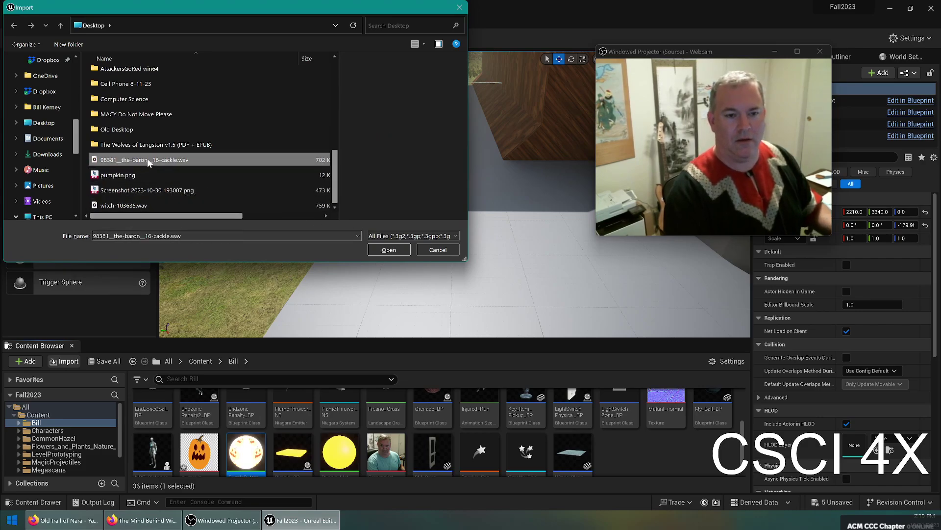
{"action": "type", "text": "baro"}
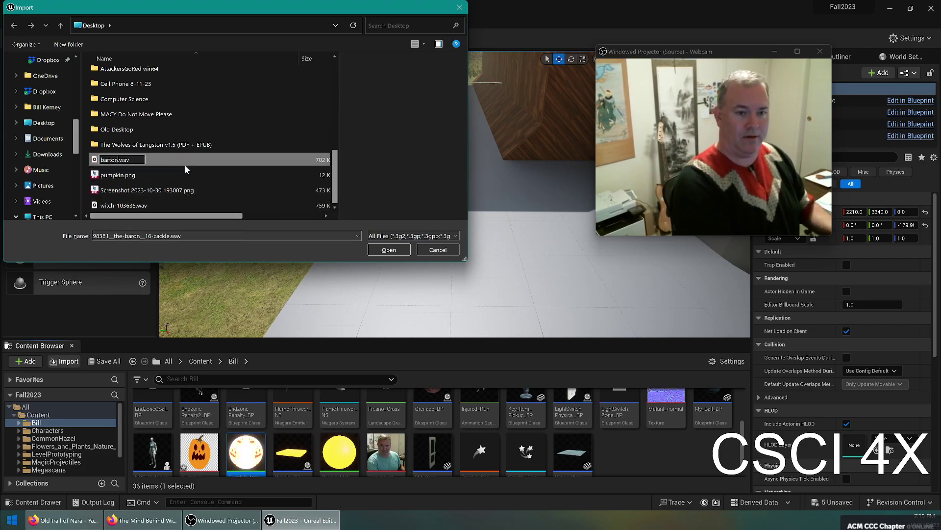
{"action": "type", "text": "n"}
{"action": "key", "text": "Return"}
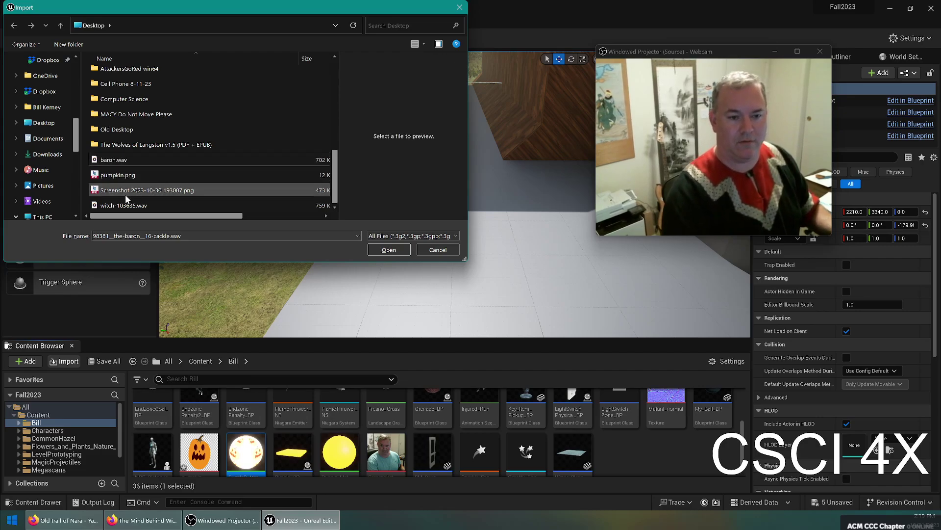
Rename the downloaded witch sound file as witch.wav
{"action": "left_click", "coordinate": [110, 203]}
{"action": "key", "text": "F2"}
{"action": "type", "text": "witch"}
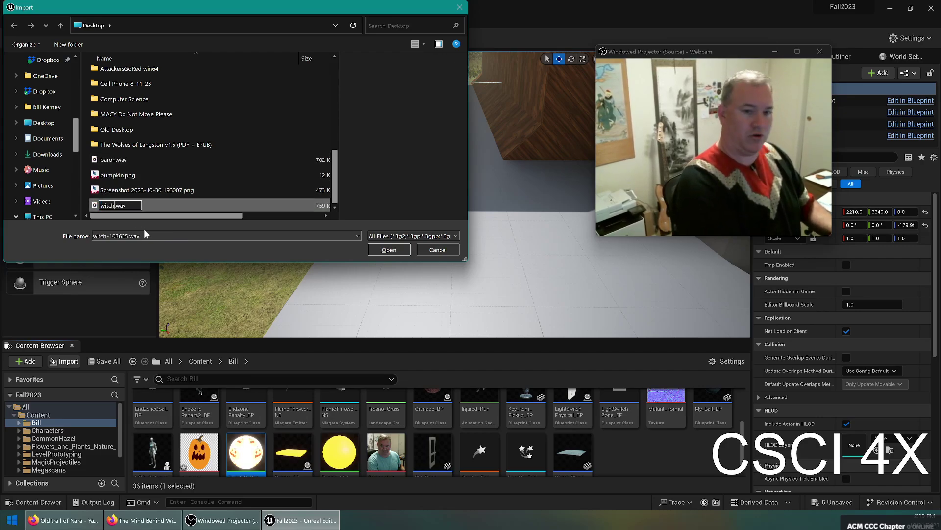
{"action": "key", "text": "Return"}
Import baron.wav and witch.wav together into the Bill folder and save all assets
{"action": "left_click", "coordinate": [122, 159]}
{"action": "left_click", "coordinate": [112, 206], "text": "ctrl"}
{"action": "left_click", "coordinate": [375, 249]}
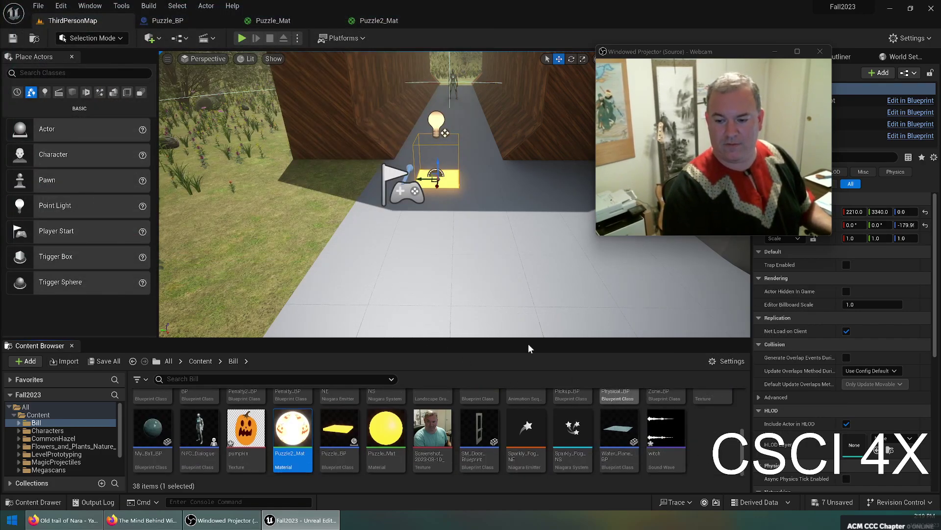
{"action": "left_click", "coordinate": [38, 6]}
{"action": "left_click", "coordinate": [88, 114]}
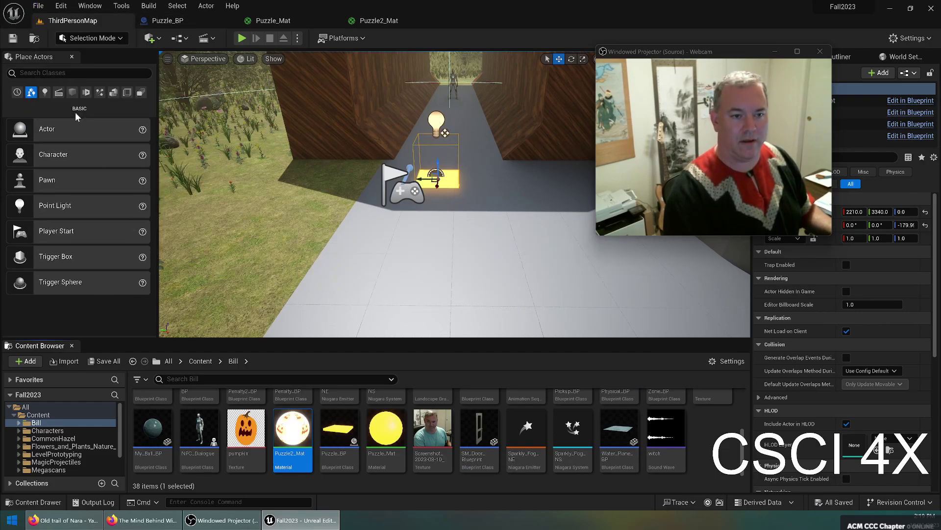
Create a Sound Cue asset named Cackle_Cue in the Bill folder
{"action": "left_click", "coordinate": [695, 435]}
{"action": "right_click", "coordinate": [702, 434]}
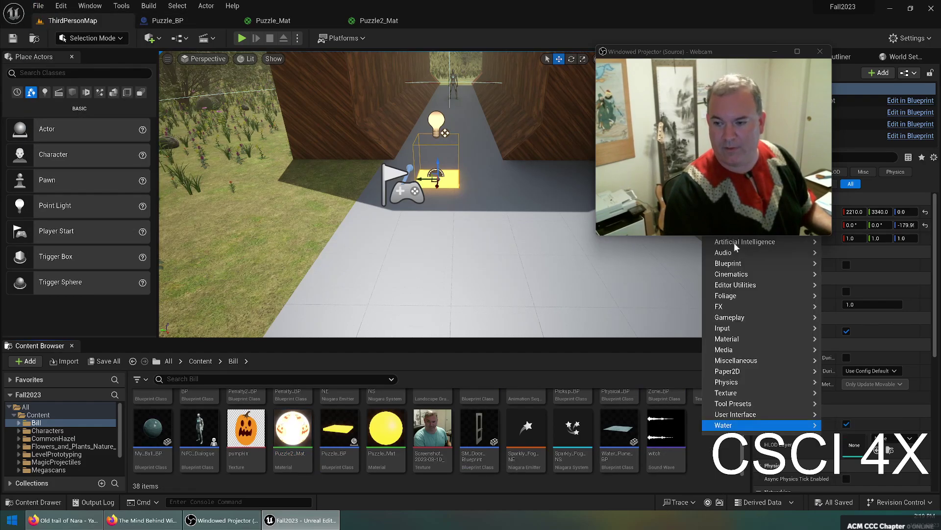
{"action": "left_click_drag", "start_coordinate": [711, 52], "coordinate": [382, 48]}
{"action": "right_click", "coordinate": [708, 435]}
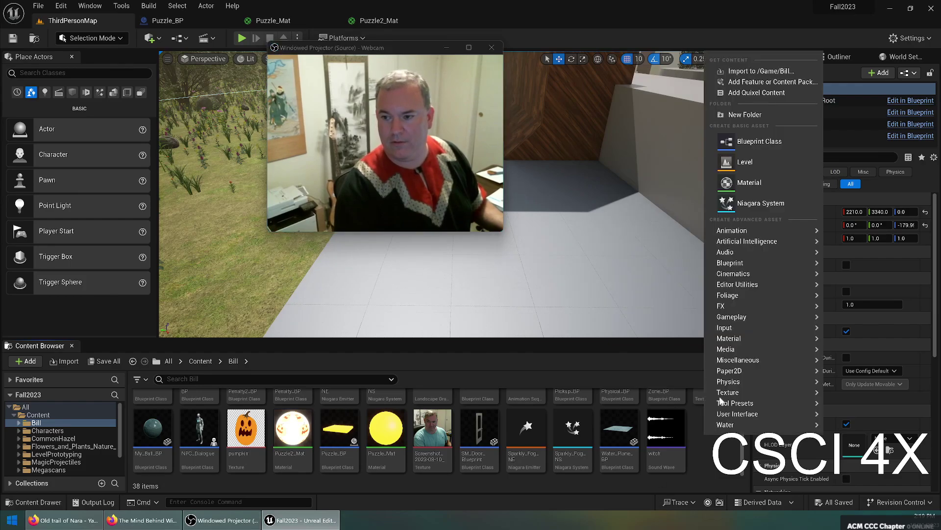
{"action": "mouse_move", "coordinate": [740, 263]}
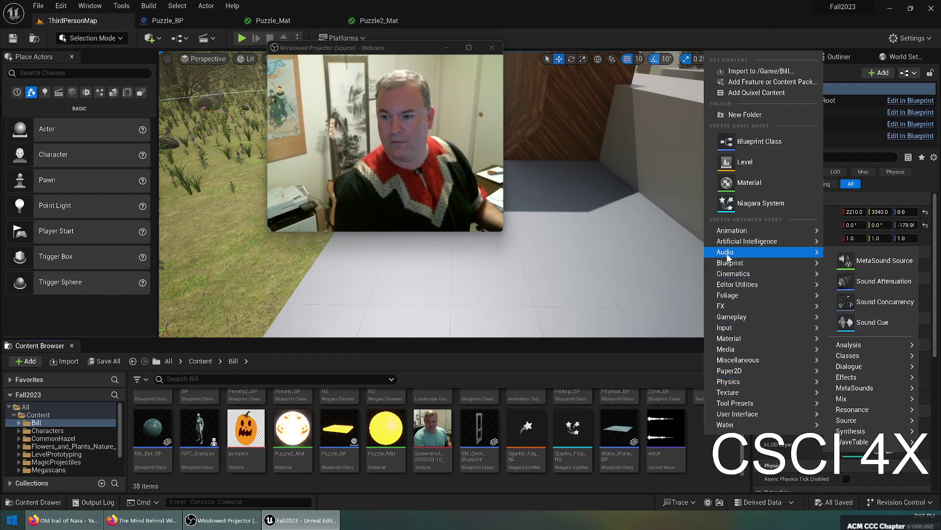
{"action": "left_click", "coordinate": [869, 322]}
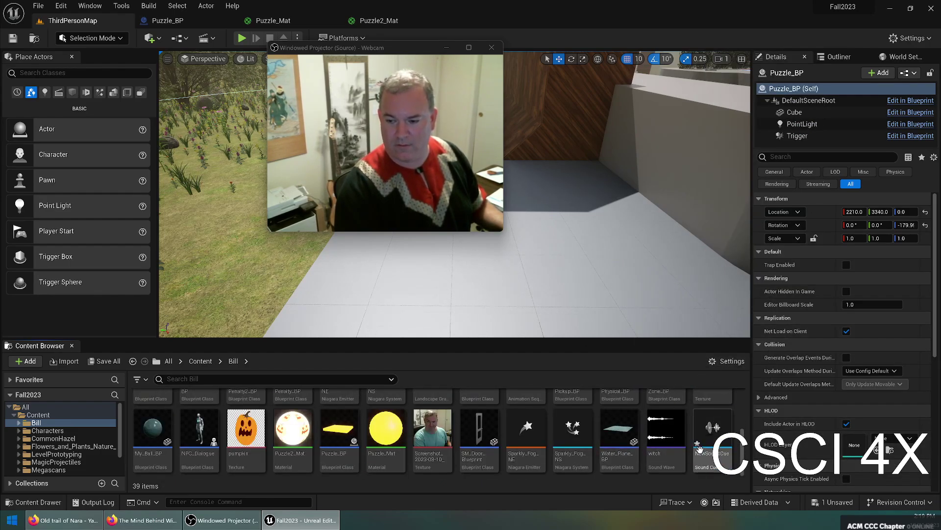
{"action": "scroll", "coordinate": [706, 447], "scroll_direction": "down", "scroll_amount": 1}
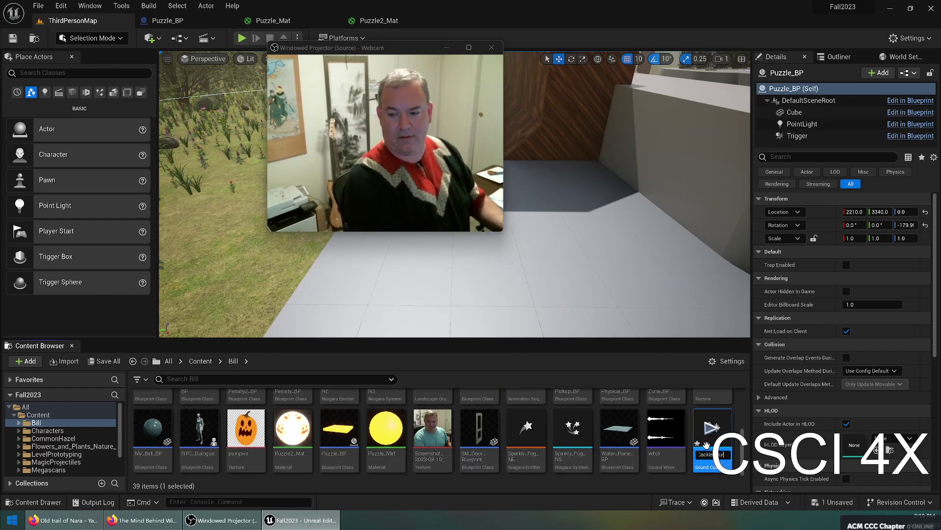
{"action": "scroll", "coordinate": [706, 444], "scroll_direction": "up", "scroll_amount": 2}
Open the Cackle_Cue sound cue for editing with its node graph unobstructed
{"action": "left_click", "coordinate": [669, 433]}
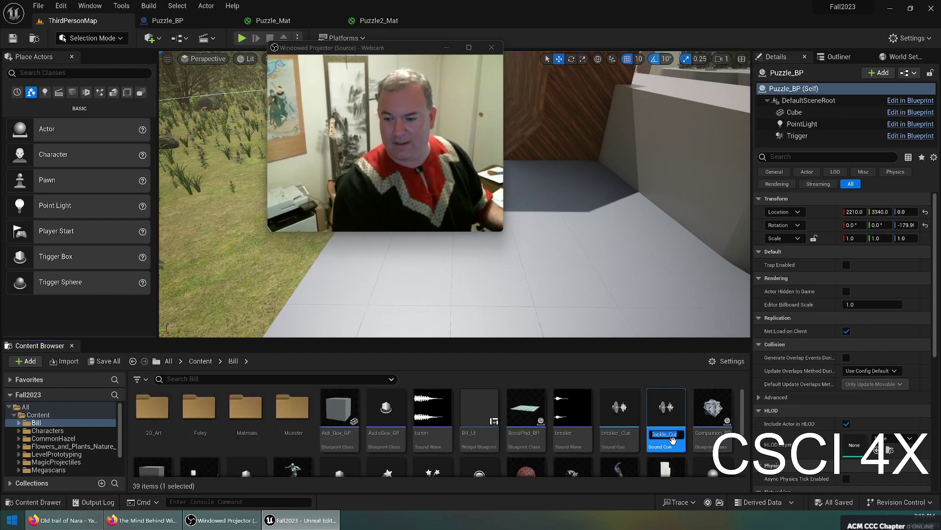
{"action": "double_click", "coordinate": [672, 440]}
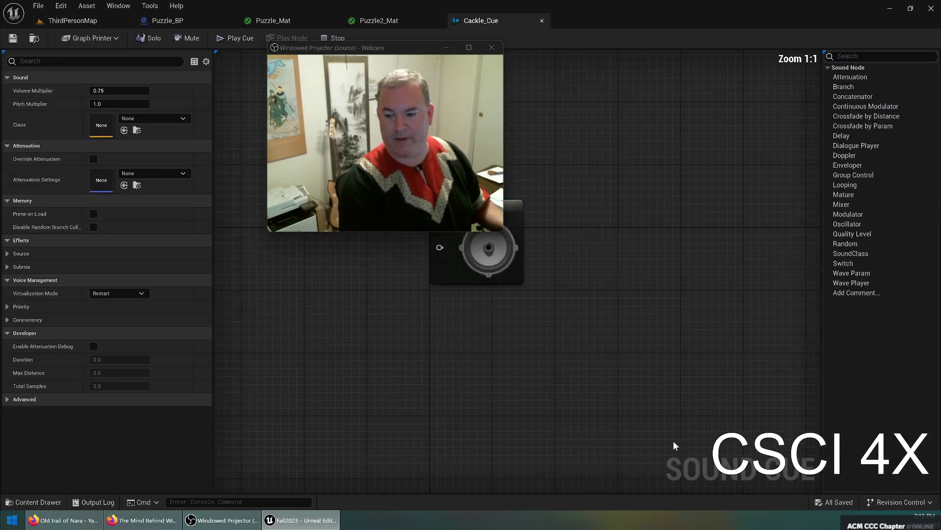
{"action": "left_click_drag", "start_coordinate": [369, 47], "coordinate": [688, 12]}
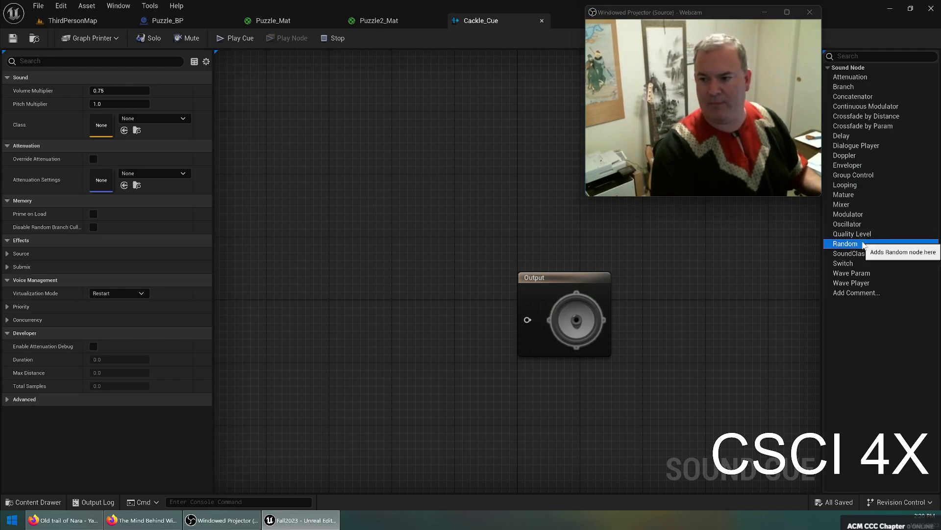
Add a Random node to the cue graph and float the cue editor over the level editor with the Bill folder's assets visible
{"action": "left_click_drag", "start_coordinate": [845, 243], "coordinate": [376, 266]}
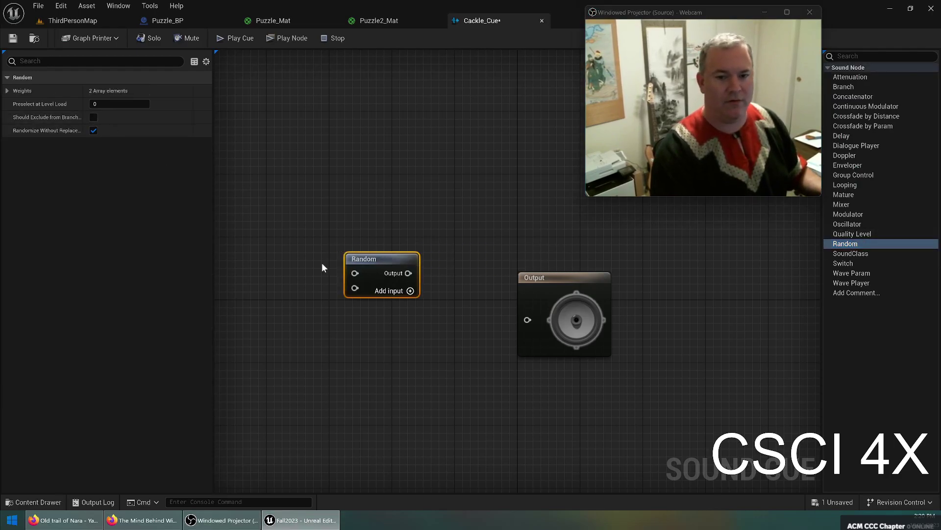
{"action": "left_click", "coordinate": [291, 162]}
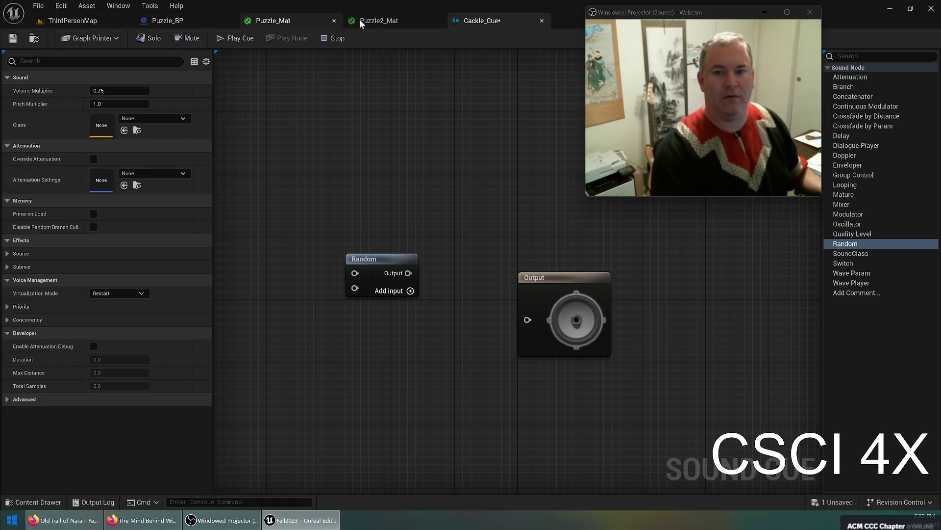
{"action": "left_click_drag", "start_coordinate": [467, 22], "coordinate": [542, 142]}
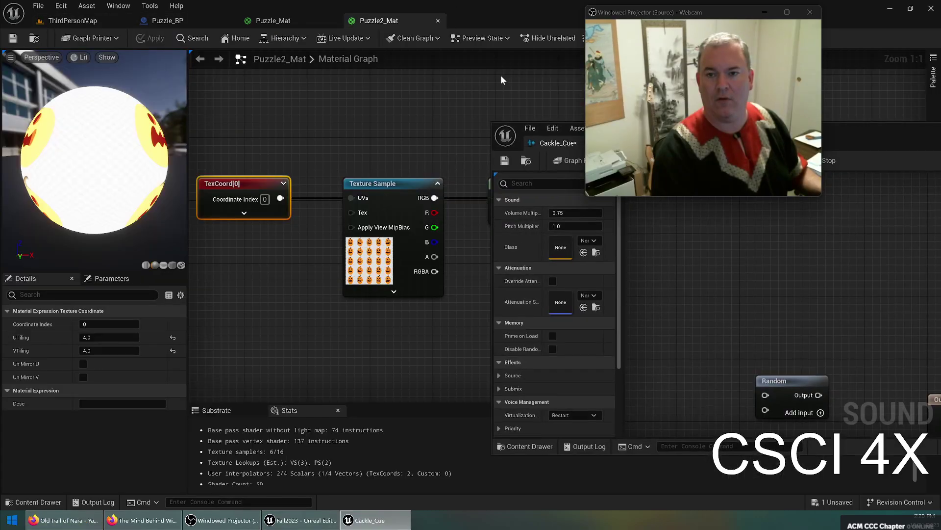
{"action": "left_click", "coordinate": [77, 23]}
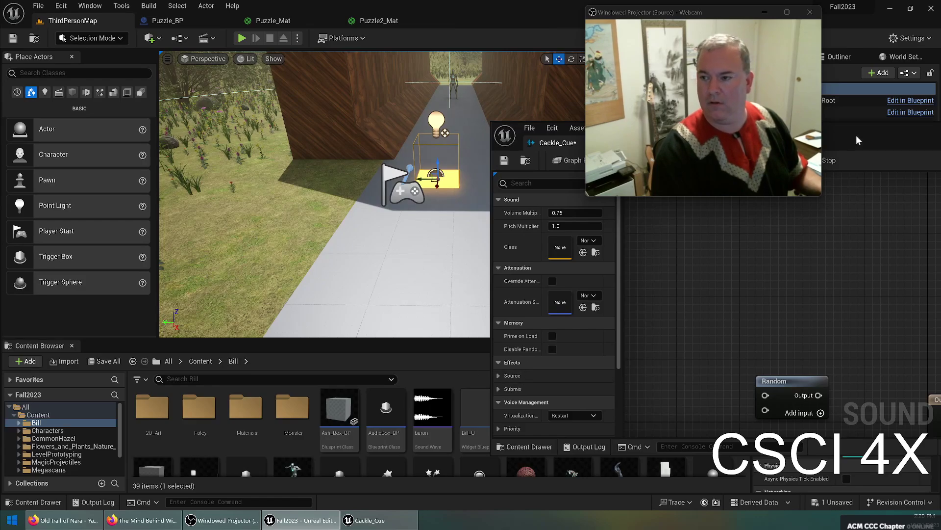
{"action": "left_click_drag", "start_coordinate": [856, 134], "coordinate": [451, 47]}
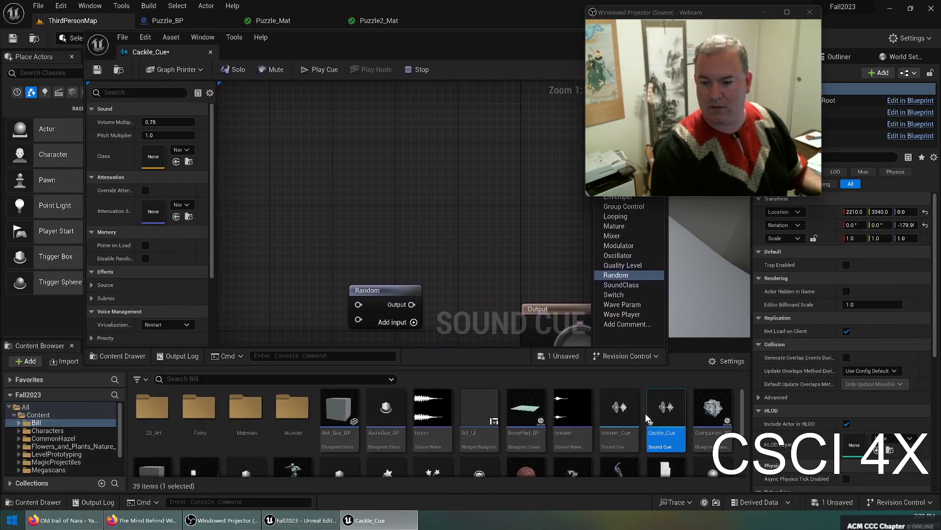
Add the witch and baron sound waves from the Bill folder to the cue graph as Wave Player nodes
{"action": "scroll", "coordinate": [686, 432], "scroll_direction": "down", "scroll_amount": 3}
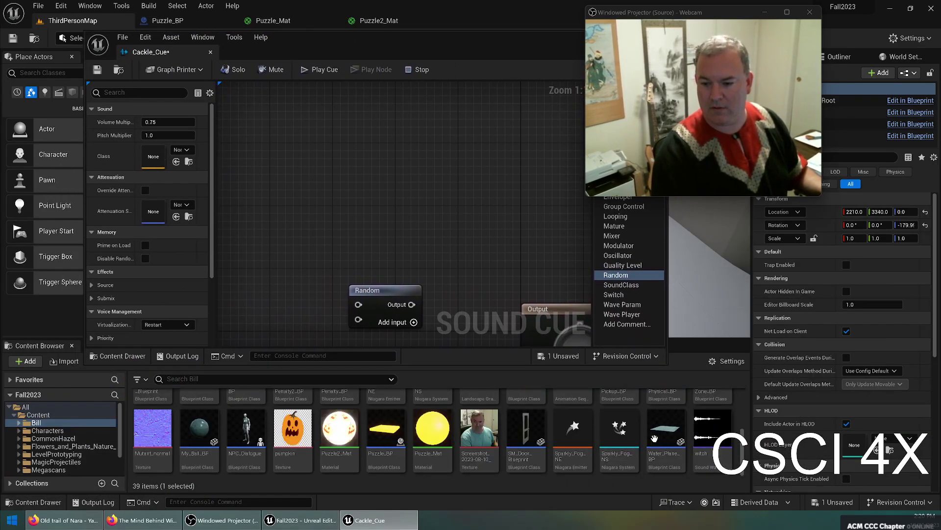
{"action": "scroll", "coordinate": [623, 427], "scroll_direction": "up", "scroll_amount": 1}
{"action": "scroll", "coordinate": [622, 426], "scroll_direction": "down", "scroll_amount": 1}
{"action": "left_click_drag", "start_coordinate": [705, 448], "coordinate": [323, 189]}
{"action": "scroll", "coordinate": [699, 430], "scroll_direction": "up", "scroll_amount": 2}
{"action": "scroll", "coordinate": [699, 430], "scroll_direction": "up", "scroll_amount": 2}
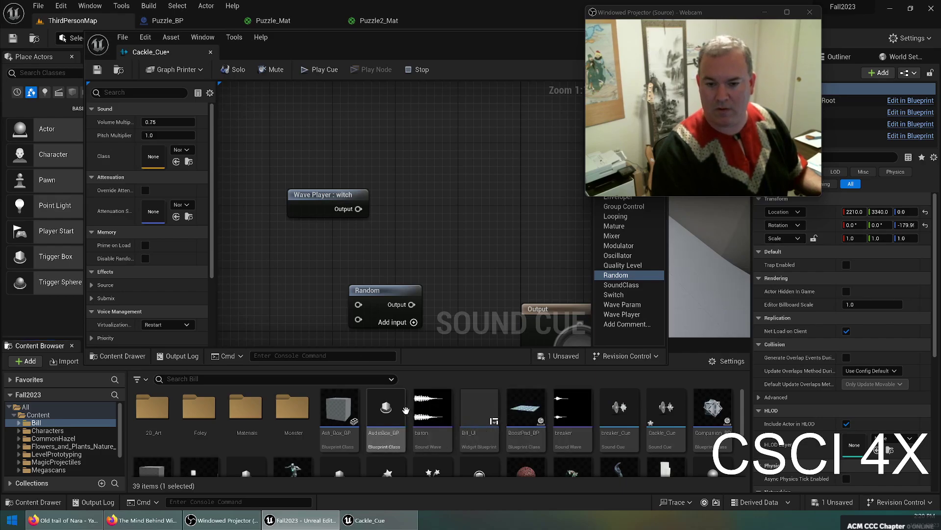
{"action": "left_click_drag", "start_coordinate": [440, 425], "coordinate": [257, 274]}
Maximize the cue editor, connect the witch and baron Wave Players to the Random node's two inputs, and straighten the connections
{"action": "double_click", "coordinate": [427, 41]}
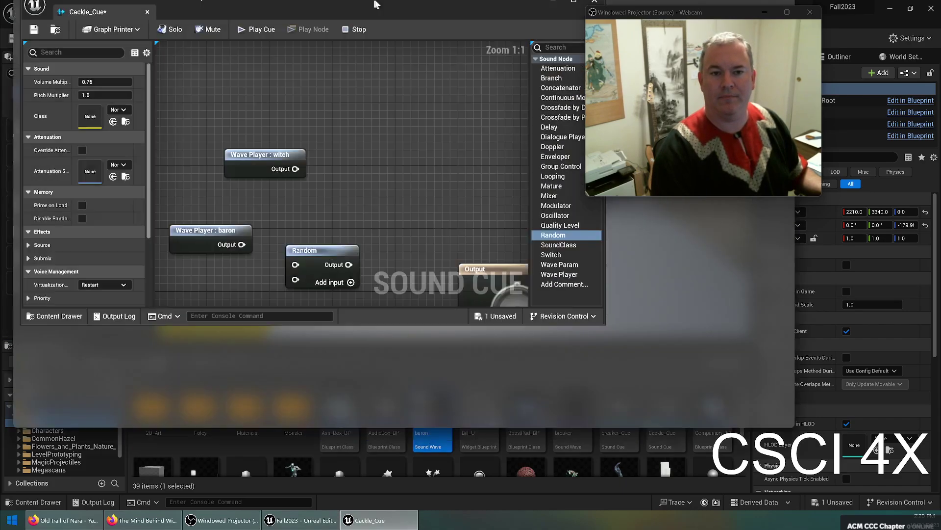
{"action": "left_click_drag", "start_coordinate": [663, 17], "coordinate": [761, 19]}
{"action": "left_click_drag", "start_coordinate": [385, 260], "coordinate": [406, 227]}
{"action": "left_click_drag", "start_coordinate": [363, 205], "coordinate": [379, 243]}
{"action": "left_click_drag", "start_coordinate": [302, 253], "coordinate": [379, 256]}
{"action": "left_click_drag", "start_coordinate": [245, 131], "coordinate": [354, 312]}
{"action": "left_click_drag", "start_coordinate": [273, 111], "coordinate": [420, 297]}
{"action": "key", "text": "q"}
{"action": "left_click", "coordinate": [332, 304]}
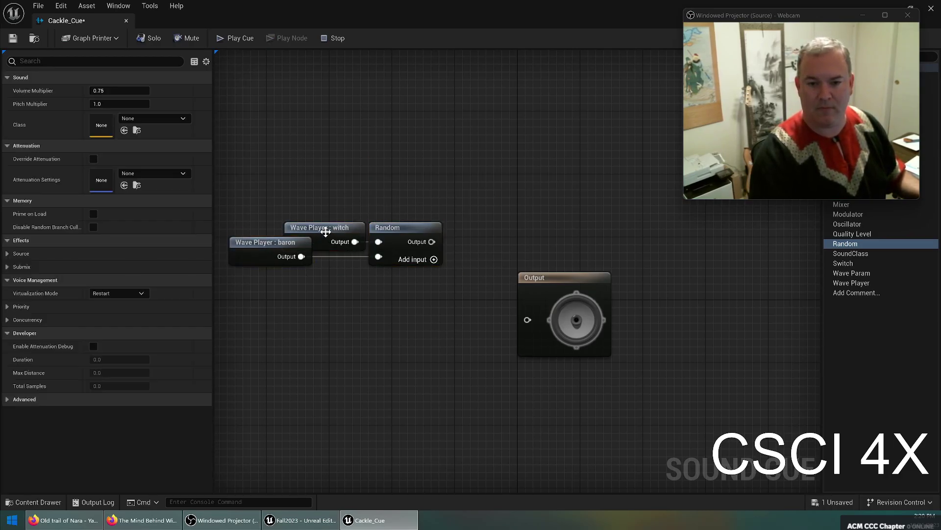
Stack the witch Wave Player above the baron one and align the two nodes in a column
{"action": "left_click_drag", "start_coordinate": [323, 227], "coordinate": [267, 204]}
{"action": "left_click", "coordinate": [319, 312]}
{"action": "left_click", "coordinate": [272, 214]}
{"action": "left_click", "coordinate": [261, 243], "text": "shift"}
{"action": "right_click", "coordinate": [261, 243]}
{"action": "mouse_move", "coordinate": [345, 296]}
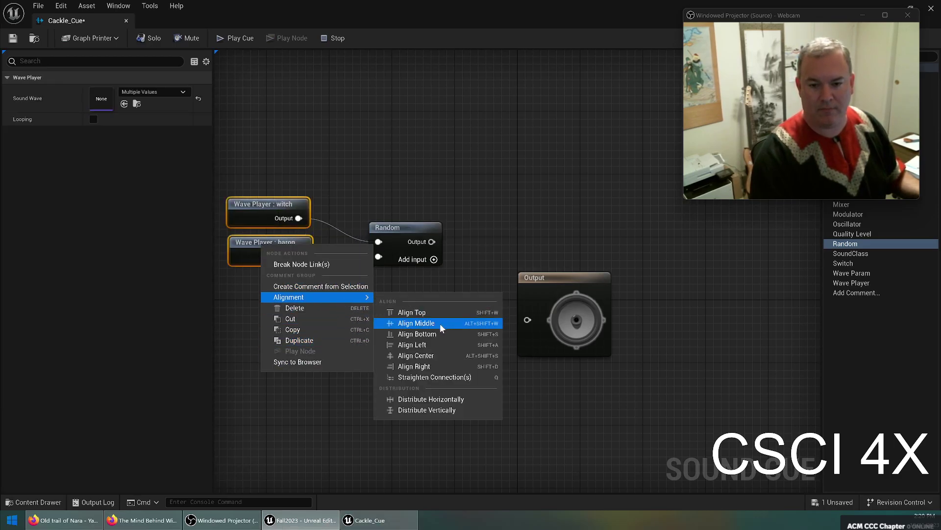
{"action": "left_click", "coordinate": [444, 349]}
{"action": "left_click", "coordinate": [372, 334]}
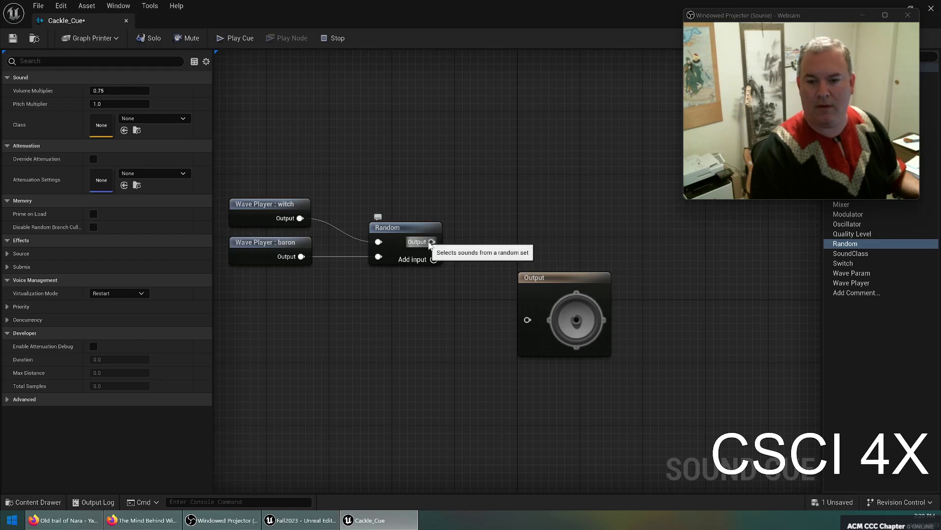
Insert a Modulator node between Random and Output, wire it to both, and straighten the connections
{"action": "left_click_drag", "start_coordinate": [553, 277], "coordinate": [560, 209]}
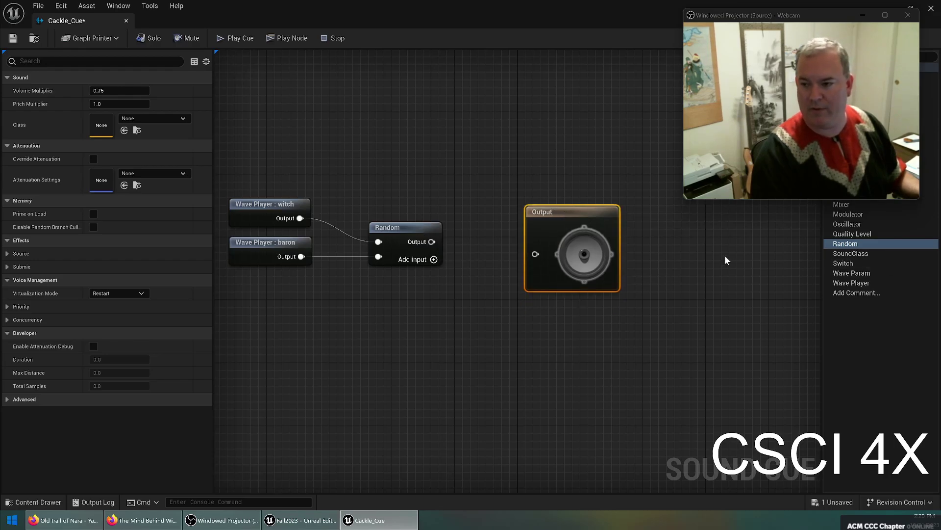
{"action": "left_click_drag", "start_coordinate": [878, 214], "coordinate": [597, 162]}
{"action": "left_click_drag", "start_coordinate": [578, 210], "coordinate": [695, 241]}
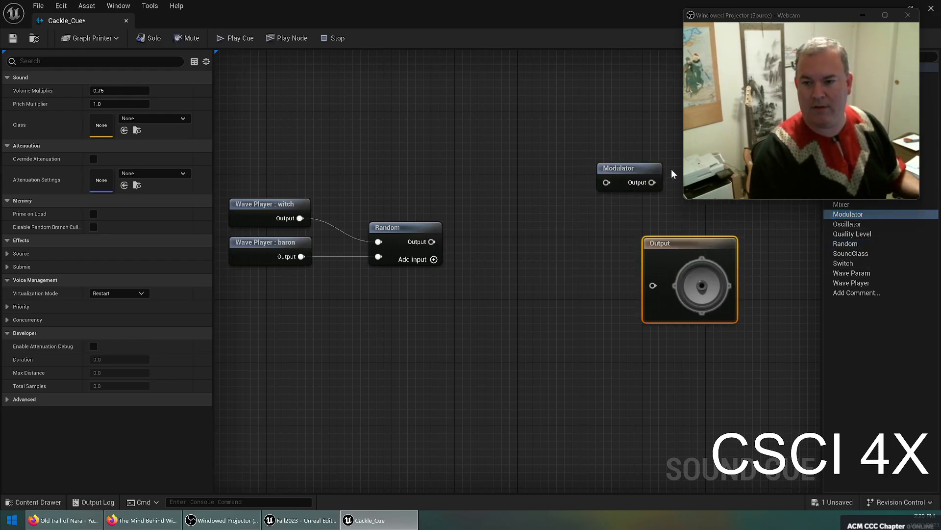
{"action": "left_click_drag", "start_coordinate": [616, 166], "coordinate": [476, 256]}
{"action": "left_click_drag", "start_coordinate": [663, 261], "coordinate": [583, 217]}
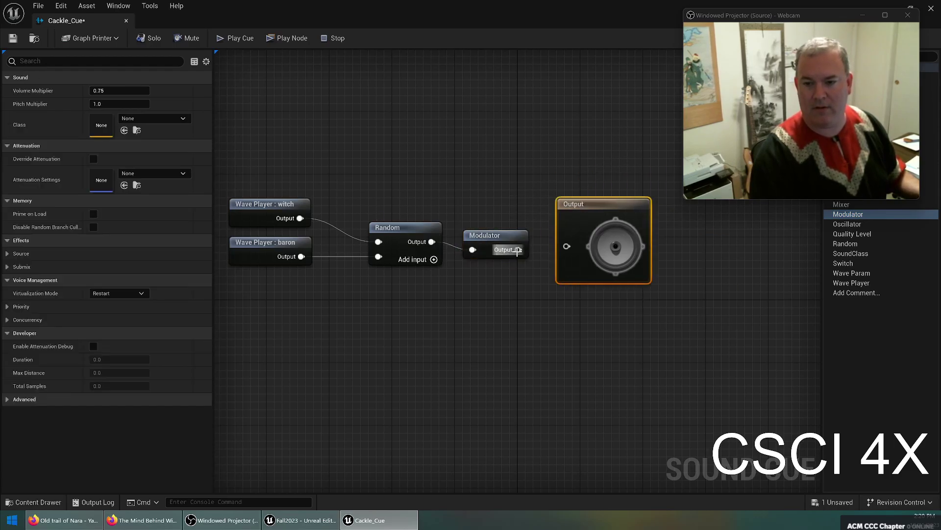
{"action": "left_click_drag", "start_coordinate": [518, 249], "coordinate": [568, 245]}
{"action": "left_click_drag", "start_coordinate": [408, 182], "coordinate": [599, 293]}
{"action": "key", "text": "q"}
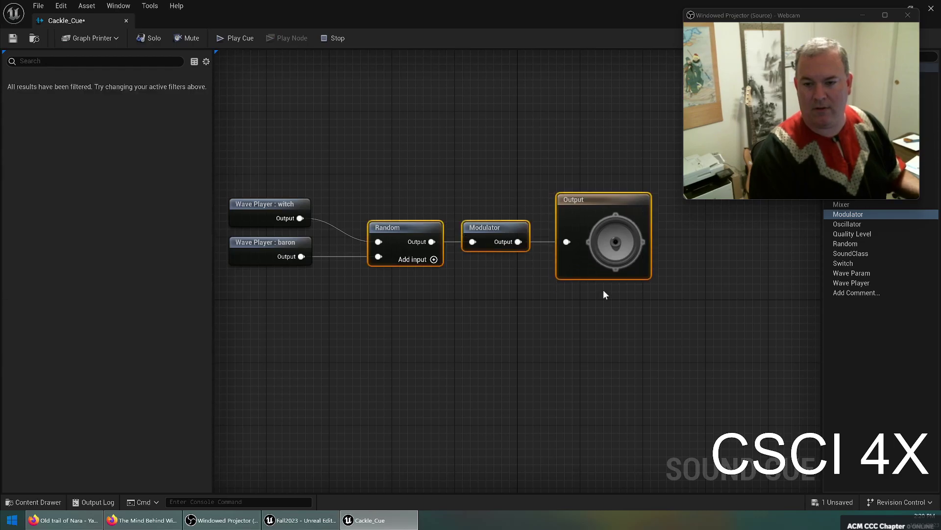
{"action": "left_click", "coordinate": [499, 307]}
Select the Modulator node, save the sound cue, and preview the cue twice
{"action": "left_click", "coordinate": [503, 229]}
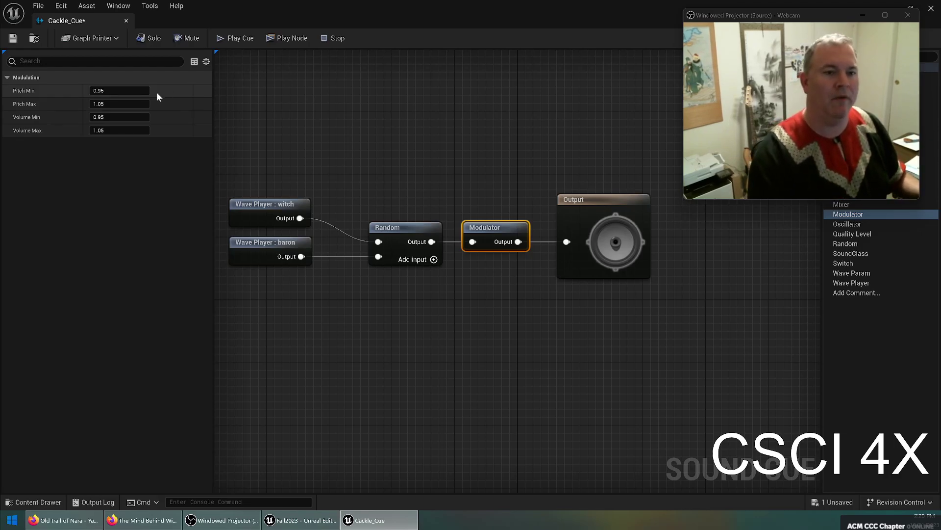
{"action": "key", "text": "ctrl+s"}
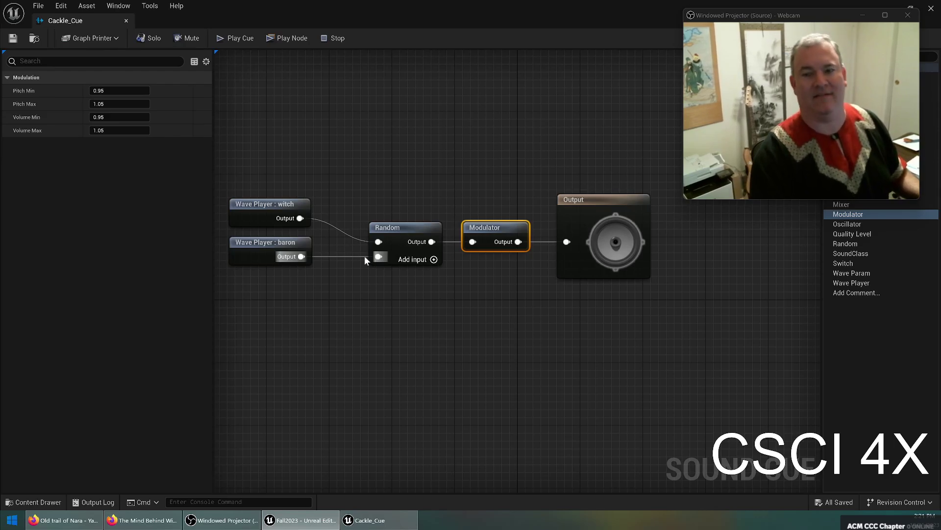
{"action": "left_click_drag", "start_coordinate": [364, 255], "coordinate": [378, 257]}
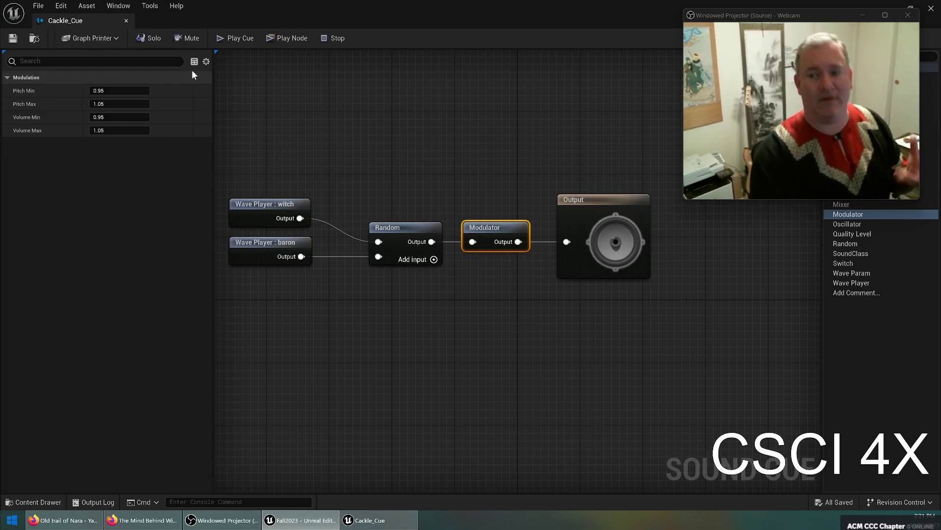
{"action": "left_click", "coordinate": [238, 39]}
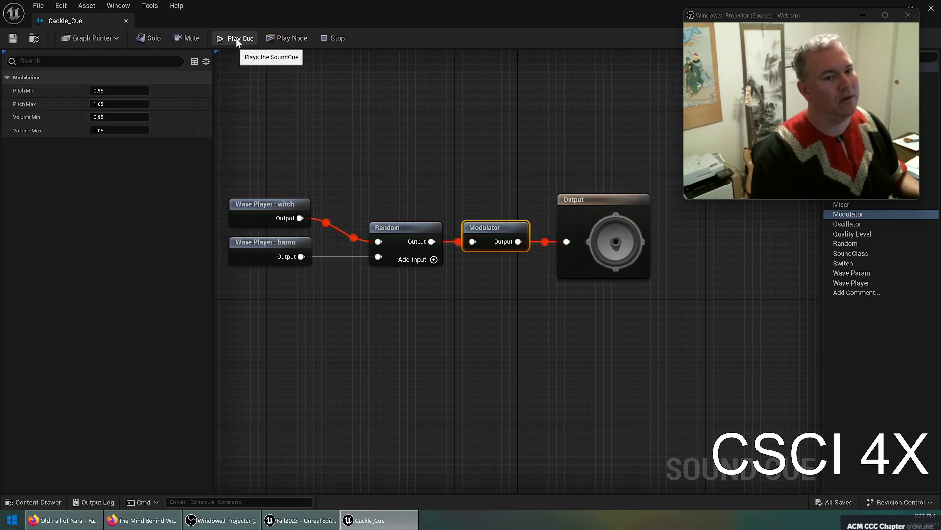
{"action": "left_click", "coordinate": [235, 41]}
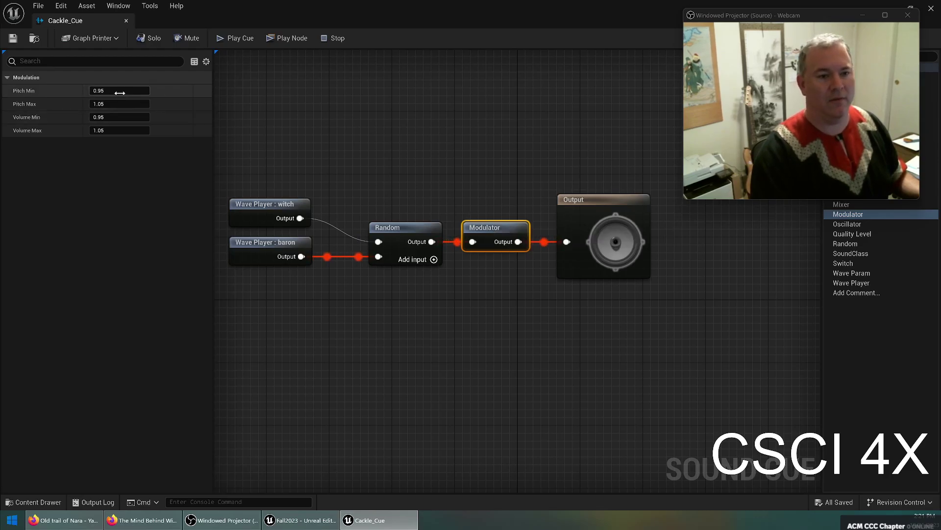
Set the Modulator's Pitch Min to 0.8 and Pitch Max to 1.2, save the cue, and preview it
{"action": "type", "text": "0.8"}
{"action": "key", "text": "Tab"}
{"action": "type", "text": "1.2"}
{"action": "key", "text": "Return"}
{"action": "key", "text": "ctrl+s"}
{"action": "left_click", "coordinate": [235, 37]}
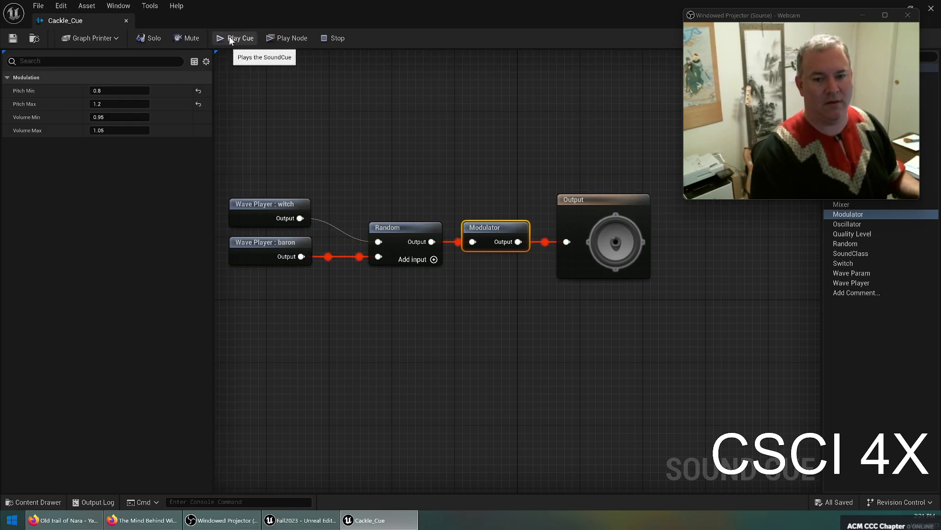
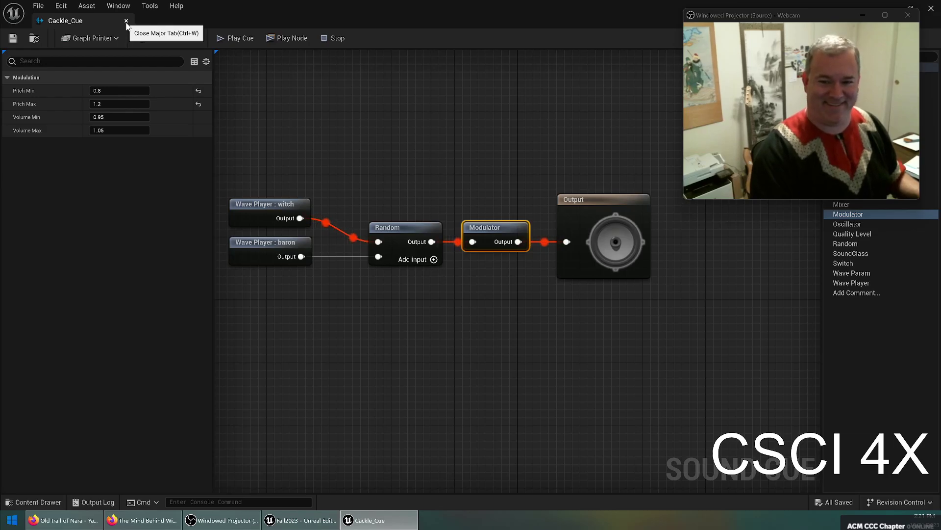
Close the Cackle_Cue editor and bring up the Puzzle_BP event graph
{"action": "right_click_drag", "start_coordinate": [656, 178], "coordinate": [483, 174]}
{"action": "mouse_move", "coordinate": [749, 19]}
{"action": "left_mouse_down"}
{"action": "mouse_move", "coordinate": [543, 31]}
{"action": "mouse_move", "coordinate": [675, 37]}
{"action": "mouse_move", "coordinate": [622, 29]}
{"action": "mouse_move", "coordinate": [755, 24]}
{"action": "left_mouse_up"}
{"action": "left_click", "coordinate": [484, 125]}
{"action": "left_click", "coordinate": [125, 21]}
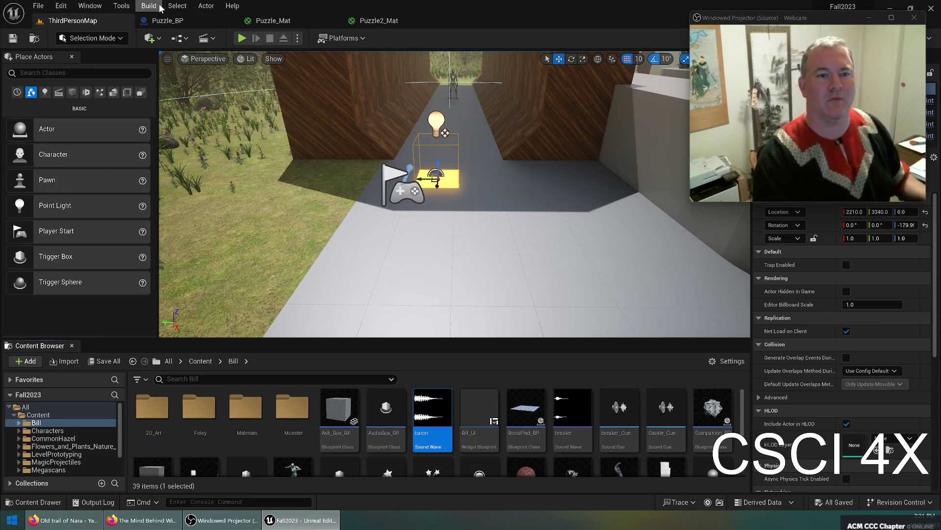
{"action": "left_click", "coordinate": [160, 22]}
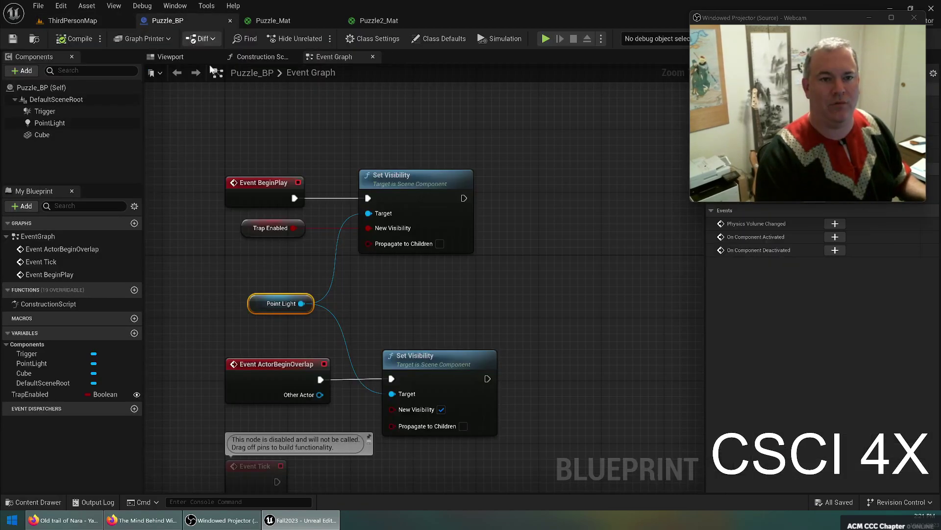
Make room after Event ActorBeginOverlap, delete the disabled Event Tick node, and place a Trap Enabled getter below the overlap event
{"action": "left_click_drag", "start_coordinate": [420, 248], "coordinate": [584, 247]}
{"action": "left_click_drag", "start_coordinate": [29, 395], "coordinate": [415, 335]}
{"action": "left_click", "coordinate": [234, 355]}
{"action": "key", "text": "Delete"}
{"action": "left_click_drag", "start_coordinate": [30, 382], "coordinate": [244, 372], "text": "ctrl"}
Add a Branch node and connect Event ActorBeginOverlap's execution output to it
{"action": "right_click", "coordinate": [369, 319]}
{"action": "left_click", "coordinate": [319, 328]}
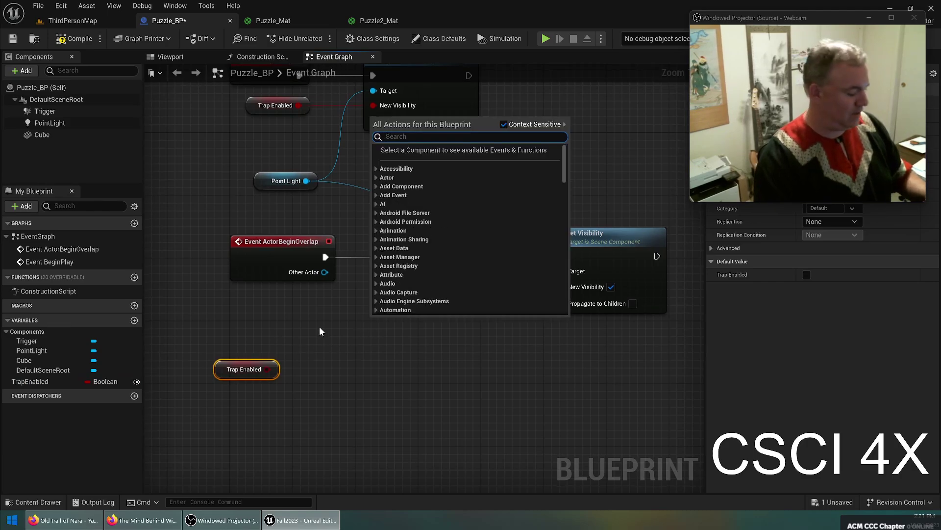
{"action": "key", "text": "b"}
{"action": "left_click", "coordinate": [420, 296]}
{"action": "left_click_drag", "start_coordinate": [445, 298], "coordinate": [397, 246]}
{"action": "left_click_drag", "start_coordinate": [326, 256], "coordinate": [368, 256]}
{"action": "left_click", "coordinate": [375, 255]}
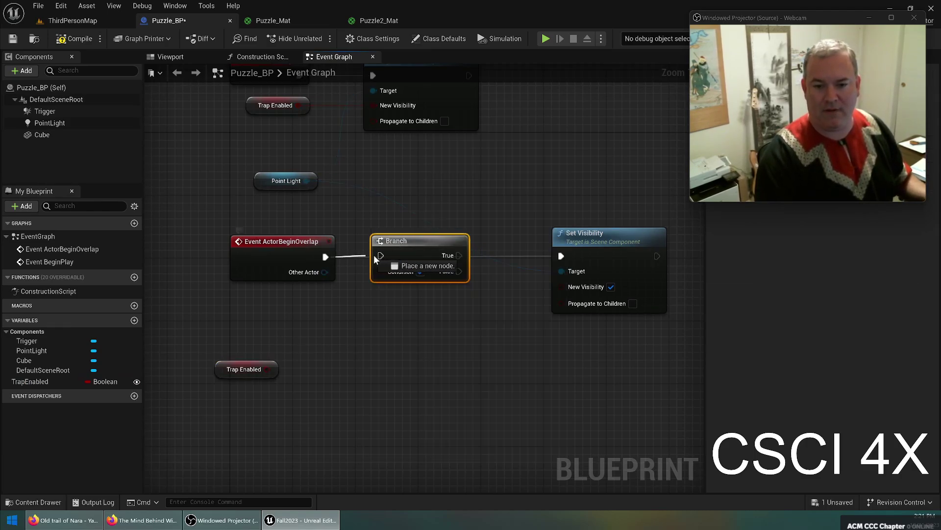
{"action": "left_click", "coordinate": [277, 237], "text": "shift"}
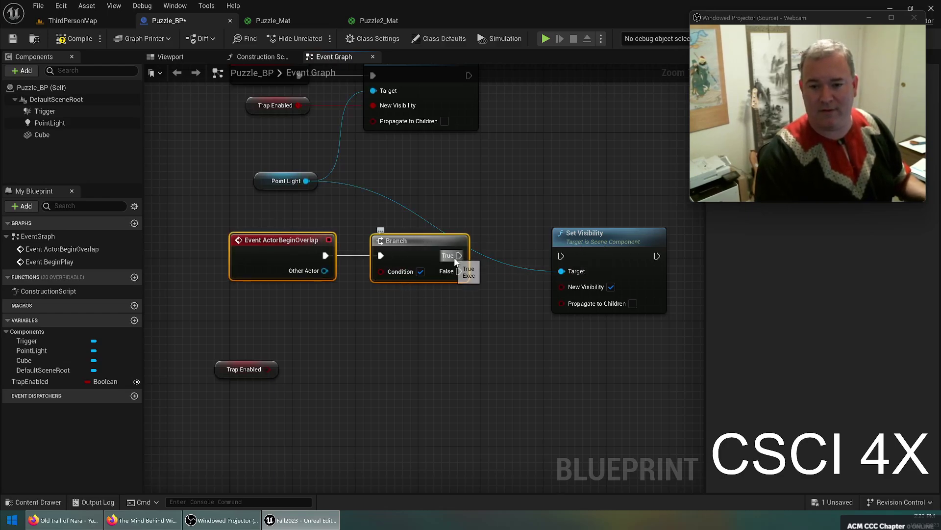
Connect the Branch's False output to the overlap Set Visibility node and use Trap Enabled as the Branch condition
{"action": "left_click_drag", "start_coordinate": [458, 255], "coordinate": [398, 366]}
{"action": "left_click_drag", "start_coordinate": [458, 271], "coordinate": [561, 256]}
{"action": "right_click_drag", "start_coordinate": [472, 350], "coordinate": [434, 347]}
{"action": "left_click_drag", "start_coordinate": [228, 366], "coordinate": [341, 272]}
{"action": "left_click_drag", "start_coordinate": [184, 362], "coordinate": [238, 299]}
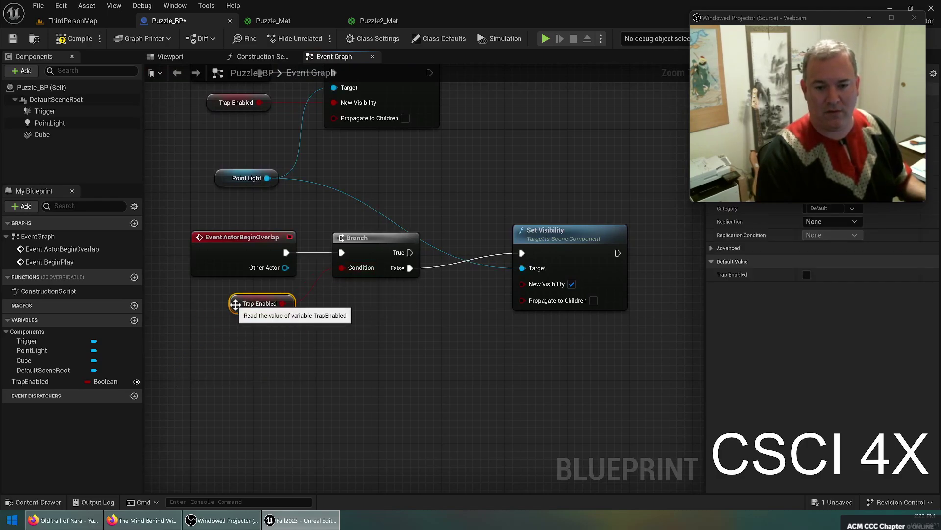
{"action": "left_click", "coordinate": [416, 371]}
Move Set Visibility below the Branch, chain a Play Sound at Location node after it, and add a Trigger reference underneath
{"action": "left_click_drag", "start_coordinate": [545, 240], "coordinate": [505, 333]}
{"action": "right_click_drag", "start_coordinate": [431, 380], "coordinate": [313, 321]}
{"action": "right_click_drag", "start_coordinate": [476, 296], "coordinate": [388, 268]}
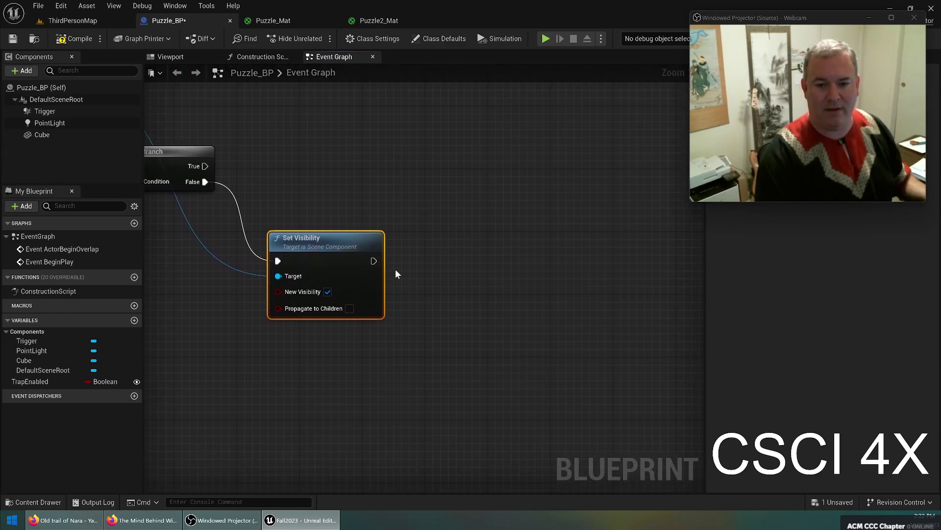
{"action": "left_click_drag", "start_coordinate": [374, 260], "coordinate": [401, 263]}
{"action": "type", "text": "play sound at loc"}
{"action": "left_click", "coordinate": [484, 303]}
{"action": "left_click_drag", "start_coordinate": [395, 273], "coordinate": [434, 250]}
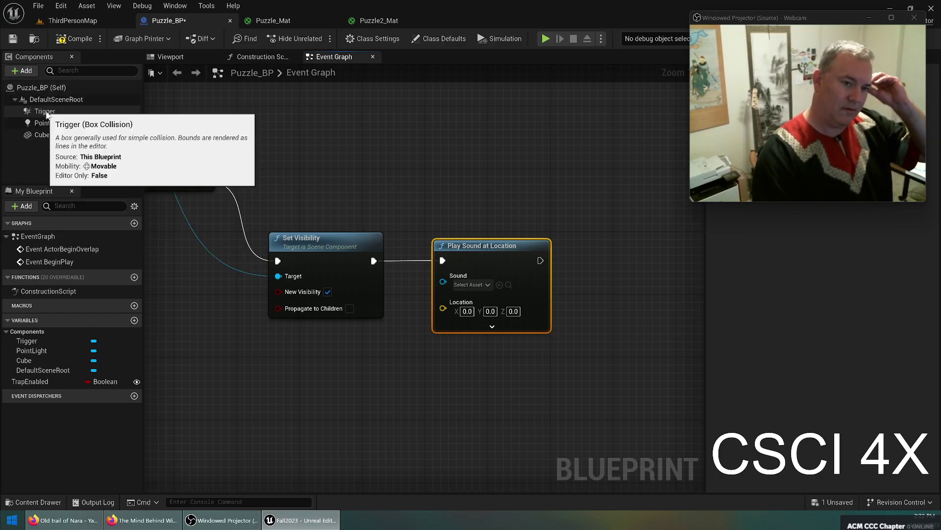
{"action": "left_click_drag", "start_coordinate": [51, 114], "coordinate": [304, 369]}
{"action": "type", "text": "getr world lo"}
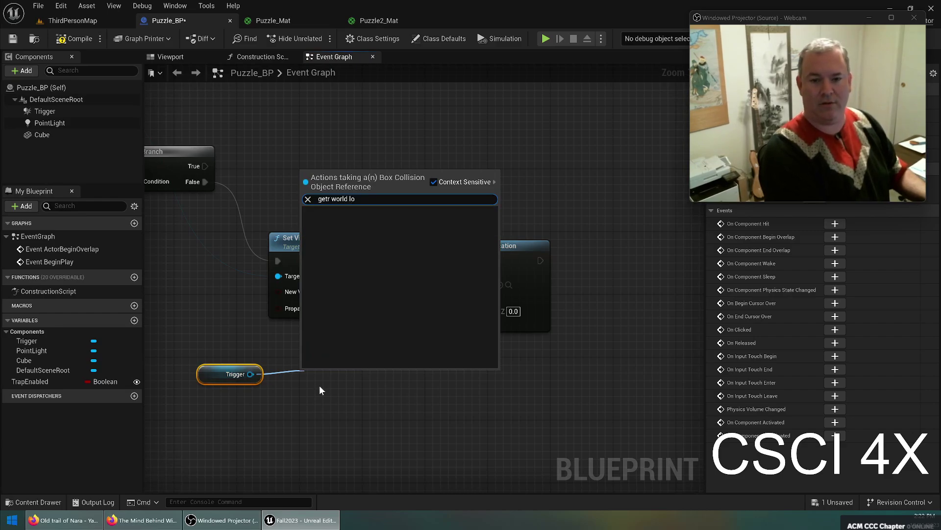
{"action": "key", "text": "BackSpace"}
{"action": "key", "text": "BackSpace"}
{"action": "key", "text": "BackSpace"}
{"action": "key", "text": "BackSpace"}
{"action": "key", "text": "BackSpace"}
{"action": "key", "text": "BackSpace"}
{"action": "key", "text": "BackSpace"}
{"action": "key", "text": "BackSpace"}
{"action": "key", "text": "BackSpace"}
{"action": "key", "text": "BackSpace"}
{"action": "type", "text": "worl"}
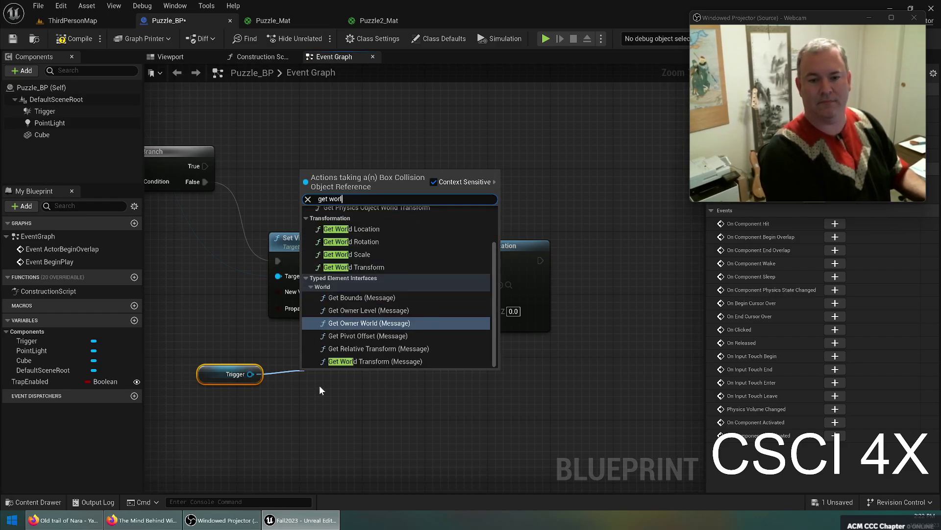
{"action": "type", "text": "d locationm"}
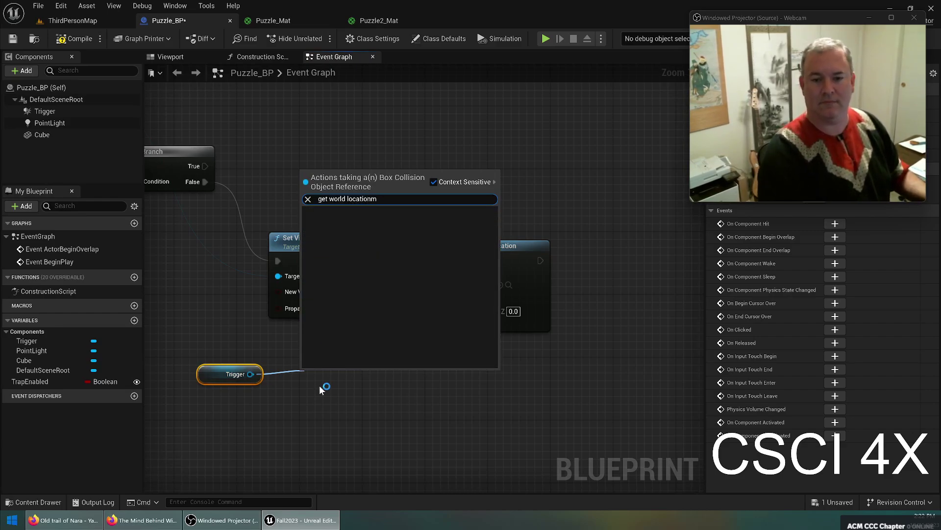
{"action": "key", "text": "BackSpace"}
{"action": "key", "text": "Return"}
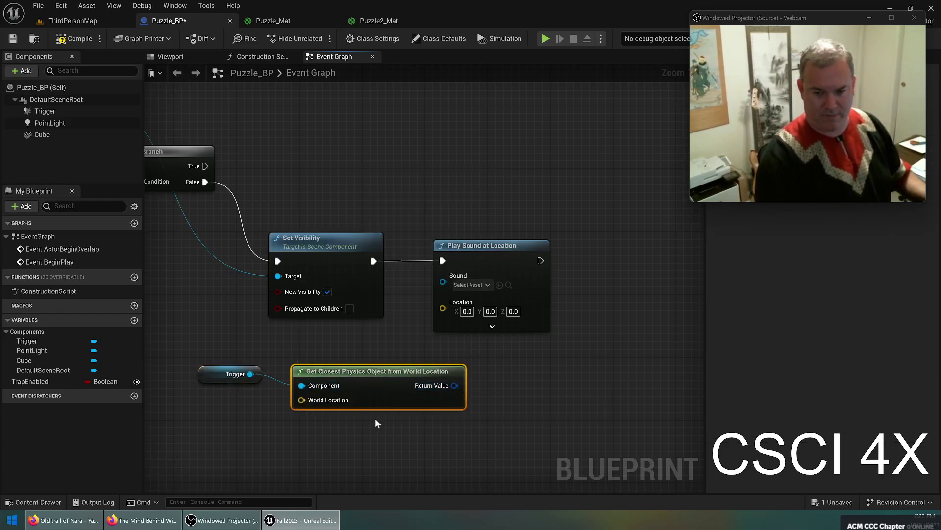
{"action": "key", "text": "Delete"}
Add a Get World Location node from the Trigger reference, feed its result into Play Sound's Location, and tidy both nodes underneath
{"action": "left_click_drag", "start_coordinate": [247, 374], "coordinate": [339, 381]}
{"action": "type", "text": "get world"}
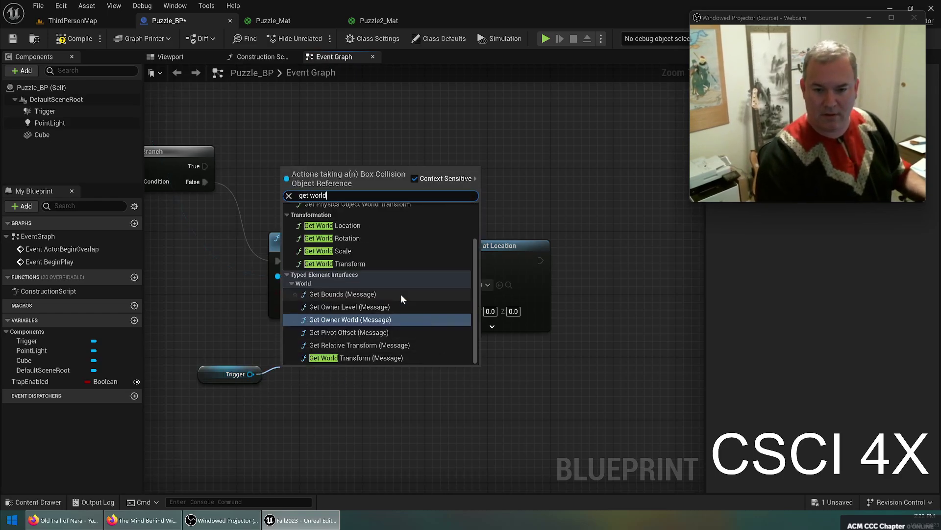
{"action": "left_click", "coordinate": [359, 225]}
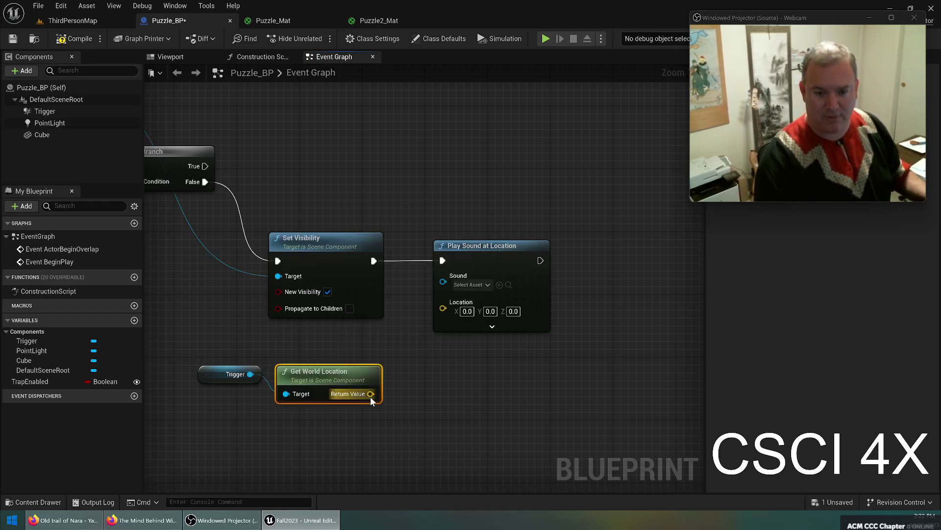
{"action": "left_click_drag", "start_coordinate": [371, 393], "coordinate": [451, 311]}
{"action": "key", "text": "q"}
{"action": "left_click_drag", "start_coordinate": [213, 355], "coordinate": [303, 340]}
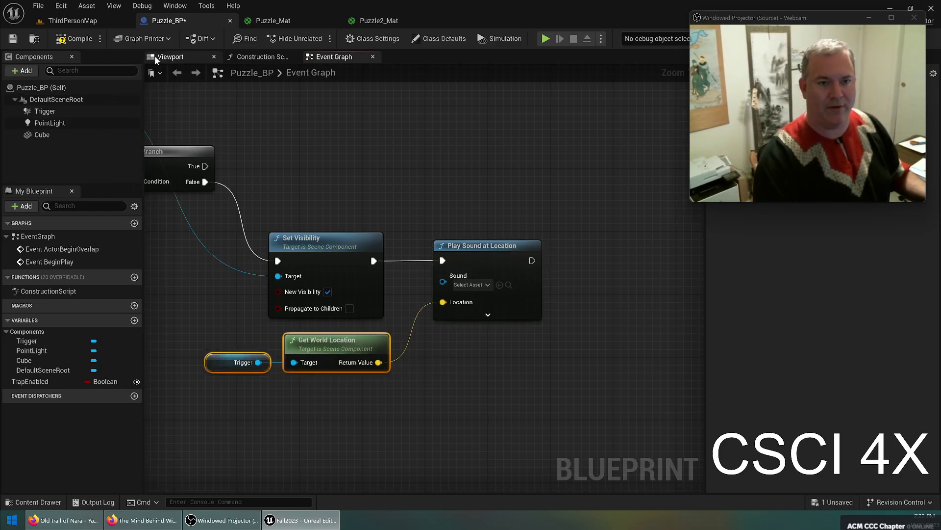
Set the overlap Play Sound at Location node's sound to Cackle_Cue and move the node closer to Set Visibility
{"action": "left_click", "coordinate": [169, 57]}
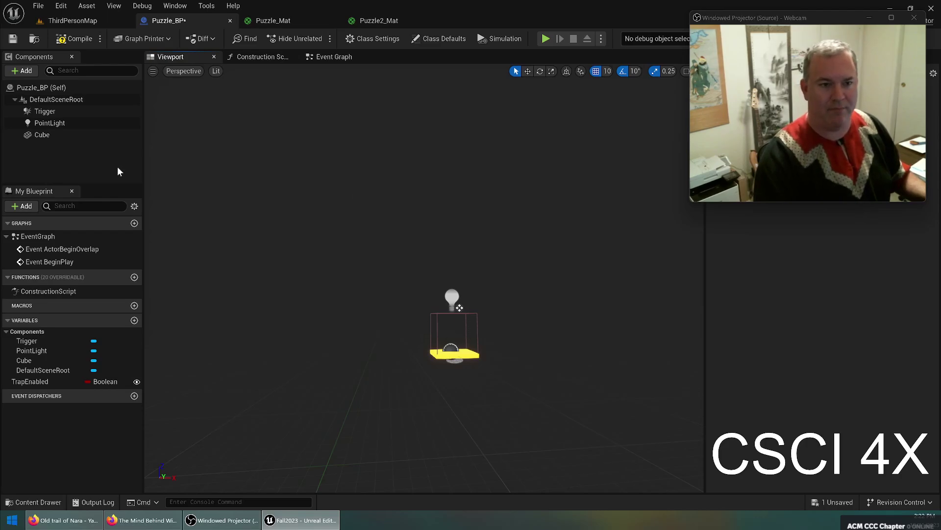
{"action": "left_click", "coordinate": [332, 58]}
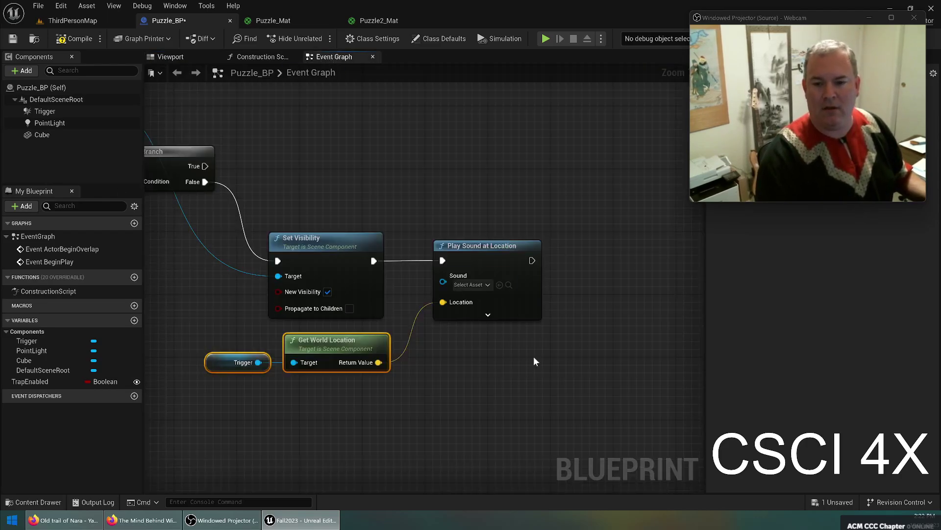
{"action": "left_click", "coordinate": [471, 284]}
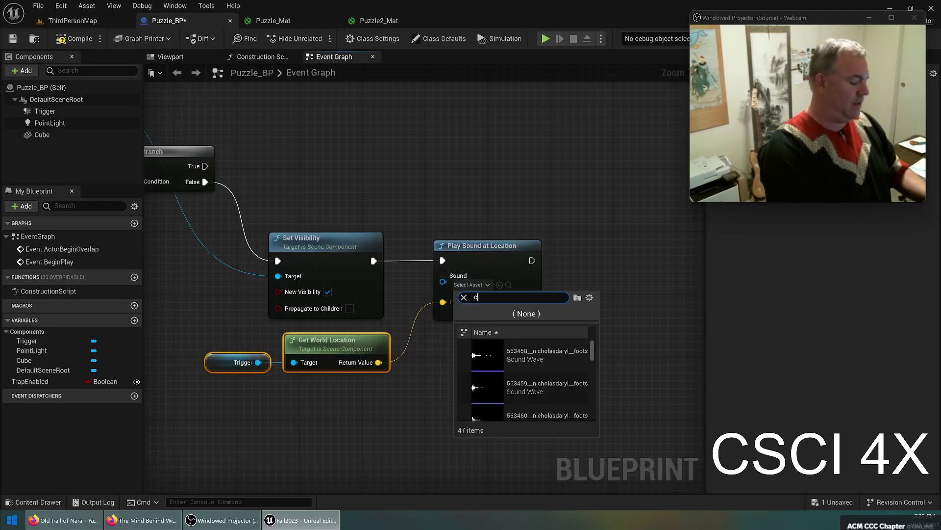
{"action": "left_click", "coordinate": [532, 360]}
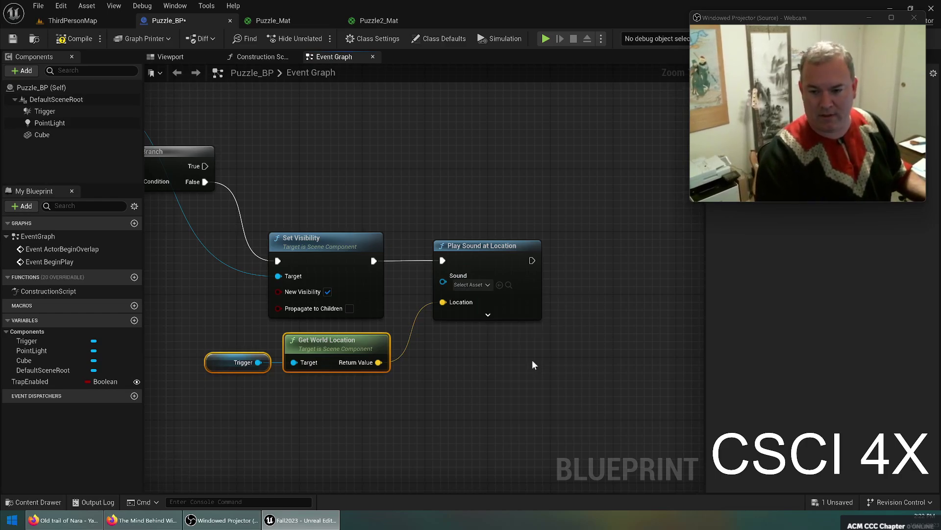
{"action": "right_click_drag", "start_coordinate": [331, 248], "coordinate": [411, 226]}
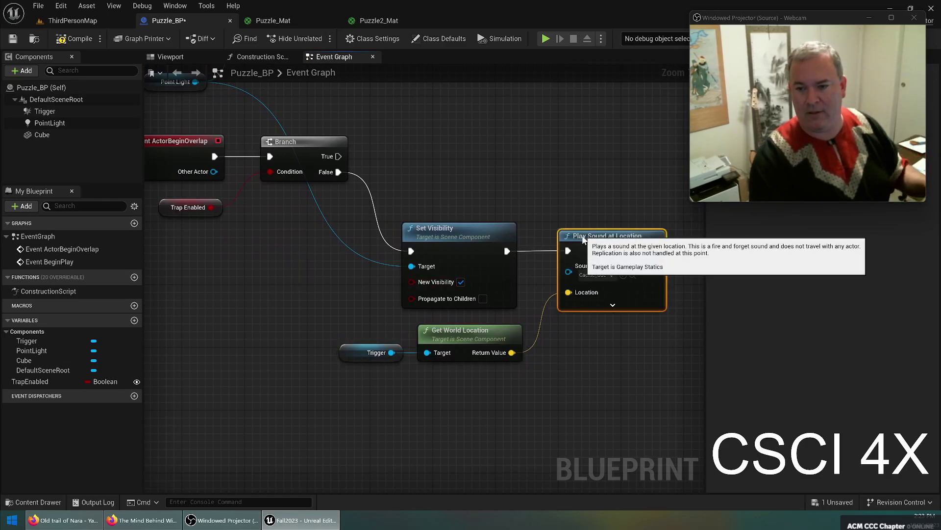
{"action": "left_click_drag", "start_coordinate": [588, 241], "coordinate": [549, 241]}
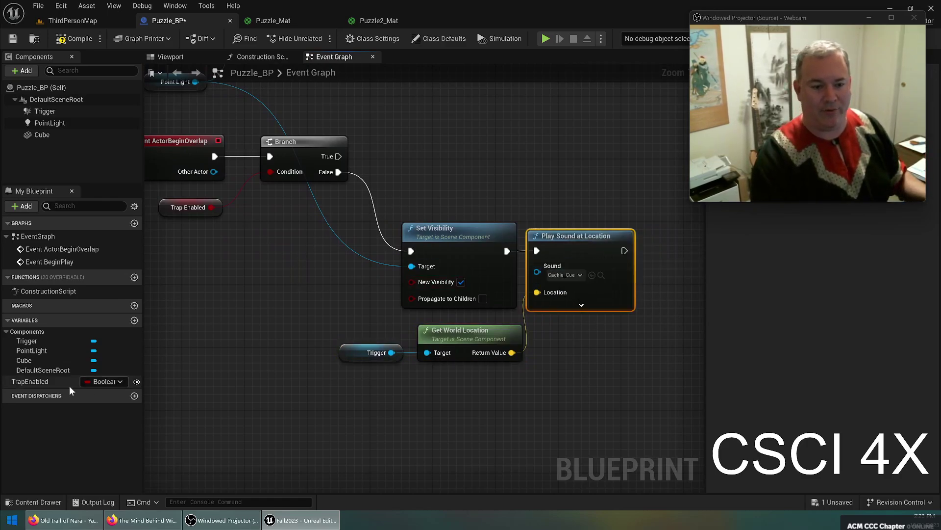
Add a setter that turns Trap Enabled on, connect it after the Cackle_Cue Play Sound at Location node, and align it
{"action": "left_click_drag", "start_coordinate": [55, 385], "coordinate": [655, 253]}
{"action": "right_click_drag", "start_coordinate": [648, 337], "coordinate": [443, 335]}
{"action": "left_click_drag", "start_coordinate": [62, 378], "coordinate": [470, 242]}
{"action": "left_click", "coordinate": [491, 273]}
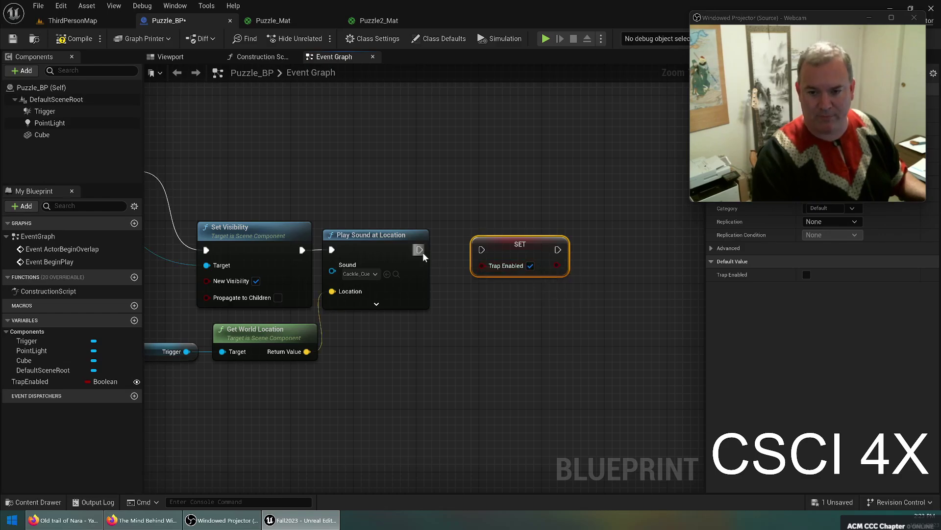
{"action": "left_click_drag", "start_coordinate": [424, 257], "coordinate": [511, 242]}
{"action": "left_click", "coordinate": [491, 210]}
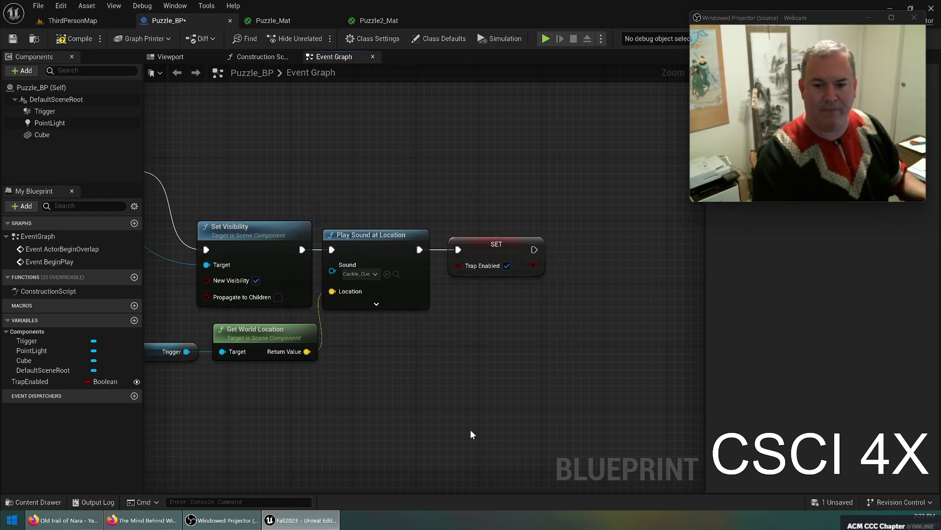
Add a Spawn Emitter at Location node on the Branch's True output and move it above the False chain
{"action": "right_click_drag", "start_coordinate": [419, 368], "coordinate": [558, 380]}
{"action": "right_click_drag", "start_coordinate": [354, 218], "coordinate": [437, 241]}
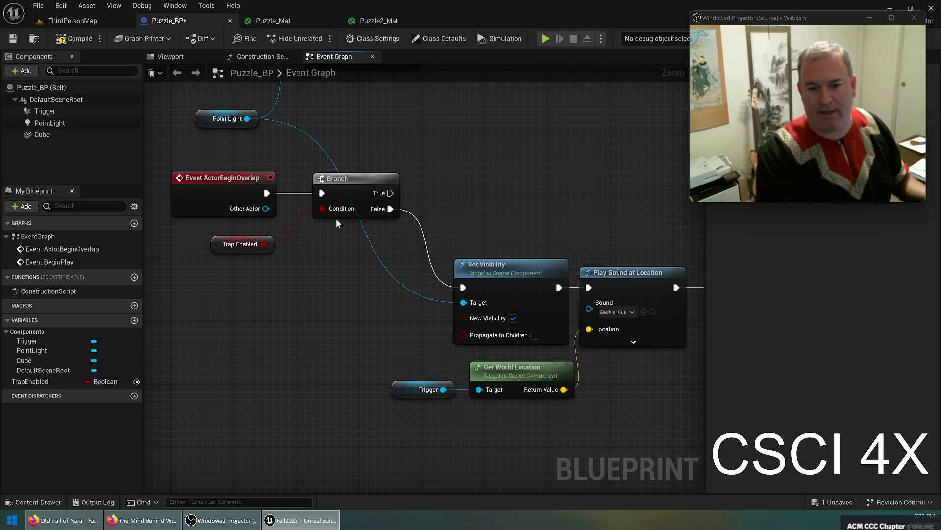
{"action": "right_click_drag", "start_coordinate": [443, 178], "coordinate": [350, 210]}
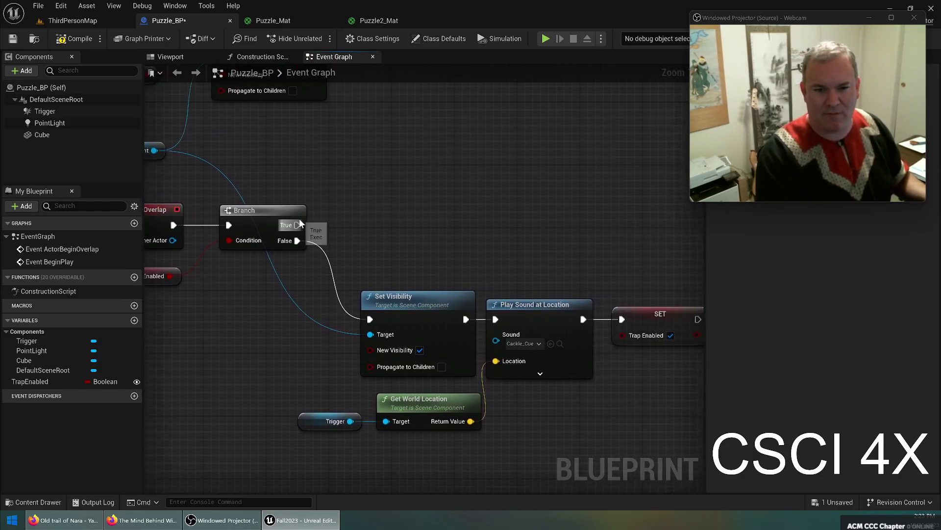
{"action": "left_click_drag", "start_coordinate": [301, 227], "coordinate": [375, 207]}
{"action": "type", "text": "spawn emitt"}
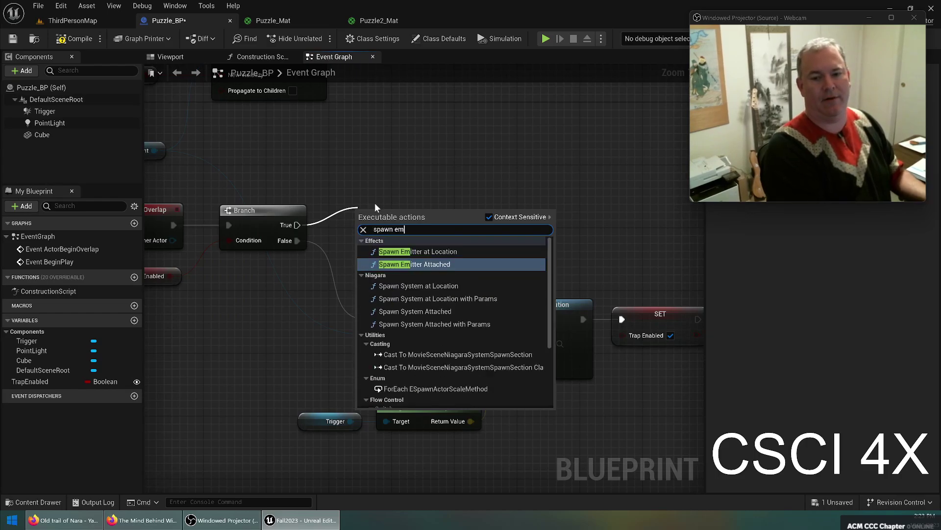
{"action": "left_click", "coordinate": [435, 252]}
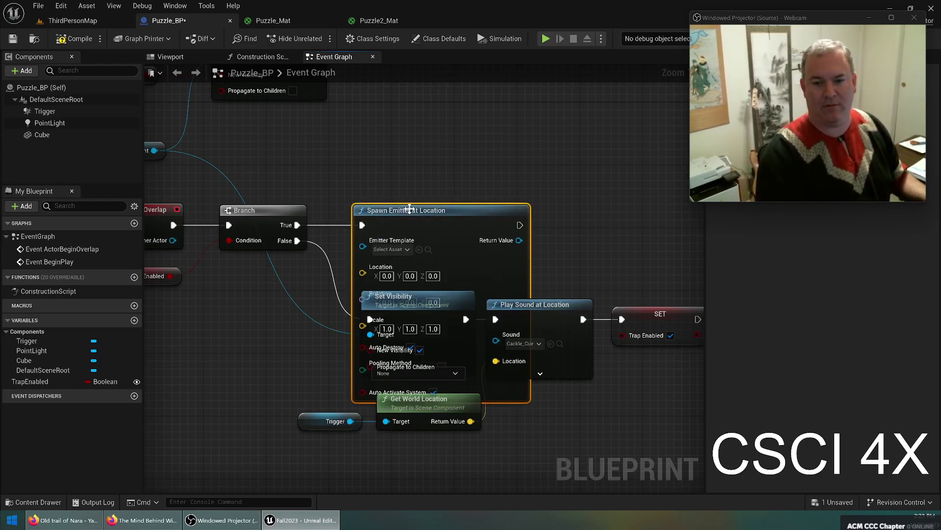
{"action": "left_click_drag", "start_coordinate": [409, 210], "coordinate": [416, 86]}
Set the emitter template to P_Explosion and connect the Trigger's world location to the Spawn Emitter's Location input
{"action": "left_click", "coordinate": [398, 123]}
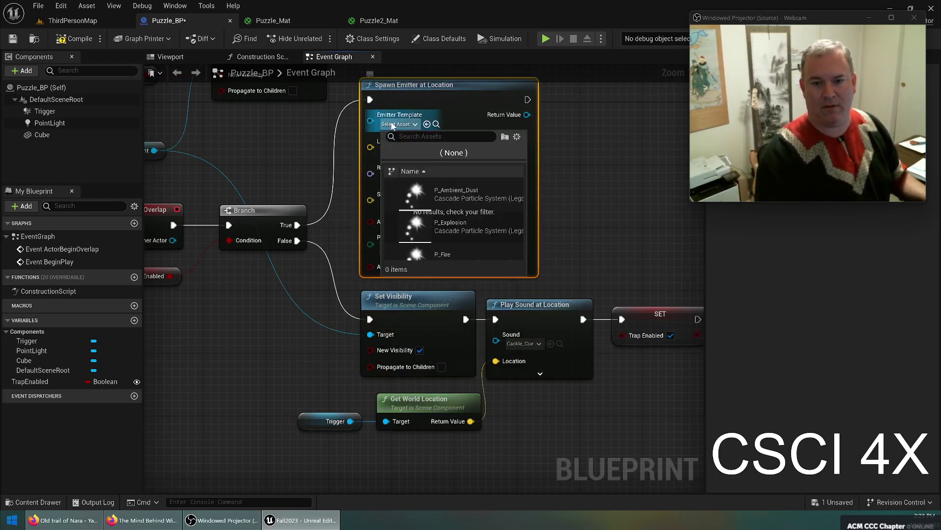
{"action": "left_click", "coordinate": [433, 236]}
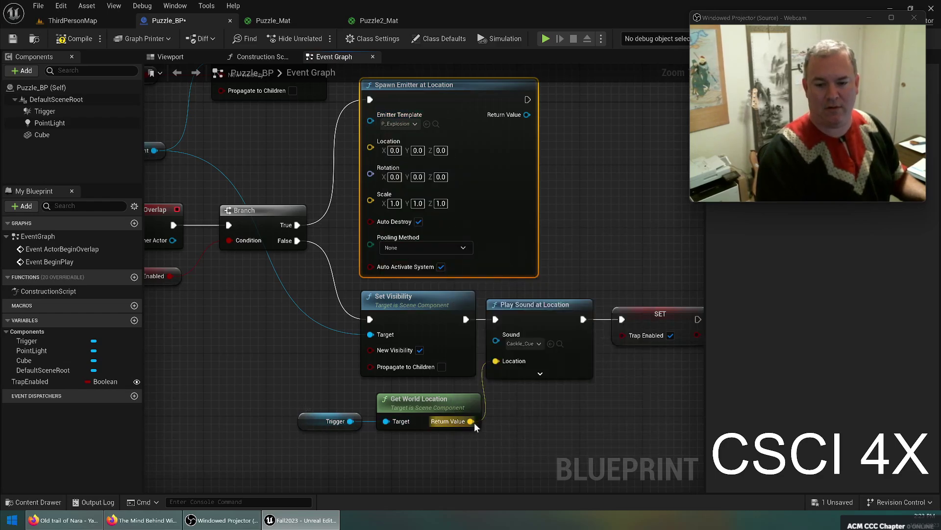
{"action": "left_click_drag", "start_coordinate": [471, 421], "coordinate": [370, 147]}
Chain a Play Sound at Location node after Spawn Emitter, using Explosion02 as its sound and the Trigger's world location
{"action": "right_click_drag", "start_coordinate": [452, 100], "coordinate": [403, 153]}
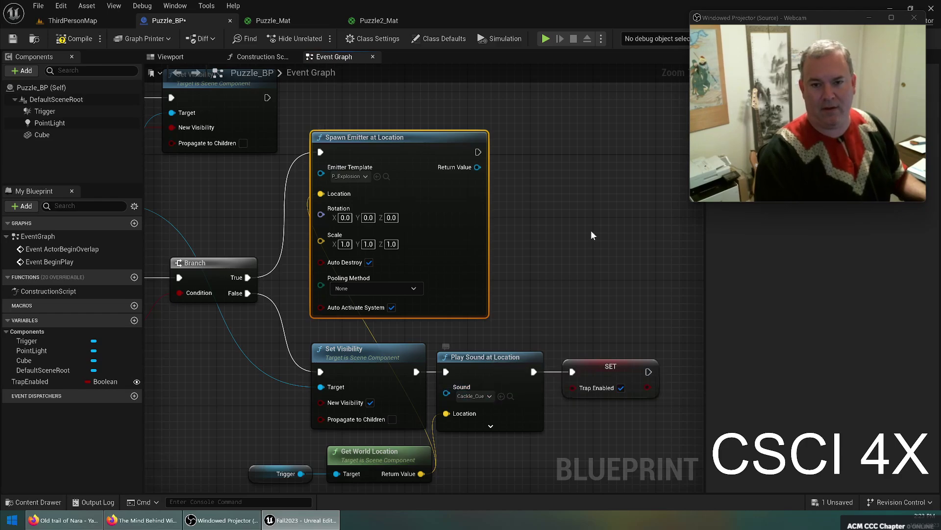
{"action": "mouse_move", "coordinate": [478, 152]}
{"action": "left_mouse_down"}
{"action": "mouse_move", "coordinate": [518, 159]}
{"action": "mouse_move", "coordinate": [493, 154]}
{"action": "left_mouse_up"}
{"action": "type", "text": "play sound"}
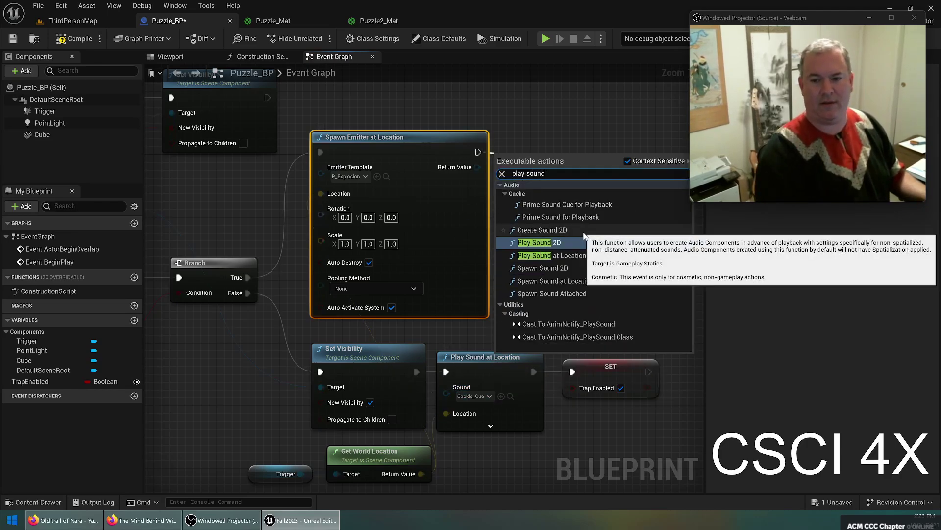
{"action": "left_click", "coordinate": [570, 270]}
{"action": "left_click_drag", "start_coordinate": [525, 162], "coordinate": [540, 147]}
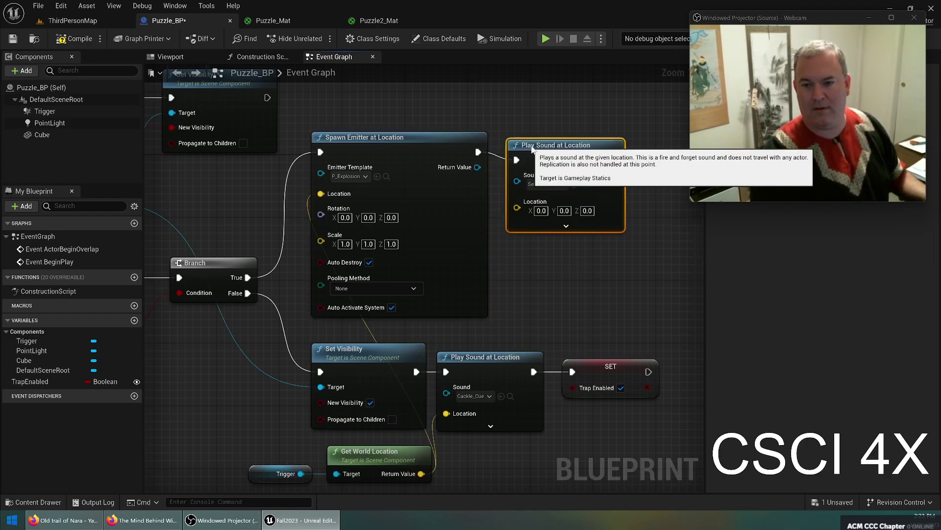
{"action": "left_click", "coordinate": [542, 177]}
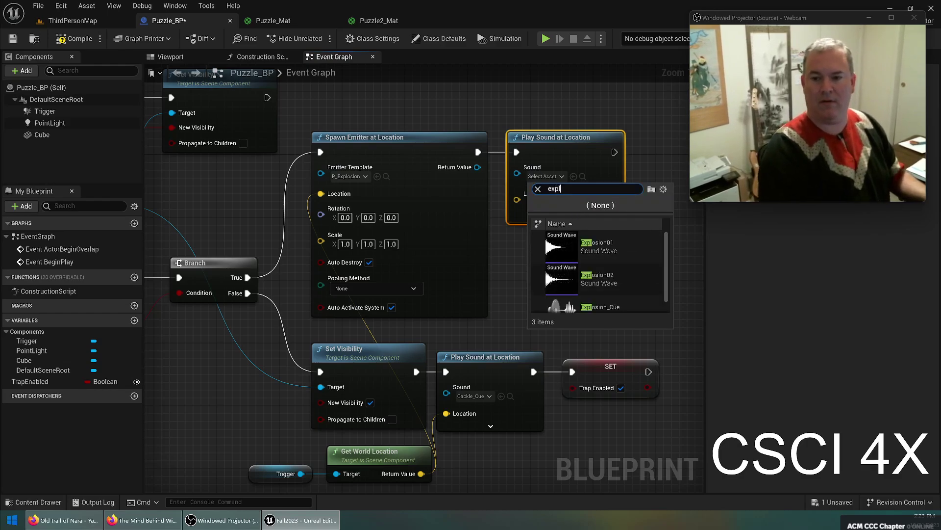
{"action": "left_click", "coordinate": [585, 279]}
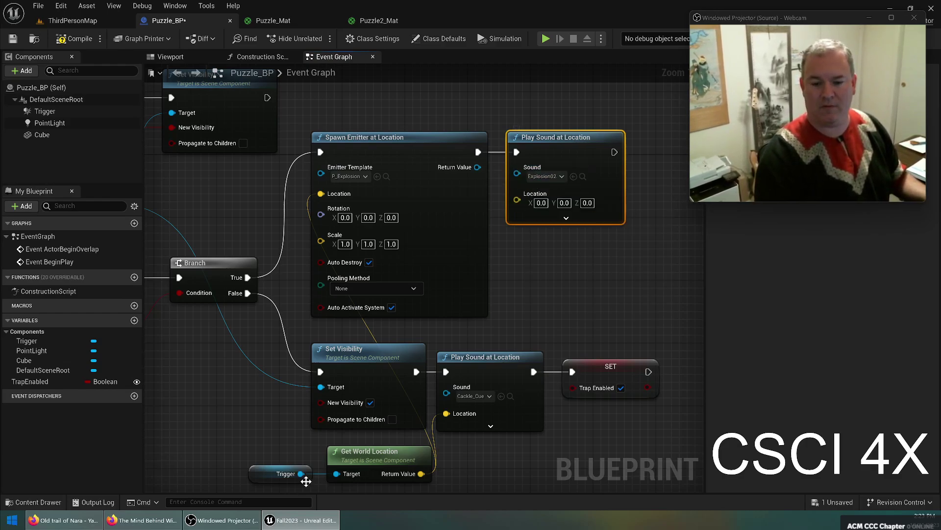
{"action": "left_click_drag", "start_coordinate": [421, 474], "coordinate": [516, 200]}
Add a setter that turns Trap Enabled off and chain it after the Explosion02 Play Sound at Location node
{"action": "right_click_drag", "start_coordinate": [555, 257], "coordinate": [504, 268]}
{"action": "left_click_drag", "start_coordinate": [90, 385], "coordinate": [611, 161]}
{"action": "left_click", "coordinate": [603, 201]}
{"action": "left_click_drag", "start_coordinate": [554, 163], "coordinate": [594, 173]}
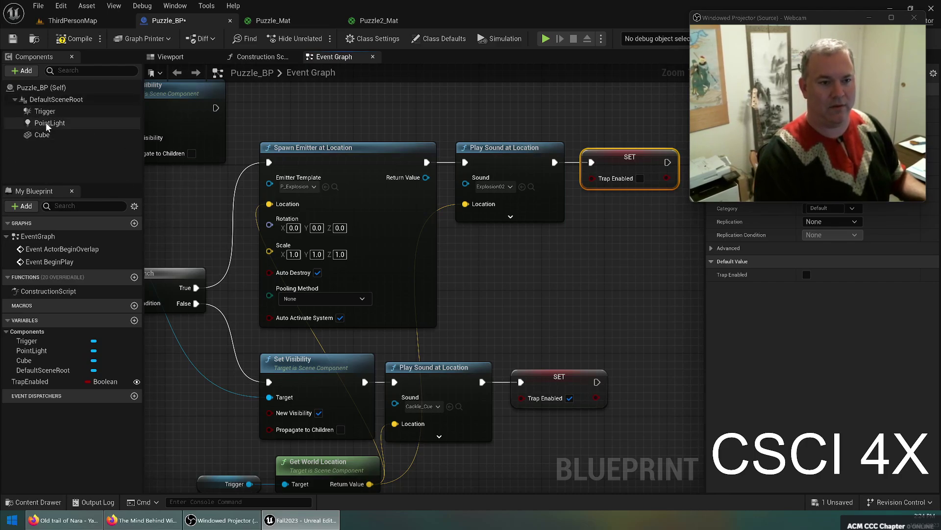
Place a Point Light reference near the end of the True chain and add a Set Visibility node targeting it
{"action": "left_click_drag", "start_coordinate": [50, 122], "coordinate": [523, 109]}
{"action": "right_click_drag", "start_coordinate": [536, 140], "coordinate": [316, 183]}
{"action": "left_click_drag", "start_coordinate": [329, 162], "coordinate": [521, 209]}
{"action": "type", "text": "set"}
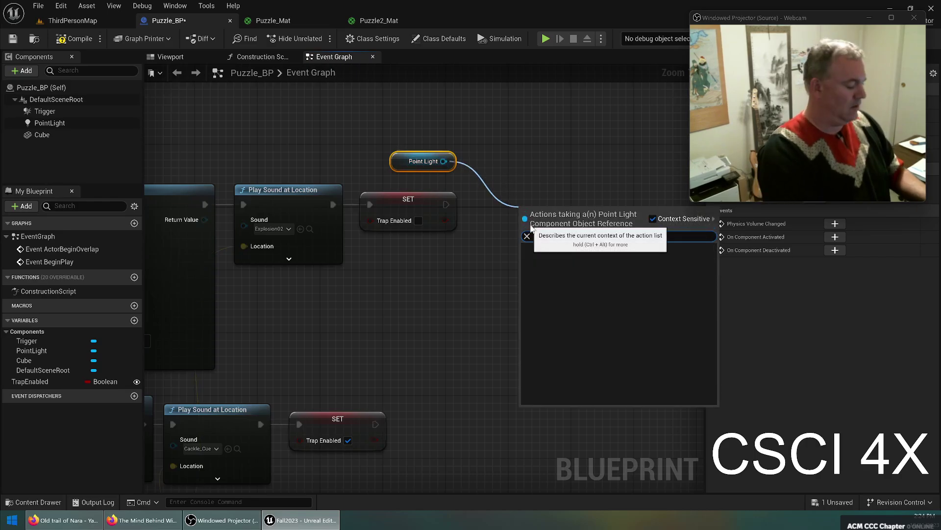
{"action": "type", "text": " visib"}
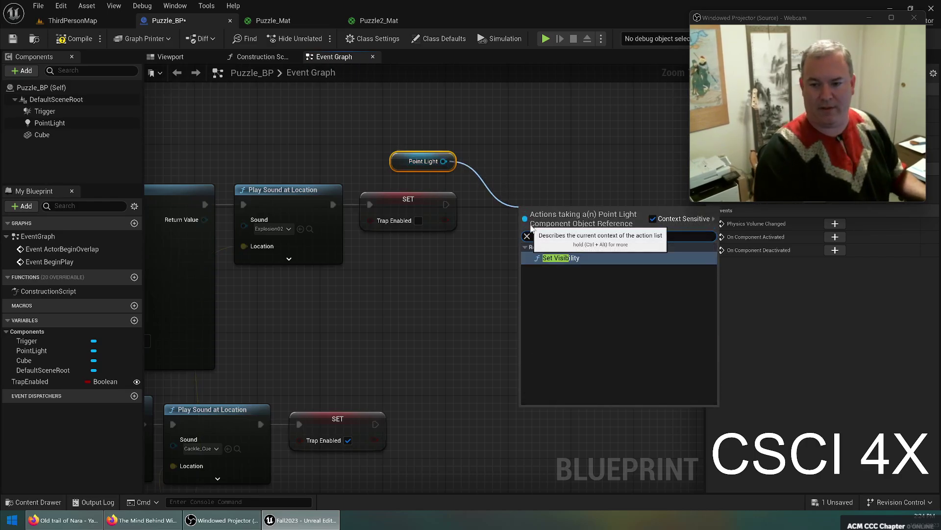
{"action": "left_click", "coordinate": [568, 260]}
Connect the new Set Visibility node after the True chain's Trap Enabled setter, leaving New Visibility off, and align it
{"action": "left_click_drag", "start_coordinate": [563, 219], "coordinate": [503, 213]}
{"action": "mouse_move", "coordinate": [557, 199]}
{"action": "left_mouse_down"}
{"action": "mouse_move", "coordinate": [558, 185]}
{"action": "mouse_move", "coordinate": [558, 193]}
{"action": "left_mouse_up"}
{"action": "left_click", "coordinate": [489, 308]}
{"action": "right_click_drag", "start_coordinate": [541, 173], "coordinate": [382, 255]}
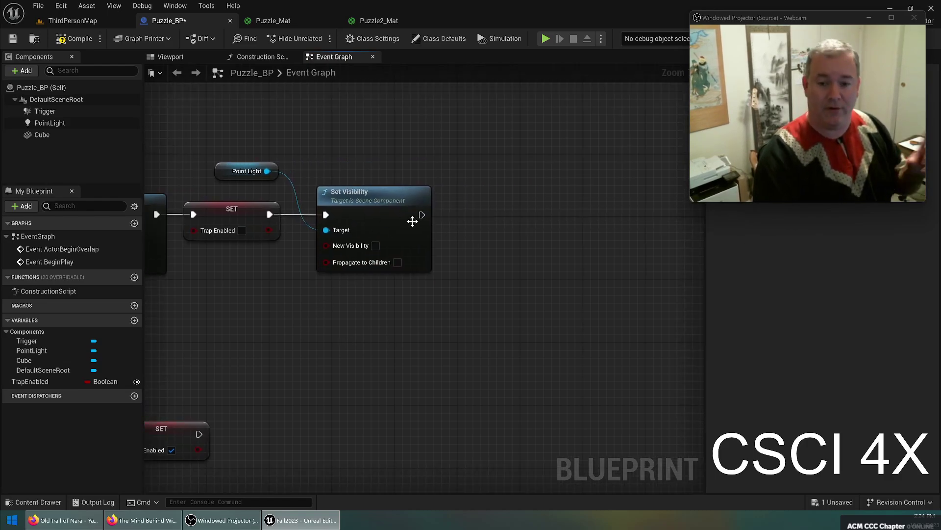
{"action": "left_click_drag", "start_coordinate": [421, 215], "coordinate": [504, 215]}
{"action": "left_click", "coordinate": [303, 317]}
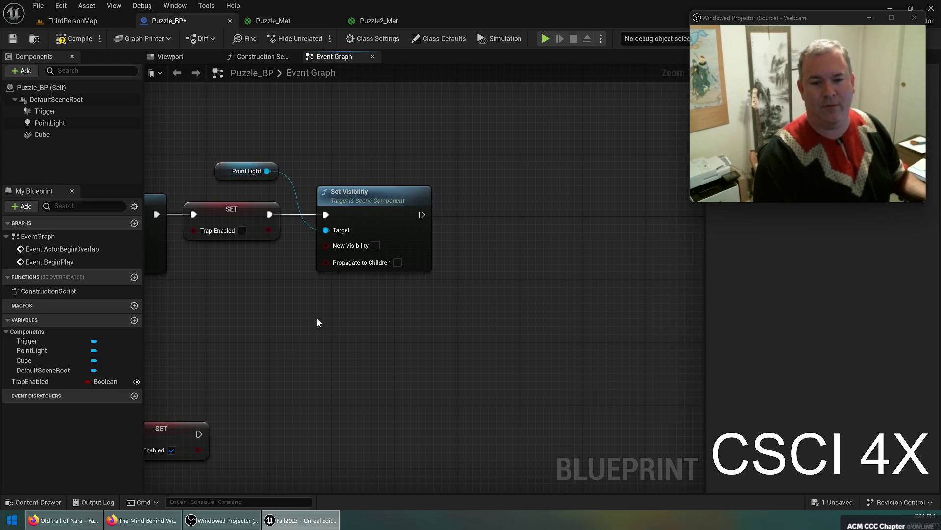
Select the Spawn Emitter, explosion sound, setter and light nodes and shift them away from the Branch to make room
{"action": "right_click_drag", "start_coordinate": [218, 336], "coordinate": [555, 331]}
{"action": "right_click_drag", "start_coordinate": [358, 327], "coordinate": [340, 337]}
{"action": "left_click_drag", "start_coordinate": [227, 117], "coordinate": [673, 262]}
{"action": "left_click_drag", "start_coordinate": [289, 202], "coordinate": [508, 210]}
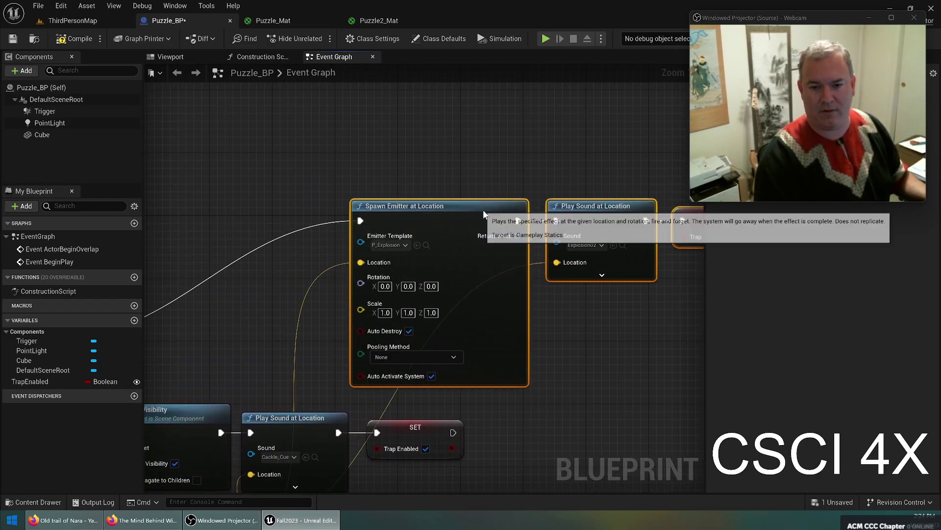
Insert an Apply Damage node between the Branch's True output and Spawn Emitter at Location, and line it up with the chain
{"action": "right_click_drag", "start_coordinate": [230, 277], "coordinate": [467, 339]}
{"action": "left_click_drag", "start_coordinate": [366, 341], "coordinate": [434, 276]}
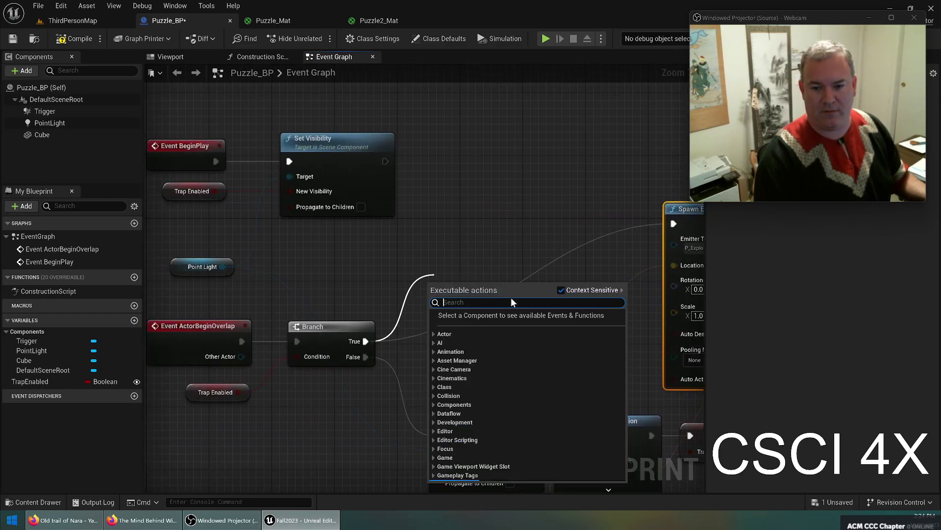
{"action": "type", "text": "damage"}
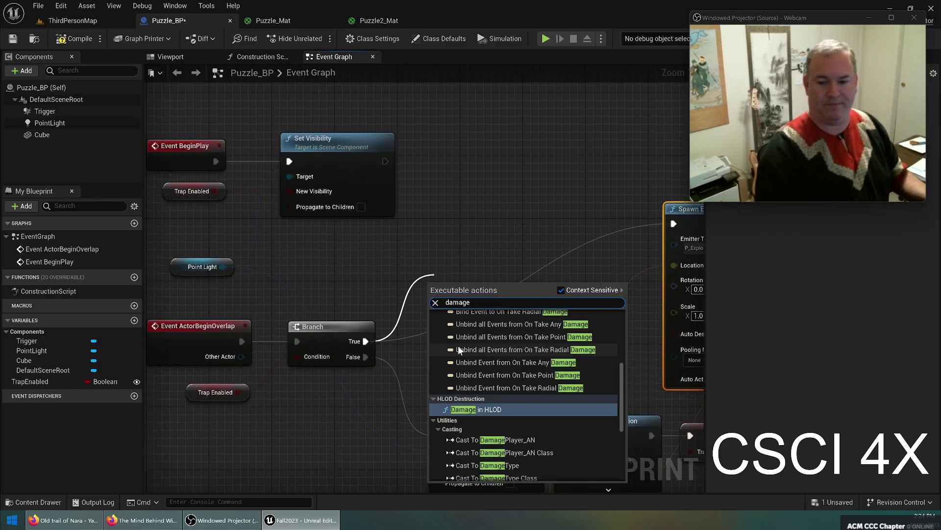
{"action": "scroll", "coordinate": [507, 389], "scroll_direction": "down", "scroll_amount": 5}
{"action": "scroll", "coordinate": [514, 398], "scroll_direction": "up", "scroll_amount": 10}
{"action": "left_click", "coordinate": [476, 364]}
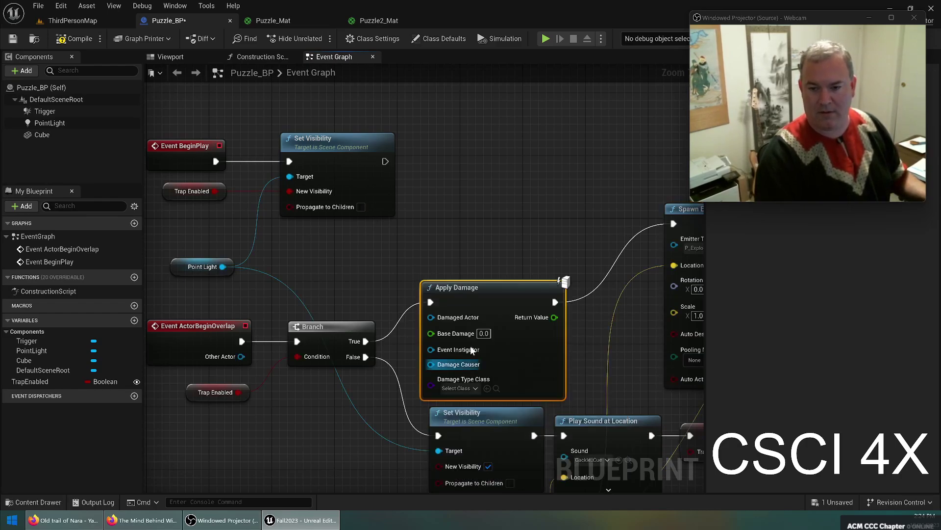
{"action": "left_click_drag", "start_coordinate": [482, 278], "coordinate": [516, 208]}
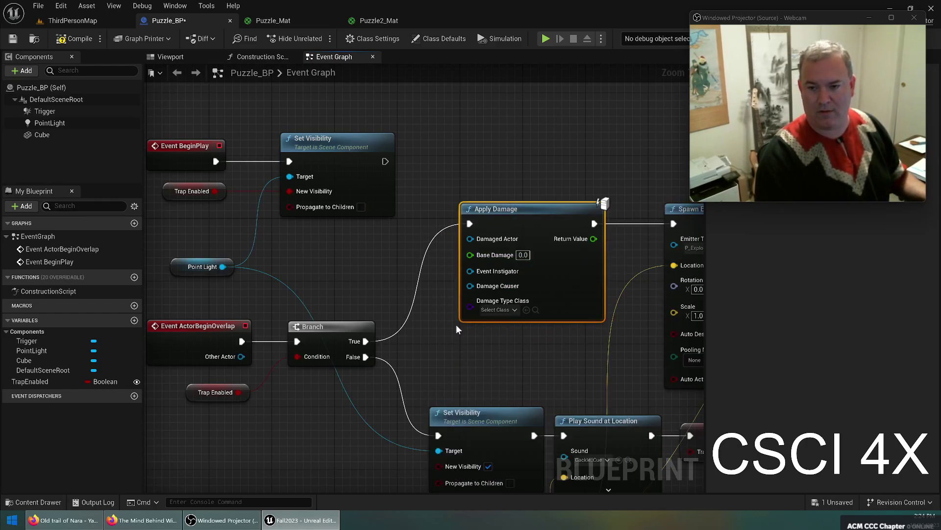
Connect the overlap event's Other Actor to Apply Damage's Damaged Actor input and set Base Damage to 100
{"action": "right_click_drag", "start_coordinate": [349, 321], "coordinate": [389, 267]}
{"action": "left_click_drag", "start_coordinate": [325, 325], "coordinate": [590, 210]}
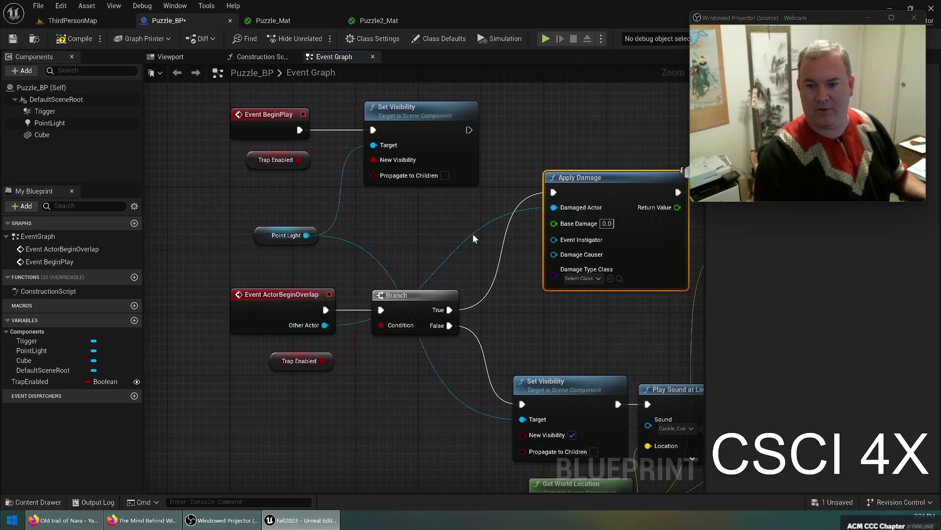
{"action": "right_click_drag", "start_coordinate": [474, 234], "coordinate": [474, 257]}
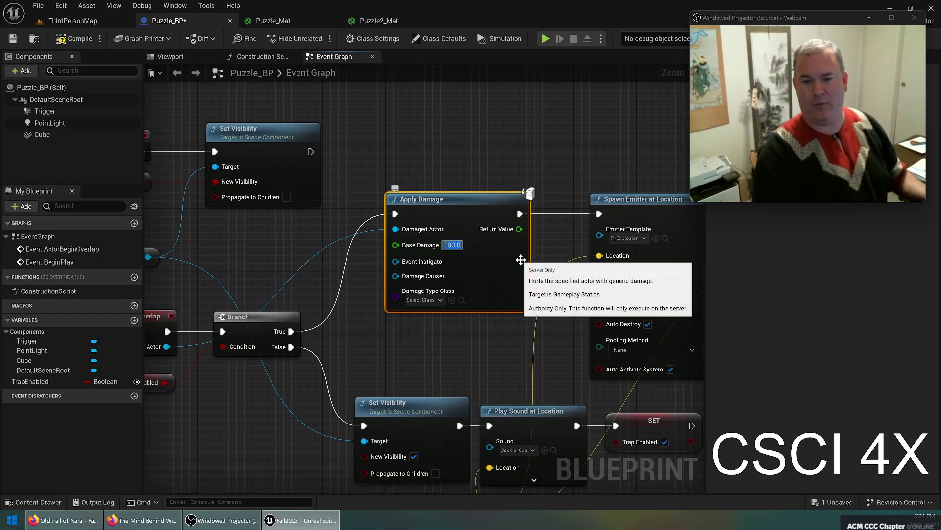
{"action": "right_click_drag", "start_coordinate": [533, 227], "coordinate": [296, 294]}
{"action": "right_click_drag", "start_coordinate": [603, 353], "coordinate": [419, 350]}
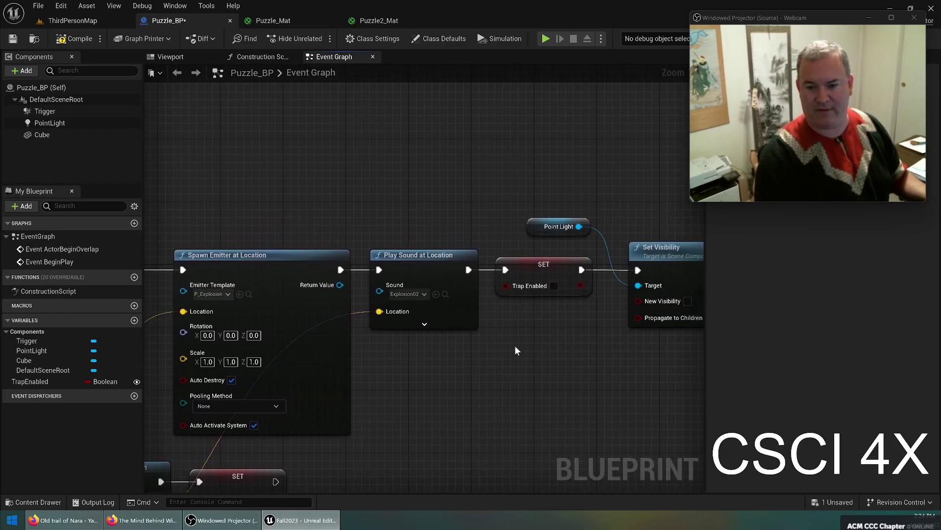
Set Apply Damage's Base Damage to 90, and compile and save the Puzzle_BP blueprint
{"action": "right_click_drag", "start_coordinate": [516, 351], "coordinate": [415, 376]}
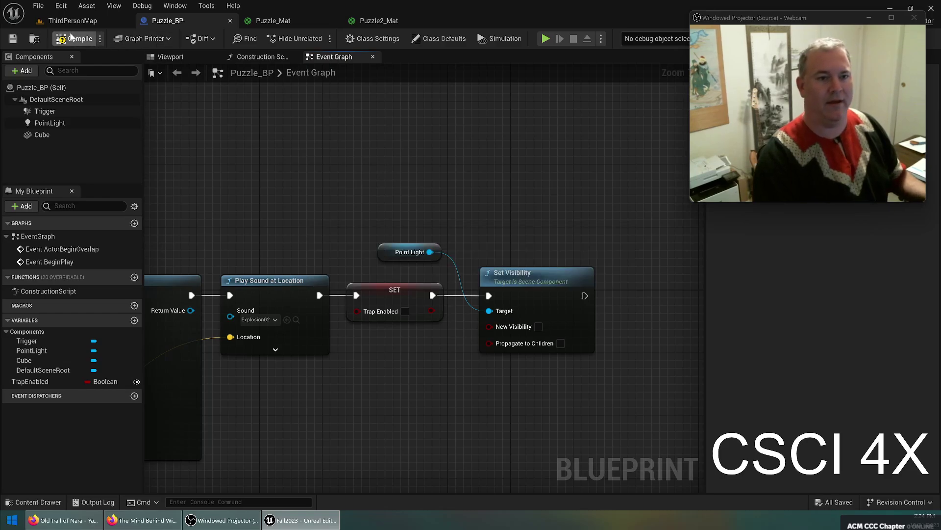
{"action": "left_click", "coordinate": [73, 38]}
{"action": "right_click_drag", "start_coordinate": [255, 156], "coordinate": [440, 117]}
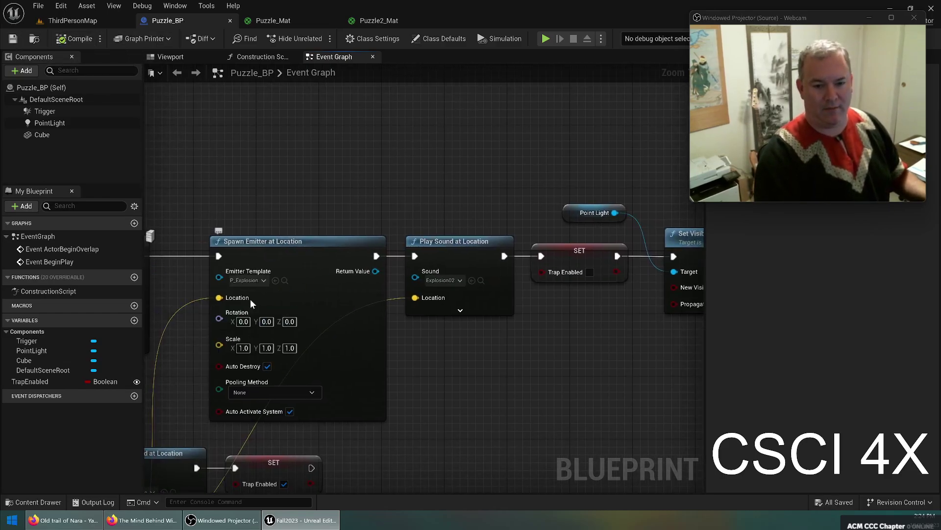
{"action": "right_click_drag", "start_coordinate": [341, 273], "coordinate": [292, 252]}
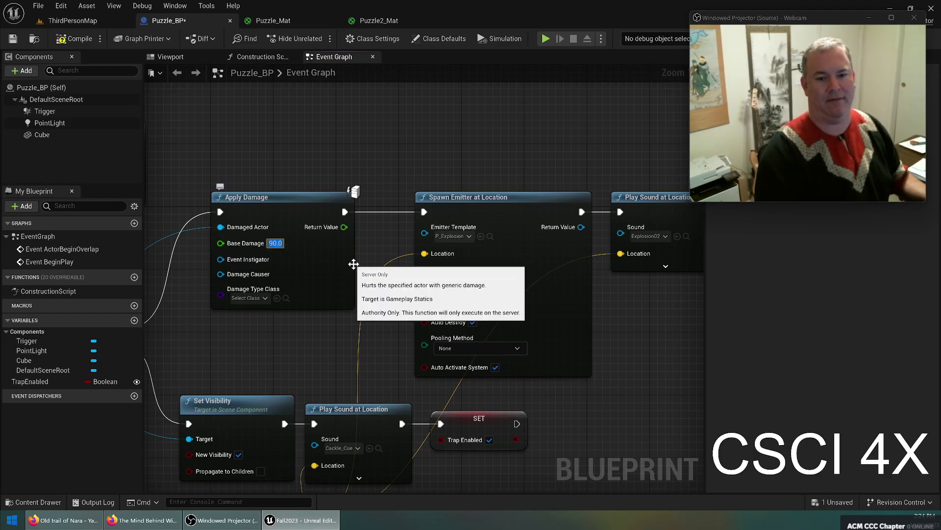
{"action": "key", "text": "ctrl+s"}
{"action": "left_click", "coordinate": [77, 39]}
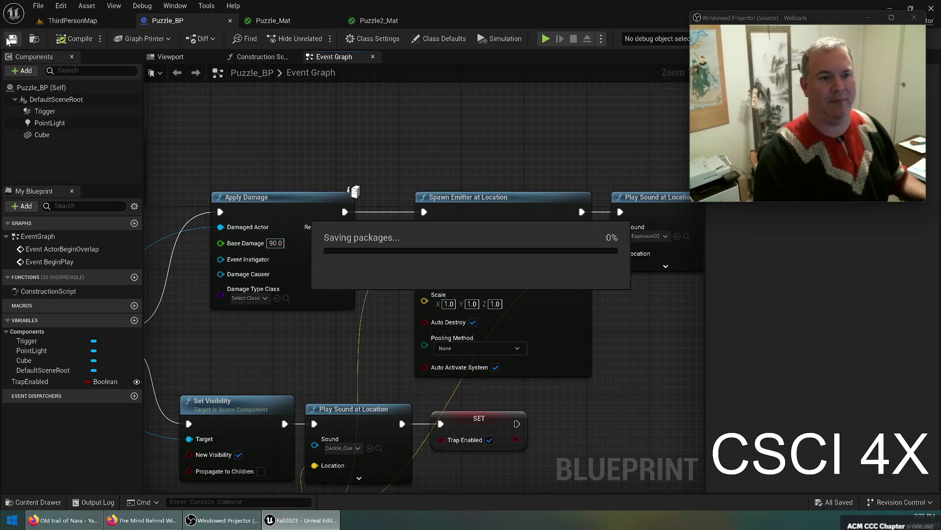
Play the ThirdPersonMap level and run the character over the puzzle tile to test its light-up
{"action": "left_click", "coordinate": [76, 22]}
{"action": "left_click", "coordinate": [241, 40]}
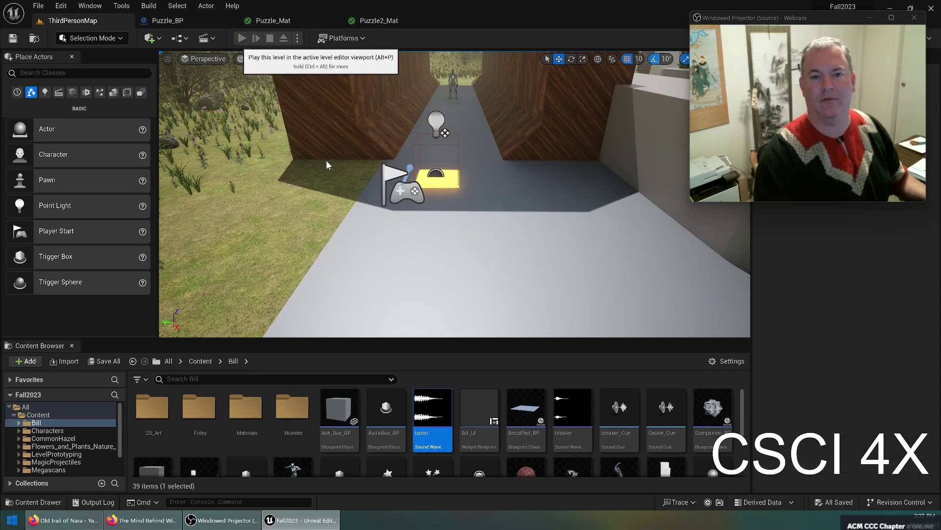
{"action": "left_click", "coordinate": [419, 175]}
{"action": "key", "text": "a"}
{"action": "key", "text": "w"}
{"action": "key", "text": "d"}
{"action": "key", "text": "s"}
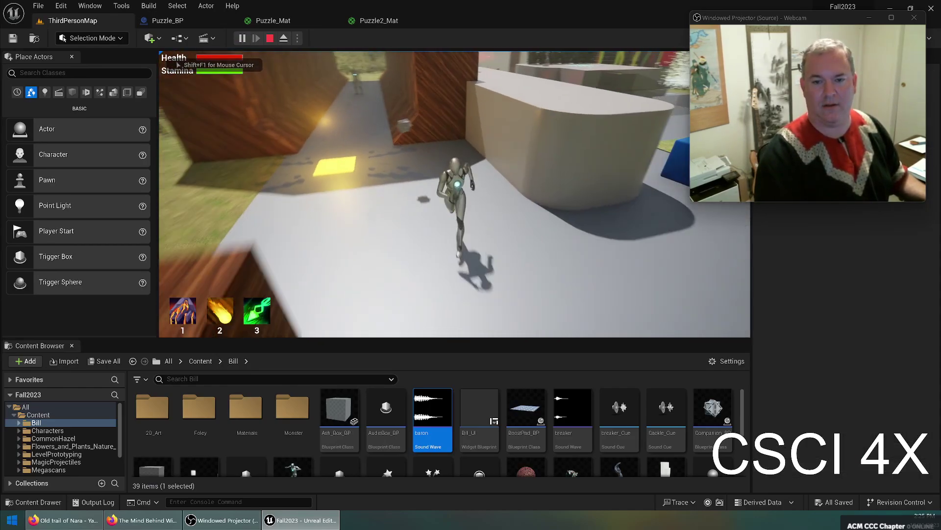
{"action": "key", "text": "s"}
{"action": "key", "text": "w"}
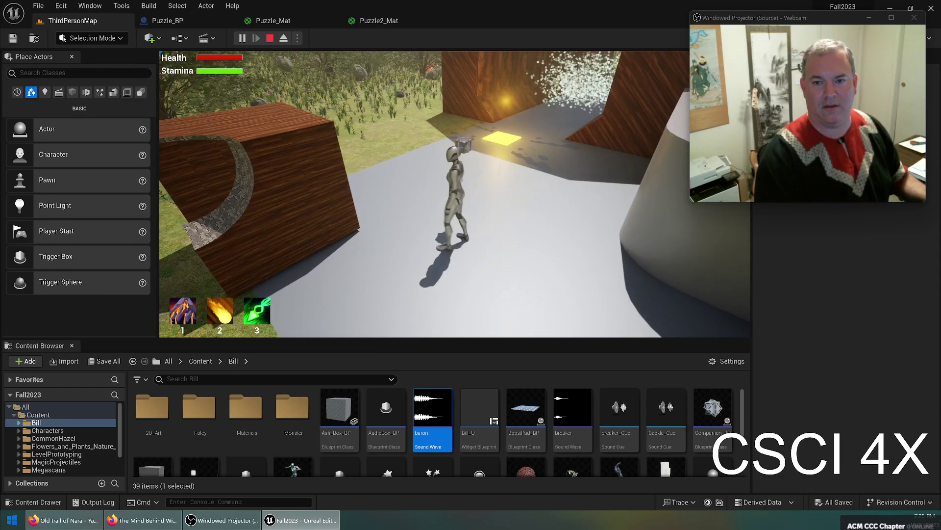
Run the character back across the tile to test the trap's explosion, damage and reset, and stop the play session
{"action": "key", "text": "w"}
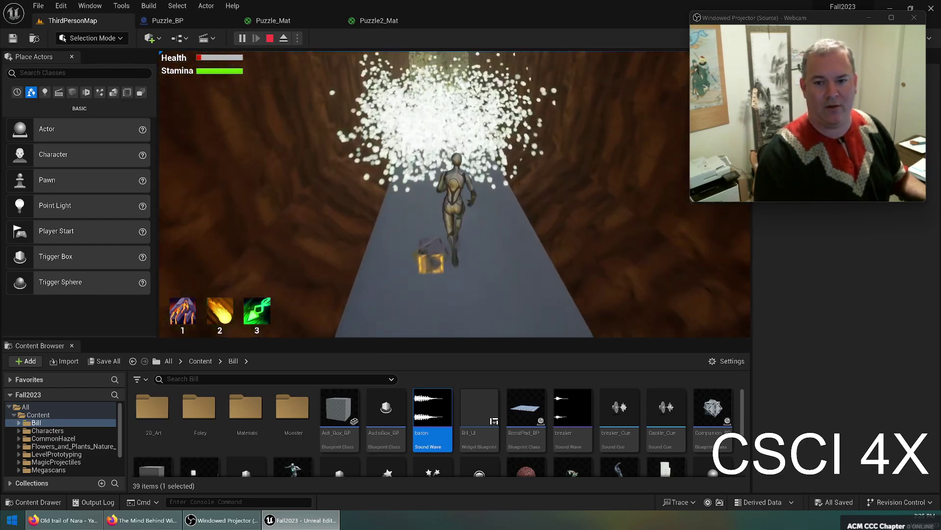
{"action": "key", "text": "w"}
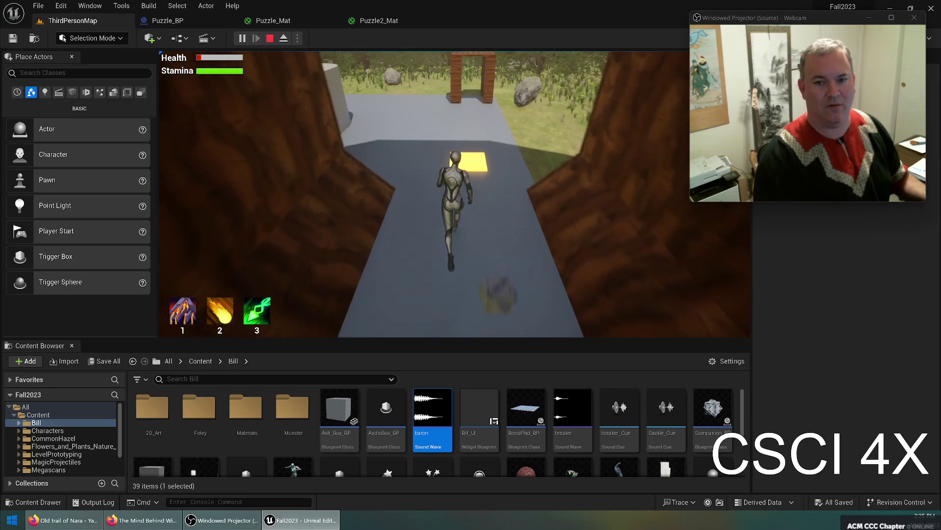
{"action": "key", "text": "w"}
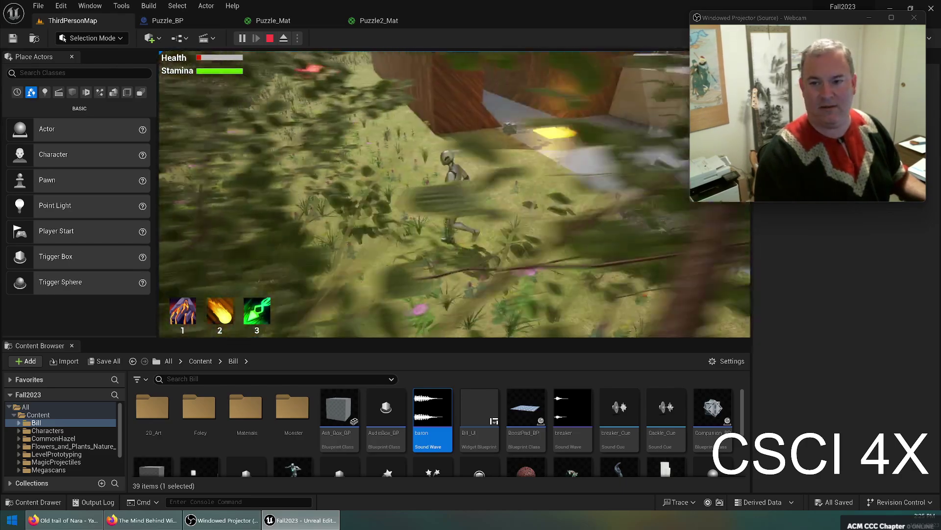
{"action": "key", "text": "w"}
{"action": "key", "text": "d"}
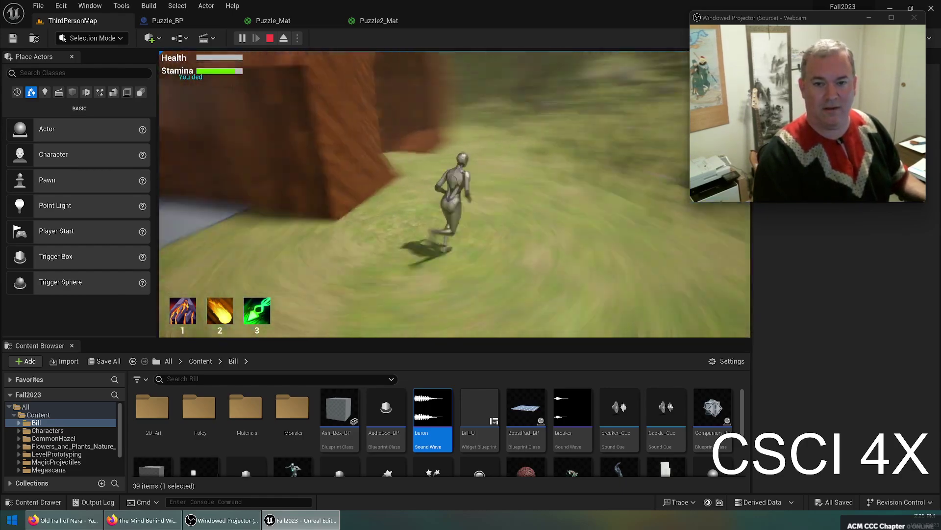
{"action": "key", "text": "2"}
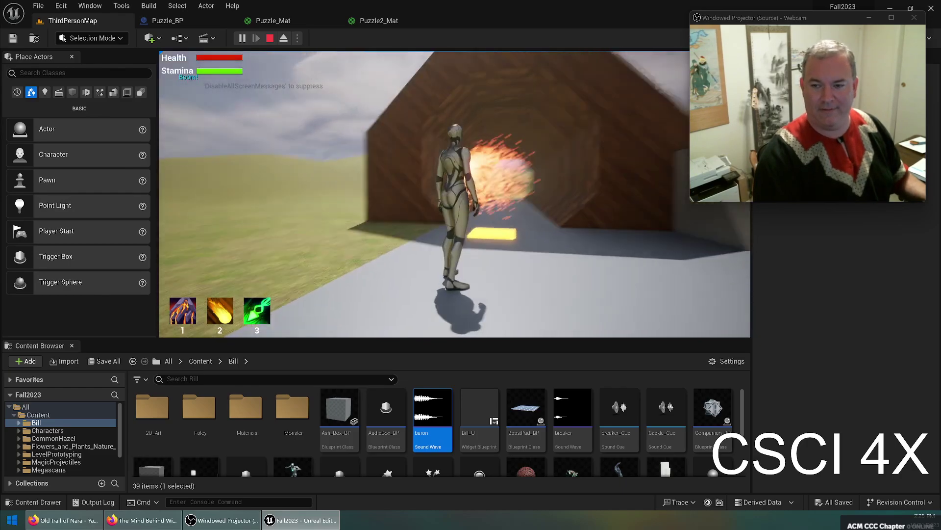
{"action": "key", "text": "a"}
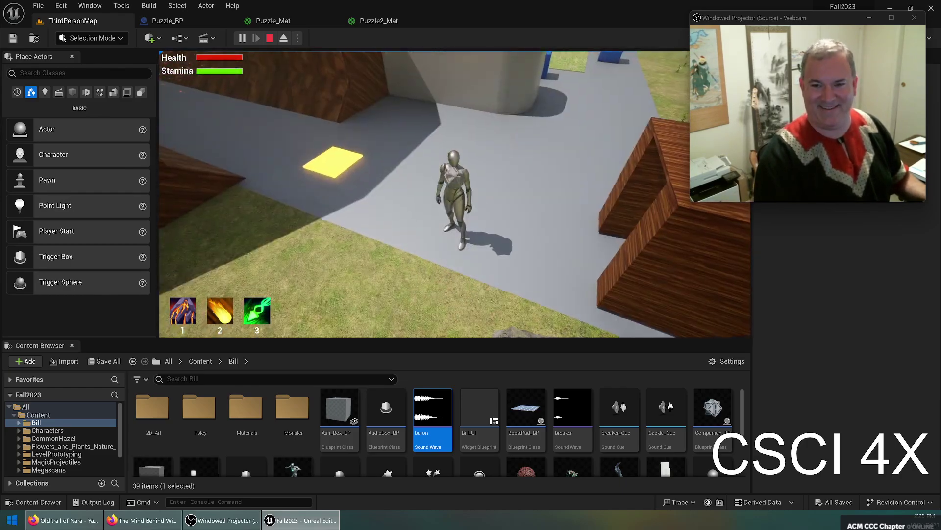
{"action": "key", "text": "Escape"}
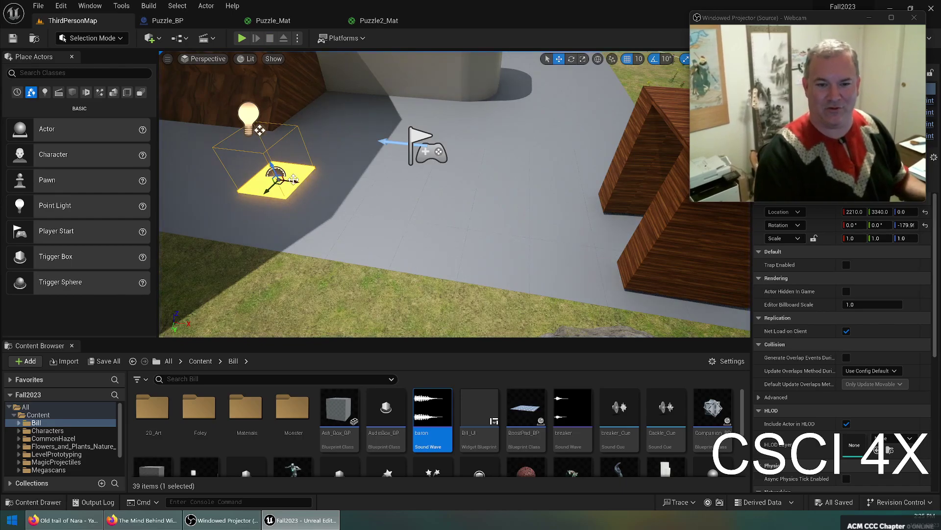
Duplicate the puzzle tile into the passage near the blue cubes, at about X 2470, Y 2430
{"action": "left_click_drag", "start_coordinate": [353, 195], "coordinate": [550, 74]}
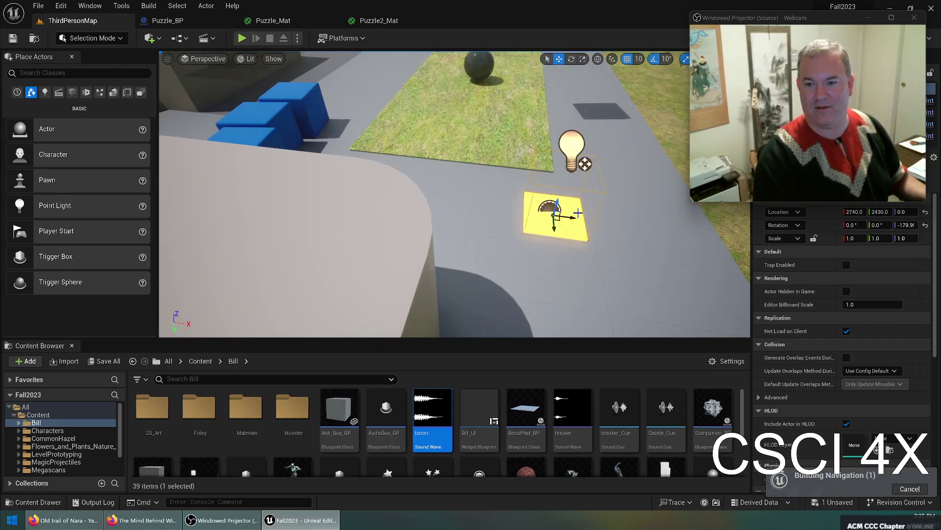
{"action": "left_click_drag", "start_coordinate": [573, 218], "coordinate": [444, 206], "text": "shift"}
{"action": "mouse_move", "coordinate": [444, 206]}
{"action": "right_mouse_down"}
{"action": "mouse_move", "coordinate": [255, 209]}
{"action": "mouse_move", "coordinate": [442, 216]}
{"action": "right_mouse_up"}
Move two blue cubes aside to clear the monster's path, and shift the duplicated tile to X 2230, Y 2430
{"action": "left_click", "coordinate": [486, 189]}
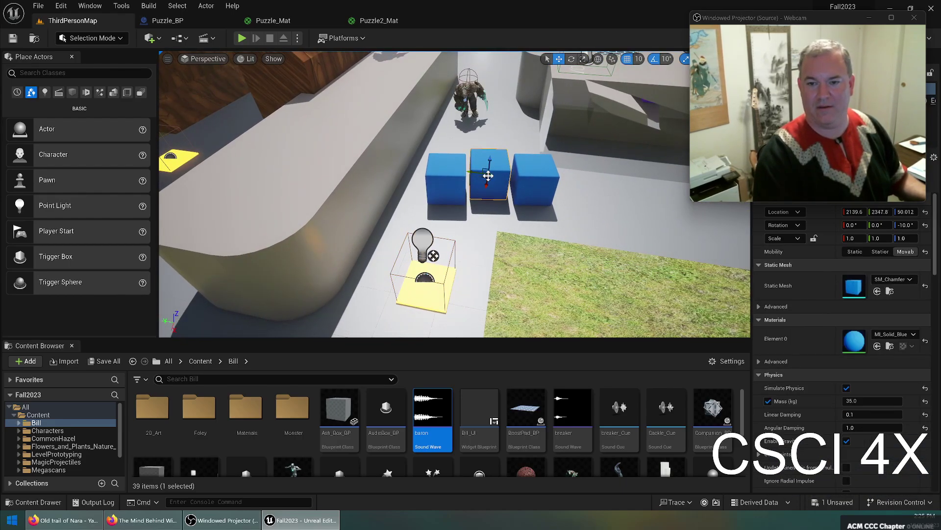
{"action": "left_click_drag", "start_coordinate": [485, 194], "coordinate": [629, 184]}
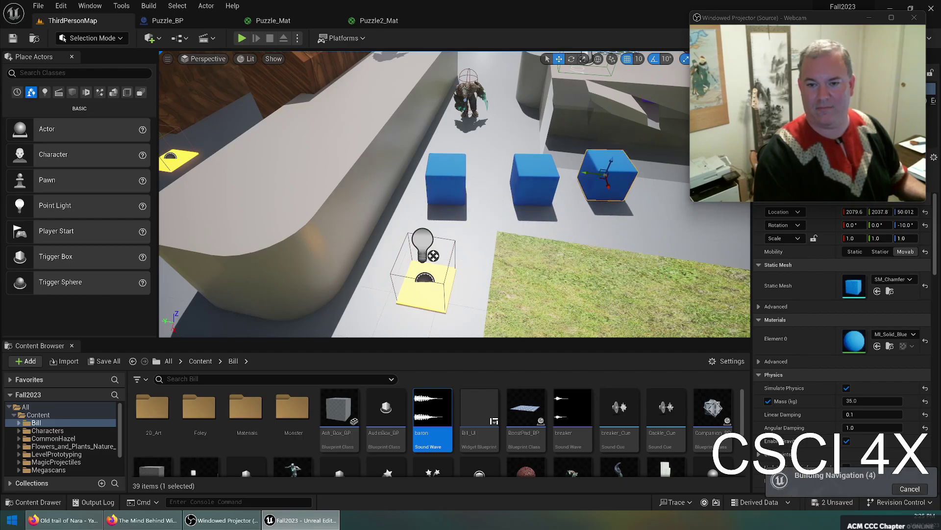
{"action": "left_click", "coordinate": [444, 190]}
{"action": "left_click_drag", "start_coordinate": [444, 191], "coordinate": [619, 229]}
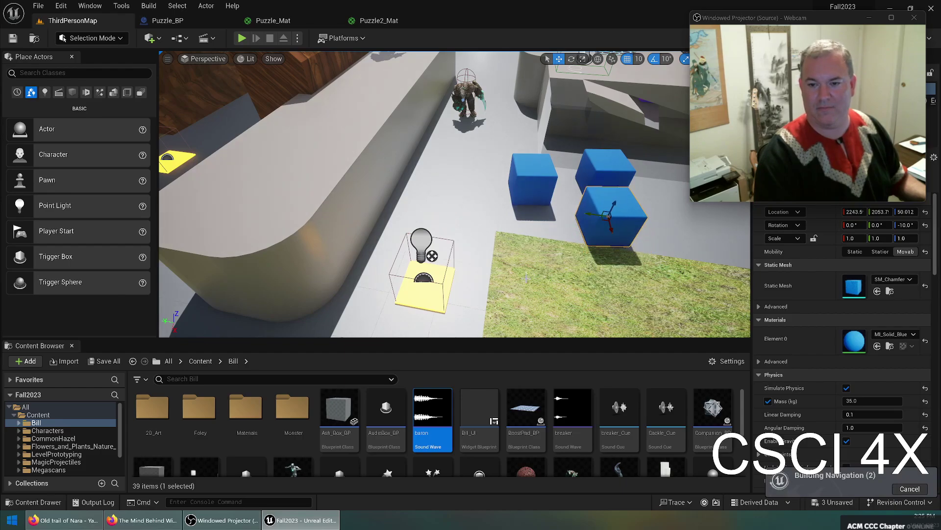
{"action": "left_click", "coordinate": [436, 280]}
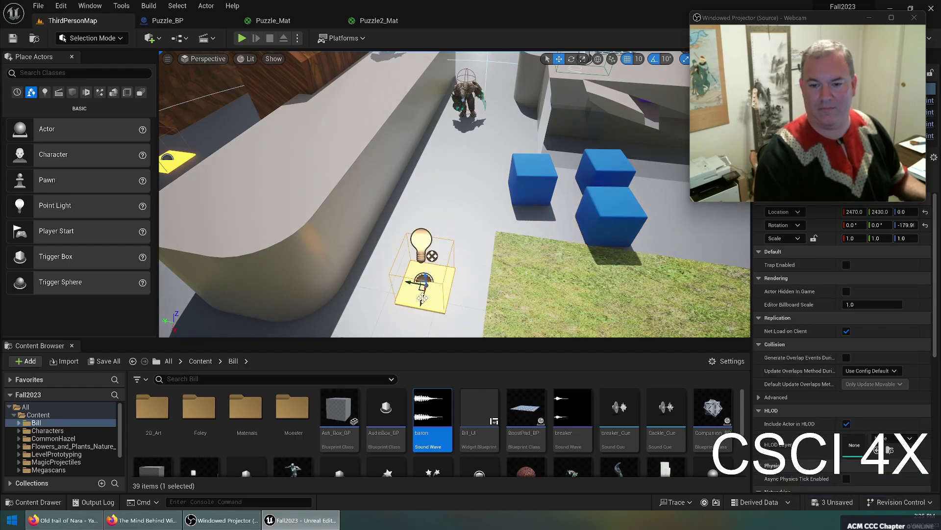
Play the level and lure the monster over the duplicated tile to test whether it triggers the trap
{"action": "left_click", "coordinate": [242, 38]}
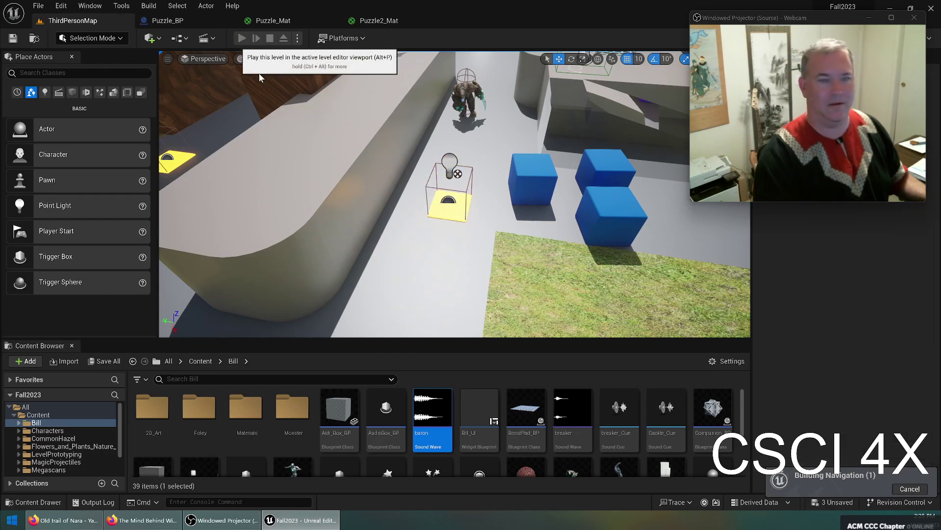
{"action": "left_click", "coordinate": [238, 166]}
{"action": "key", "text": "w"}
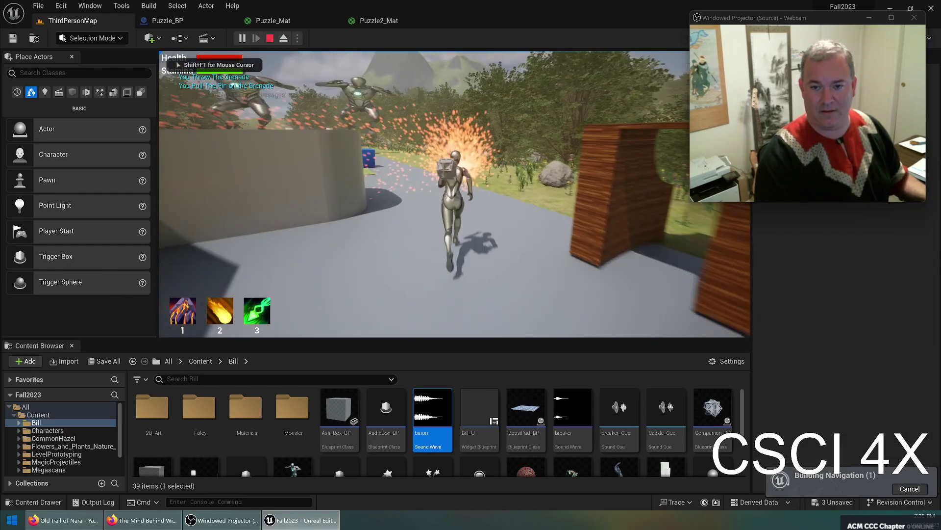
{"action": "key", "text": "w"}
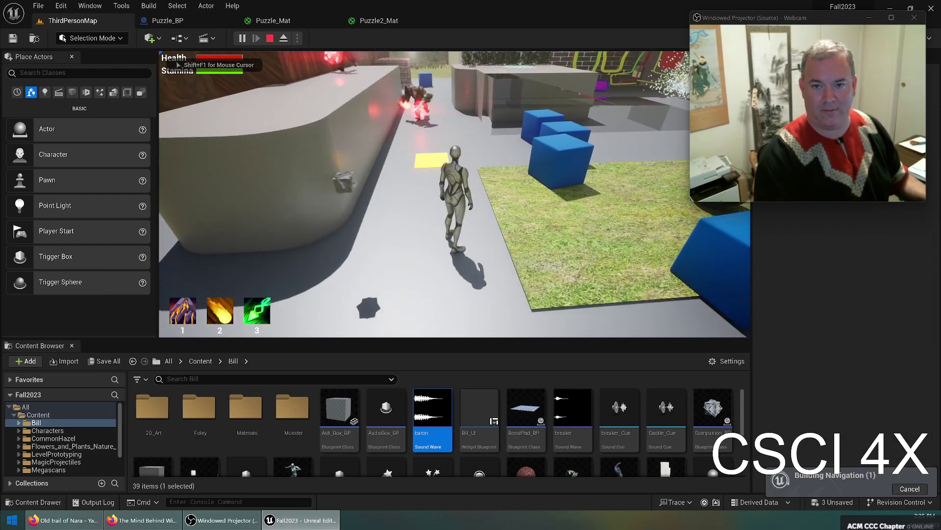
{"action": "key", "text": "w"}
{"action": "key", "text": "s"}
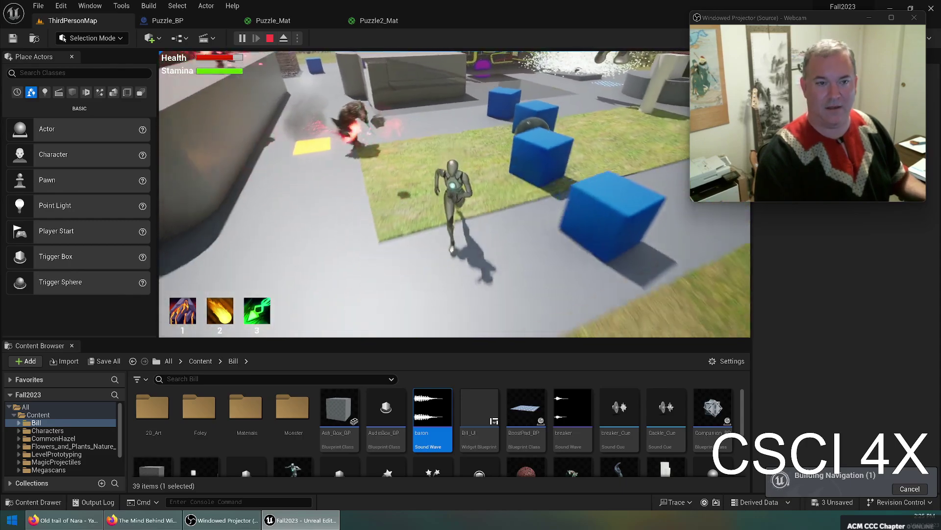
{"action": "key", "text": "w"}
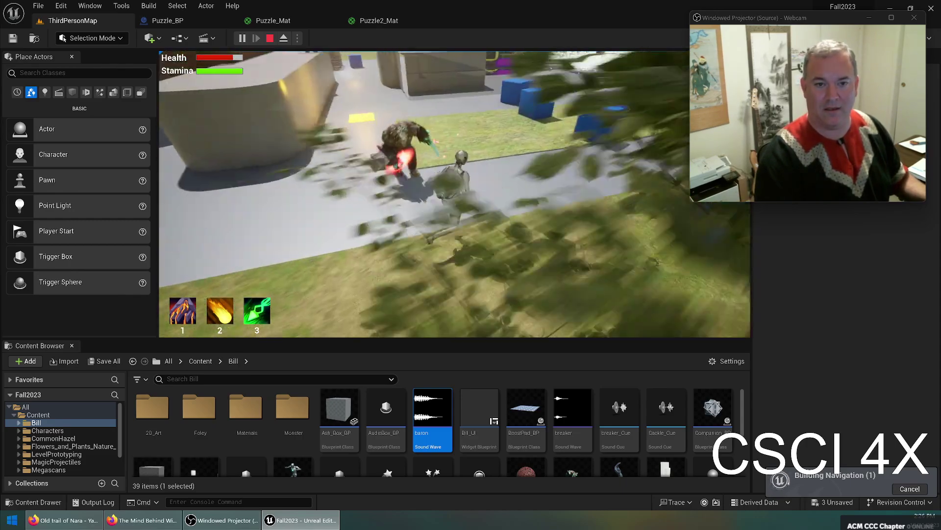
{"action": "key", "text": "w"}
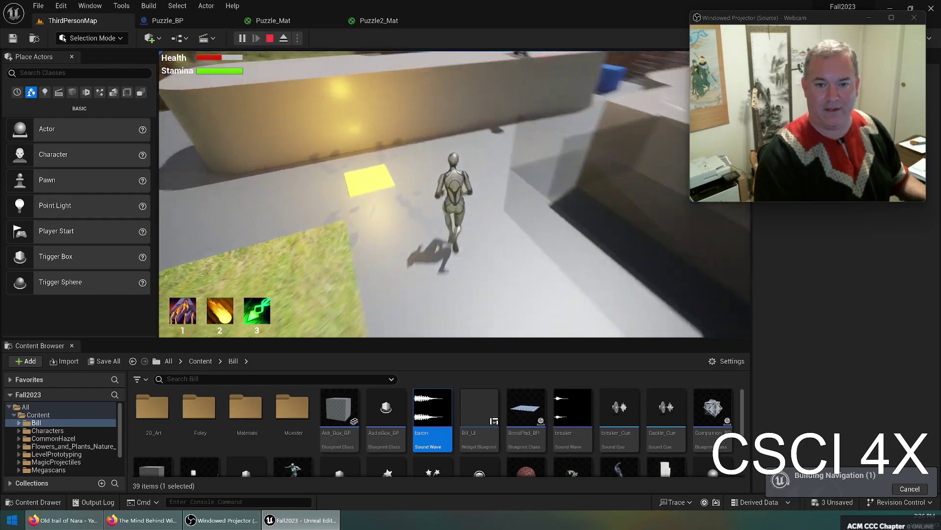
Keep leading the monster back and forth across the tile to test the trap, end the play session and return to Puzzle_BP
{"action": "key", "text": "s"}
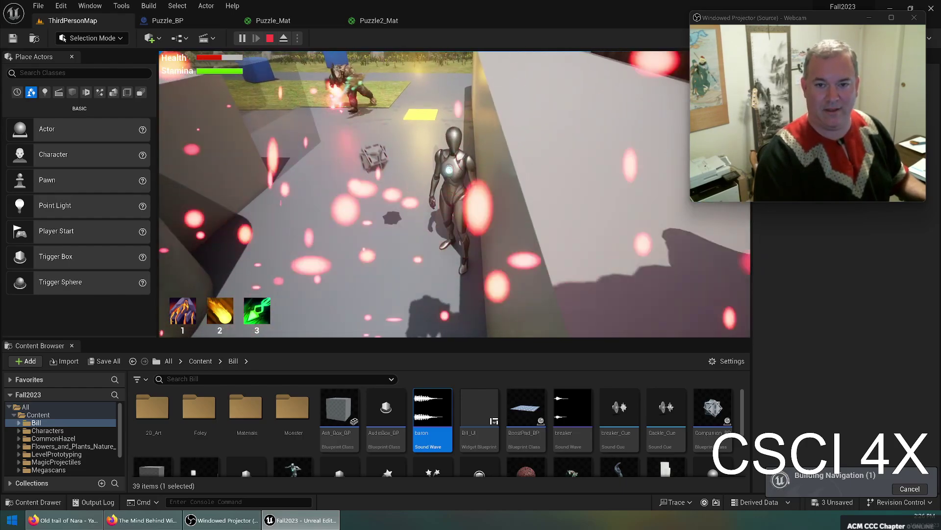
{"action": "key", "text": "w"}
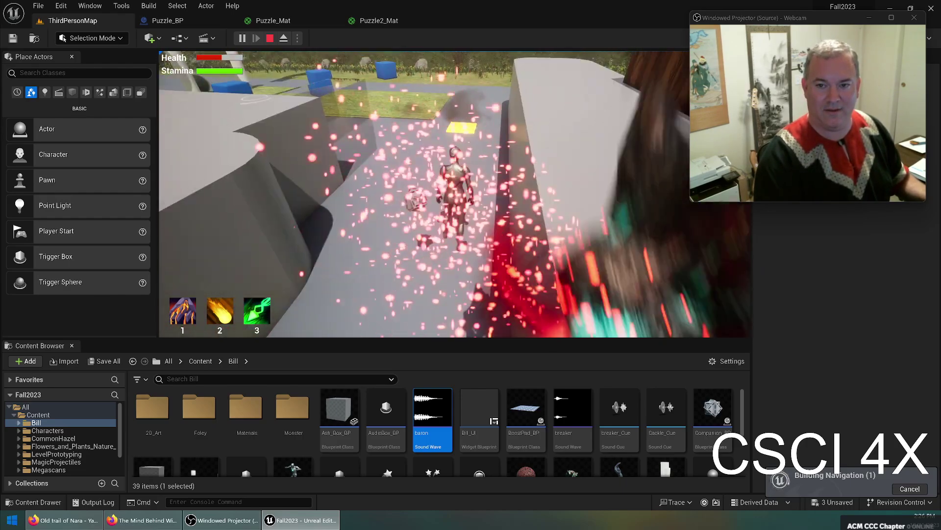
{"action": "key", "text": "w"}
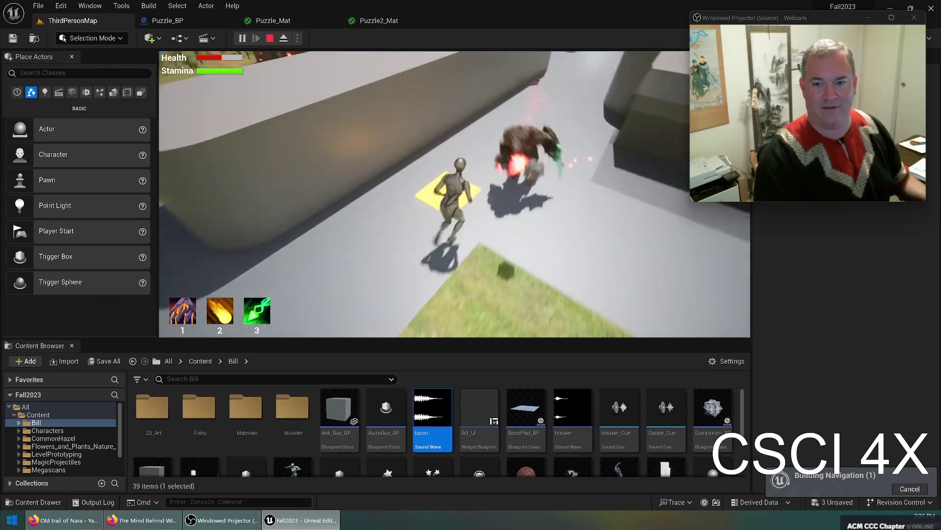
{"action": "key", "text": "w"}
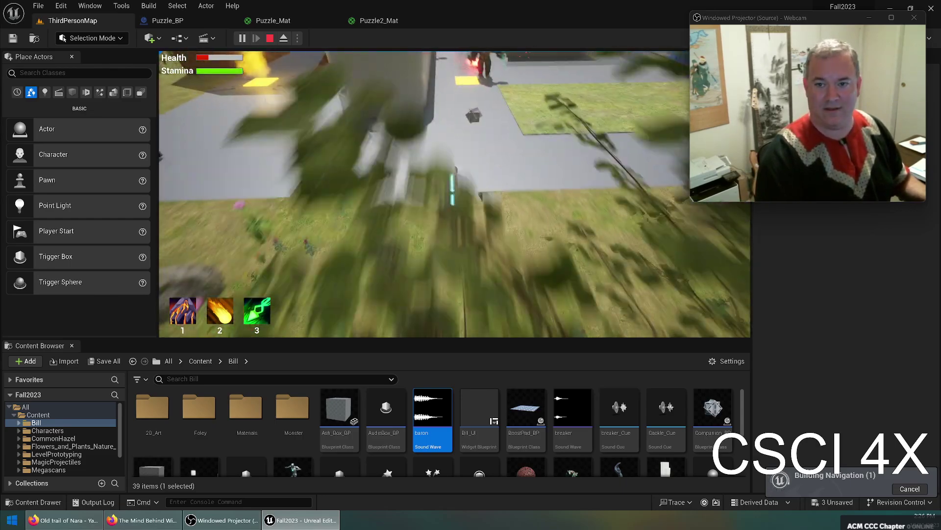
{"action": "key", "text": "w"}
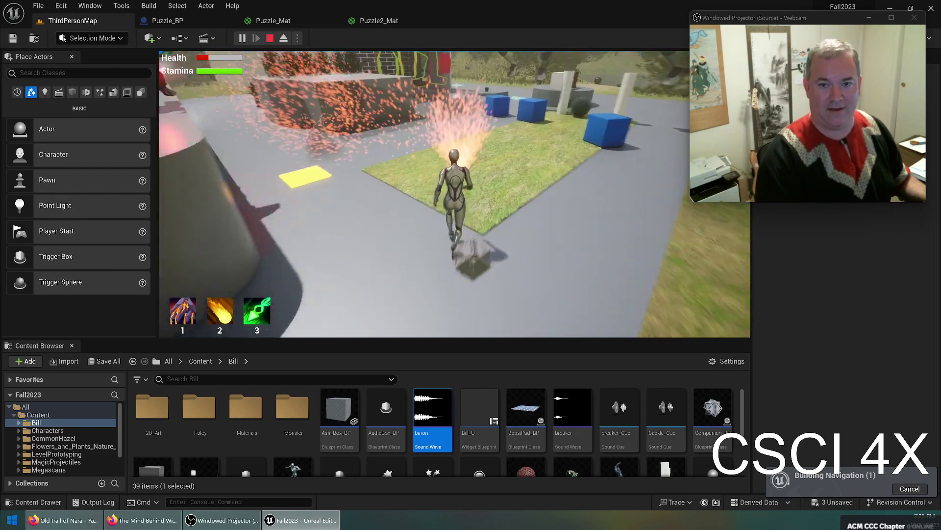
{"action": "key", "text": "w"}
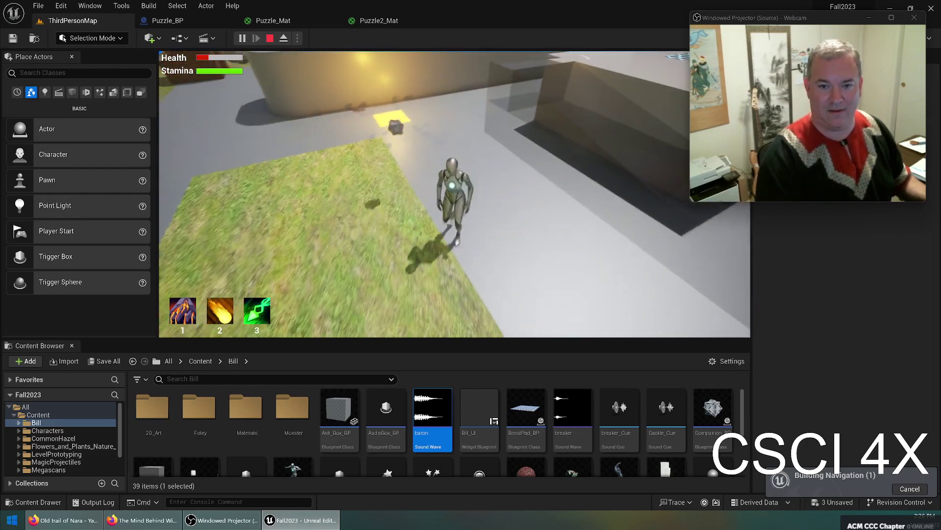
{"action": "key", "text": "w"}
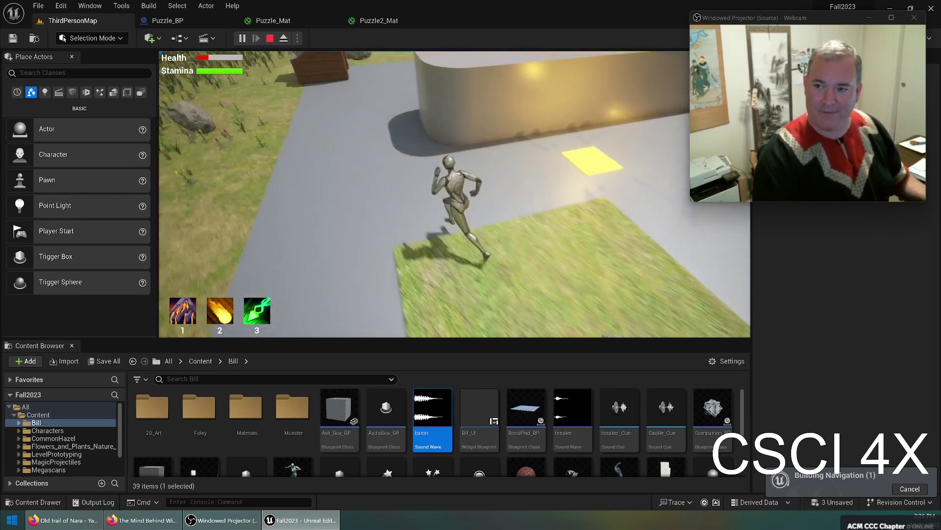
{"action": "key", "text": "w"}
{"action": "key", "text": "d"}
{"action": "key", "text": "w"}
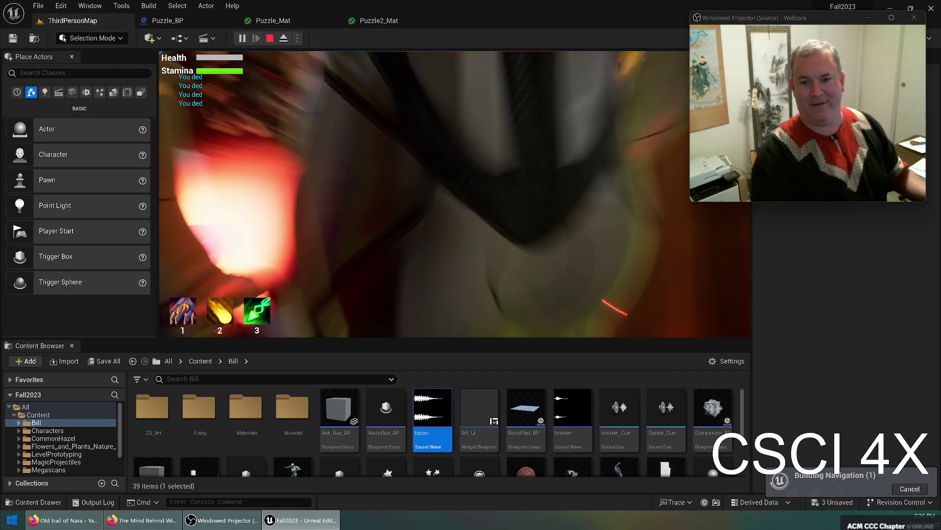
{"action": "key", "text": "Escape"}
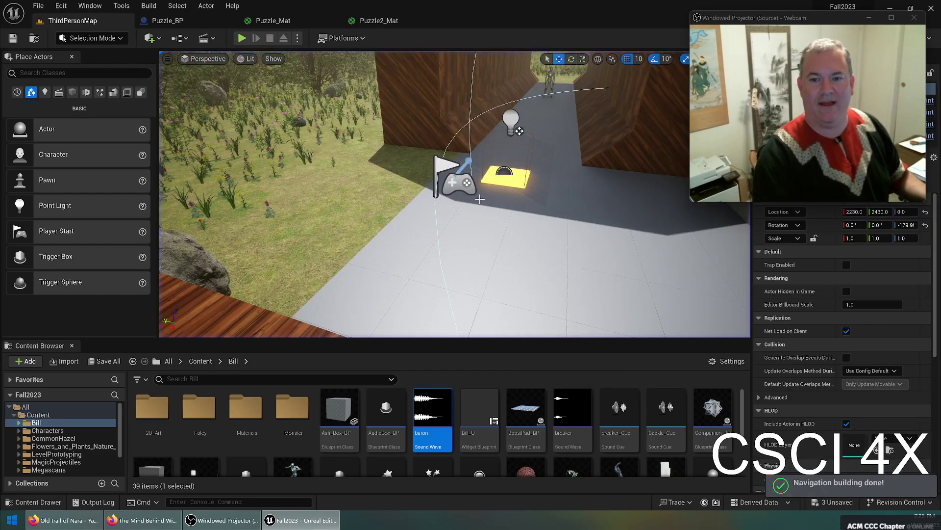
{"action": "left_click", "coordinate": [201, 19]}
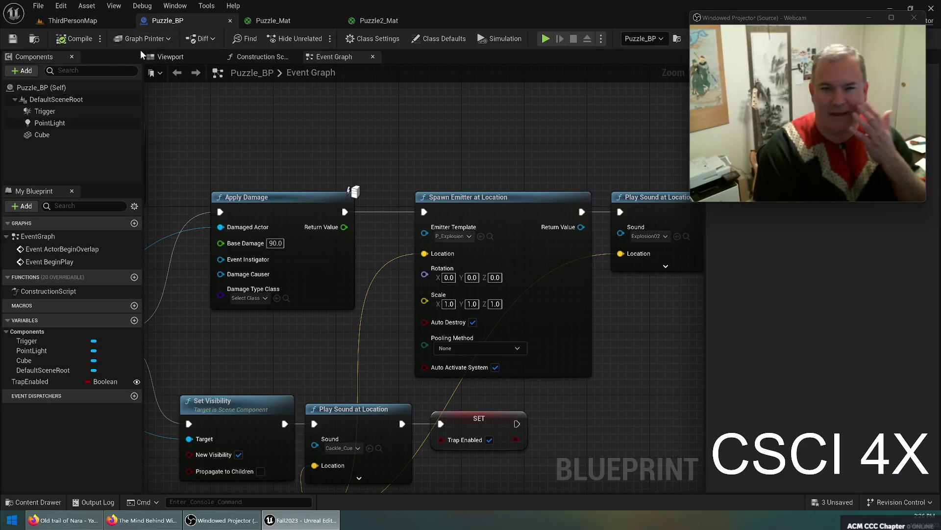
Scale the puzzle tile's Trigger box to 2.0 on all three axes in the Puzzle_BP viewport
{"action": "left_click", "coordinate": [167, 57]}
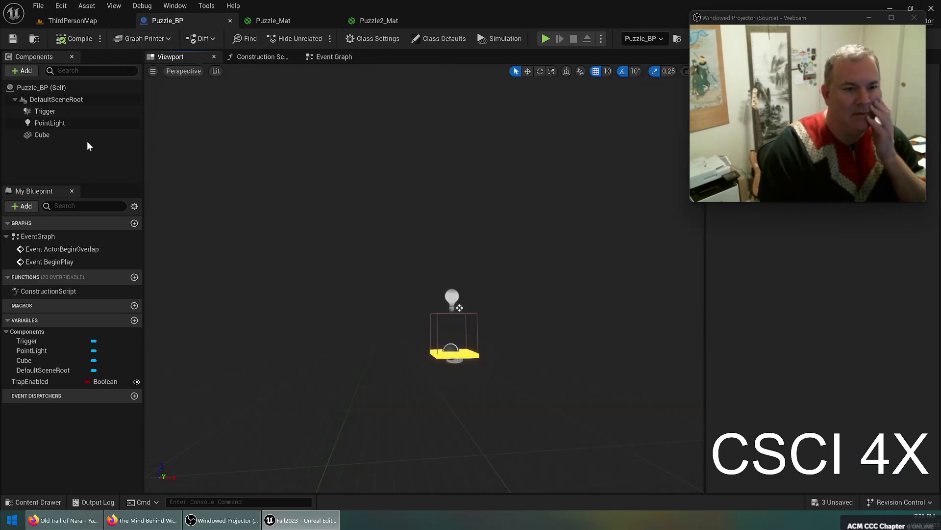
{"action": "left_click", "coordinate": [66, 136]}
{"action": "left_click", "coordinate": [58, 112]}
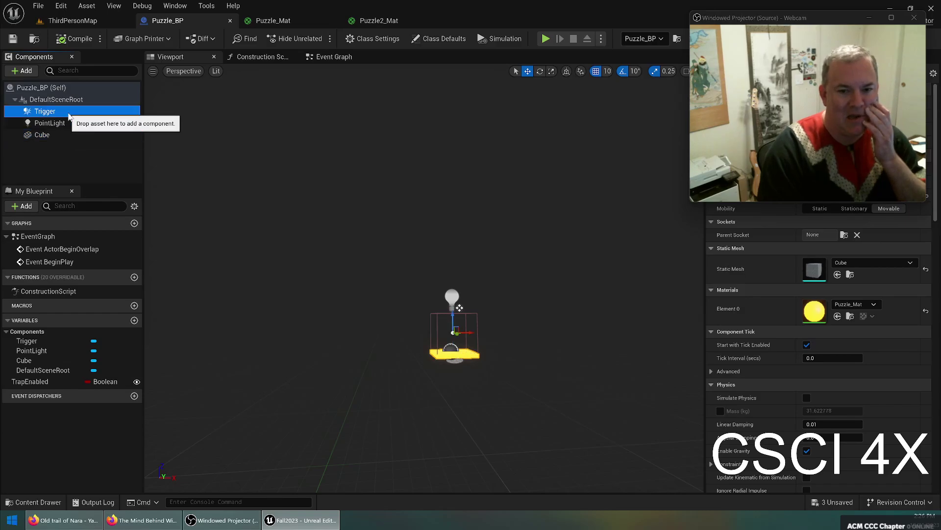
{"action": "left_click_drag", "start_coordinate": [792, 19], "coordinate": [593, 26]}
{"action": "left_click", "coordinate": [818, 195]}
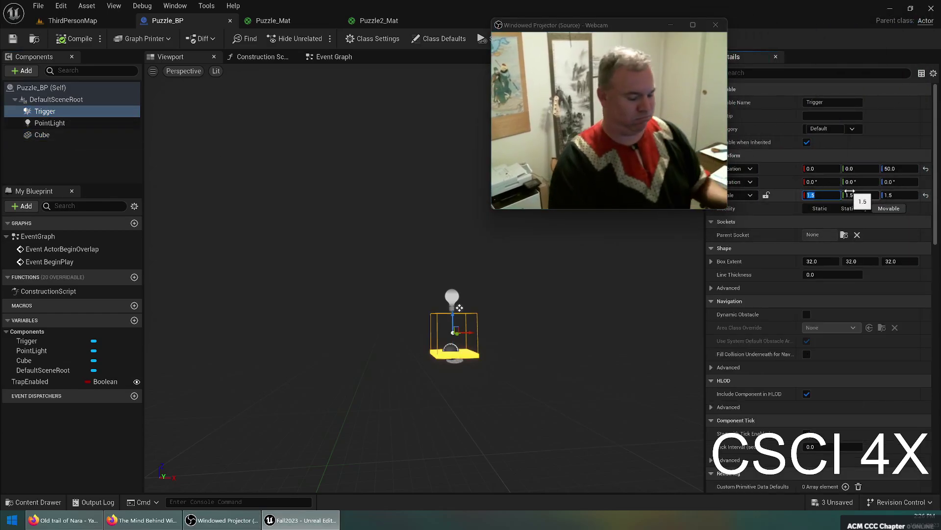
{"action": "type", "text": "2"}
{"action": "key", "text": "Tab"}
{"action": "type", "text": "2"}
{"action": "key", "text": "Tab"}
{"action": "type", "text": "2"}
{"action": "key", "text": "Return"}
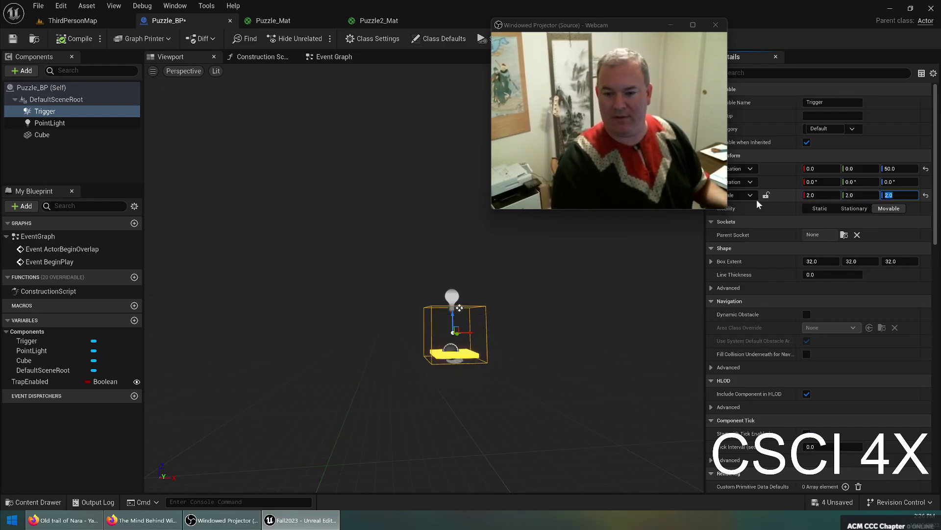
Check the enlarged trigger box around the tile, compile and save Puzzle_BP, and return to ThirdPersonMap
{"action": "left_click_drag", "start_coordinate": [451, 318], "coordinate": [453, 309]}
{"action": "right_click_drag", "start_coordinate": [454, 309], "coordinate": [569, 321]}
{"action": "right_click_drag", "start_coordinate": [538, 253], "coordinate": [256, 257]}
{"action": "left_click", "coordinate": [74, 38]}
{"action": "left_click", "coordinate": [13, 38]}
{"action": "left_click", "coordinate": [60, 21]}
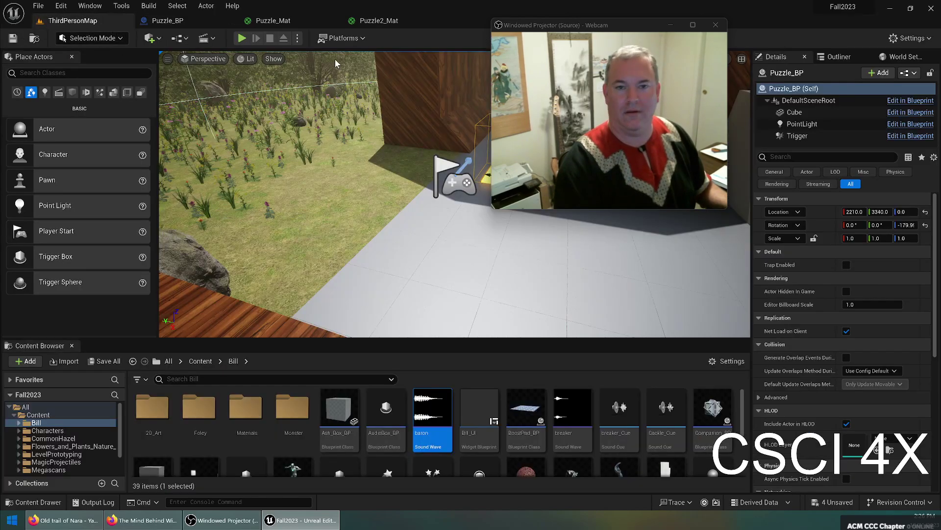
Play the level, run through the wooden tunnel and lure the monster toward the duplicated tile with the larger trigger
{"action": "left_click_drag", "start_coordinate": [576, 26], "coordinate": [753, 19]}
{"action": "left_click", "coordinate": [241, 38]}
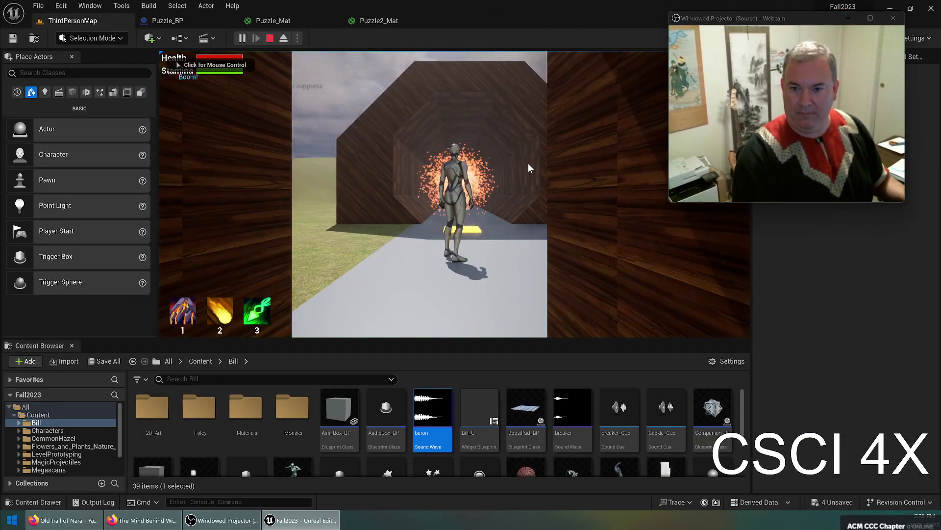
{"action": "key", "text": "w"}
{"action": "key", "text": "d"}
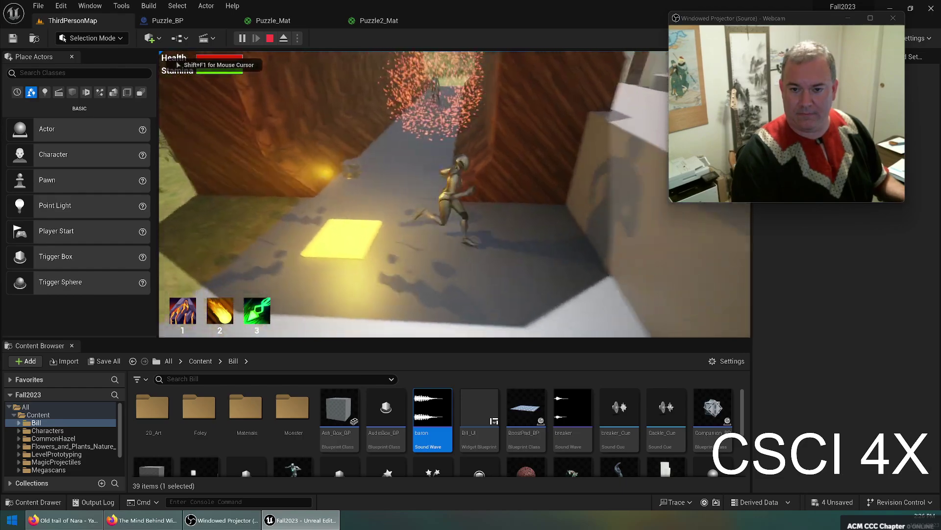
{"action": "key", "text": "s"}
{"action": "key", "text": "a"}
{"action": "key", "text": "w"}
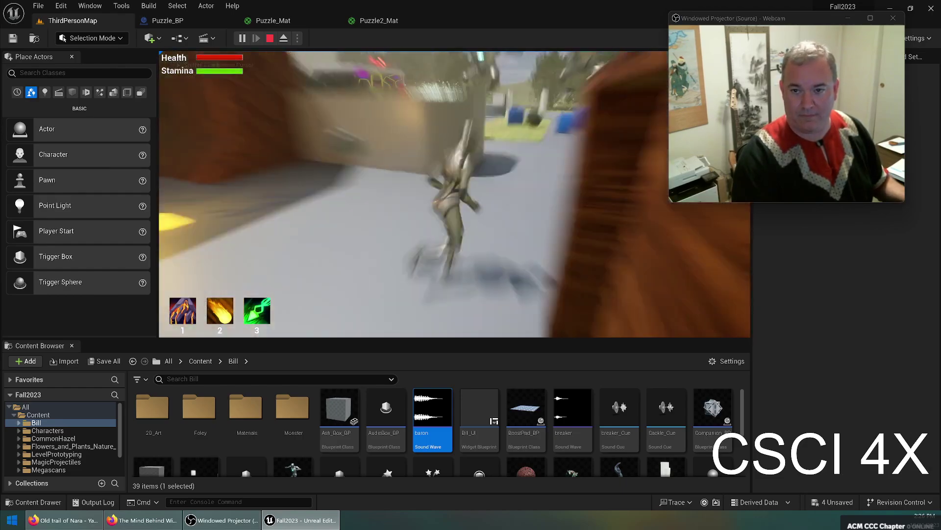
{"action": "key", "text": "d"}
{"action": "key", "text": "w"}
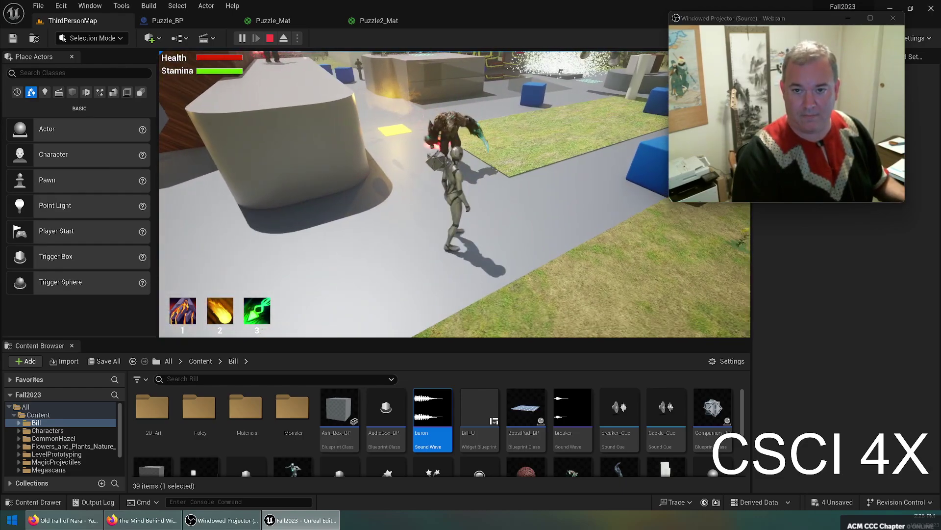
{"action": "key", "text": "w"}
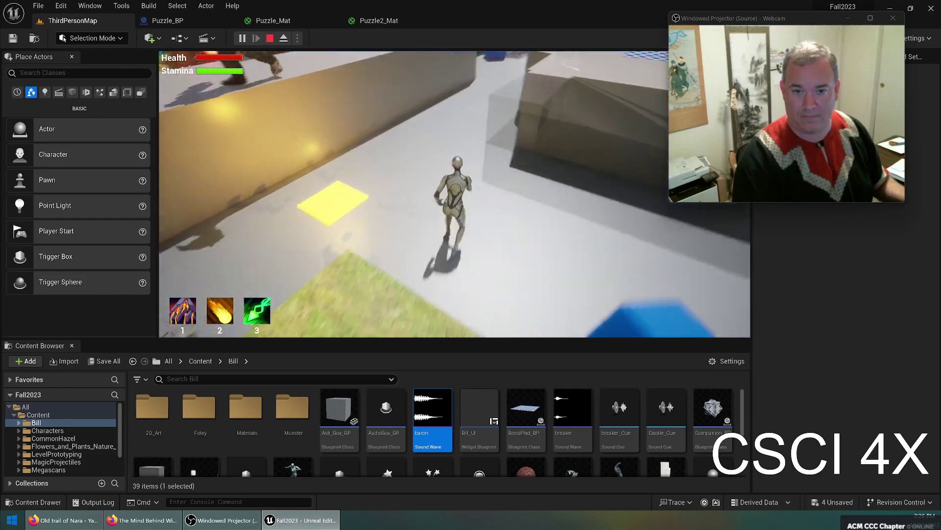
{"action": "key", "text": "w"}
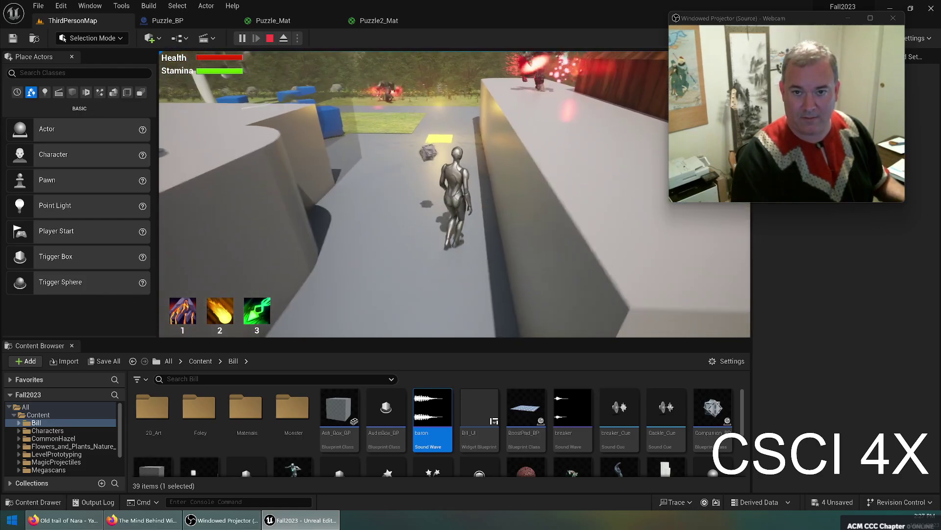
{"action": "key", "text": "w"}
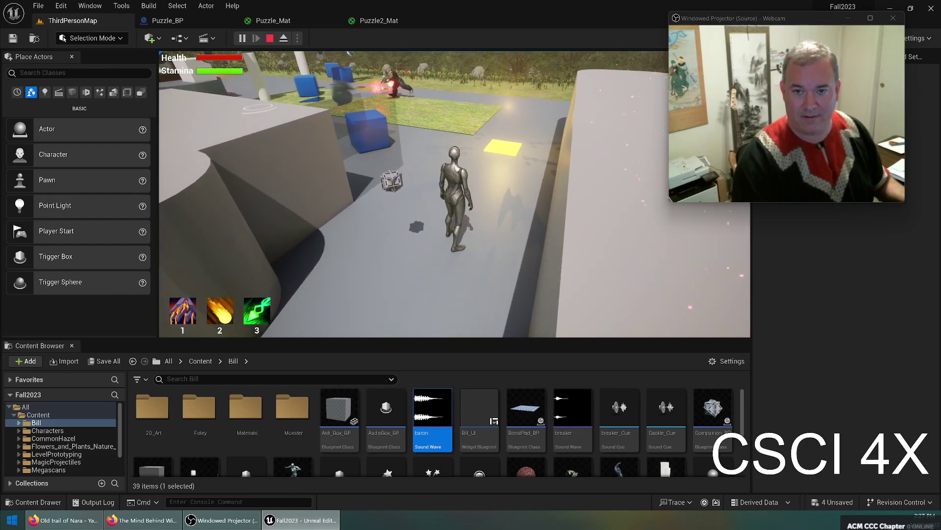
Use the first ability, cross the tiles and keep drawing the monsters through the passage and tunnel to test the trap
{"action": "key", "text": "1"}
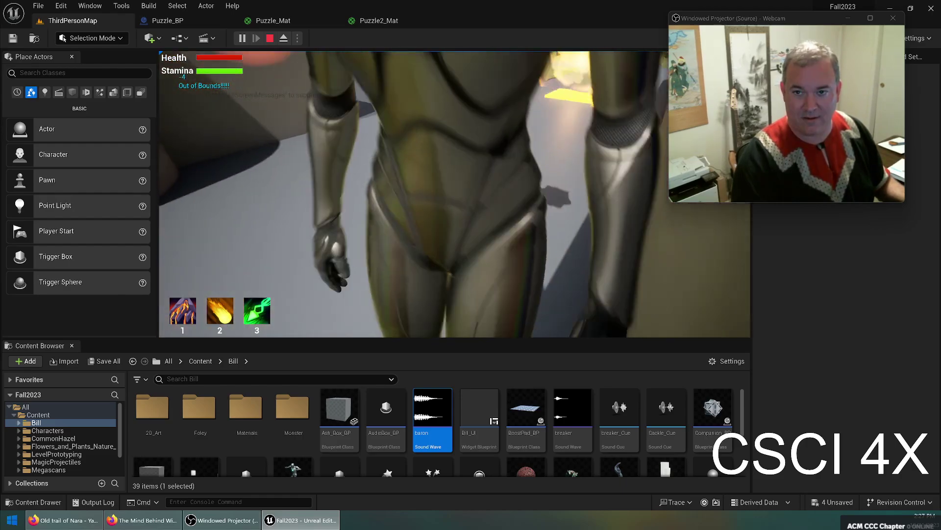
{"action": "key", "text": "w"}
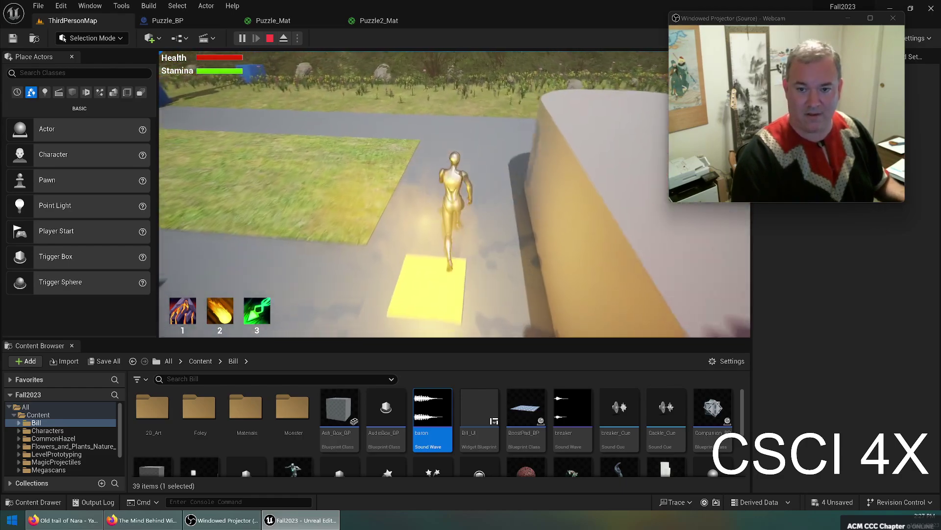
{"action": "key", "text": "w"}
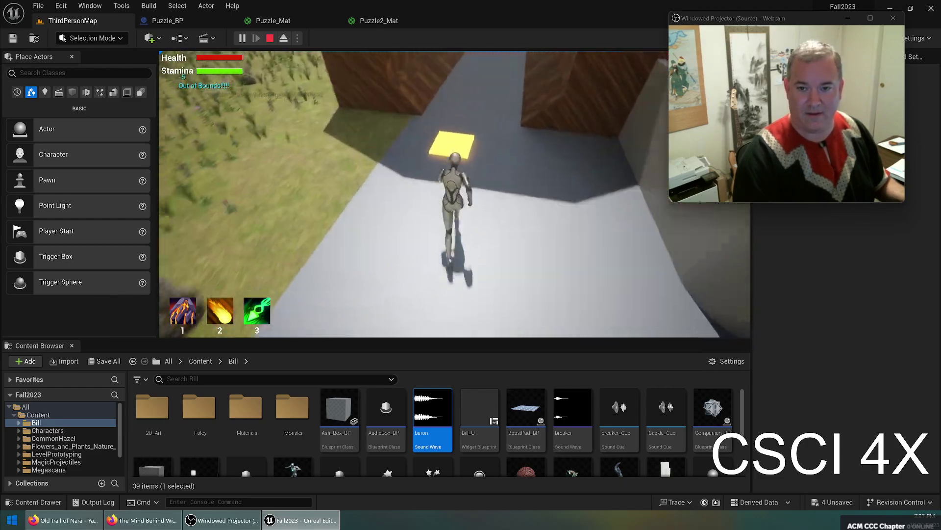
{"action": "key", "text": "s"}
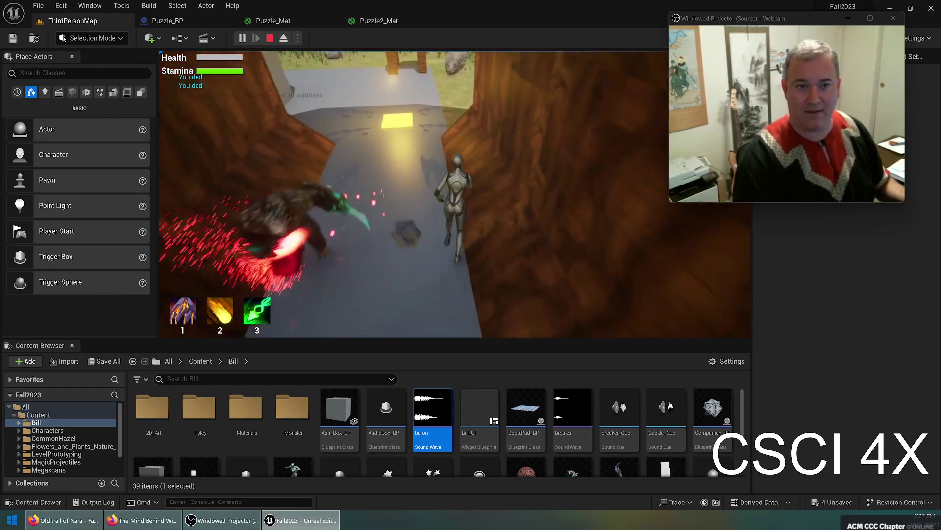
{"action": "key", "text": "w"}
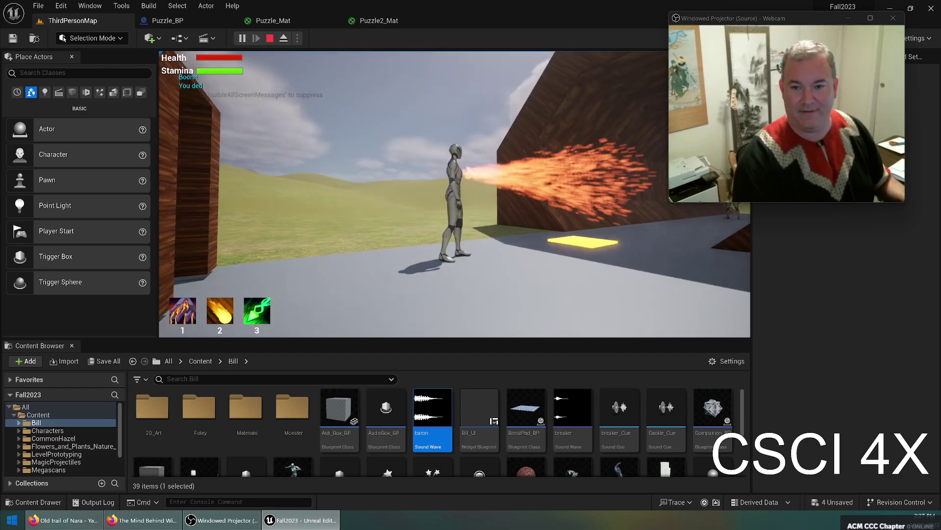
{"action": "key", "text": "w"}
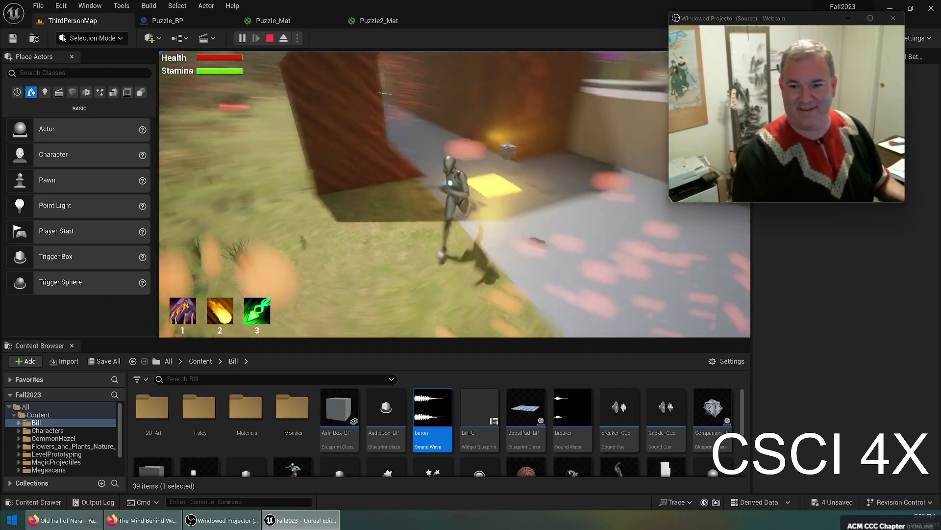
{"action": "key", "text": "w"}
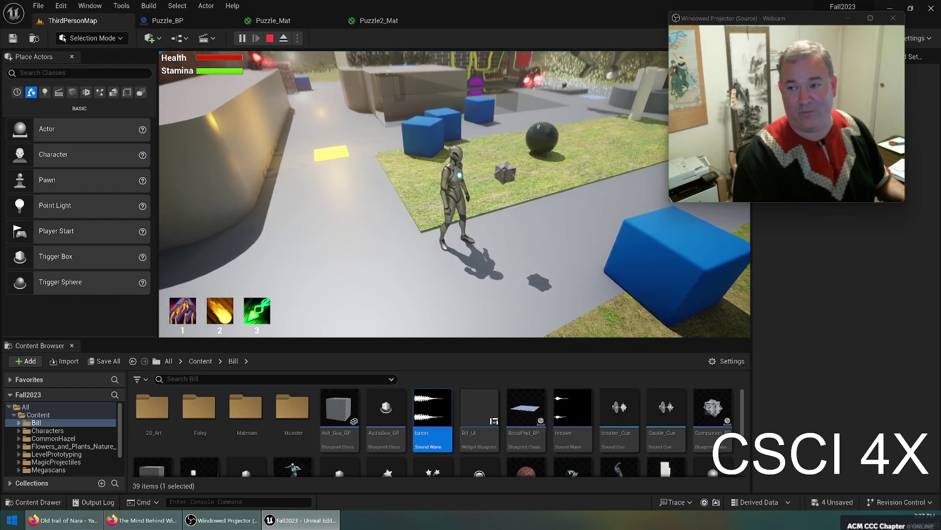
{"action": "key", "text": "w"}
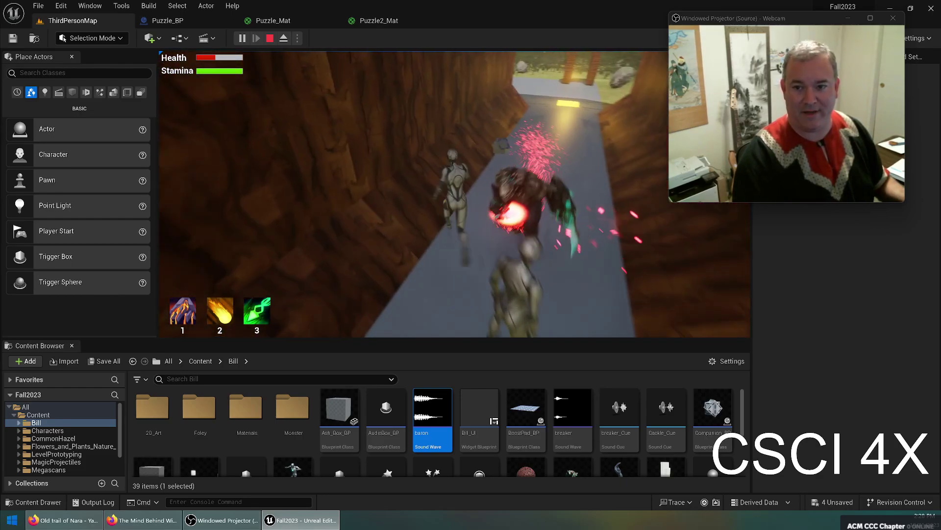
{"action": "key", "text": "shift+w"}
{"action": "key", "text": "space"}
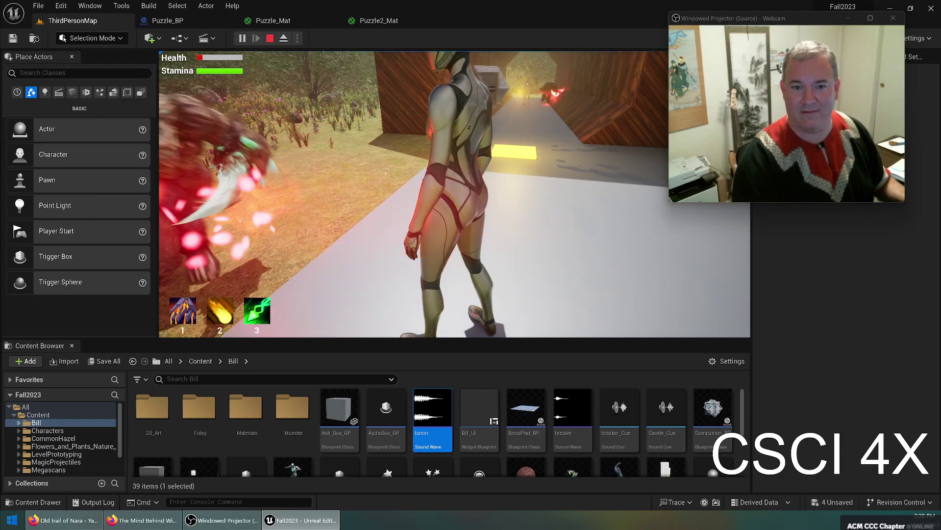
{"action": "key", "text": "w"}
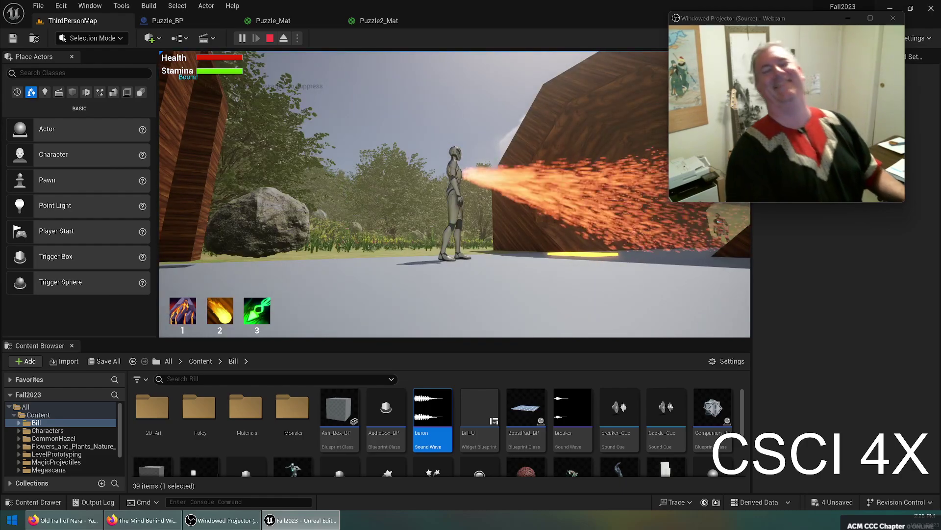
Run back to the tile near the blue cubes, lead the monster around it again, and end the play session
{"action": "key", "text": "w"}
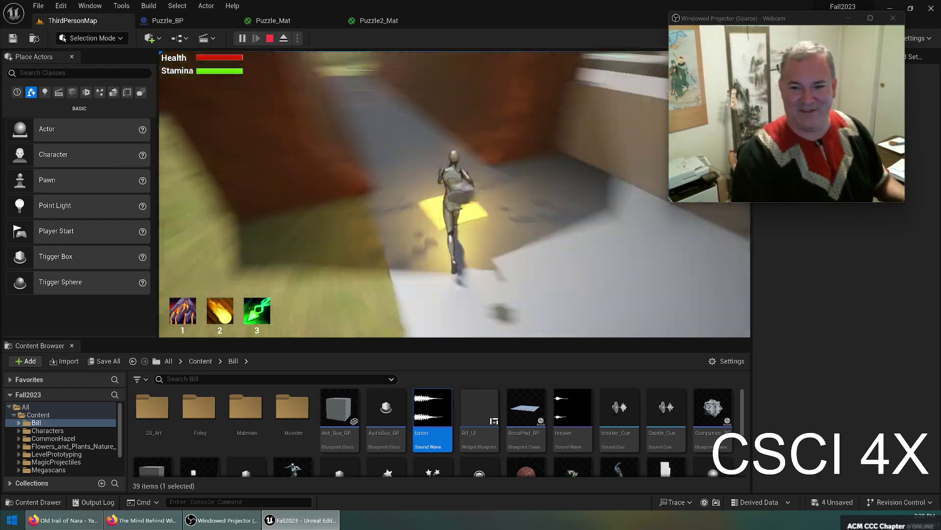
{"action": "key", "text": "w"}
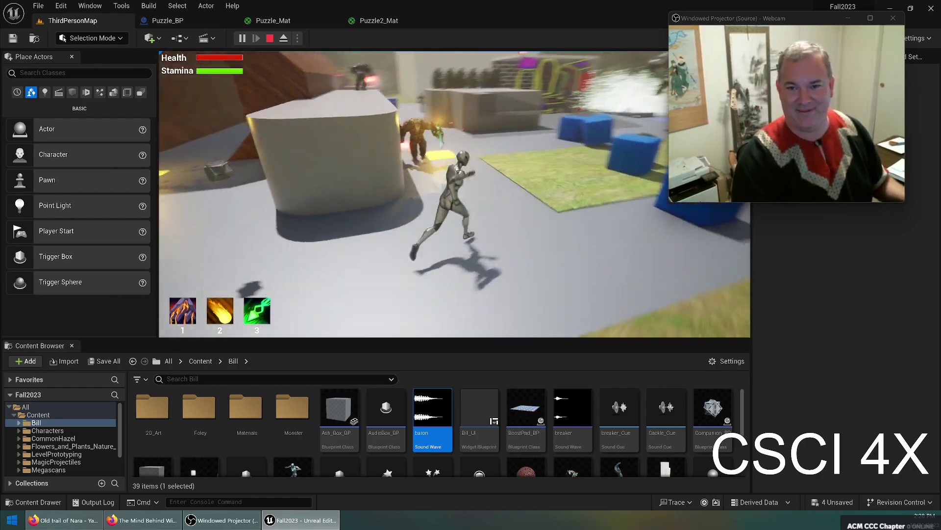
{"action": "key", "text": "w"}
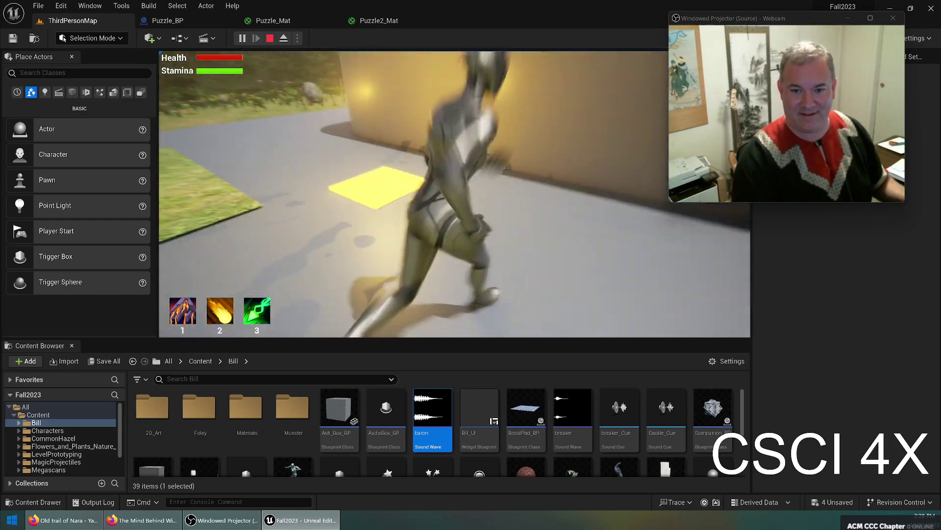
{"action": "key", "text": "w"}
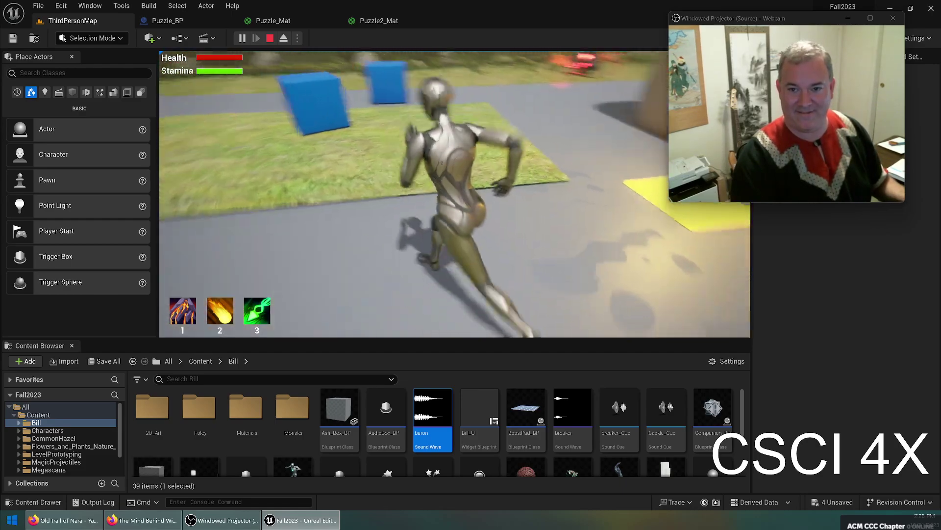
{"action": "key", "text": "w"}
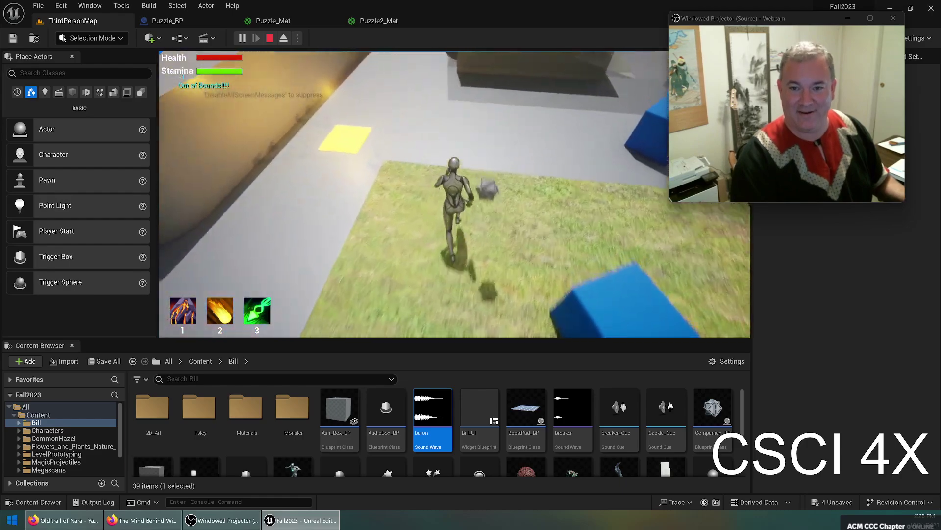
{"action": "key", "text": "a"}
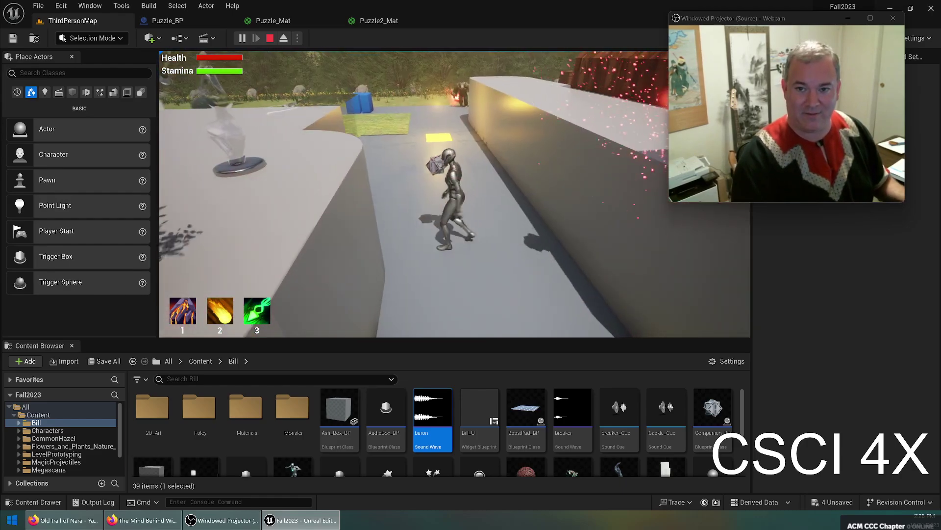
{"action": "key", "text": "w"}
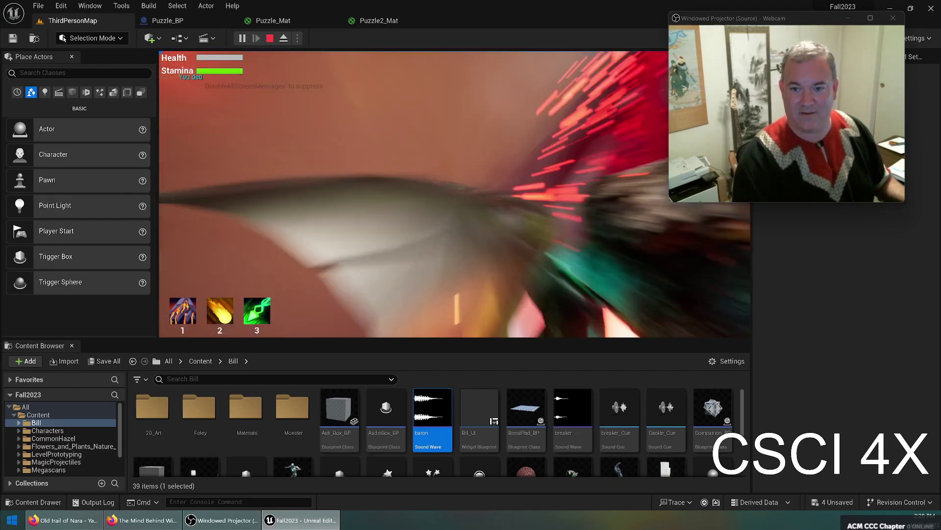
{"action": "key", "text": "s"}
{"action": "key", "text": "w"}
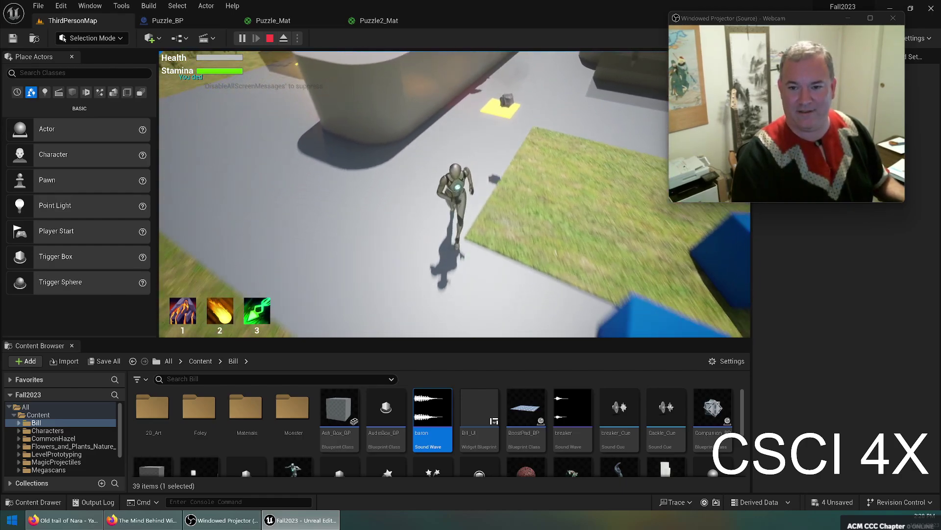
{"action": "key", "text": "Escape"}
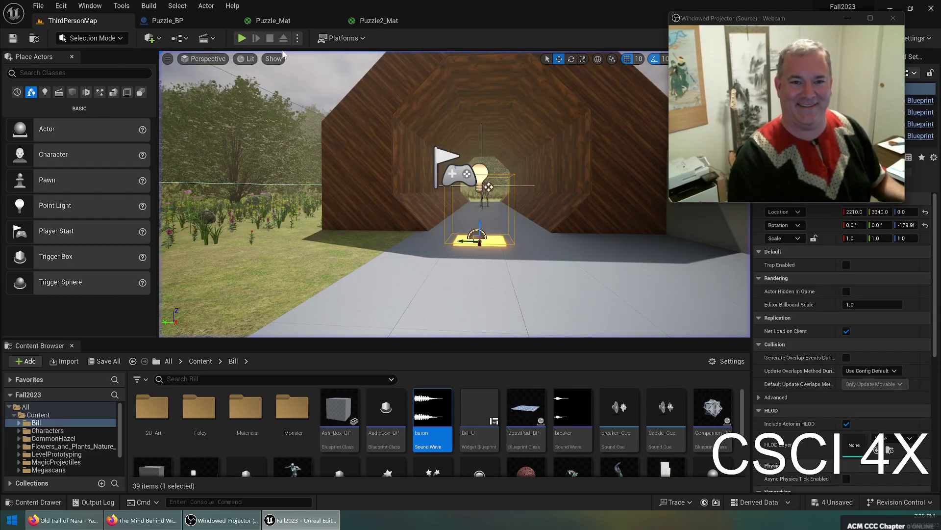
Set the Base Damage of the Apply Damage node in the Puzzle_BP event graph to 10200
{"action": "left_click", "coordinate": [171, 22]}
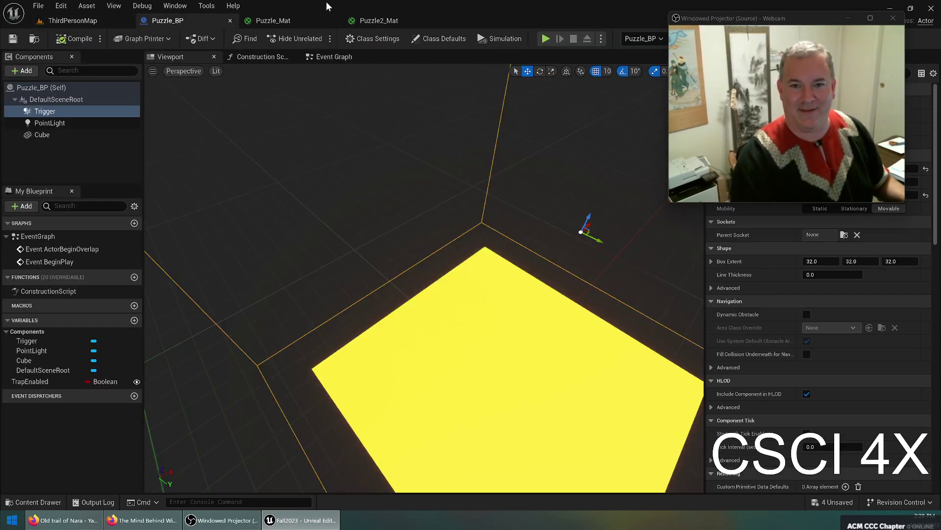
{"action": "left_click", "coordinate": [260, 22]}
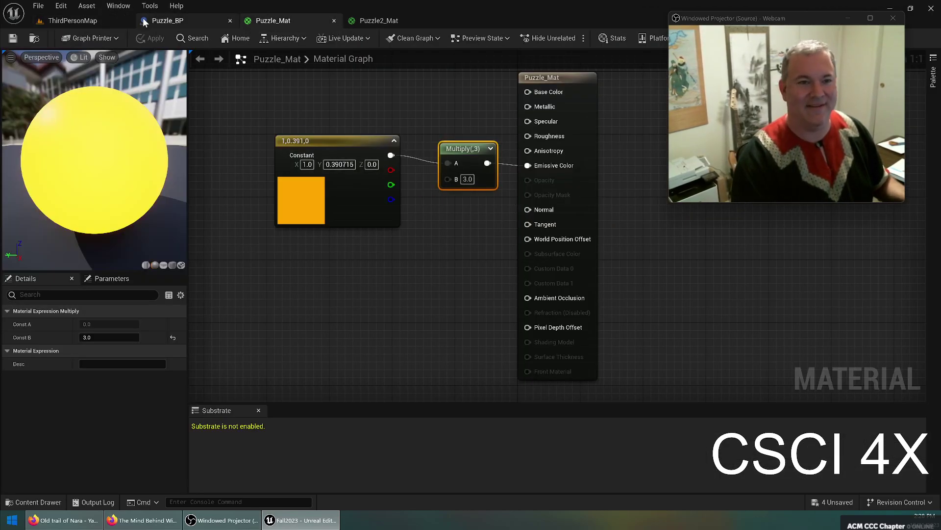
{"action": "left_click", "coordinate": [148, 20]}
{"action": "left_click", "coordinate": [333, 58]}
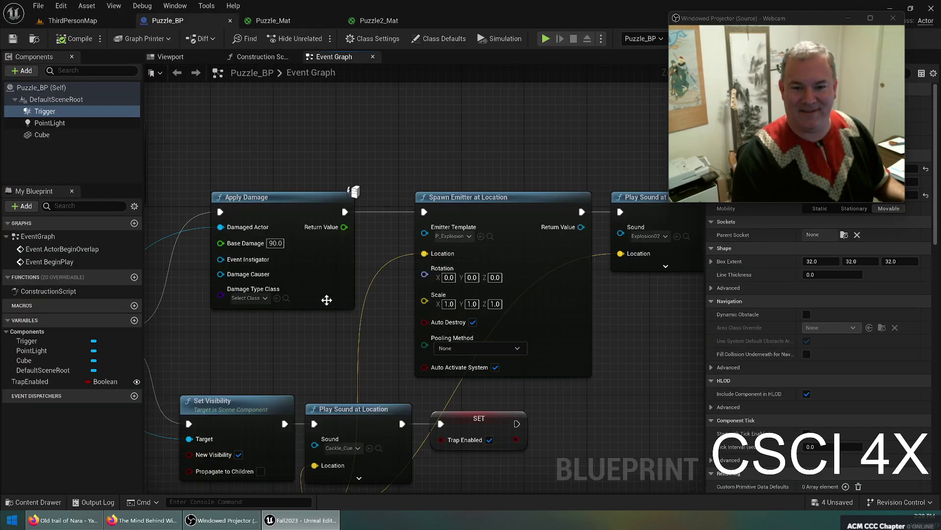
{"action": "left_click", "coordinate": [276, 243]}
{"action": "type", "text": "10200"}
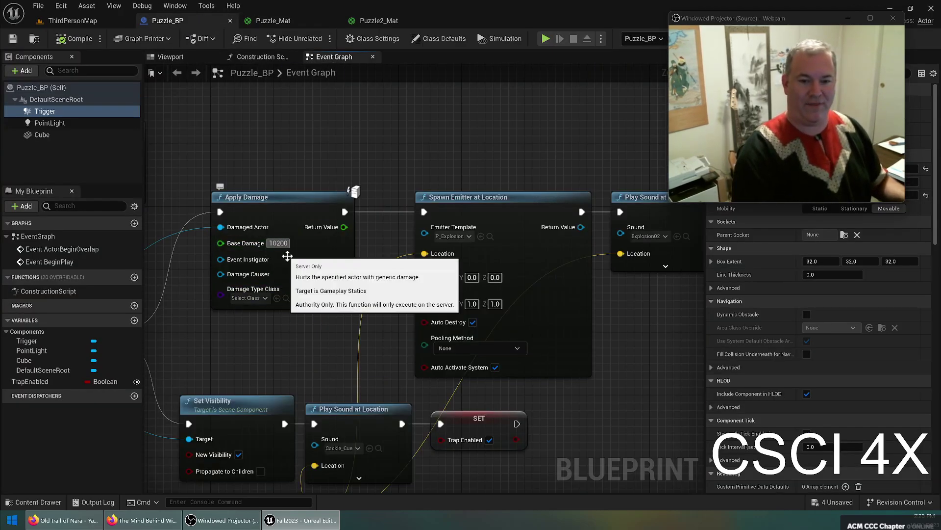
Set the Base Damage of the Apply Damage node to 1000
{"action": "key", "text": "BackSpace"}
{"action": "key", "text": "BackSpace"}
{"action": "type", "text": "00"}
{"action": "key", "text": "Return"}
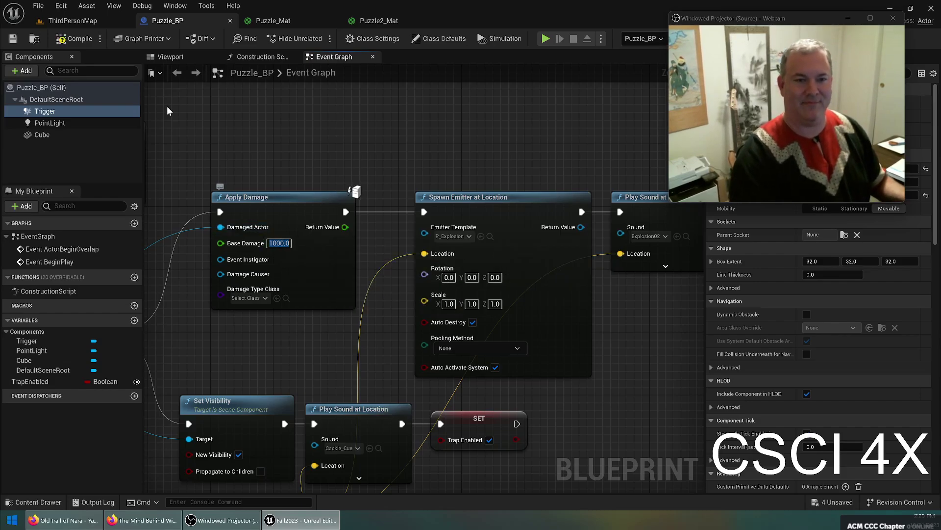
Play the ThirdPersonMap level and run past the first tile toward the blue cubes to draw the monster to the trap
{"action": "left_click", "coordinate": [78, 22]}
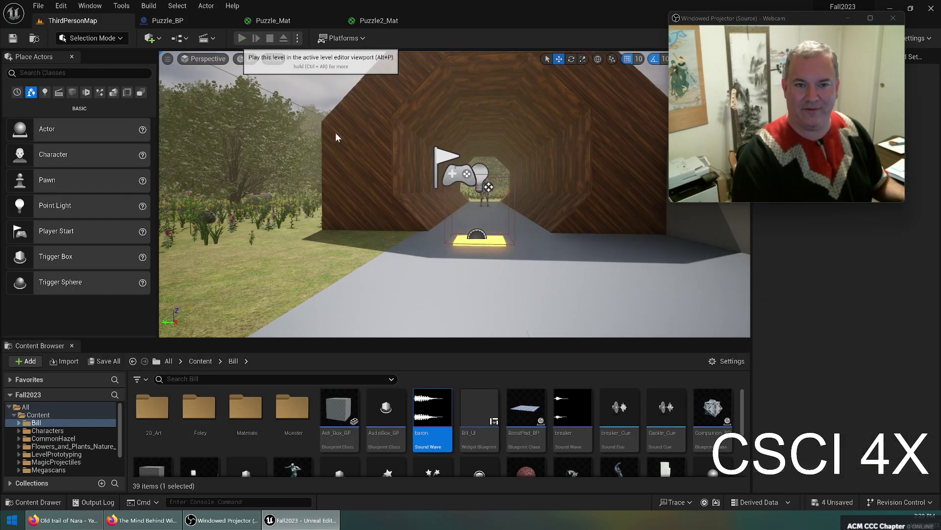
{"action": "key", "text": "alt+p"}
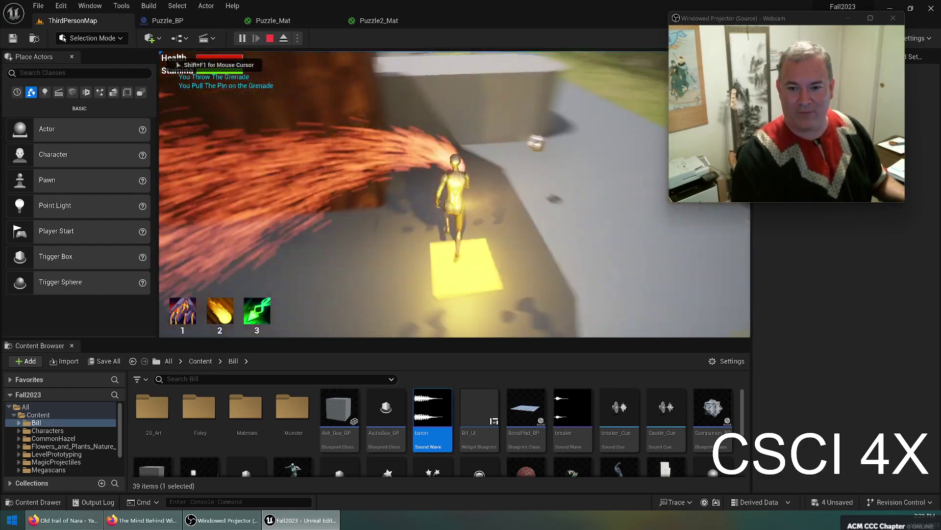
{"action": "key", "text": "w"}
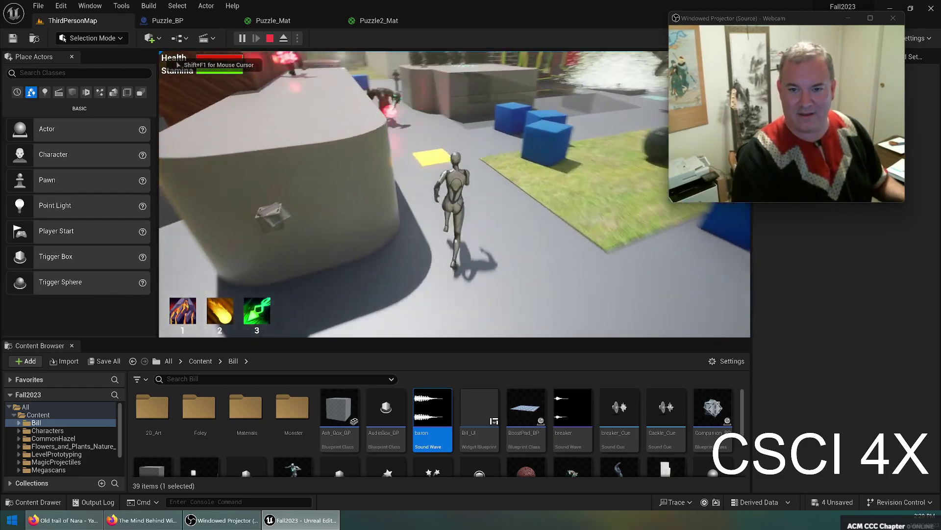
{"action": "key", "text": "d"}
{"action": "key", "text": "s"}
{"action": "key", "text": "a"}
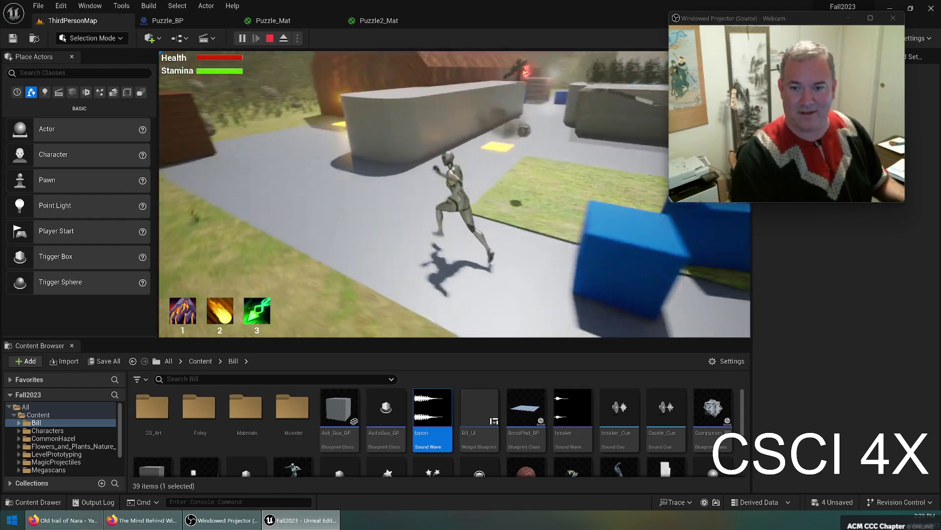
Run down the passage past the stone lantern and around to the wooden tunnel, then end the play session
{"action": "key", "text": "w"}
{"action": "key", "text": "w"}
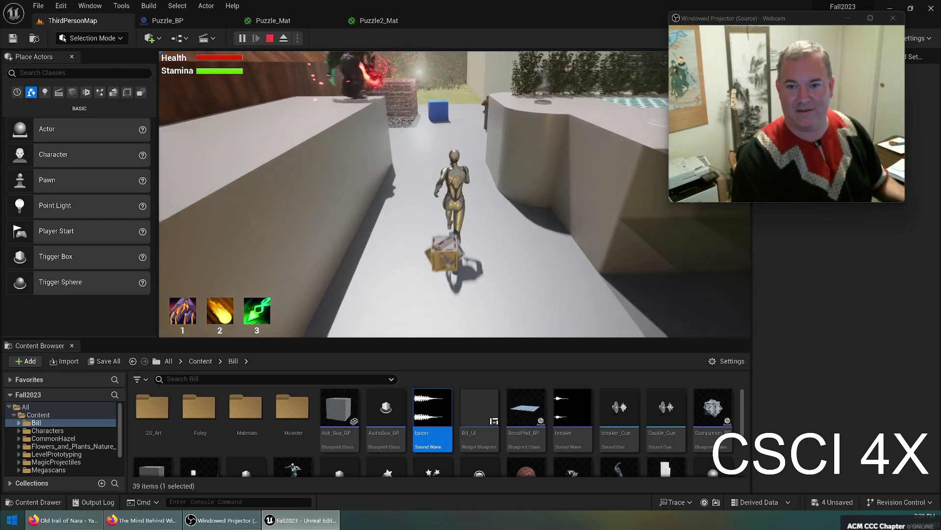
{"action": "key", "text": "w"}
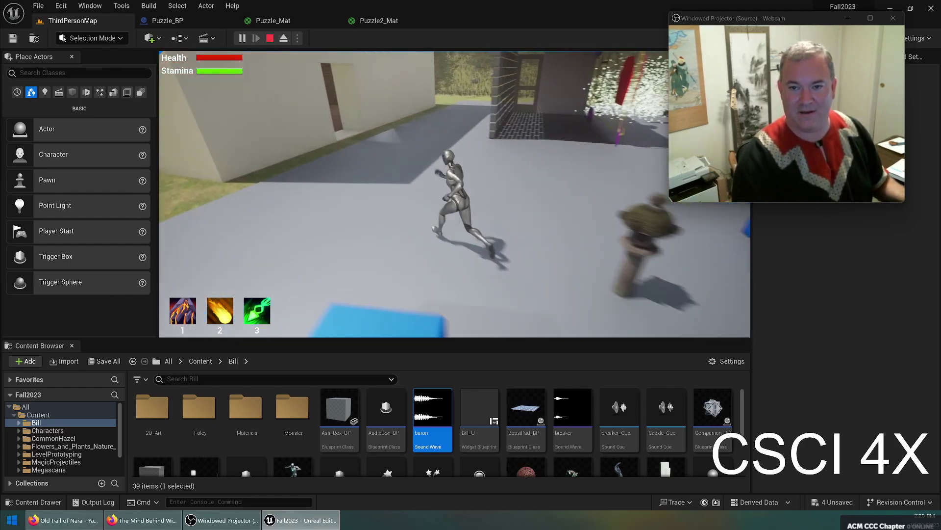
{"action": "key", "text": "w"}
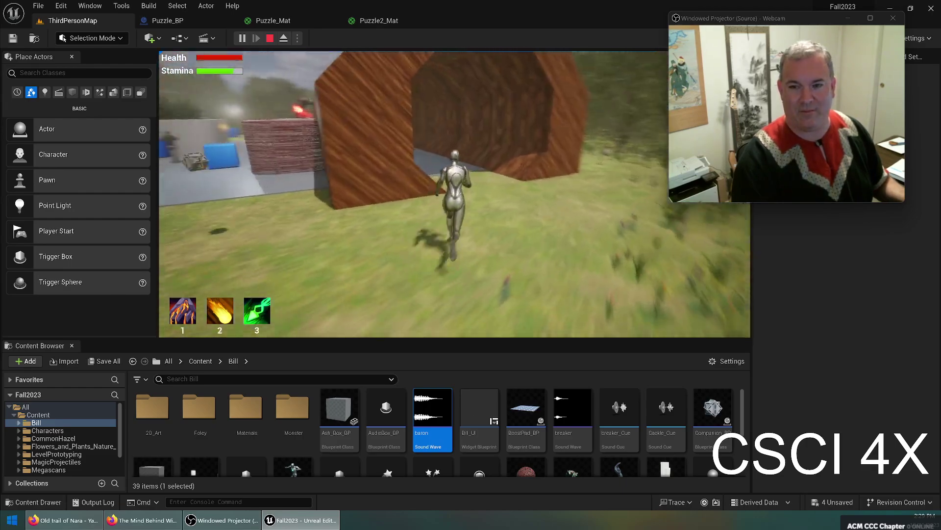
{"action": "key", "text": "Escape"}
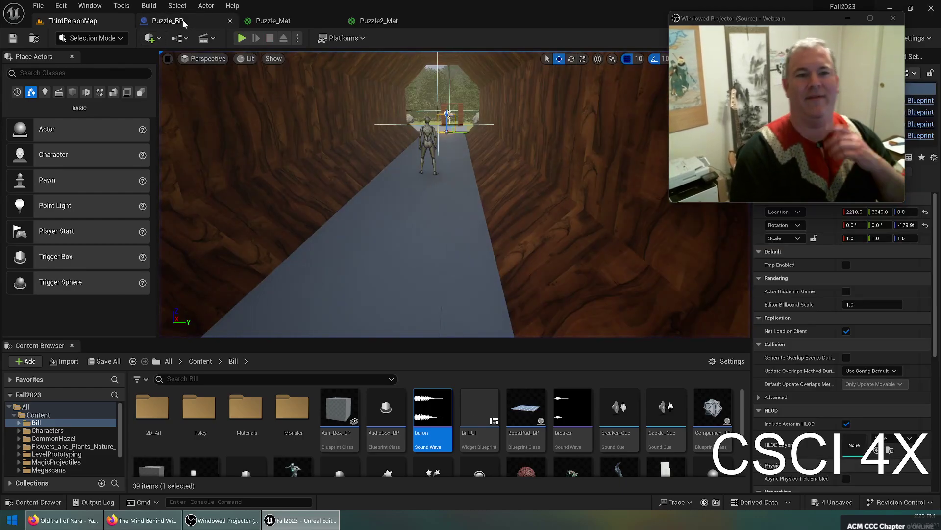
In the Puzzle_BP event graph, move the ActorBeginOverlap, Trap Enabled and Branch nodes away from Set Visibility to make room
{"action": "left_click", "coordinate": [168, 20]}
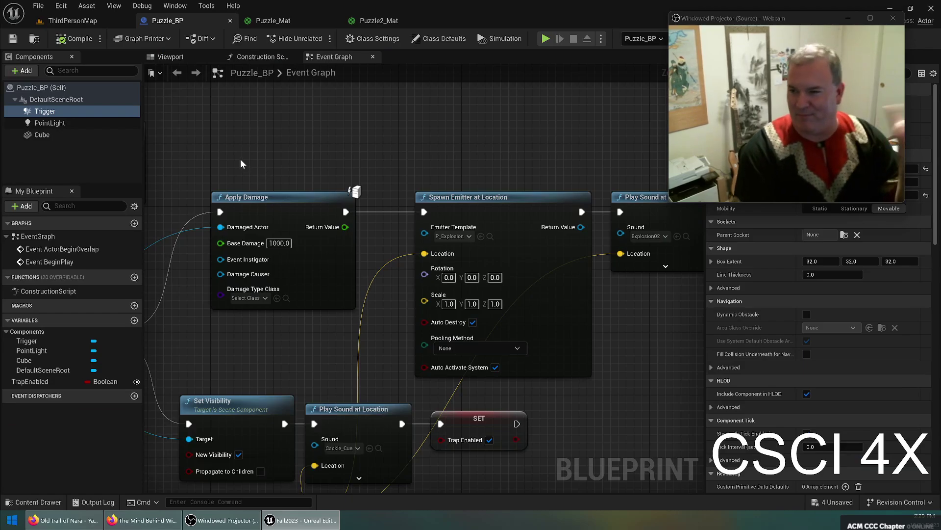
{"action": "right_click_drag", "start_coordinate": [297, 149], "coordinate": [529, 65]}
{"action": "right_click_drag", "start_coordinate": [408, 299], "coordinate": [507, 249]}
{"action": "right_click_drag", "start_coordinate": [386, 279], "coordinate": [349, 253]}
{"action": "left_click_drag", "start_coordinate": [175, 113], "coordinate": [343, 204]}
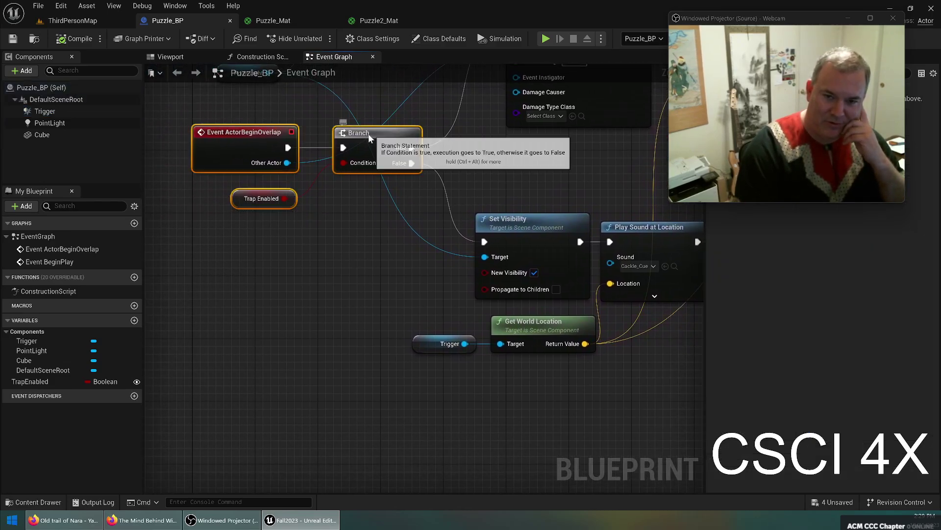
{"action": "left_click_drag", "start_coordinate": [364, 133], "coordinate": [269, 125]}
Insert a Cast To BP_ThirdPersonCharacter between Branch's False output and Set Visibility, feed its Object from Other Actor, and compile and save
{"action": "left_click_drag", "start_coordinate": [318, 155], "coordinate": [337, 225]}
{"action": "type", "text": "cast to third"}
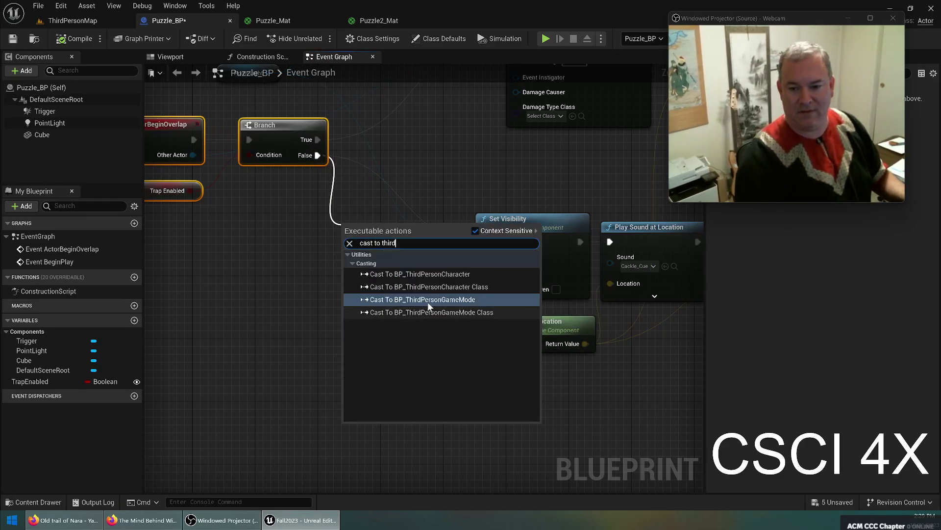
{"action": "left_click", "coordinate": [431, 274]}
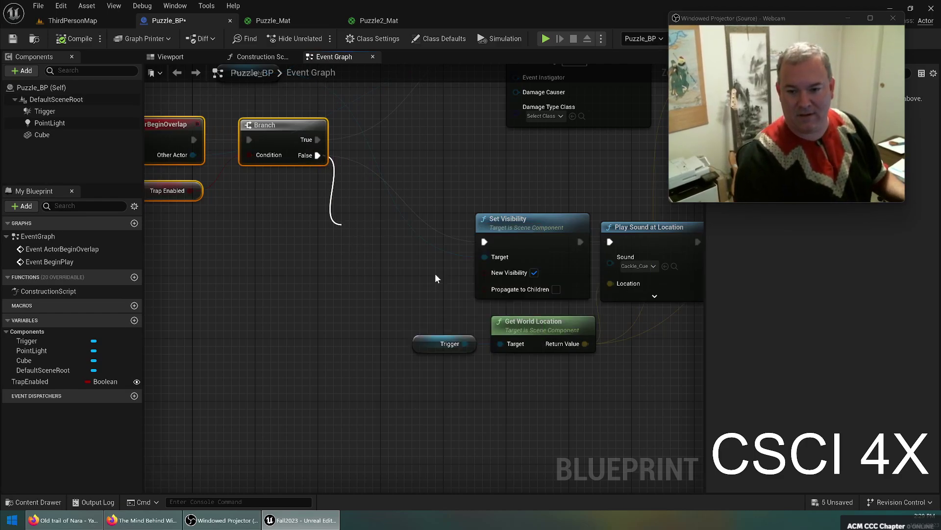
{"action": "left_click_drag", "start_coordinate": [434, 272], "coordinate": [392, 262]}
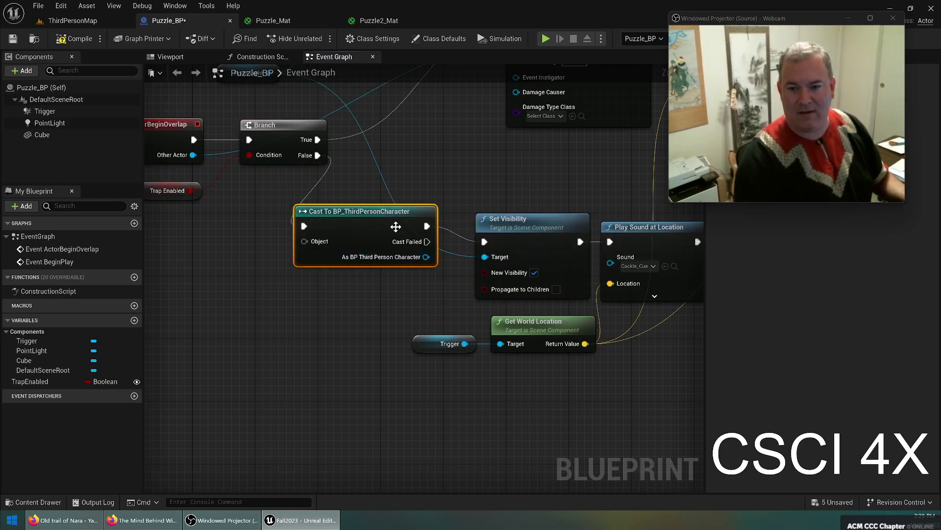
{"action": "left_click_drag", "start_coordinate": [393, 222], "coordinate": [401, 238]}
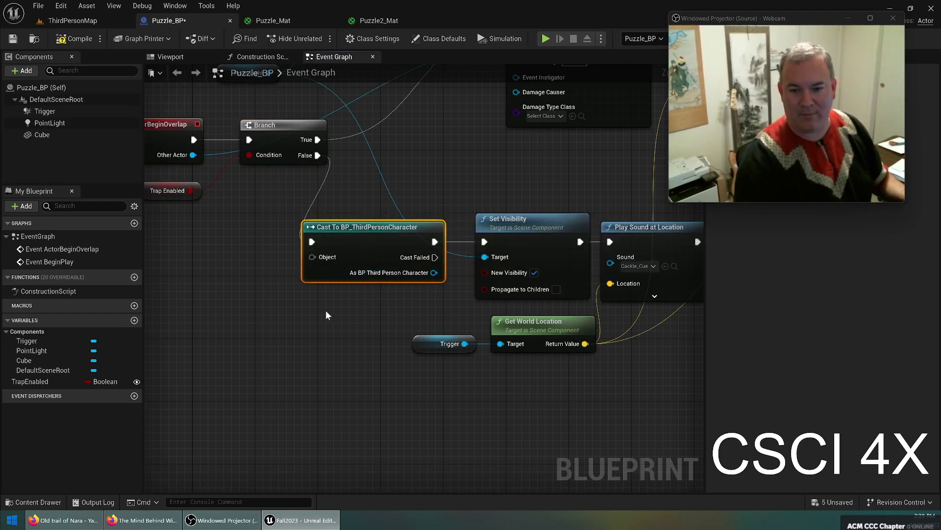
{"action": "left_click_drag", "start_coordinate": [193, 155], "coordinate": [314, 257]}
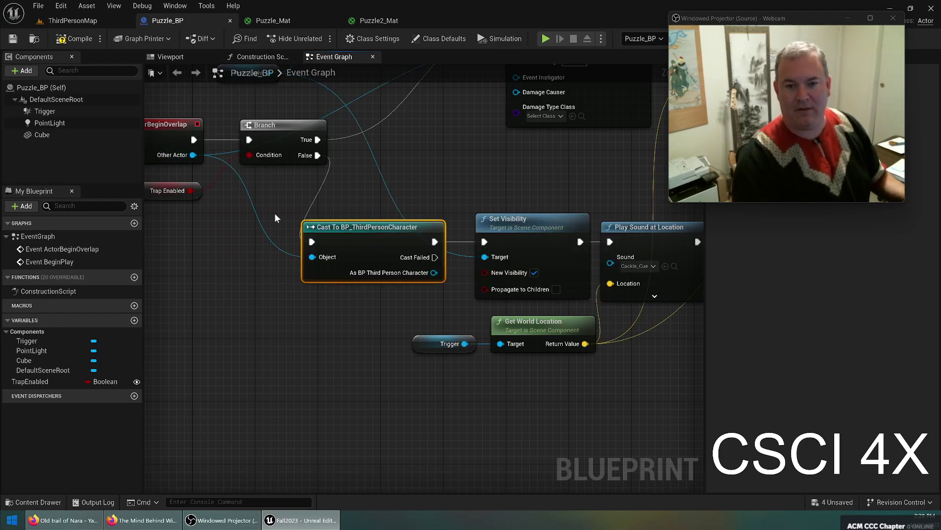
{"action": "left_click", "coordinate": [71, 39]}
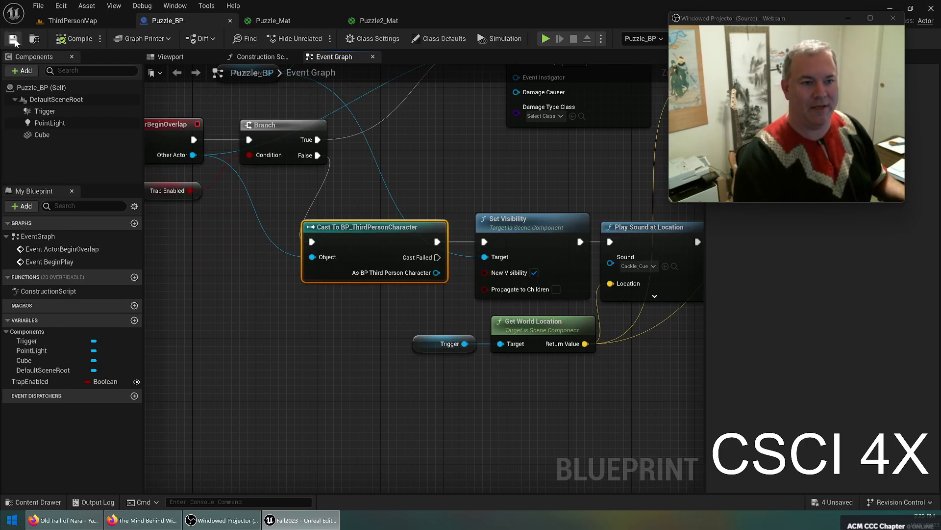
In ThirdPersonMap, place a puzzle tile on the open floor beside the stone lantern at X 640, Y 2090
{"action": "left_click", "coordinate": [55, 21]}
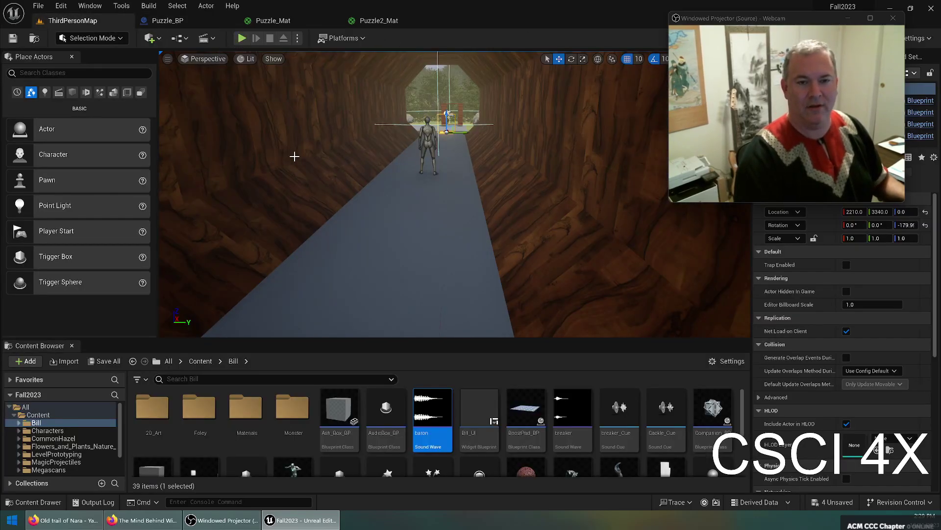
{"action": "key", "text": "f"}
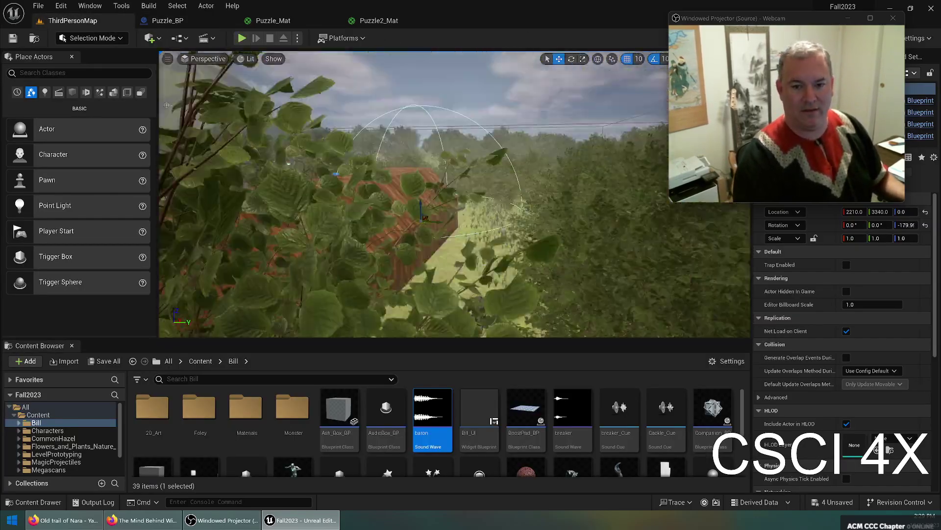
{"action": "mouse_move", "coordinate": [369, 182]}
{"action": "right_mouse_down"}
{"action": "mouse_move", "coordinate": [333, 182]}
{"action": "mouse_move", "coordinate": [323, 210]}
{"action": "mouse_move", "coordinate": [369, 182]}
{"action": "right_mouse_up"}
{"action": "left_click", "coordinate": [446, 170]}
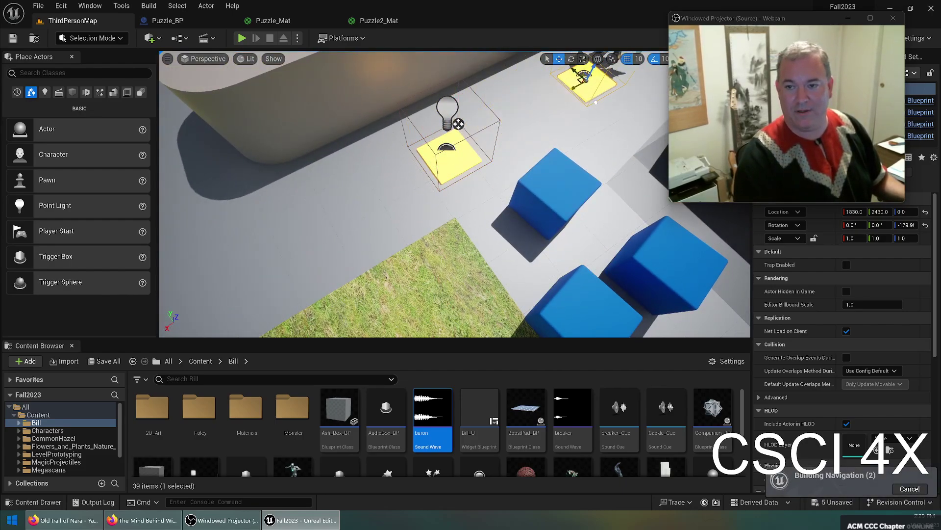
{"action": "right_click_drag", "start_coordinate": [578, 134], "coordinate": [598, 106]}
{"action": "left_click_drag", "start_coordinate": [521, 155], "coordinate": [667, 62], "text": "shift"}
{"action": "left_click_drag", "start_coordinate": [529, 134], "coordinate": [528, 142], "text": "shift"}
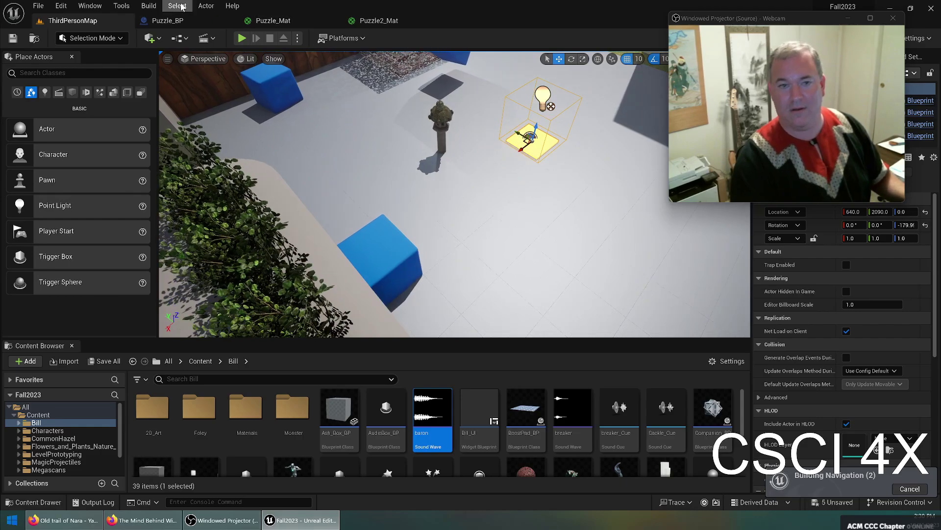
Play the level and run over the tile by the blue cubes, continuing through the passage toward the lantern tile
{"action": "left_click", "coordinate": [243, 41]}
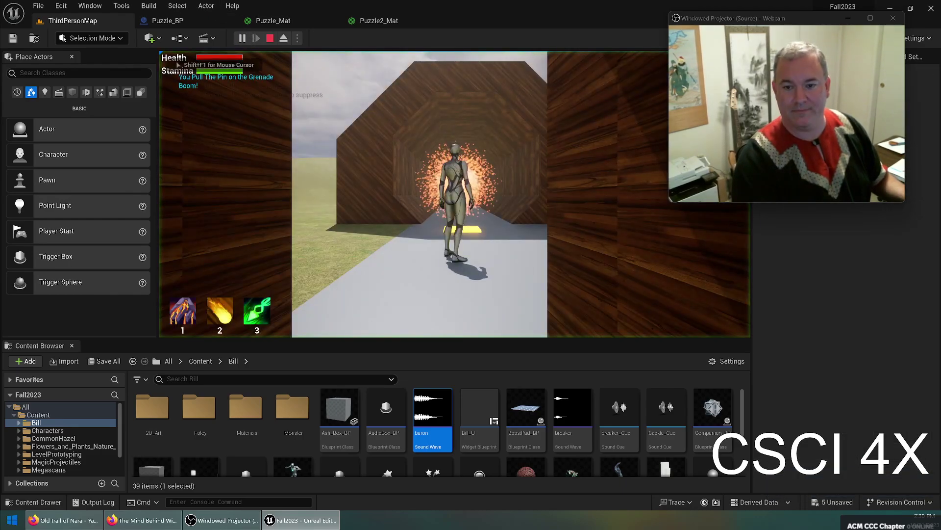
{"action": "key", "text": "w"}
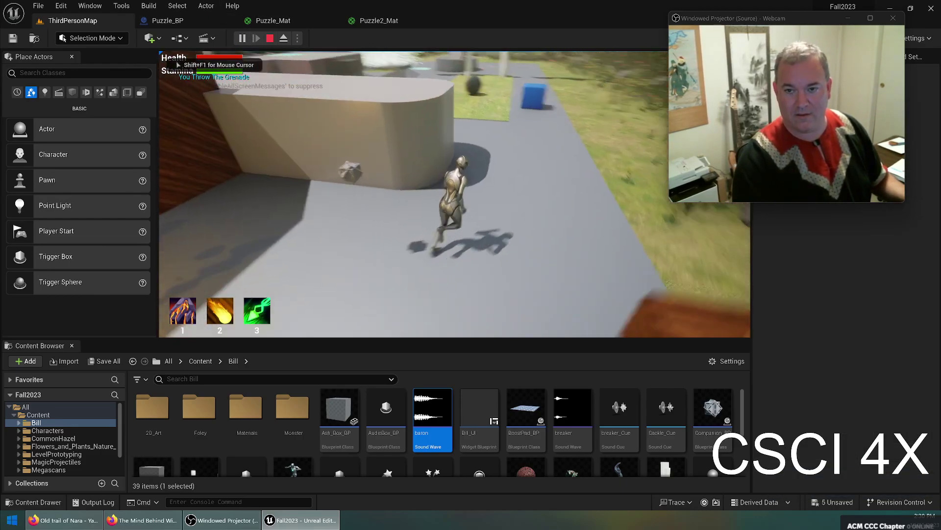
{"action": "key", "text": "w"}
{"action": "key", "text": "d"}
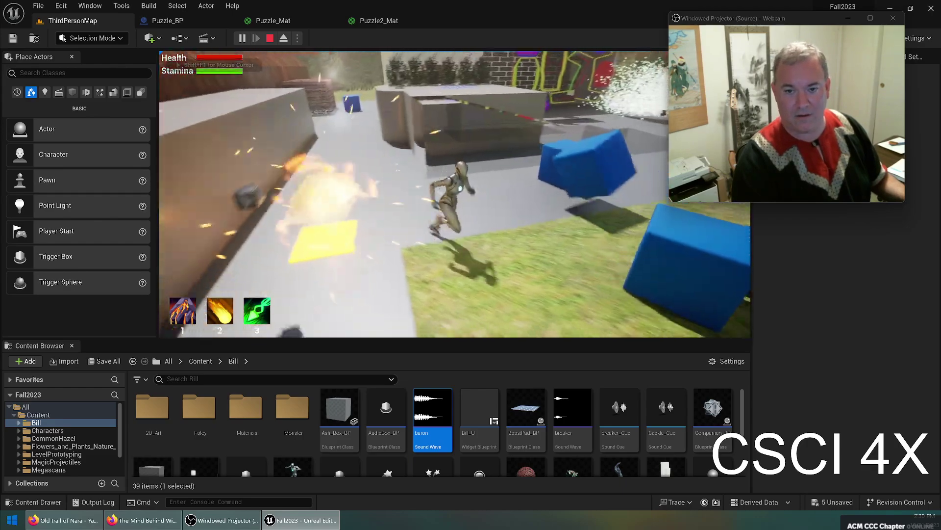
{"action": "key", "text": "w"}
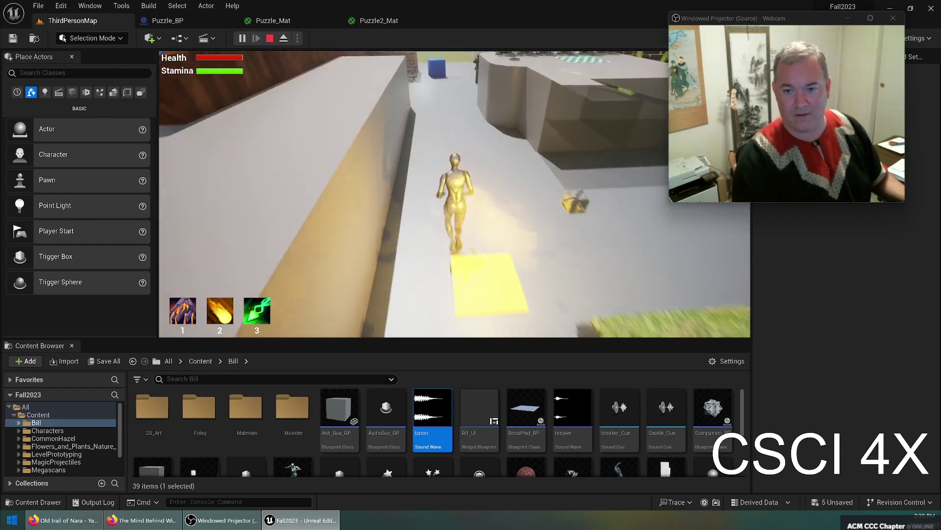
{"action": "key", "text": "w"}
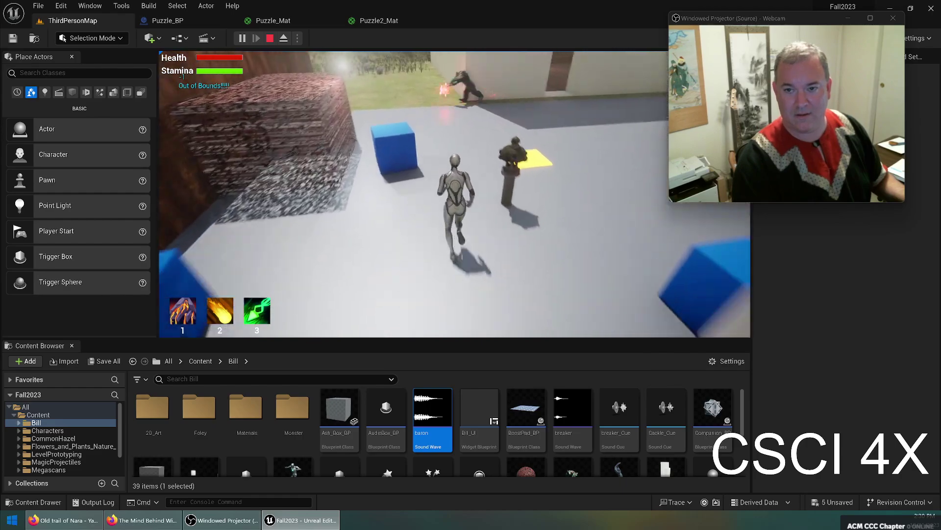
Watch the monster around the lantern tile, get onto the white platform to view it from above, and end the play session
{"action": "key", "text": "d"}
{"action": "key", "text": "s"}
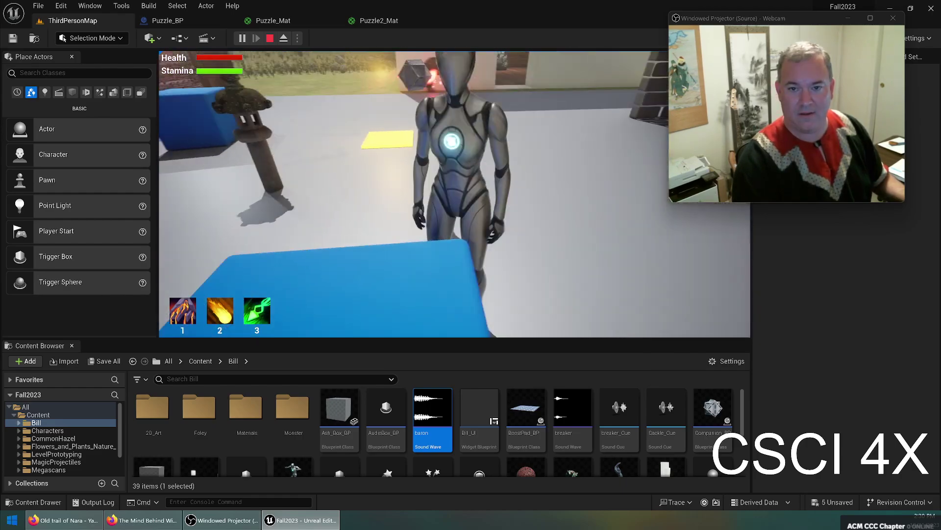
{"action": "key", "text": "a"}
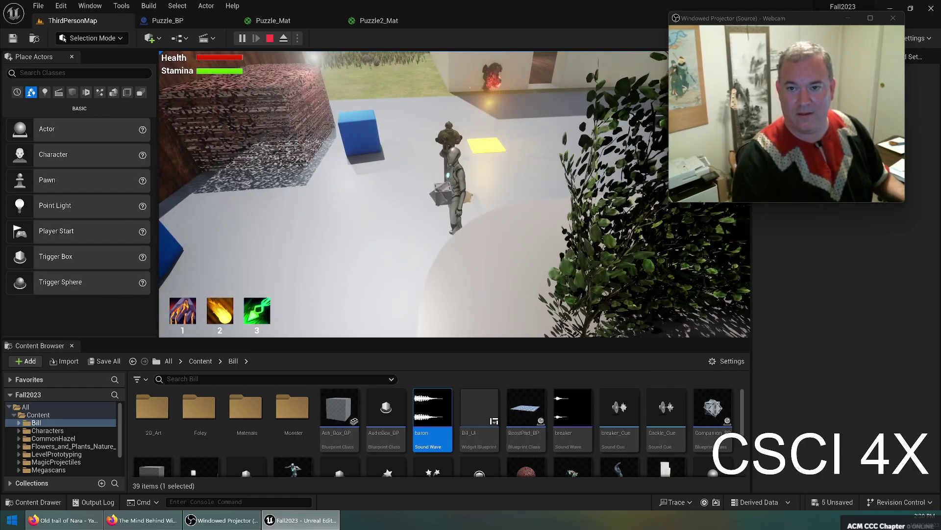
{"action": "key", "text": "a"}
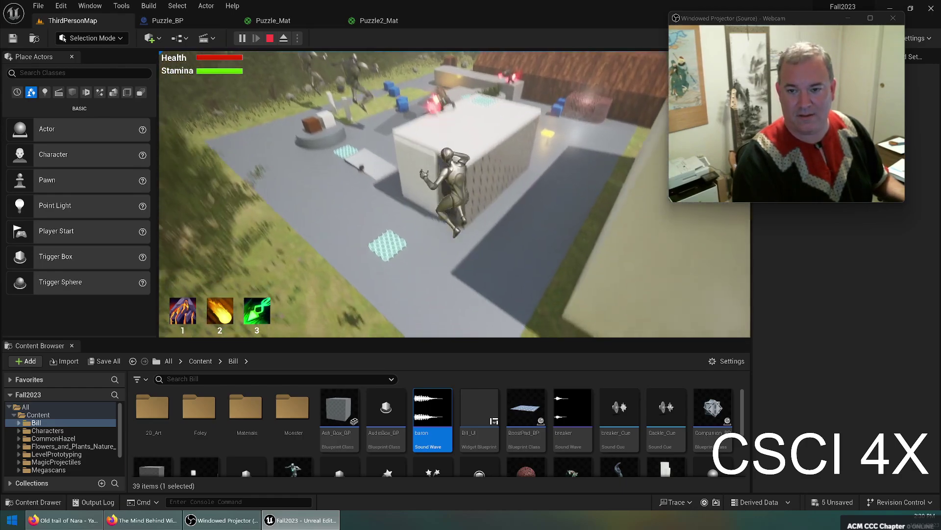
{"action": "key", "text": "w"}
{"action": "key", "text": "w"}
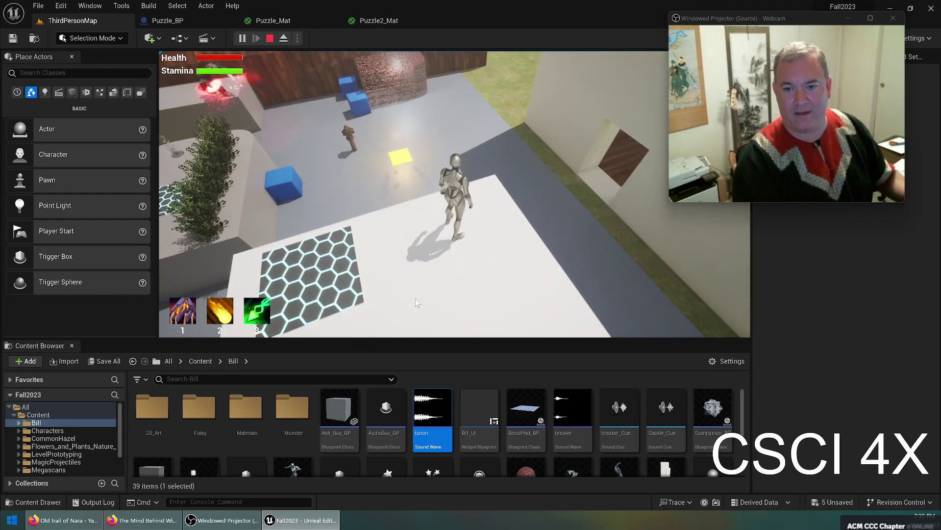
{"action": "key", "text": "Escape"}
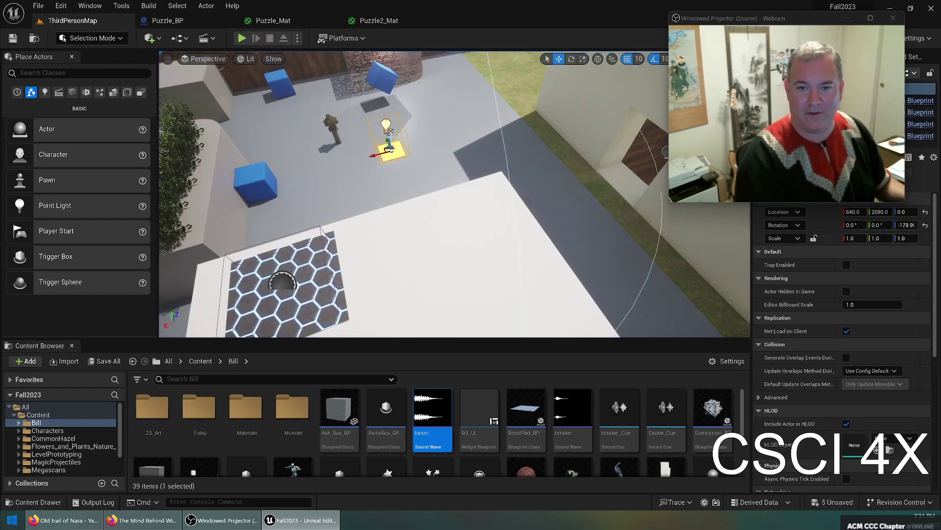
Duplicate the lantern tile onto the white platform behind the monster at X 680, Y 920, snap it to the surface and deselect it
{"action": "left_click_drag", "start_coordinate": [389, 139], "coordinate": [381, 96], "text": "alt"}
{"action": "right_click_drag", "start_coordinate": [364, 107], "coordinate": [340, 139]}
{"action": "key", "text": "w"}
{"action": "key", "text": "a"}
{"action": "left_click_drag", "start_coordinate": [351, 191], "coordinate": [350, 201], "text": "shift"}
{"action": "left_click_drag", "start_coordinate": [352, 165], "coordinate": [352, 165], "text": "shift"}
{"action": "left_click_drag", "start_coordinate": [350, 198], "coordinate": [361, 222], "text": "shift"}
{"action": "key", "text": "End"}
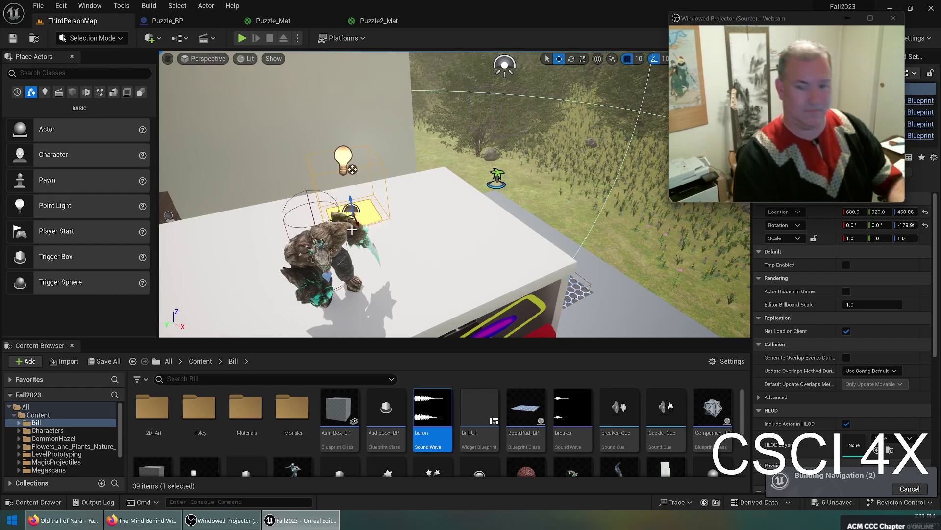
{"action": "key", "text": "Escape"}
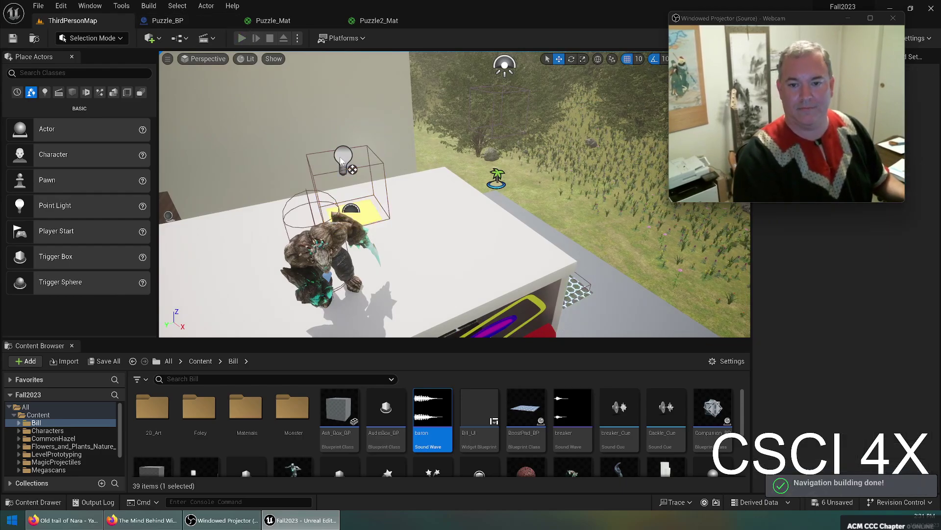
Play the level, run past the blue cubes to the hexagon boost pad by the wall and get onto the white platform
{"action": "key", "text": "alt+p"}
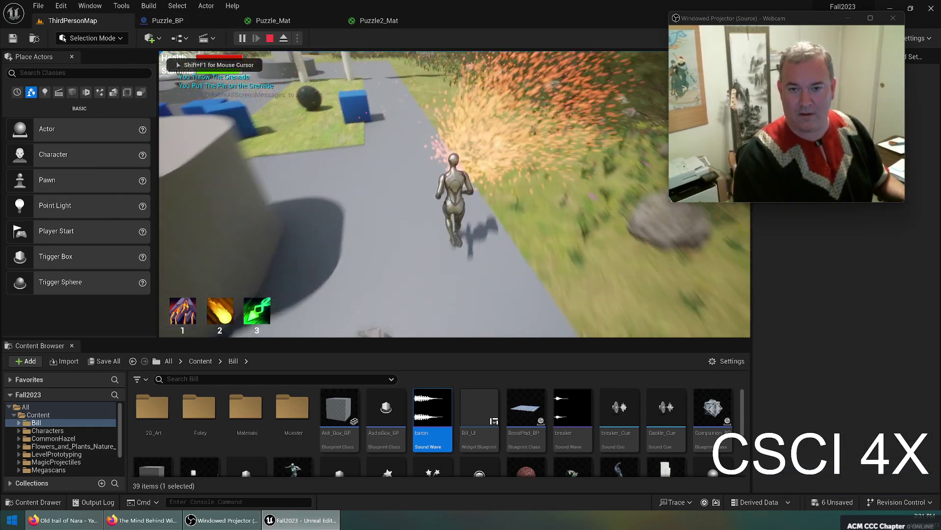
{"action": "key", "text": "shift+w"}
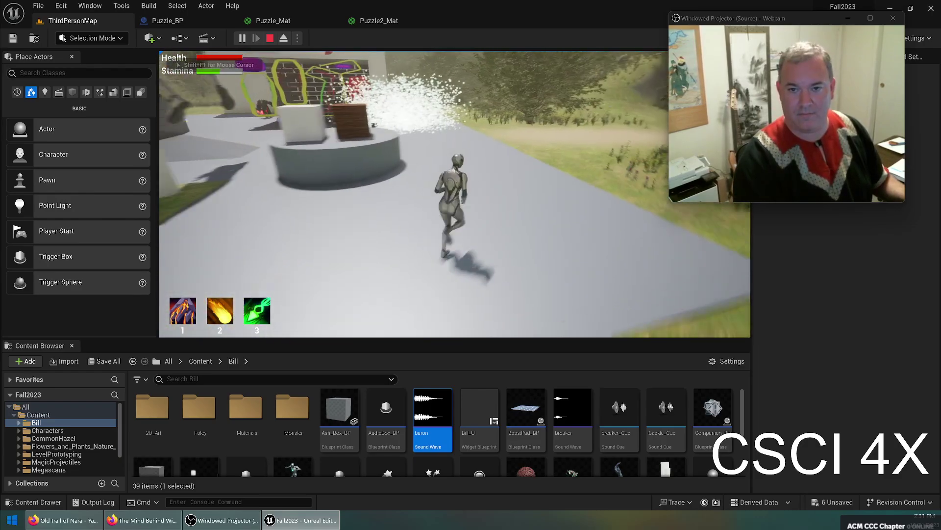
{"action": "key", "text": "d"}
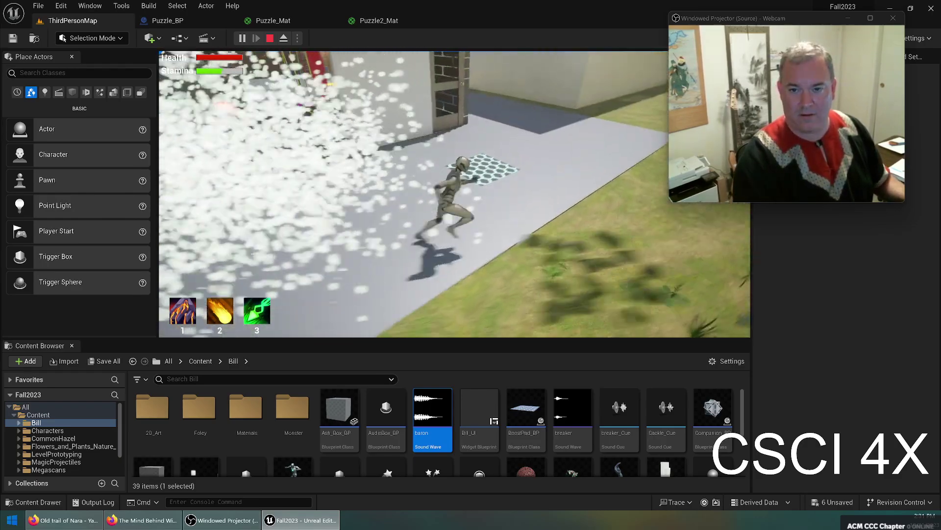
{"action": "key", "text": "w"}
{"action": "key", "text": "a"}
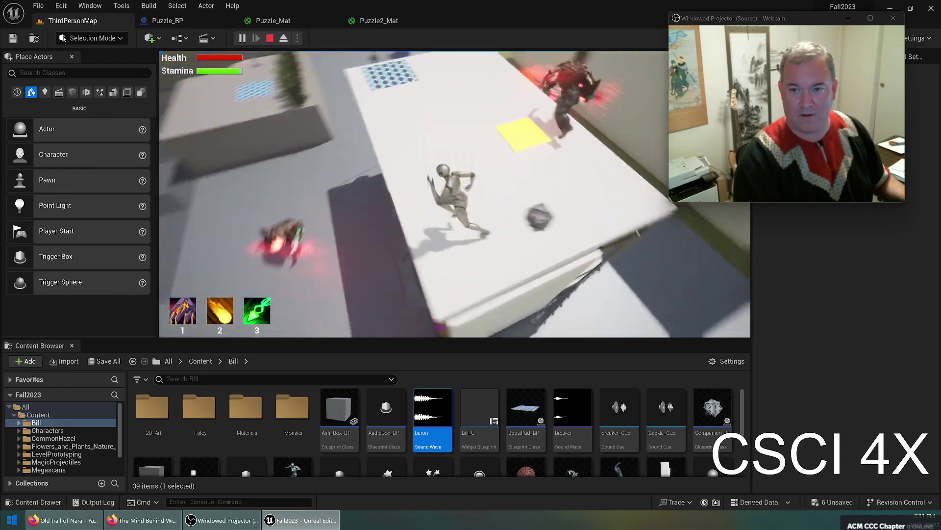
Move around the yellow tile on the white platform to lure the monster across it, and run past the tile
{"action": "key", "text": "w"}
{"action": "key", "text": "a"}
{"action": "key", "text": "s"}
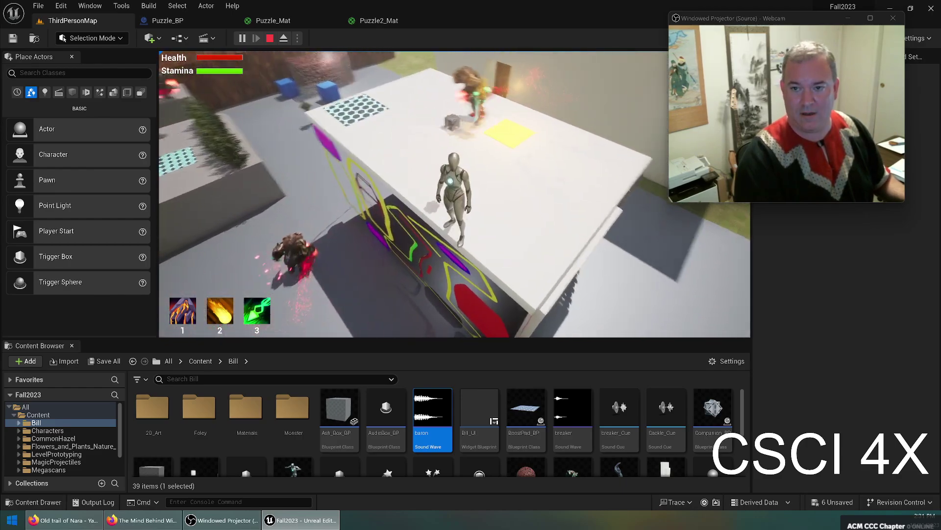
{"action": "key", "text": "d"}
{"action": "key", "text": "a"}
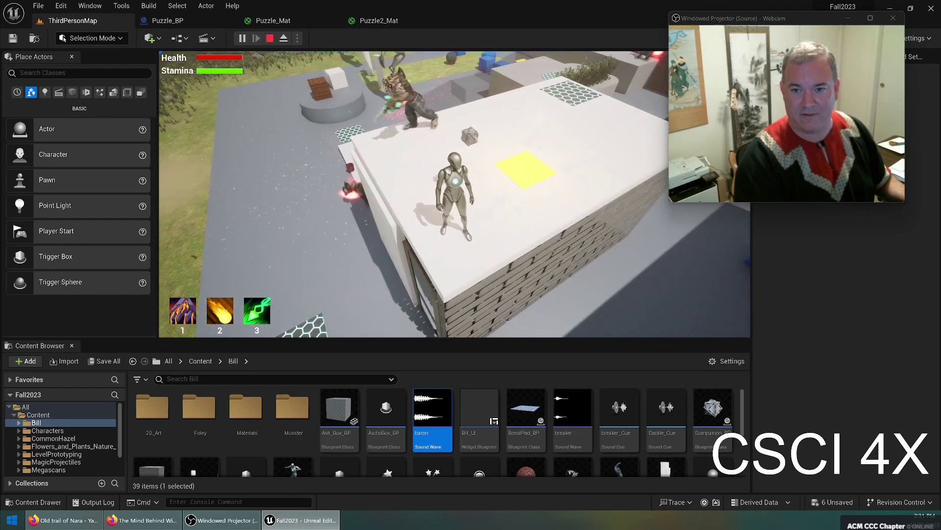
{"action": "key", "text": "w"}
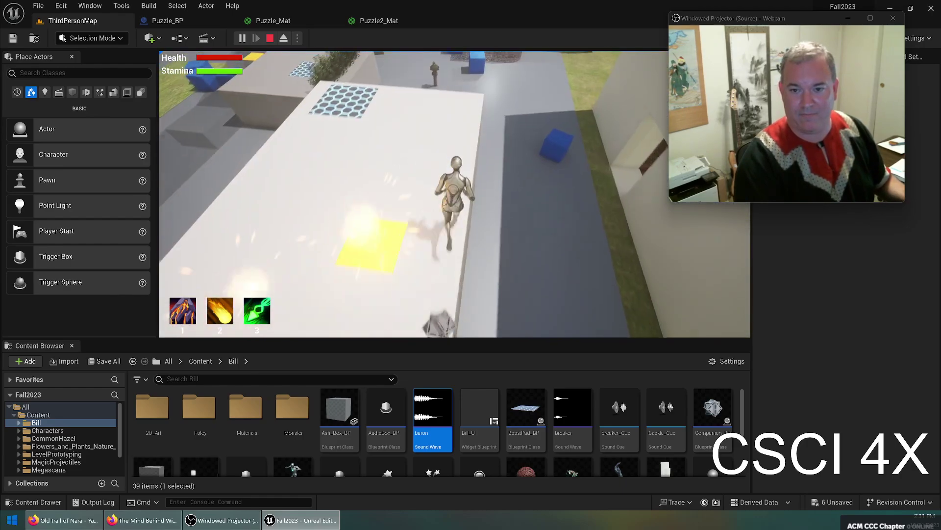
Leave the white platform over its boost pad, head for the yellow tile on the grey ledge and throw a grenade at the monster there
{"action": "key", "text": "w"}
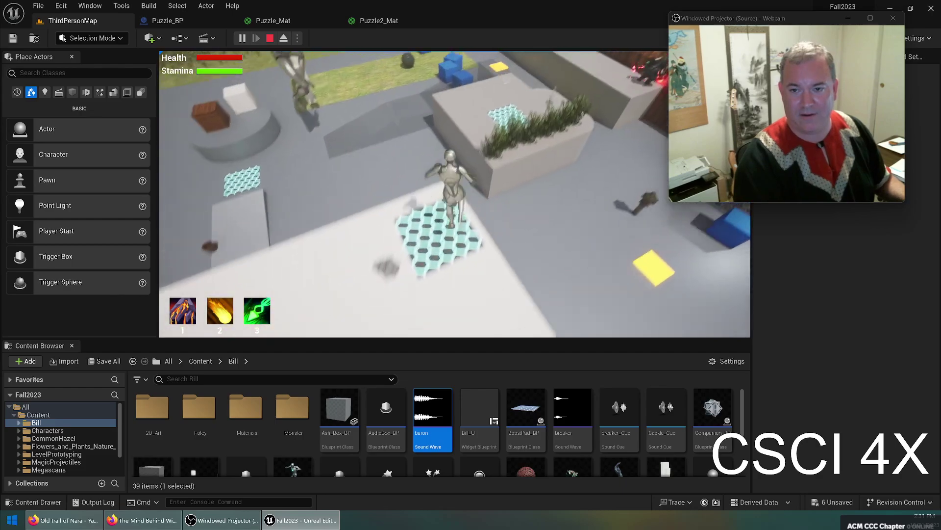
{"action": "key", "text": "w"}
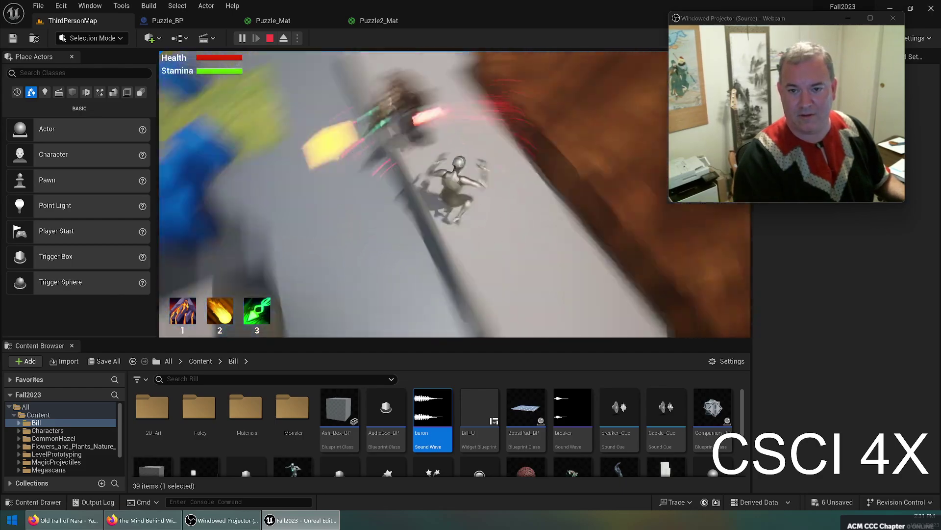
{"action": "key", "text": "w"}
{"action": "key", "text": "g"}
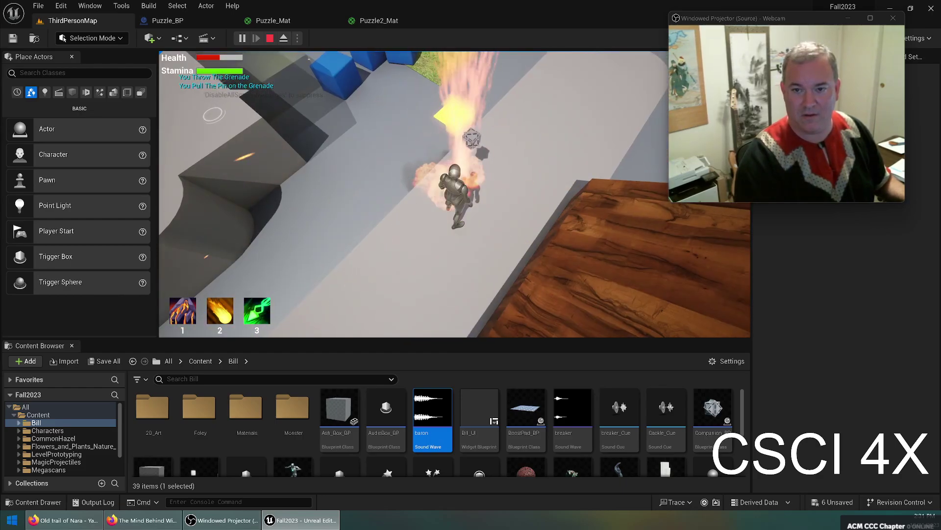
{"action": "key", "text": "w"}
{"action": "key", "text": "space"}
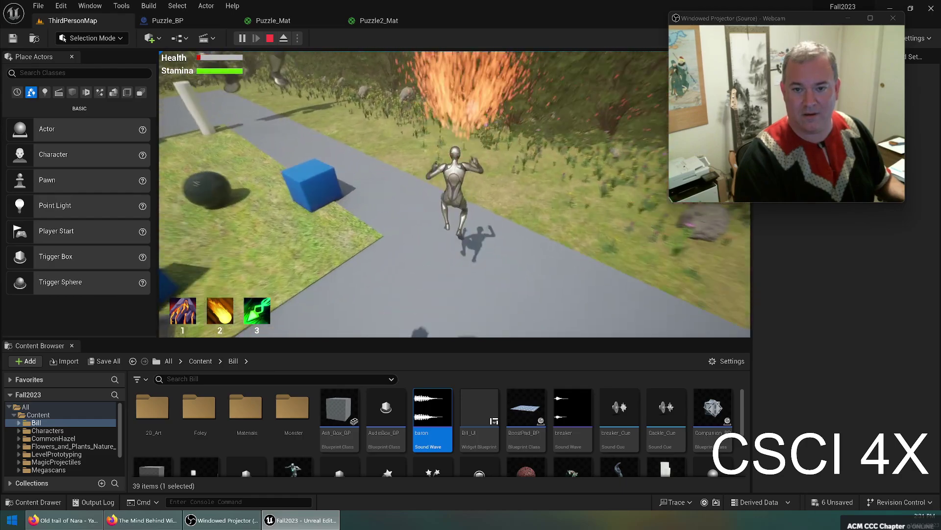
Run along the path past the blue cubes and black ball back toward the round pedestal, and end the play session
{"action": "key", "text": "w"}
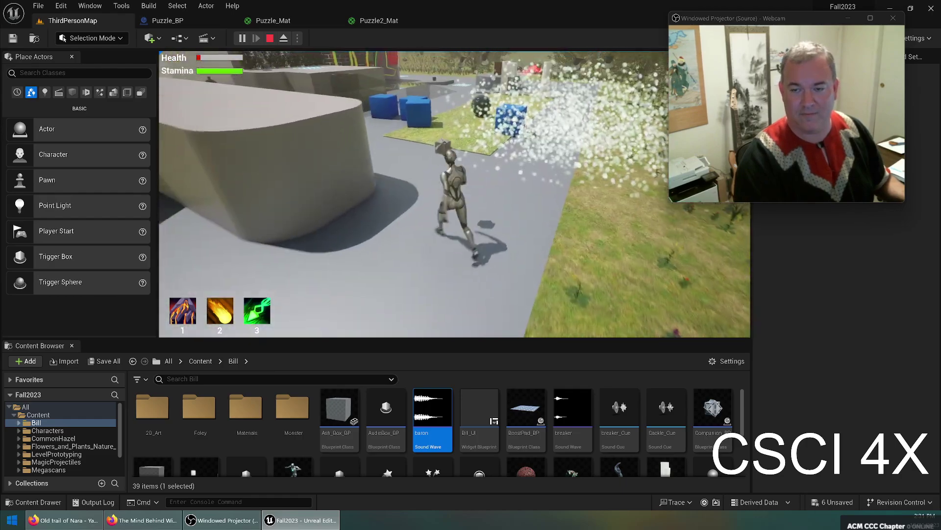
{"action": "key", "text": "w"}
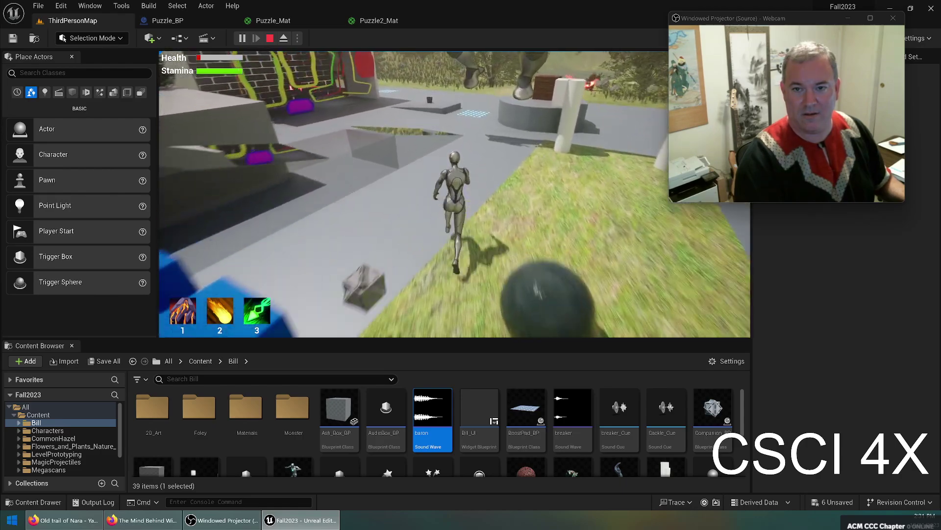
{"action": "key", "text": "w"}
{"action": "key", "text": "Escape"}
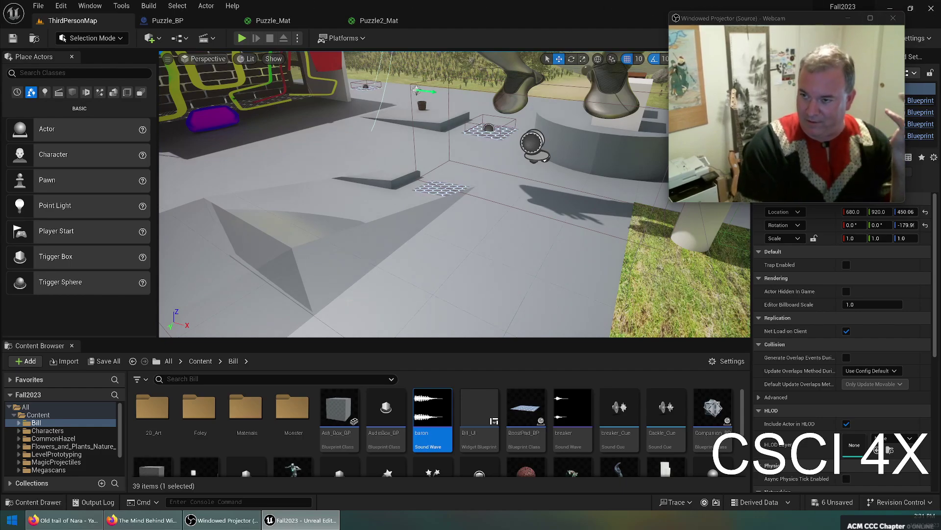
In Puzzle_BP, deselect the Cast To BP_ThirdPersonCharacter node and export the whole event graph as an image
{"action": "left_click", "coordinate": [173, 21]}
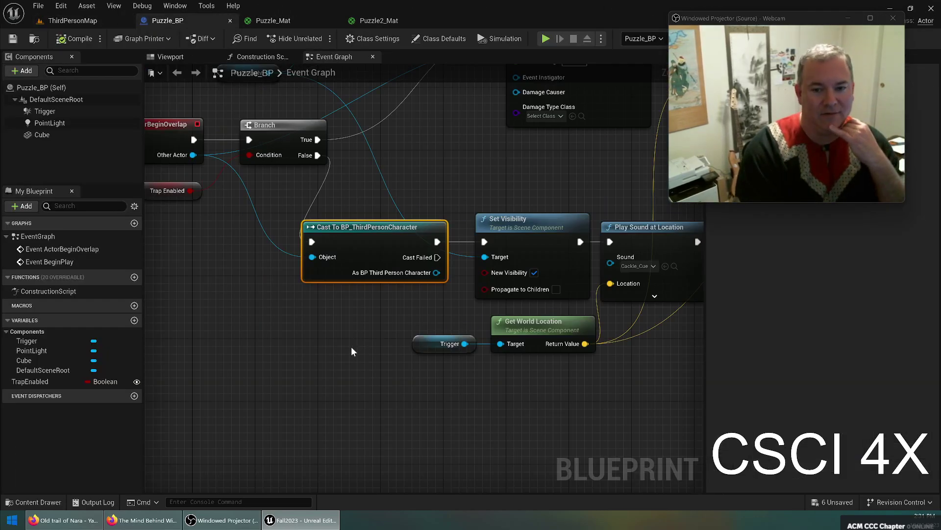
{"action": "scroll", "coordinate": [345, 352], "scroll_direction": "down", "scroll_amount": 2}
{"action": "scroll", "coordinate": [363, 330], "scroll_direction": "up", "scroll_amount": 2}
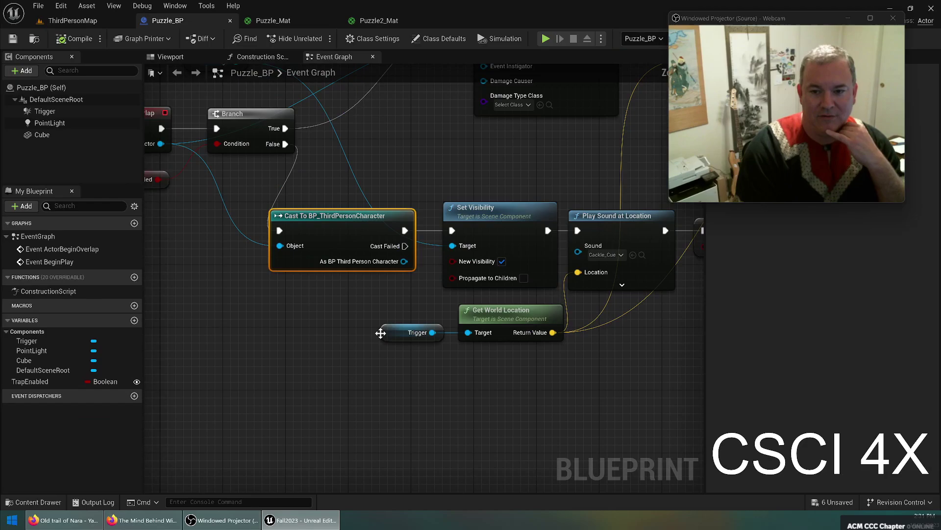
{"action": "left_click", "coordinate": [248, 320]}
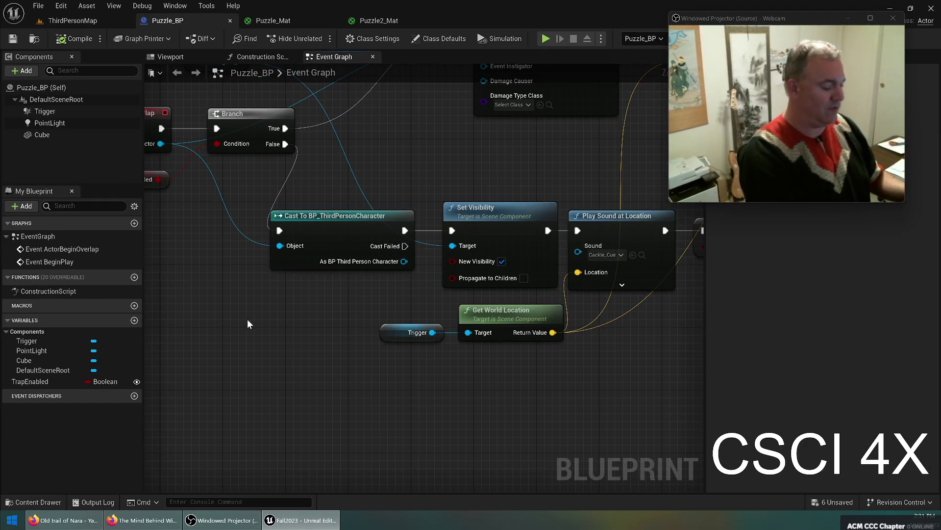
{"action": "key", "text": "ctrl+F9"}
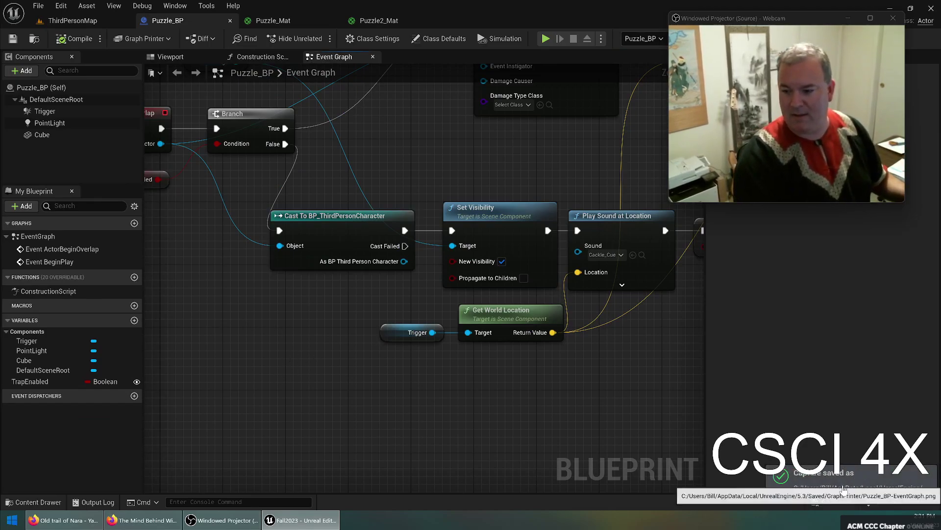
Open the exported Puzzle_BP-EventGraph.png from the GraphPrinter folder to check it, and close the image viewer and folder window
{"action": "left_click", "coordinate": [860, 487]}
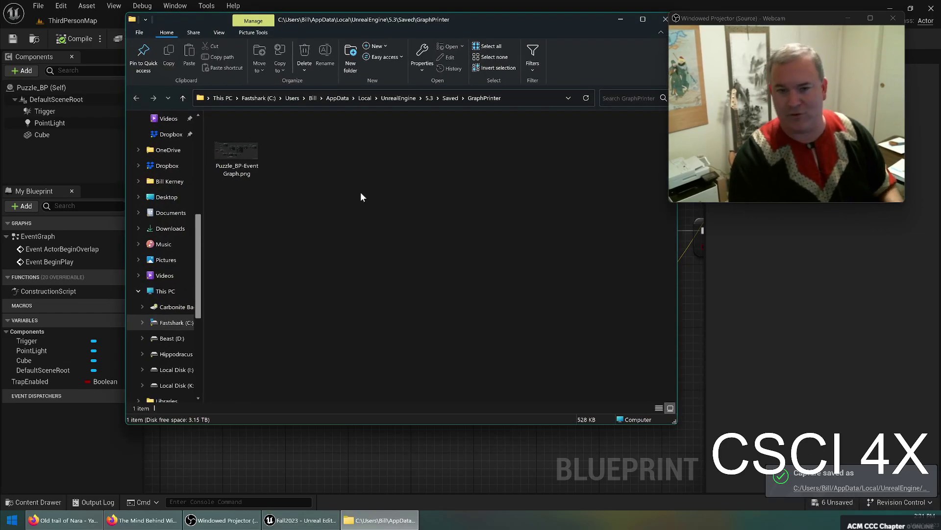
{"action": "double_click", "coordinate": [239, 152]}
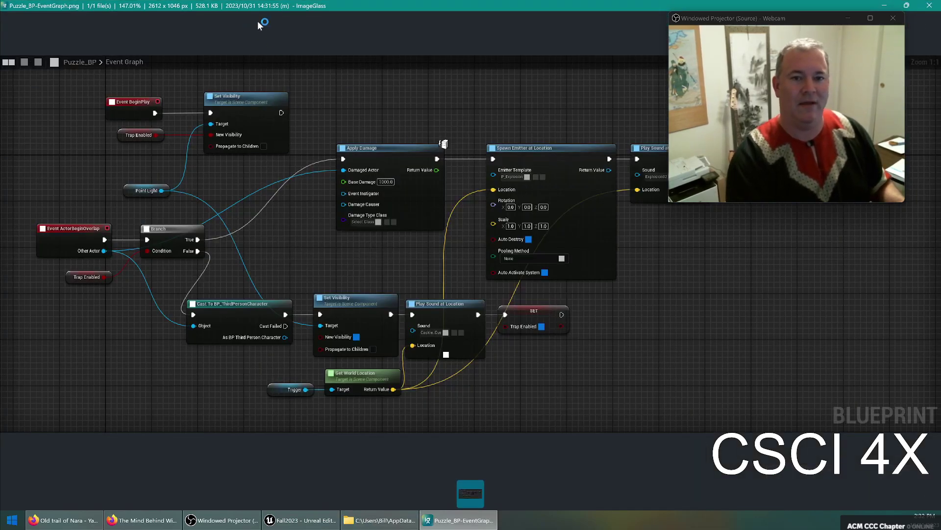
{"action": "left_click", "coordinate": [930, 6]}
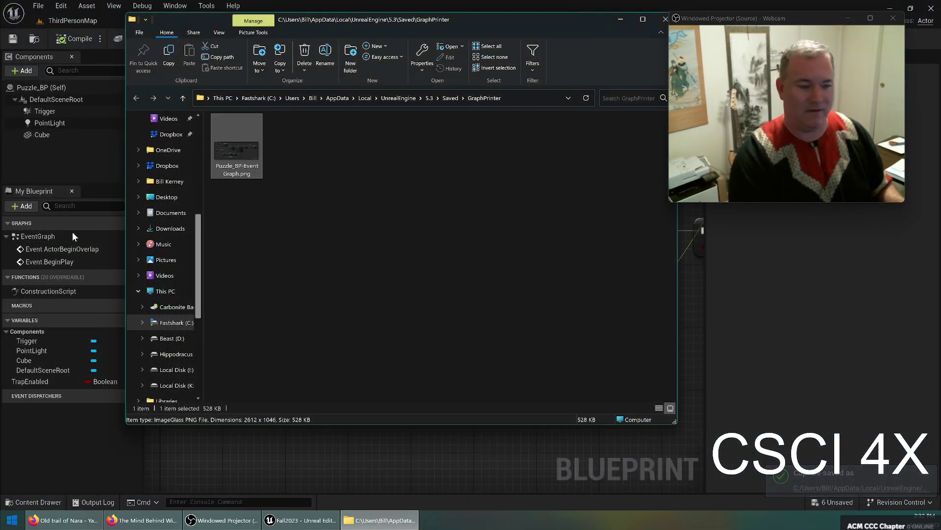
{"action": "left_click_drag", "start_coordinate": [23, 252], "coordinate": [0, 252]}
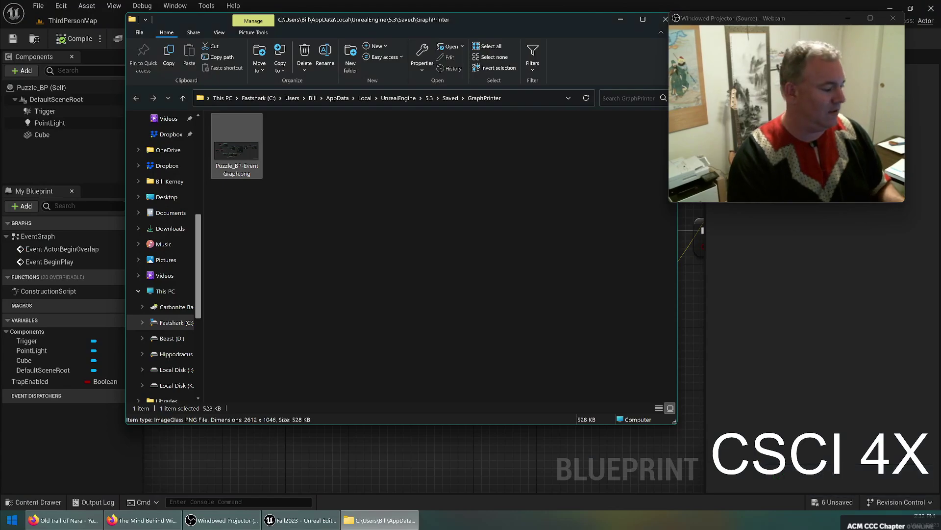
{"action": "left_click", "coordinate": [425, 260]}
{"action": "left_click_drag", "start_coordinate": [425, 19], "coordinate": [311, 75]}
{"action": "left_click", "coordinate": [552, 76]}
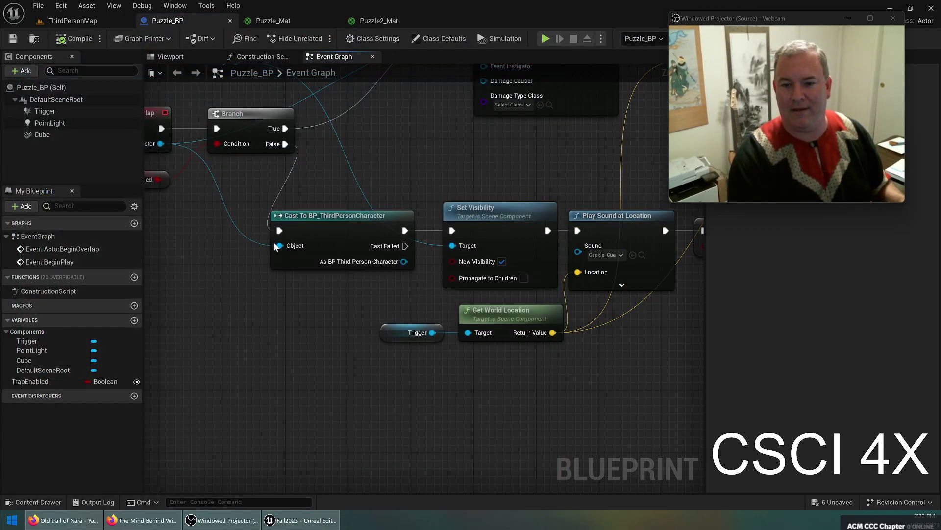
Review the Puzzle2_Mat node graph and its material domain setting with no node selected
{"action": "left_click", "coordinate": [377, 19]}
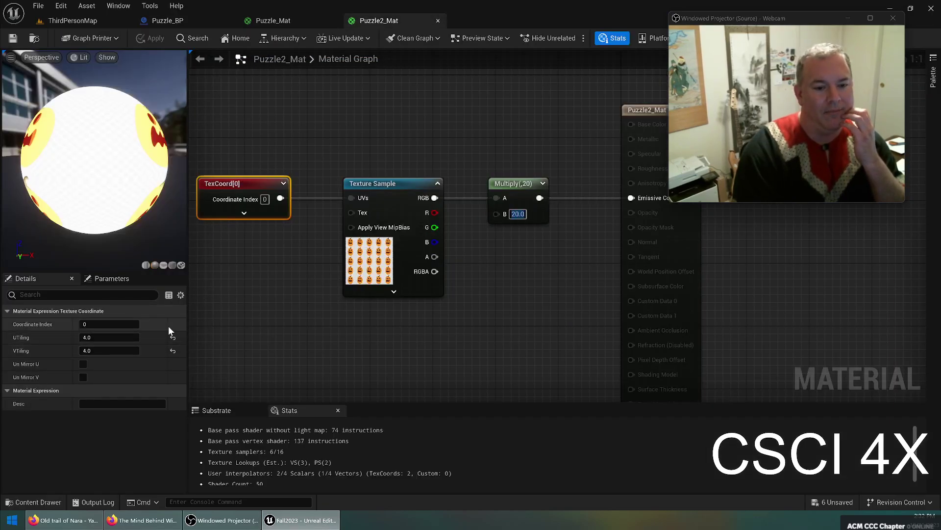
{"action": "left_click", "coordinate": [321, 320]}
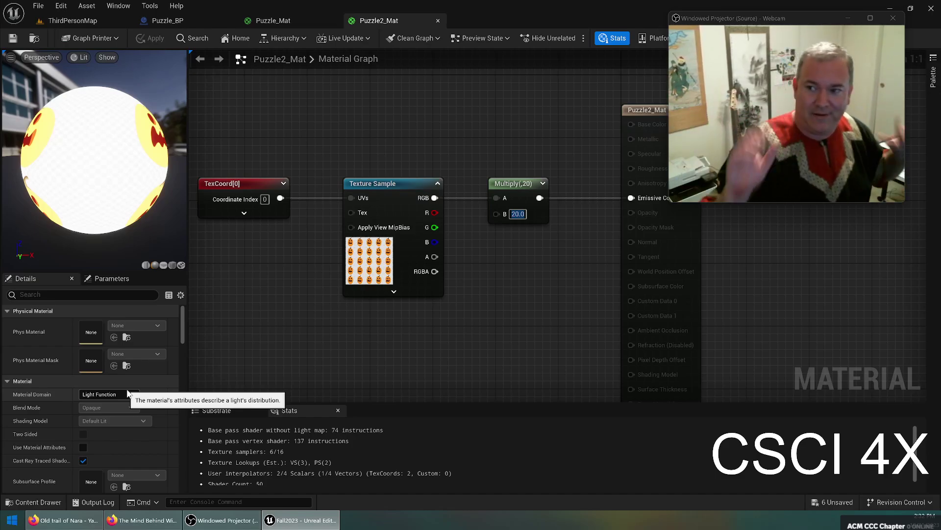
{"action": "right_click_drag", "start_coordinate": [361, 145], "coordinate": [412, 170]}
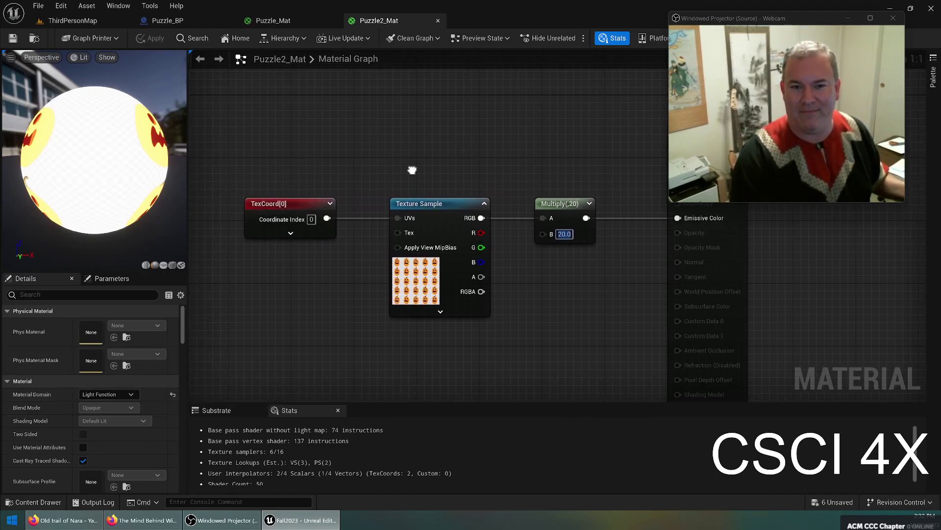
Look over the damage and trap-arming nodes in the Puzzle_BP event graph and return to ThirdPersonMap
{"action": "left_click", "coordinate": [162, 21]}
{"action": "right_click_drag", "start_coordinate": [408, 185], "coordinate": [287, 289]}
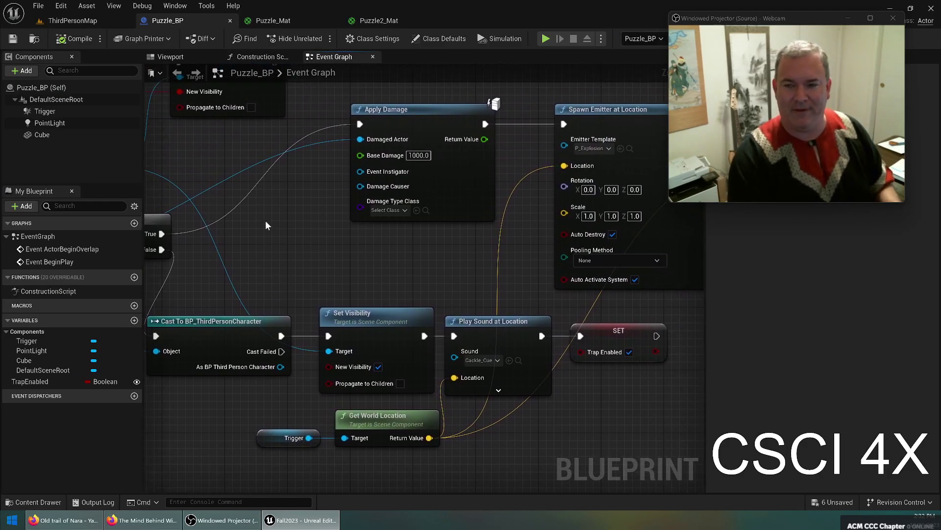
{"action": "left_click", "coordinate": [69, 20]}
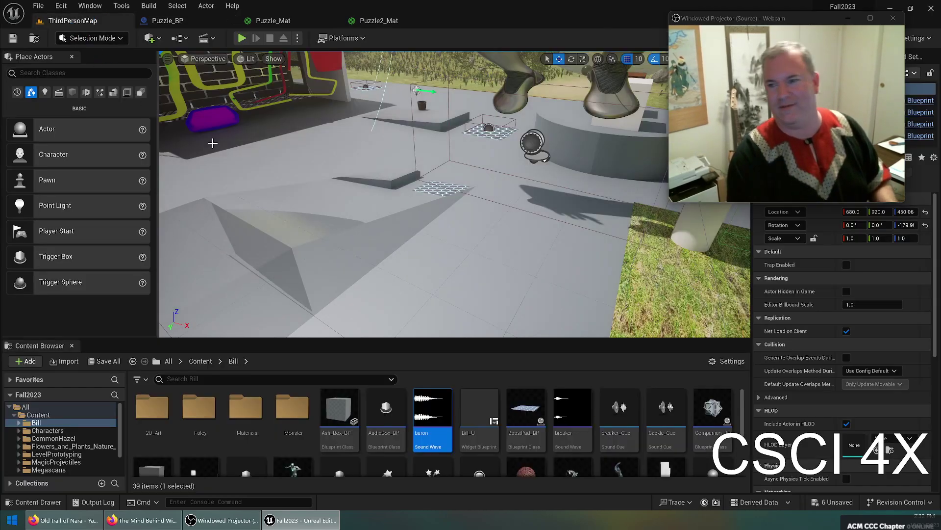